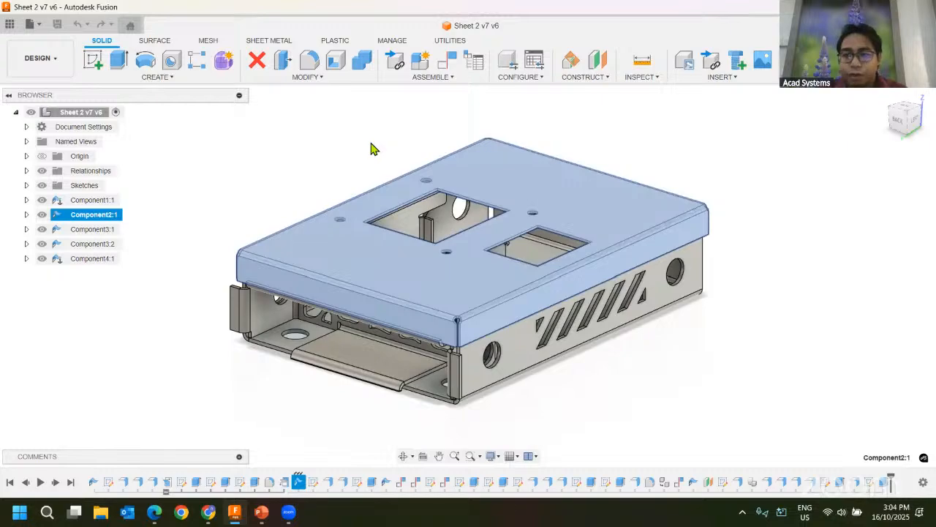
Step: Look over the available Fusion extensions, close that overview, and check the list of workspaces
click(823, 25)
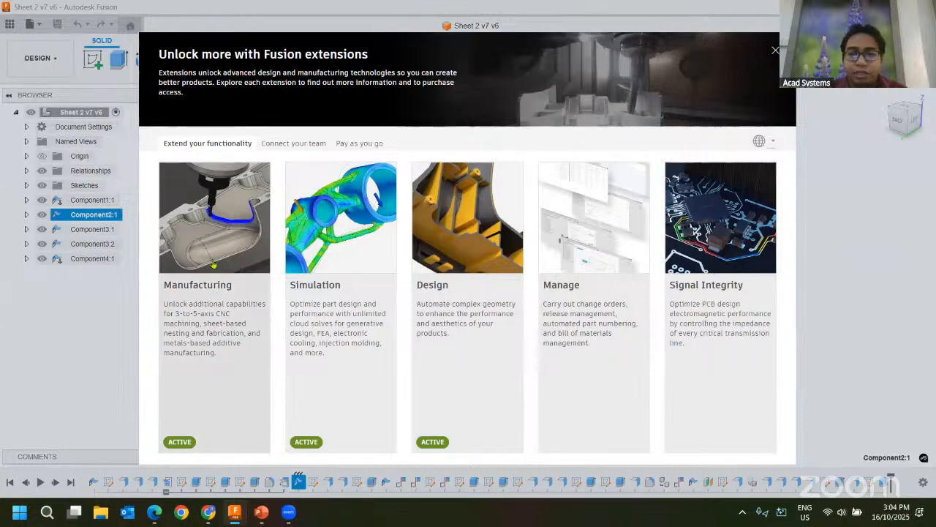
click(776, 52)
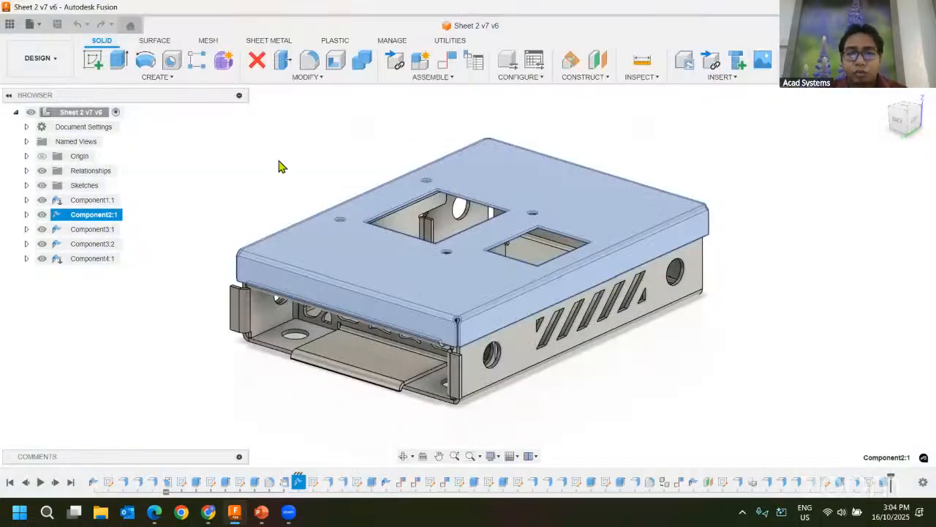
click(51, 67)
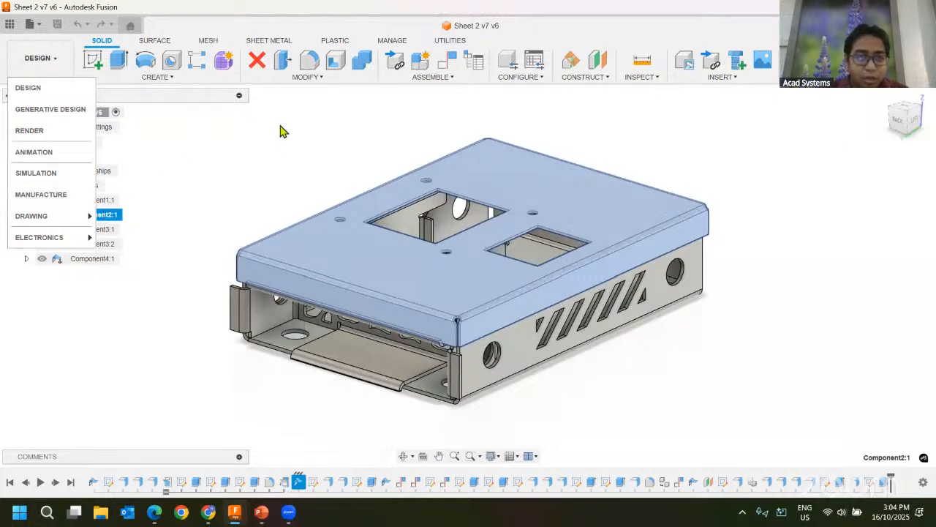
click(559, 148)
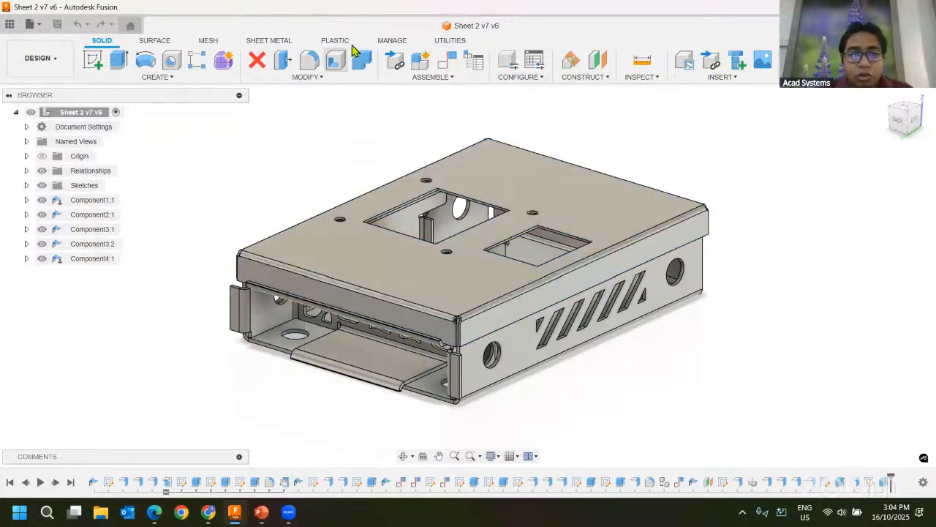
Step: Open Nest Preparation for the enclosure assembly, enlarge its dialog, and review the automatic ignore options
click(451, 42)
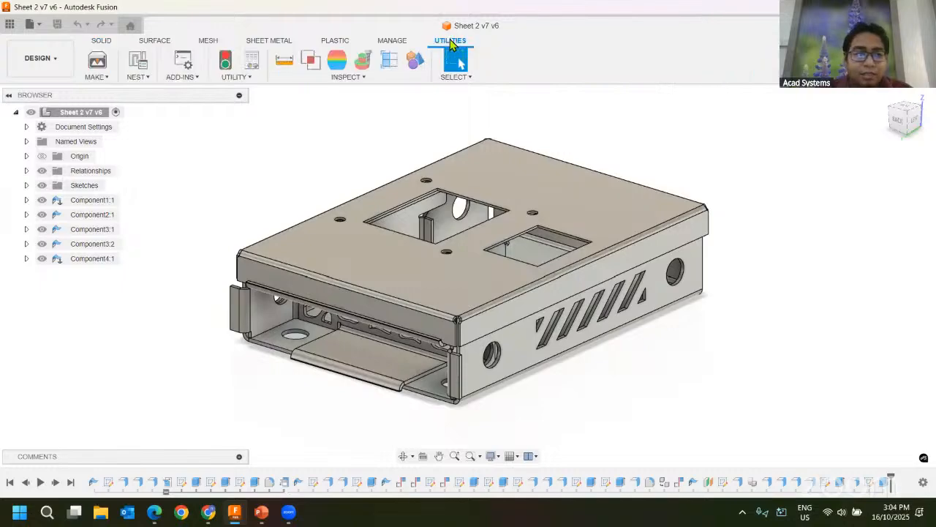
click(137, 67)
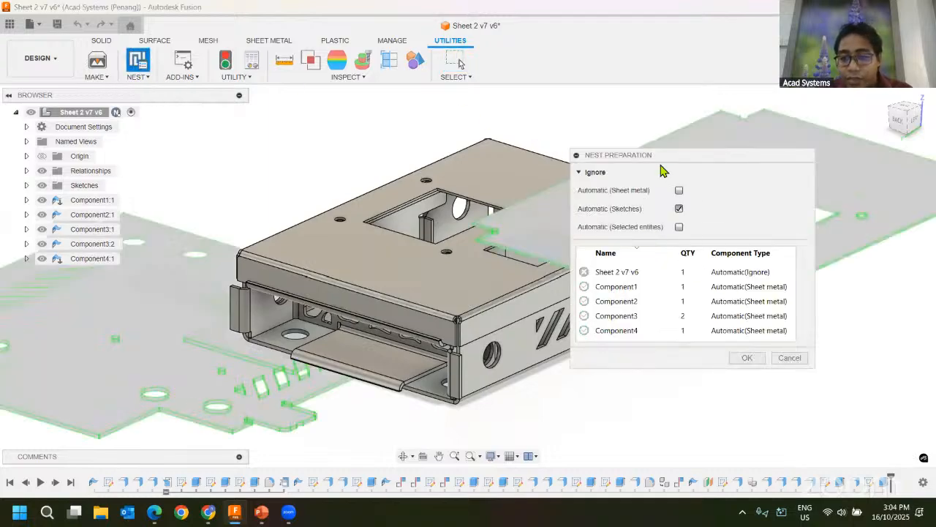
drag(637, 157, 695, 141)
middle_drag(270, 152, 118, 146)
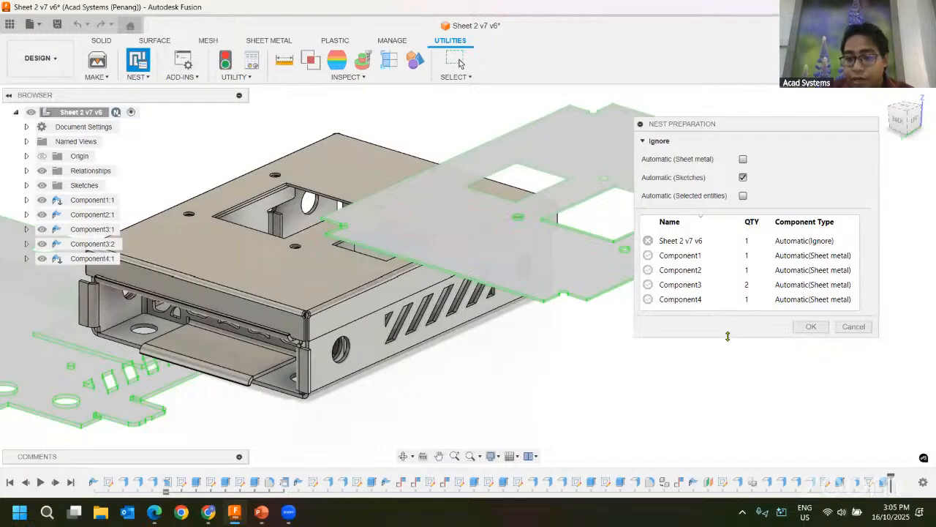
drag(728, 336, 728, 374)
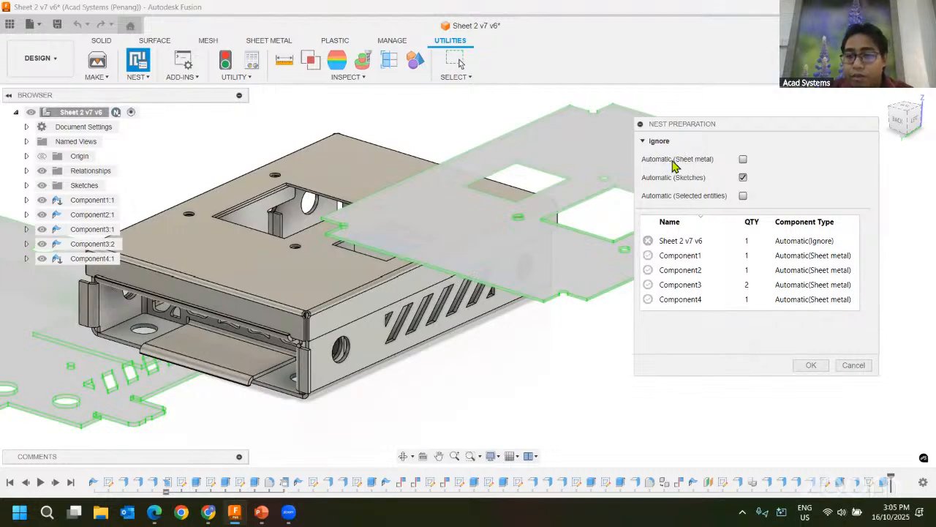
click(743, 178)
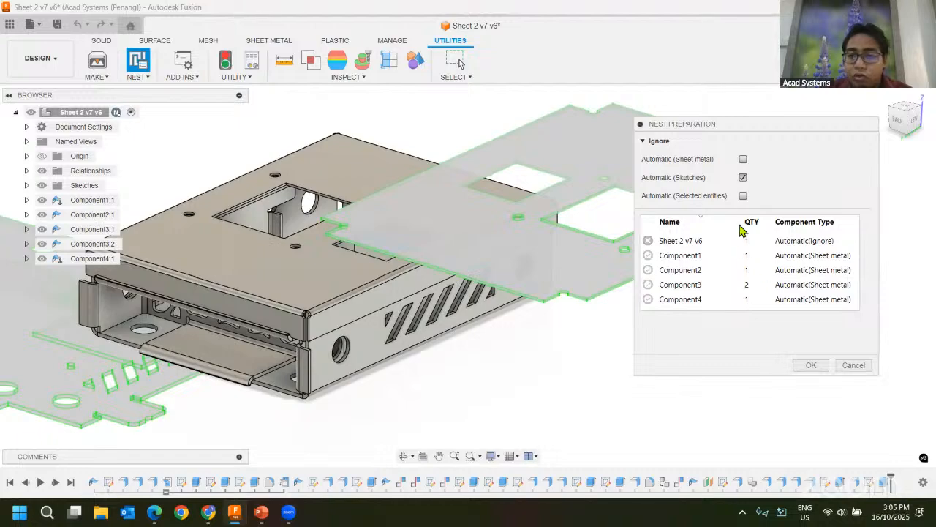
Step: Examine the nest component type settings of Component1, Component2 and Component3, including the type choices offered for Component3
click(807, 256)
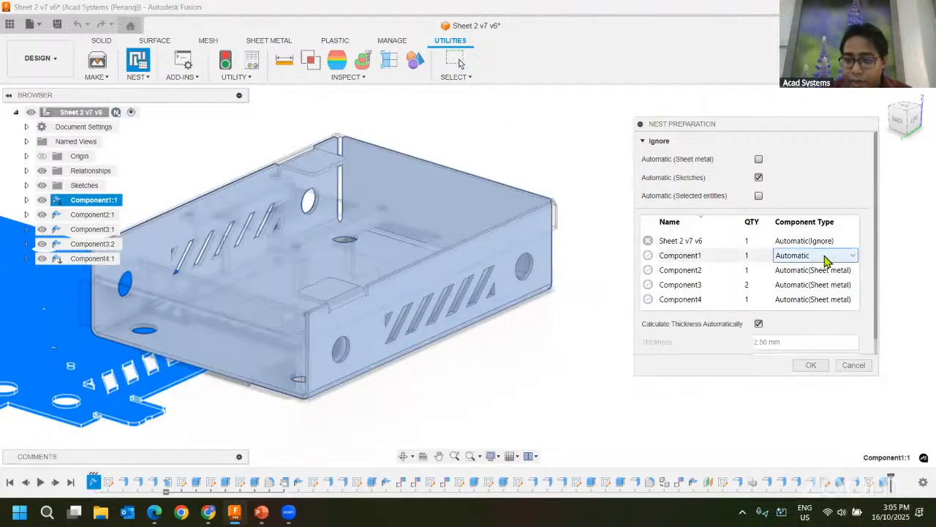
click(822, 271)
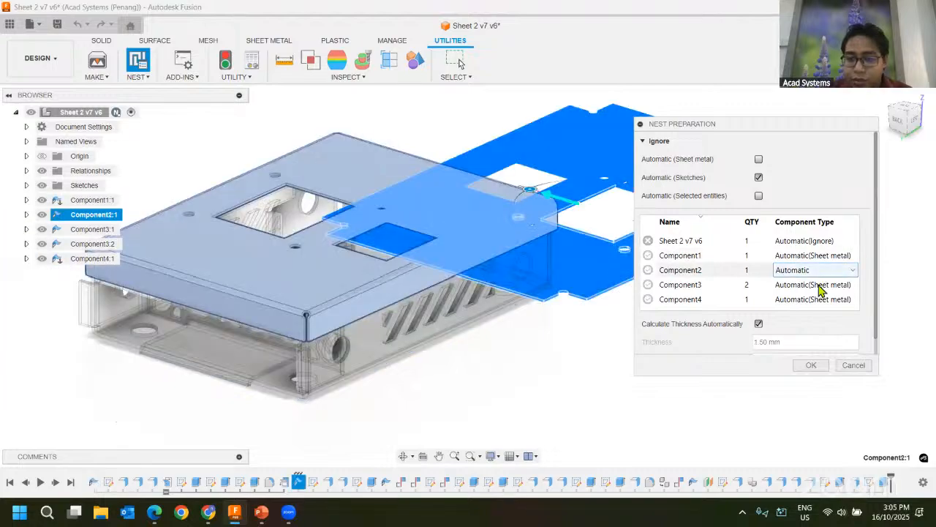
click(819, 287)
click(816, 285)
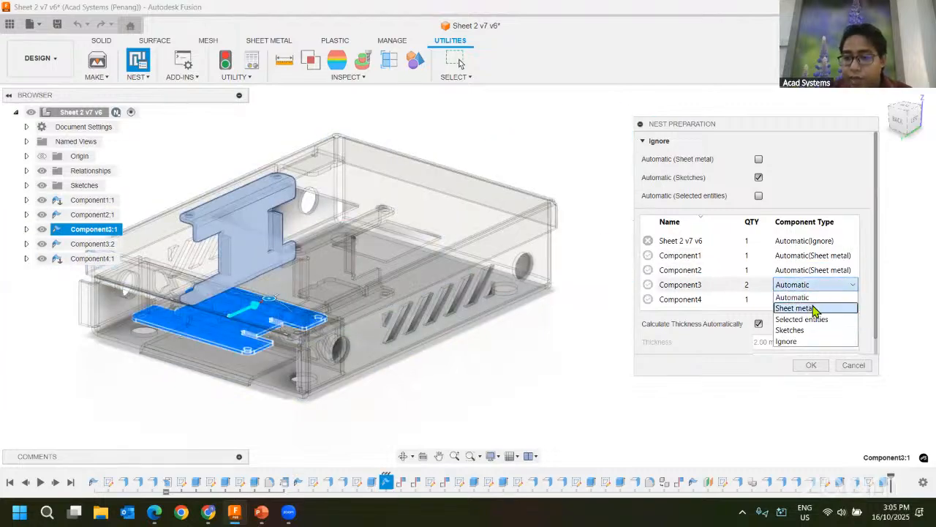
click(692, 255)
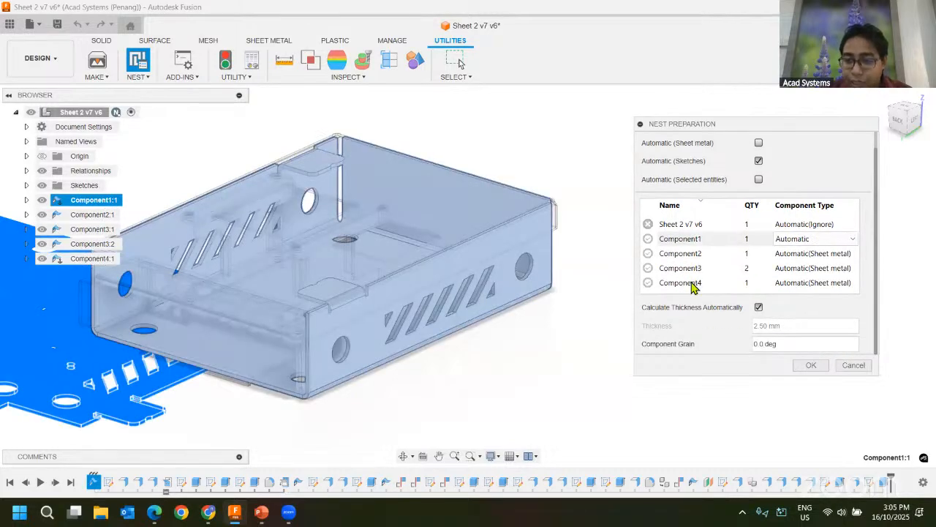
Step: Compare the top-level assembly's nest preparation entry with Component1 and check the assembly's component type
click(676, 224)
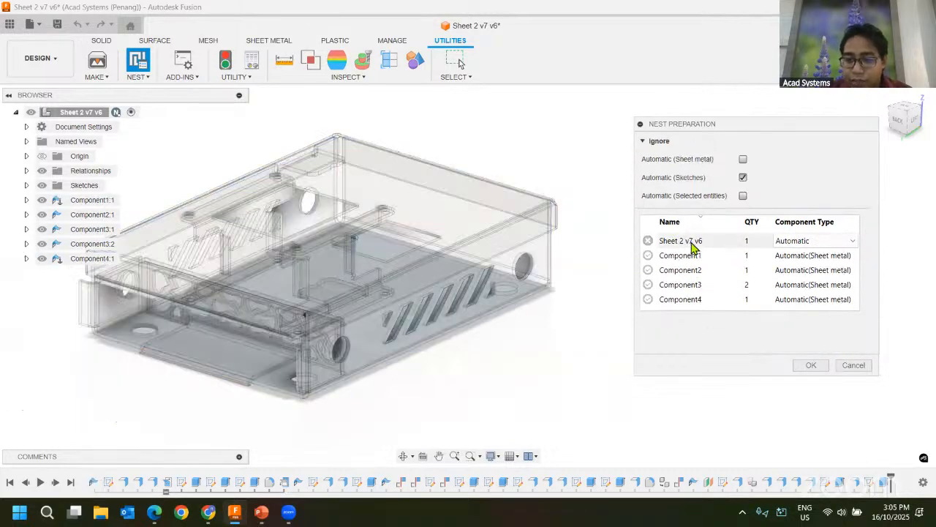
click(684, 255)
click(696, 242)
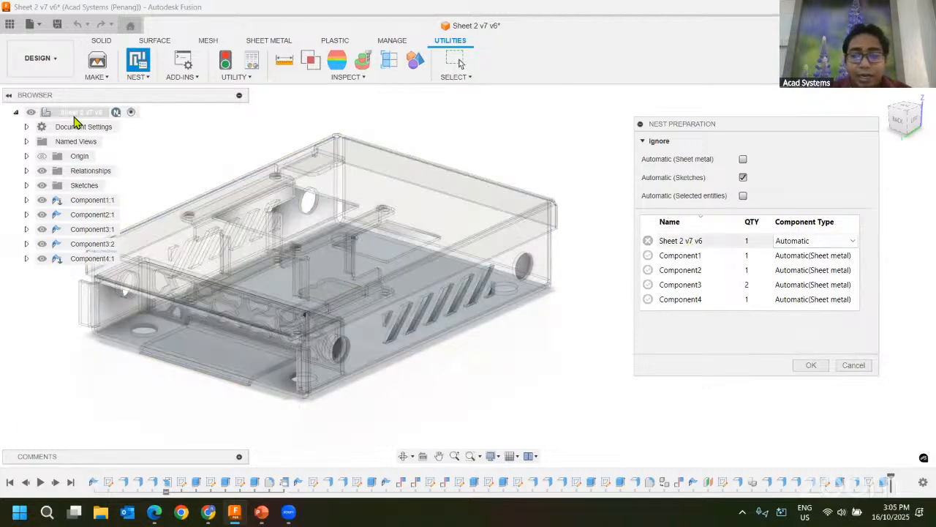
click(812, 243)
click(786, 236)
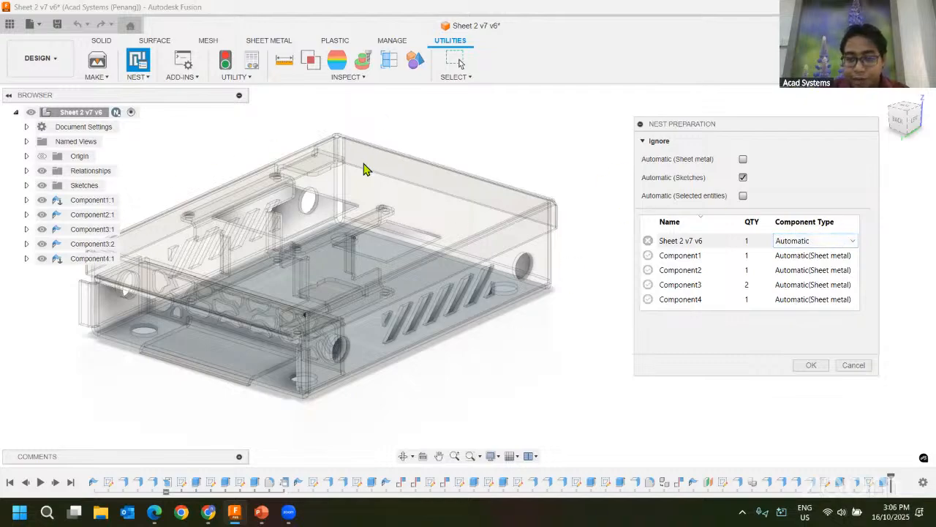
Step: Review the component type choices for Component1 and the settings for Component2, then leave nest preparation without applying it
click(805, 265)
click(836, 257)
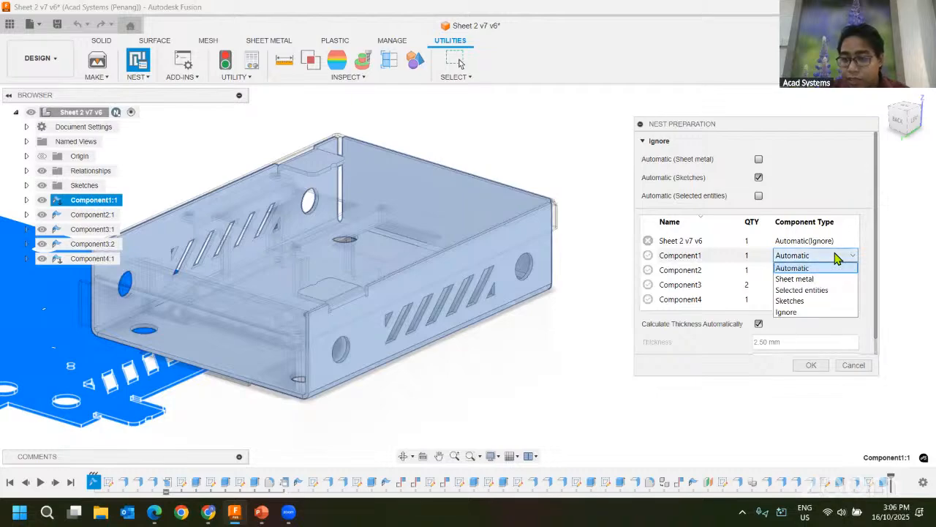
click(702, 270)
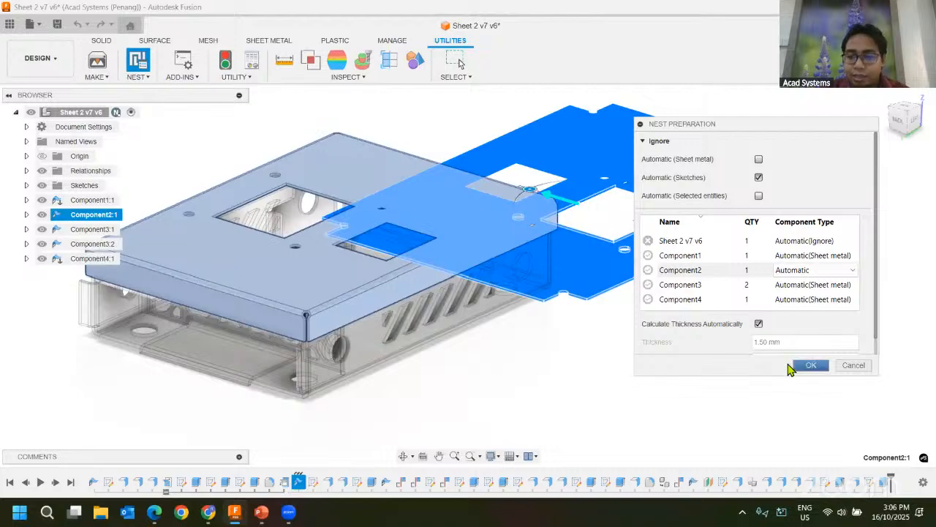
click(854, 366)
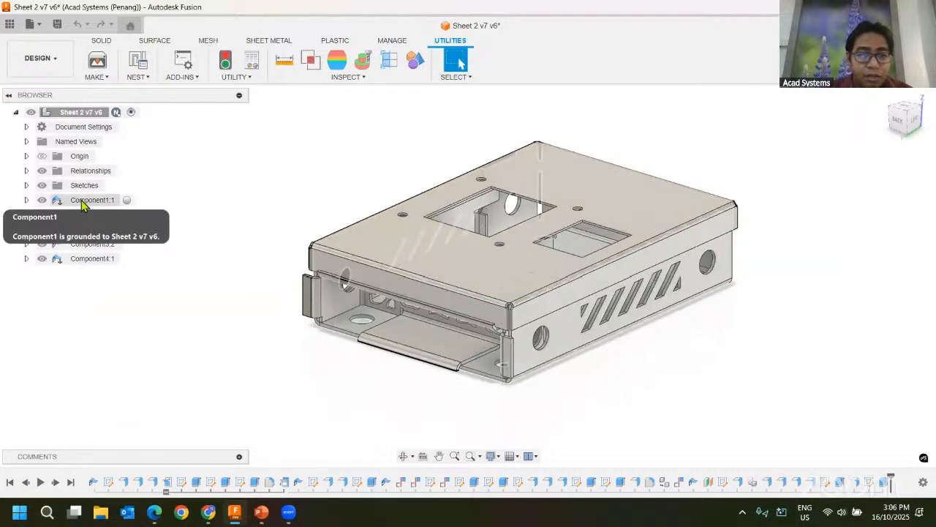
Step: Use Create Flat Pattern on the lid's top face, activate the existing flat pattern to view it, and return to the folded assembly
click(268, 42)
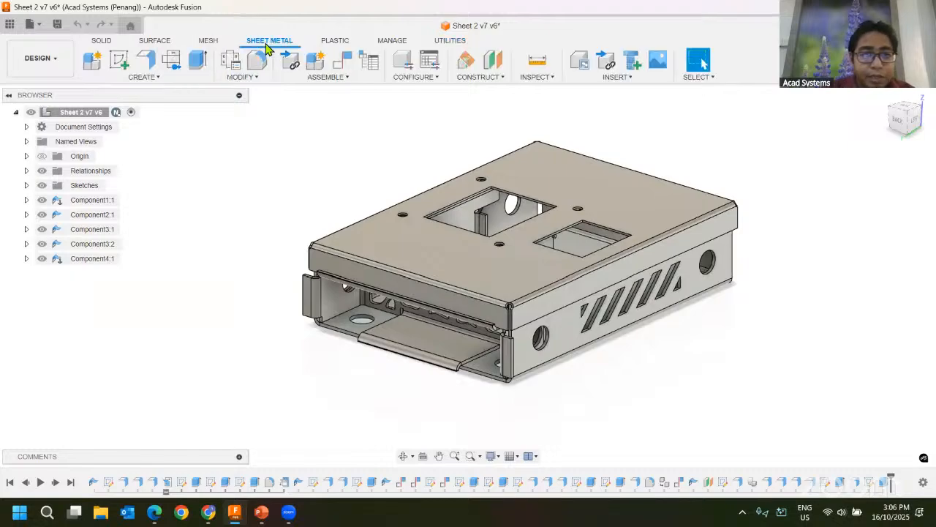
click(171, 62)
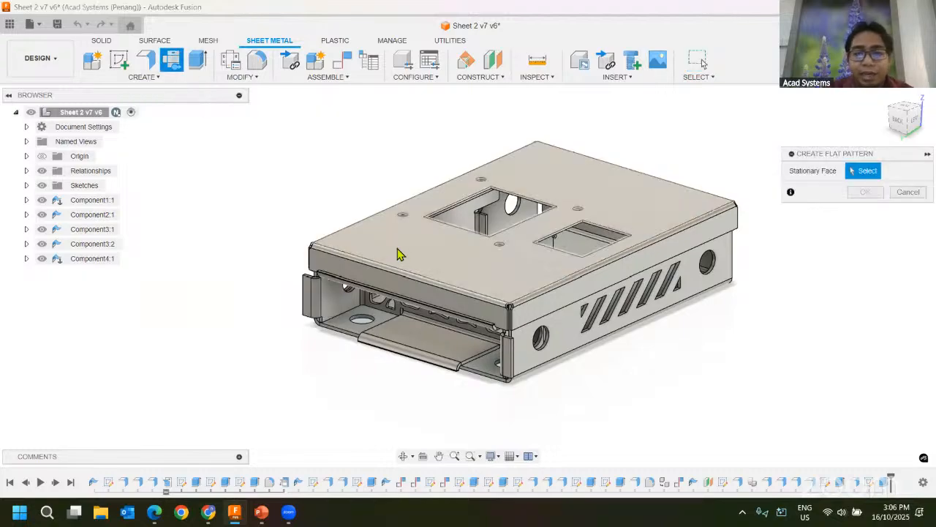
click(398, 254)
click(864, 191)
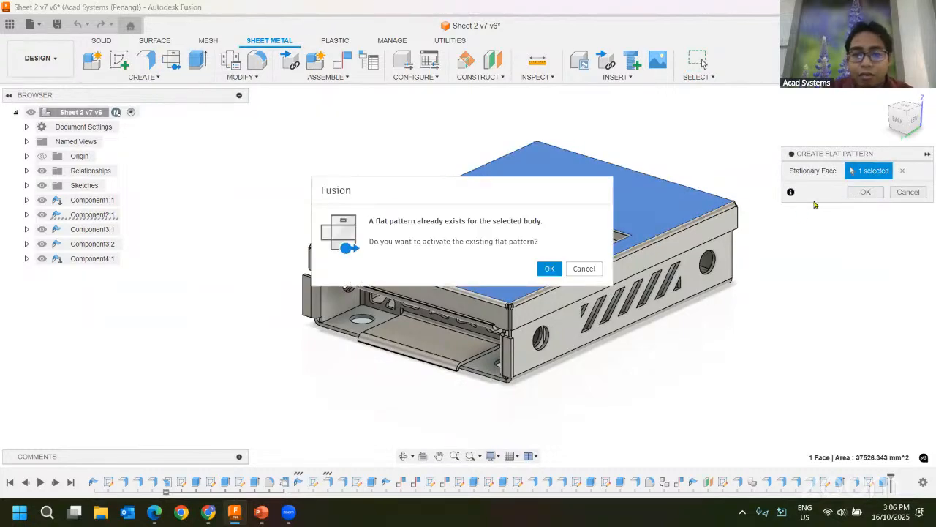
click(548, 268)
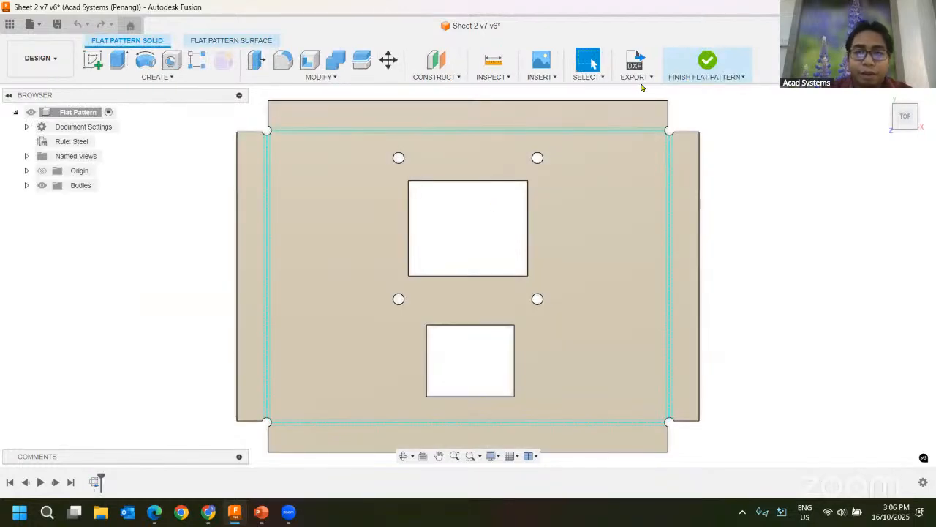
click(707, 61)
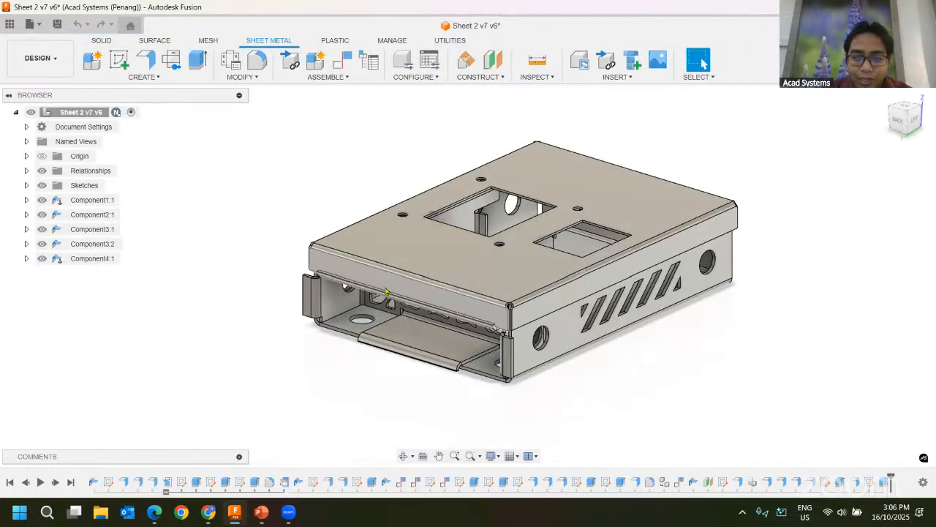
Step: Expand Component2 in the browser and select its flat pattern entry
scroll(763, 198, up, 5)
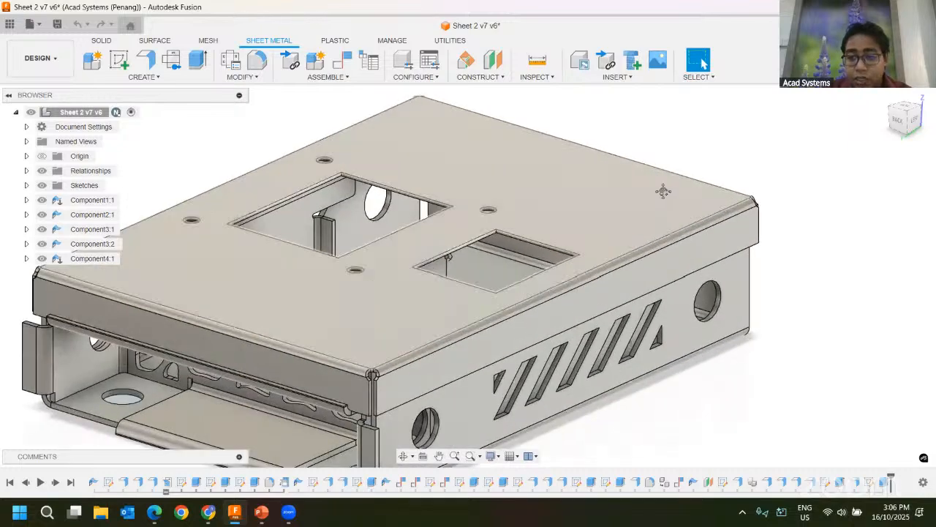
middle_drag(663, 191, 725, 152)
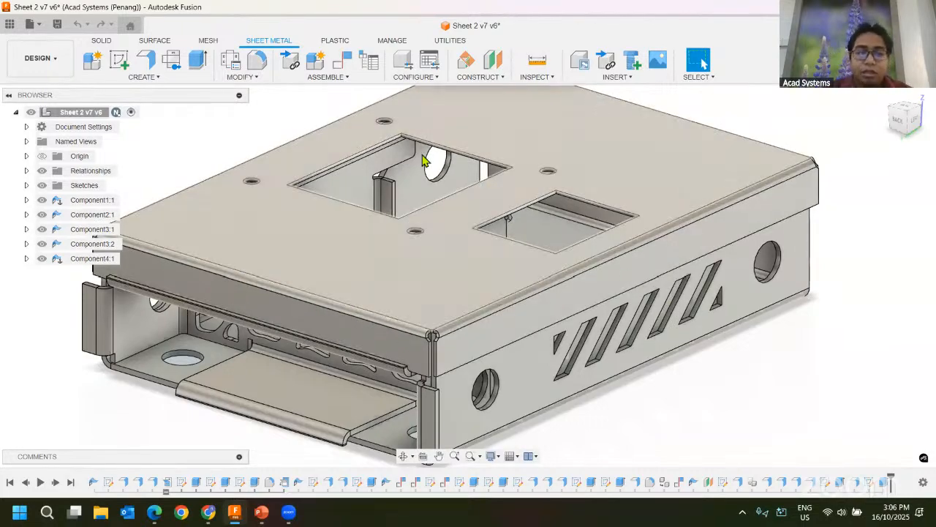
scroll(367, 198, down, 4)
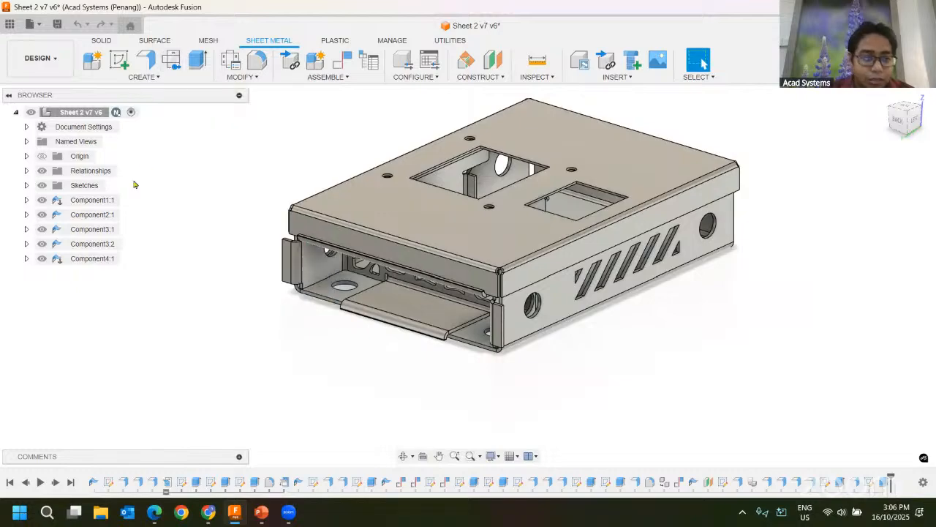
click(25, 214)
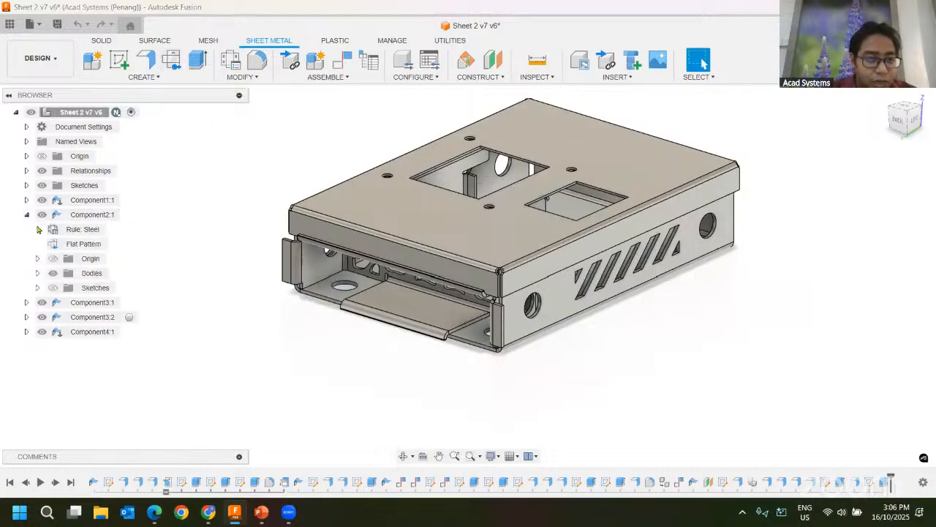
click(78, 245)
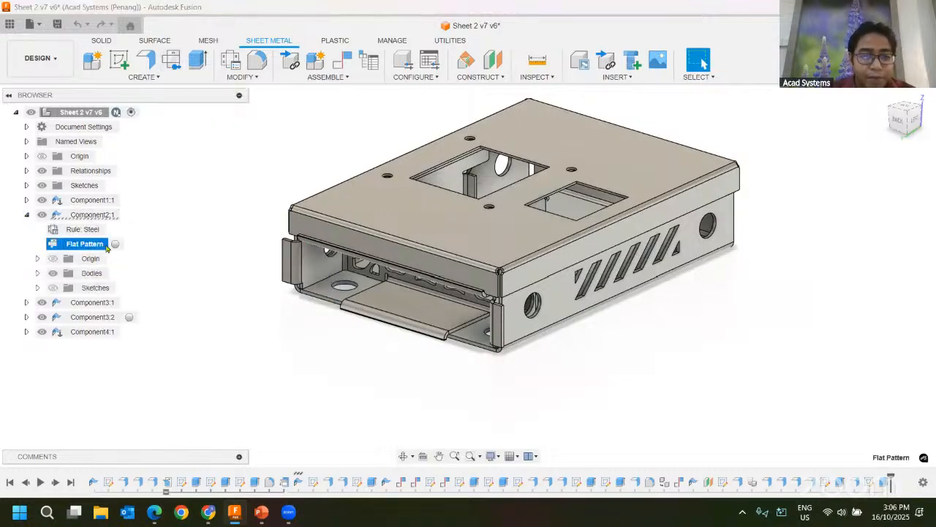
Step: Check both Component3 instances in the browser for their flat patterns, highlight each bracket in the model, and collapse their contents
click(27, 302)
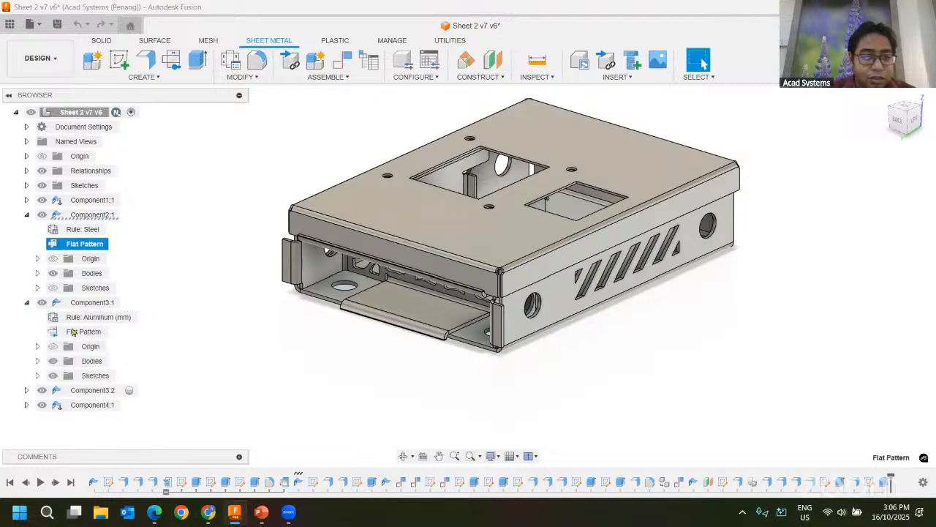
click(26, 390)
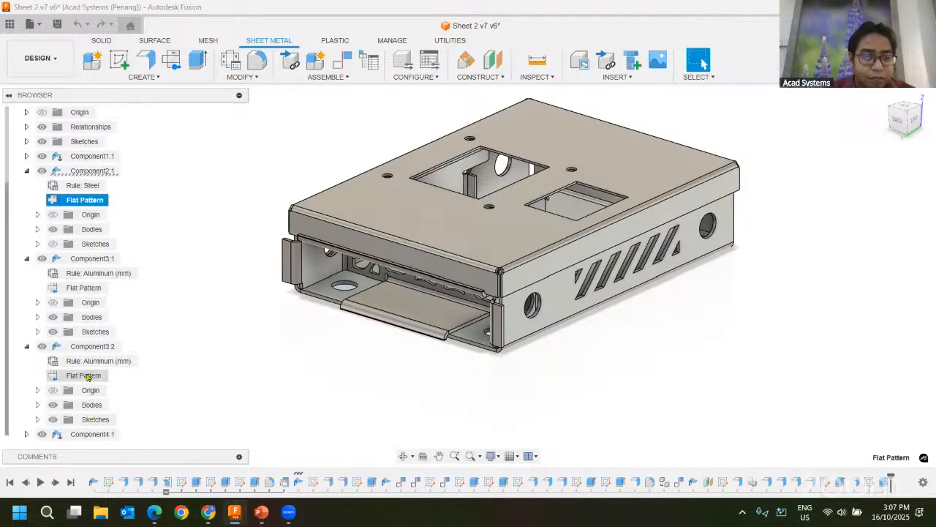
click(85, 375)
click(105, 347)
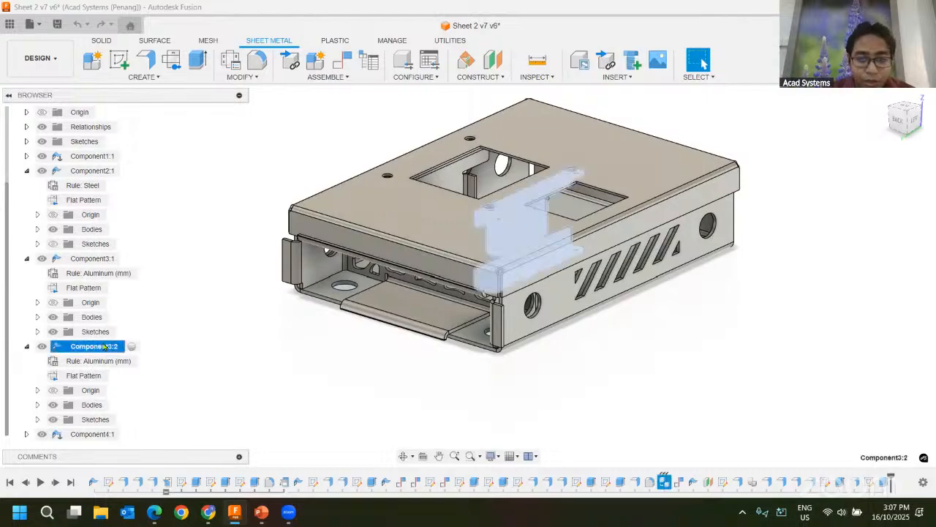
click(89, 262)
click(26, 259)
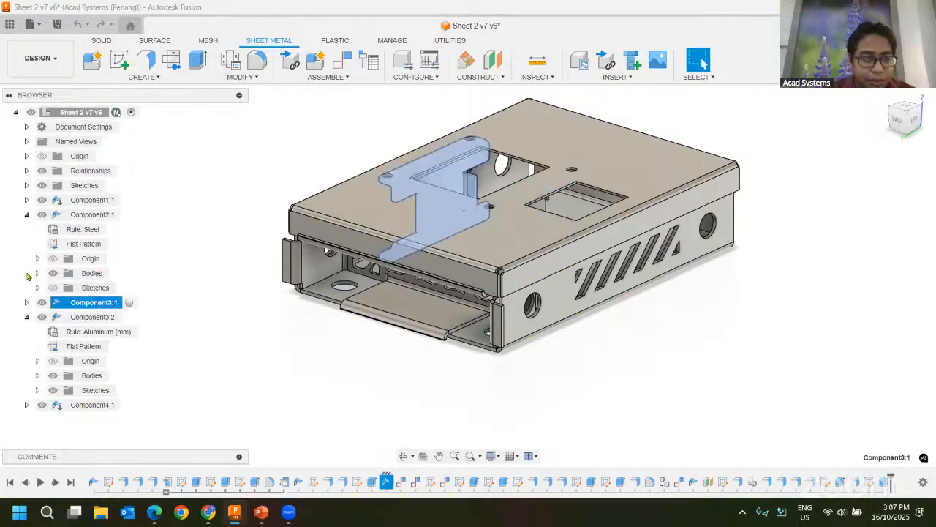
click(26, 318)
Step: Highlight Component4 in the model and expand its browser contents to check for a flat pattern
click(92, 332)
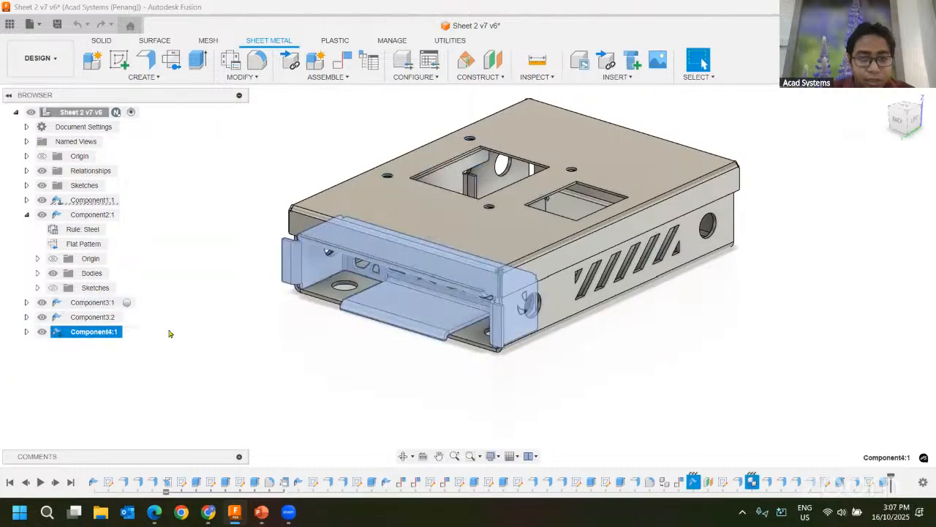
double_click(96, 334)
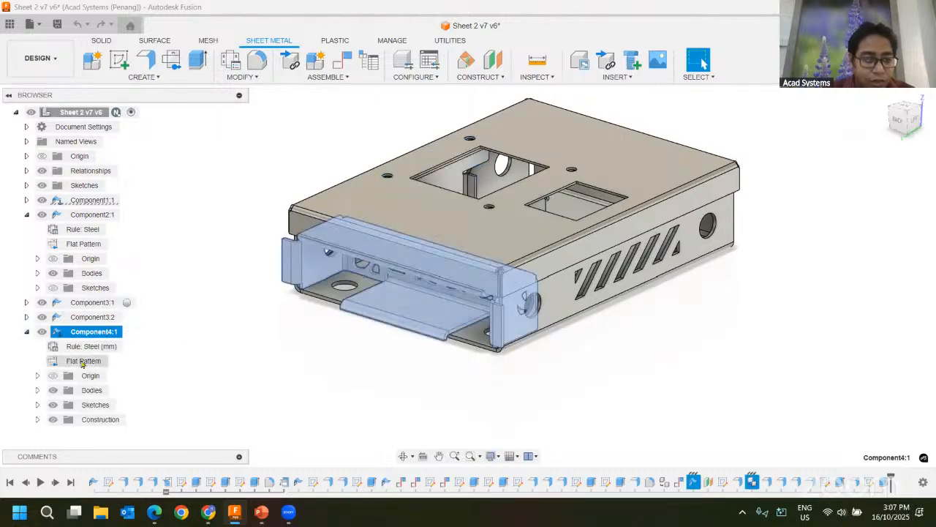
Step: Replace Component4's flat pattern with a new one using its wide front tray face as the stationary face, and return to the folded assembly
right_click(82, 363)
click(99, 387)
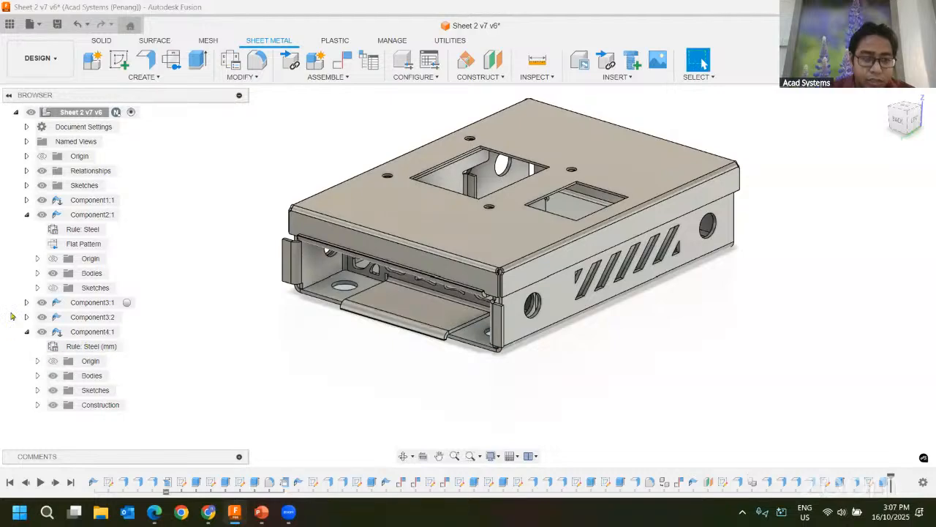
click(172, 62)
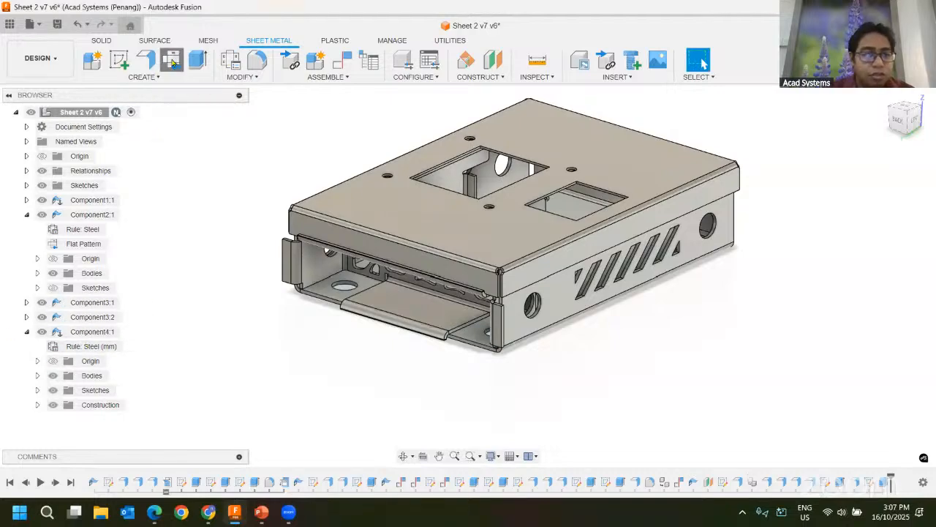
click(412, 310)
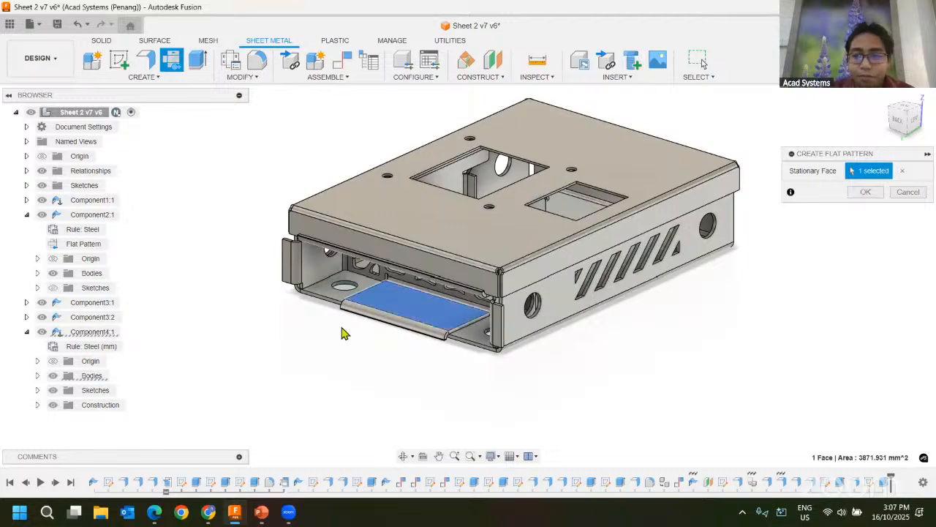
click(864, 191)
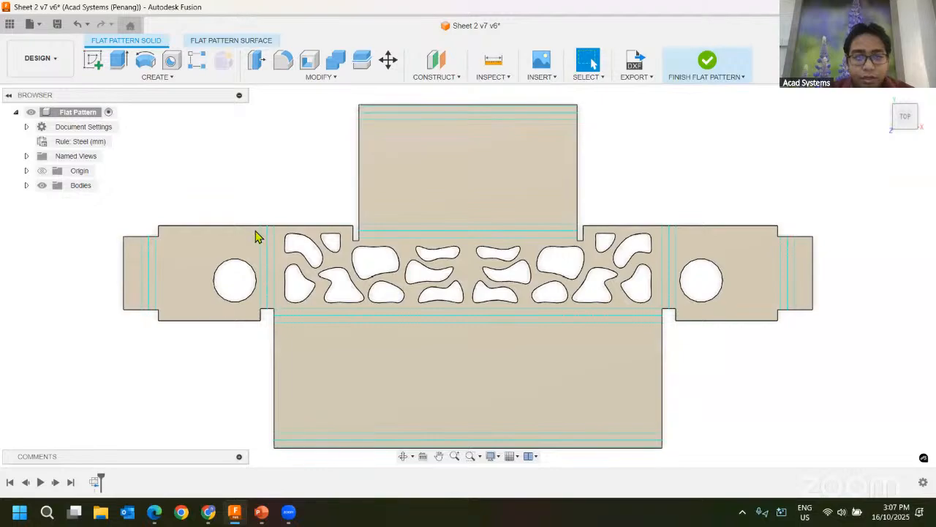
click(706, 62)
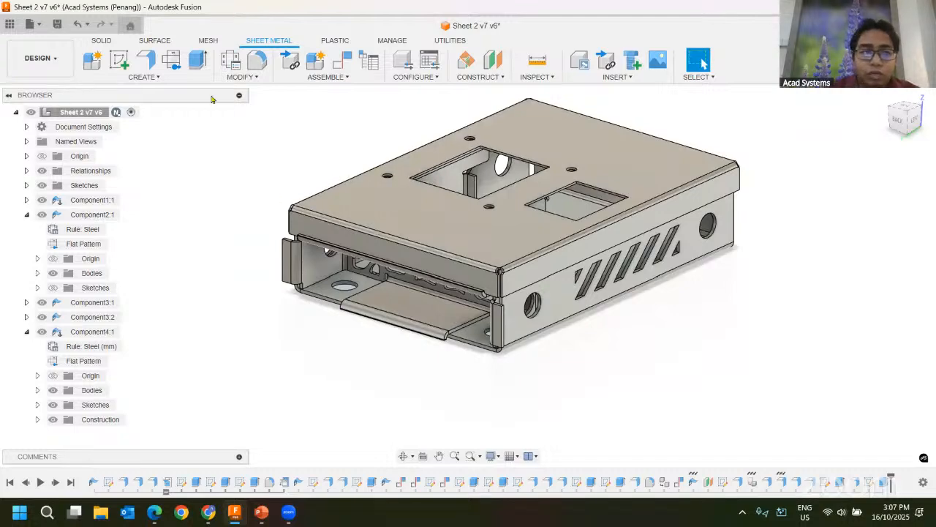
Step: Switch to the Manufacture workspace, and open the bracket design from the Free Online Lesson project before returning to the Sheet 2 v7 document
click(49, 61)
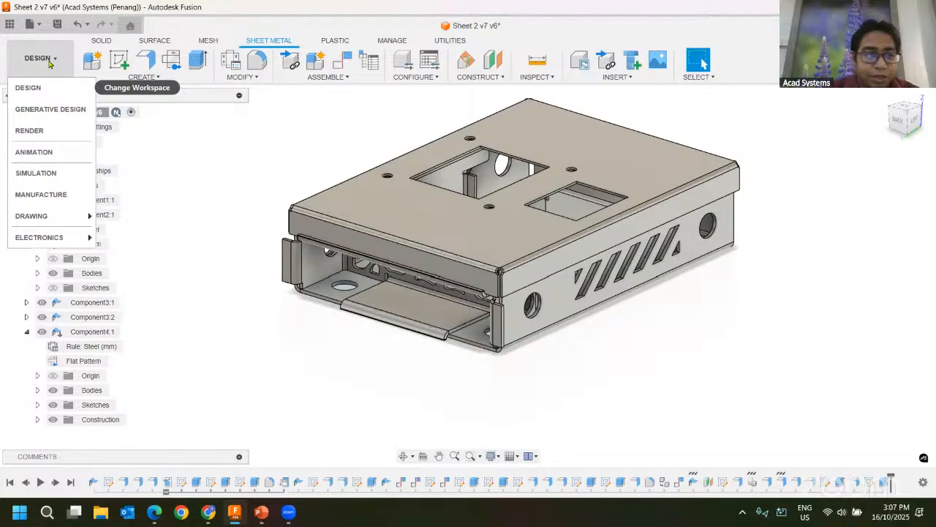
click(57, 201)
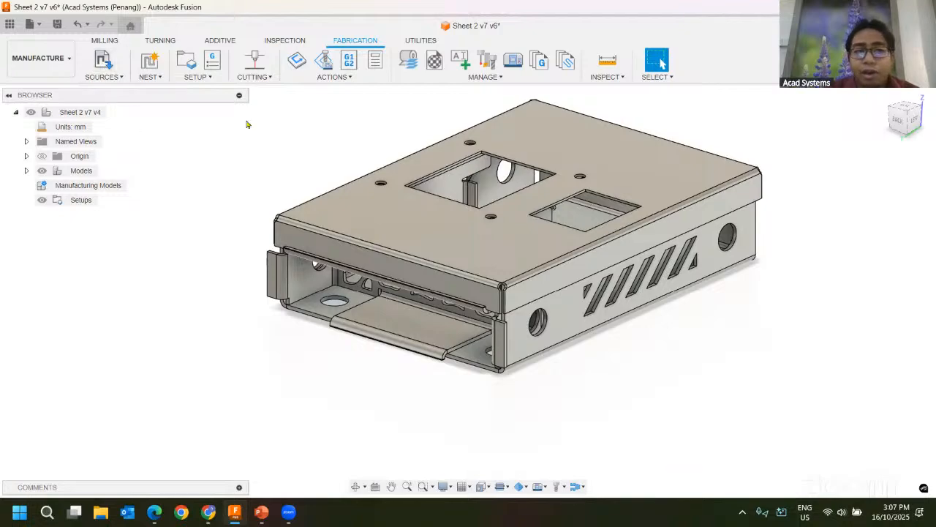
click(10, 24)
click(92, 335)
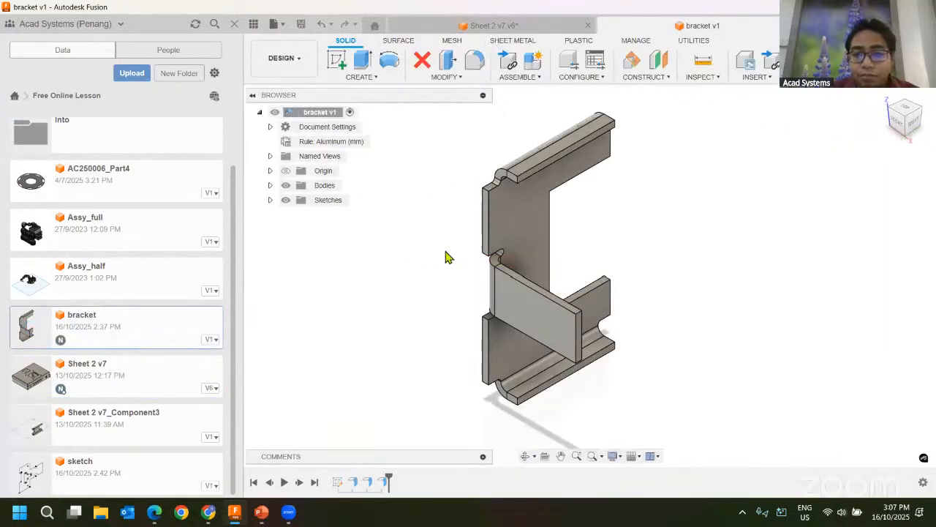
click(510, 25)
click(235, 24)
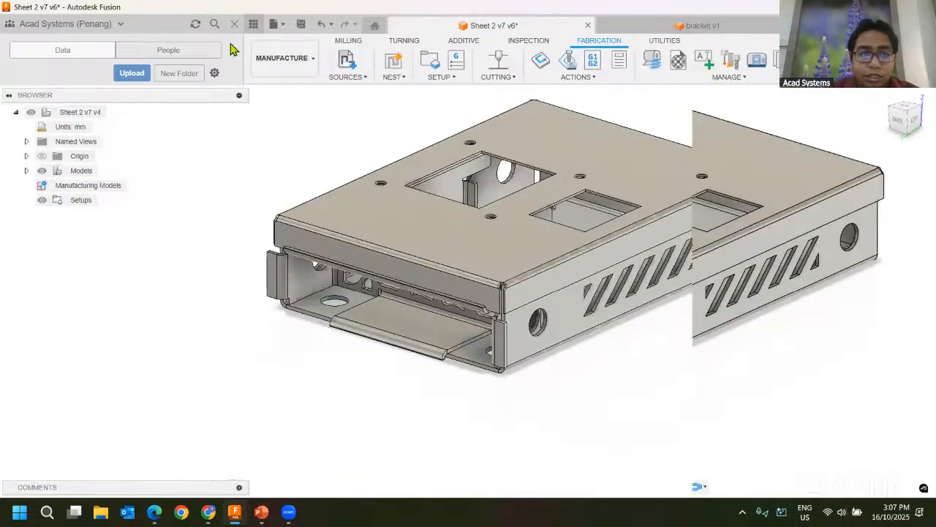
Step: Add the bracket design from the Free Online Lesson project to the Component Sources
click(102, 63)
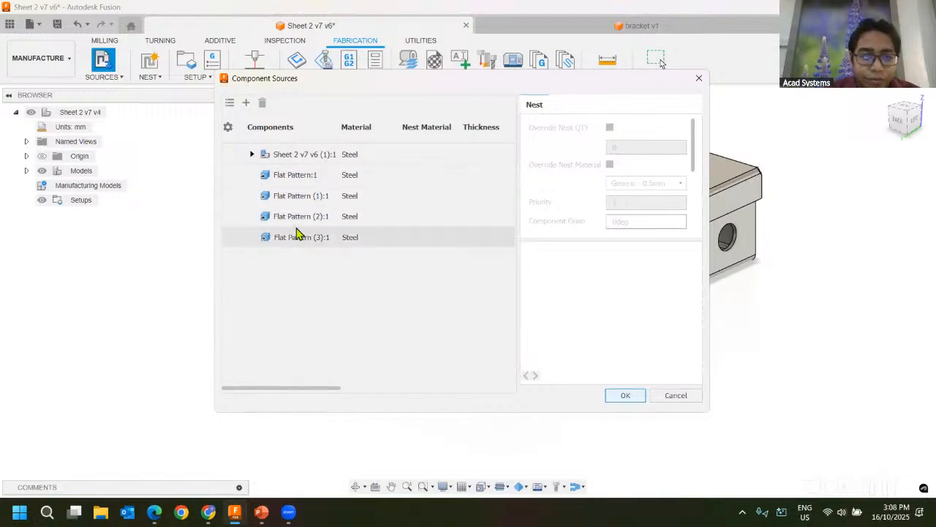
click(246, 103)
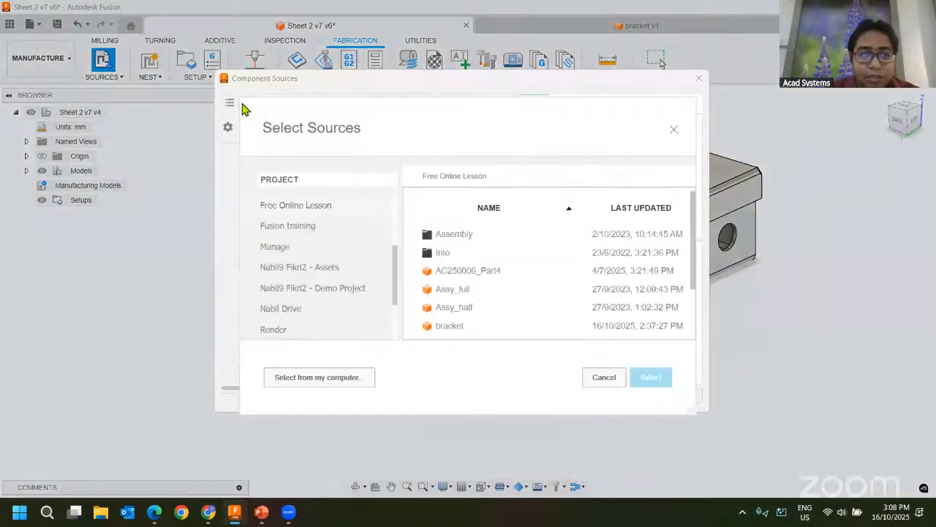
scroll(458, 244, down, 3)
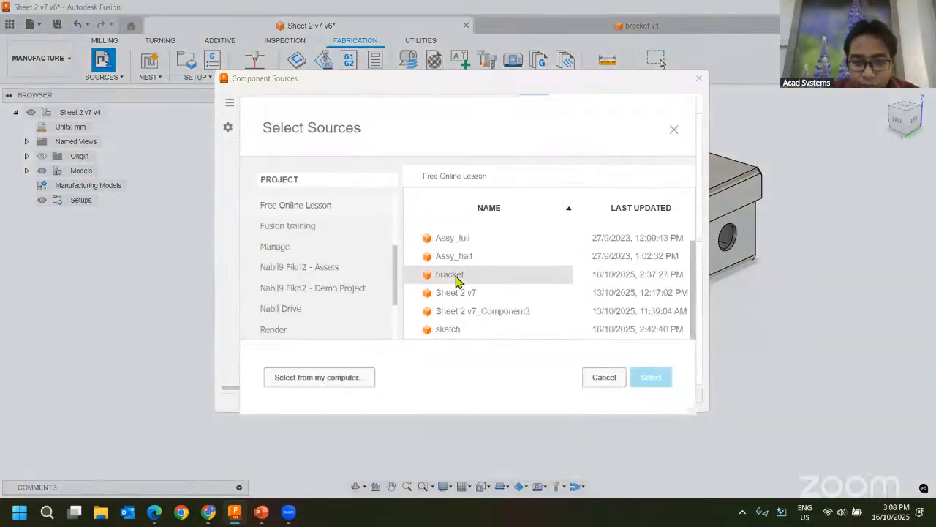
click(458, 275)
click(651, 377)
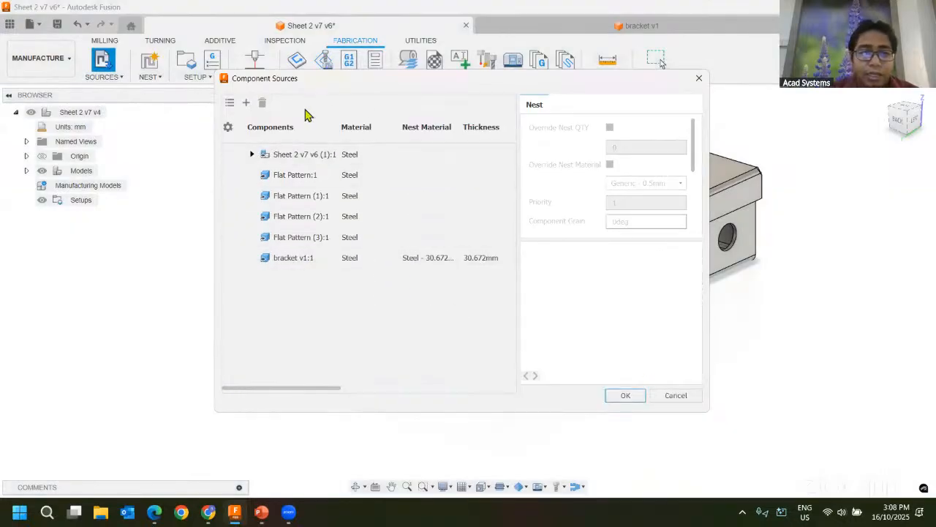
Step: Examine the previews and nest settings of the Sheet 2 v7 assembly, the four flat patterns and the bracket among the component sources
click(283, 164)
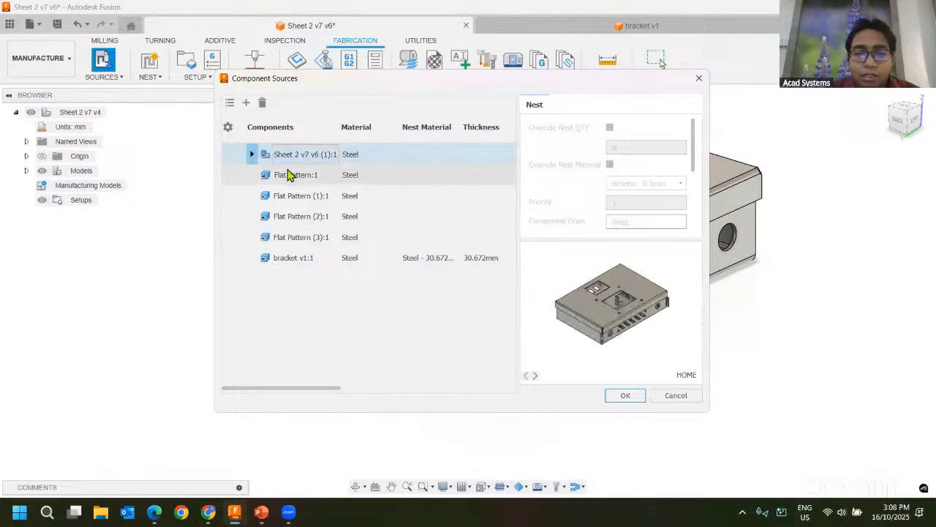
click(284, 175)
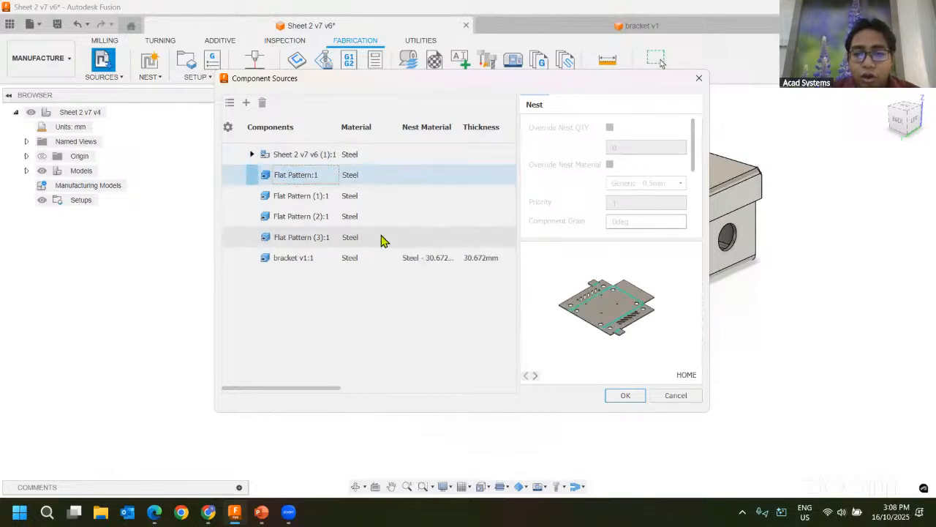
click(316, 197)
click(308, 218)
click(307, 240)
click(308, 259)
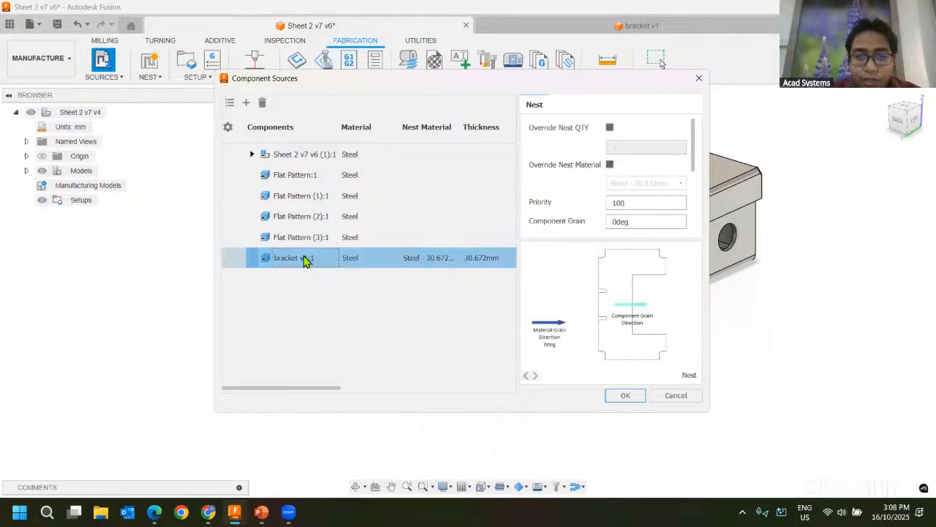
click(301, 239)
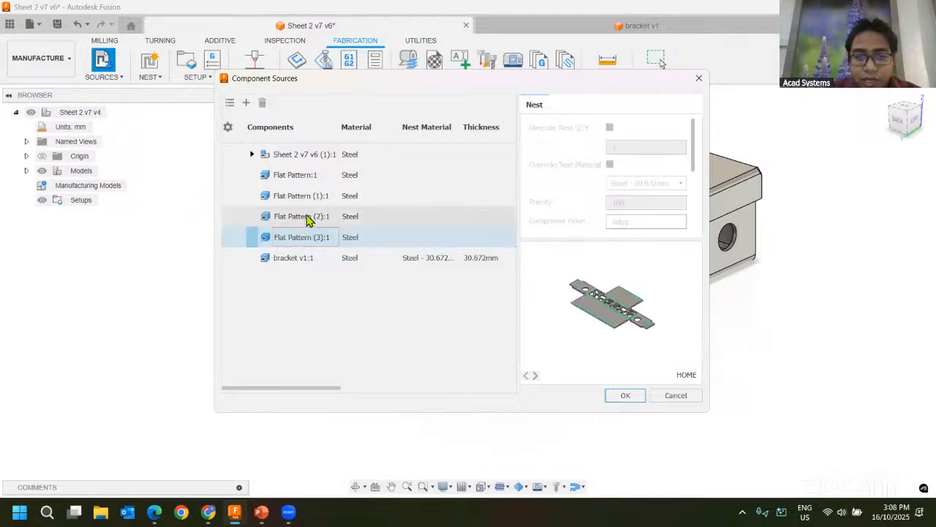
click(307, 217)
click(308, 196)
click(305, 178)
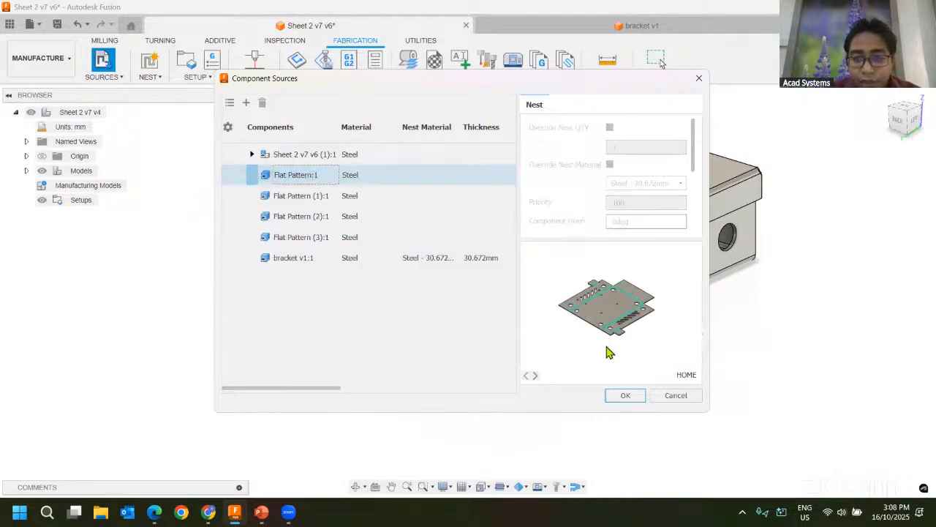
Step: Compare the available preview orientations of the first flat pattern and the bracket, including the bracket's nest view
click(536, 376)
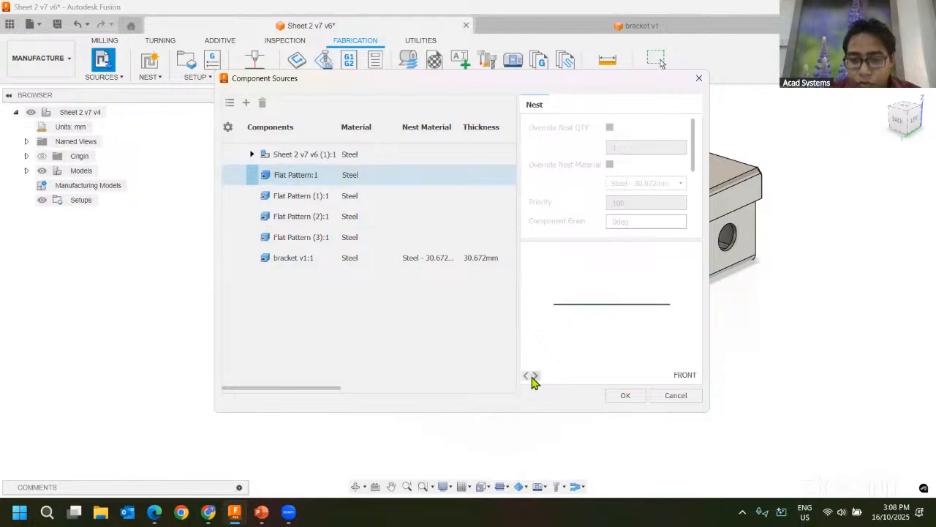
click(536, 376)
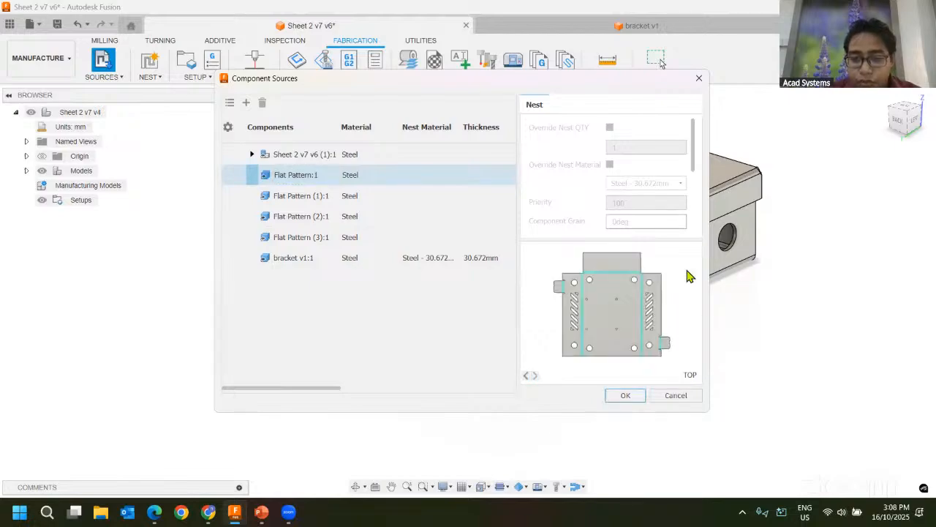
click(526, 375)
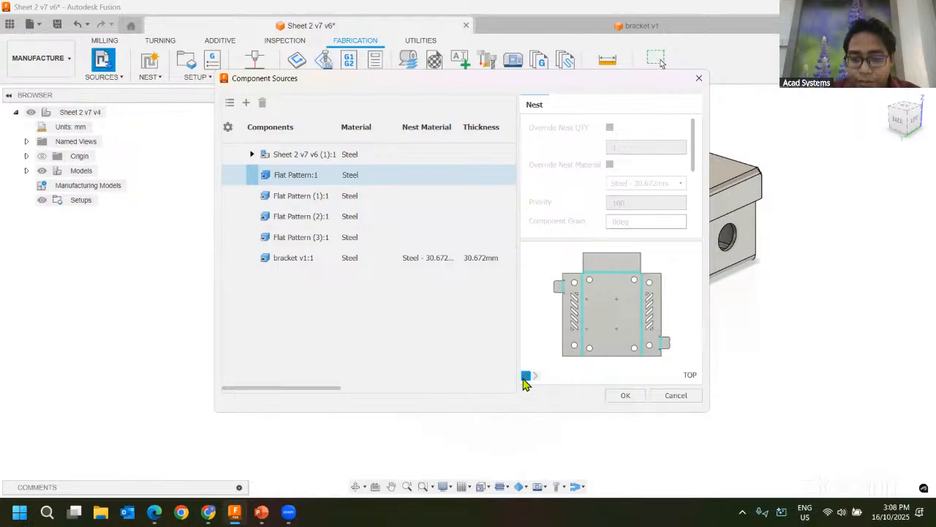
click(294, 259)
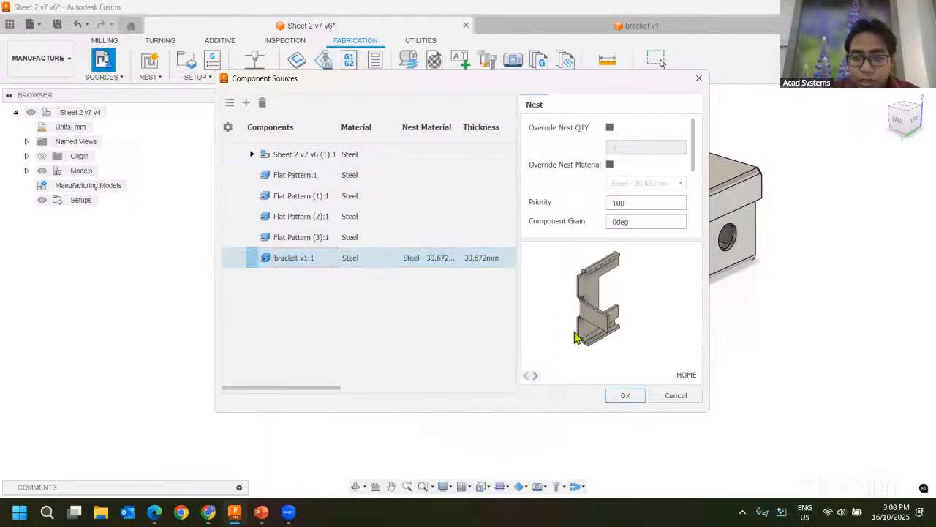
click(535, 376)
click(535, 376)
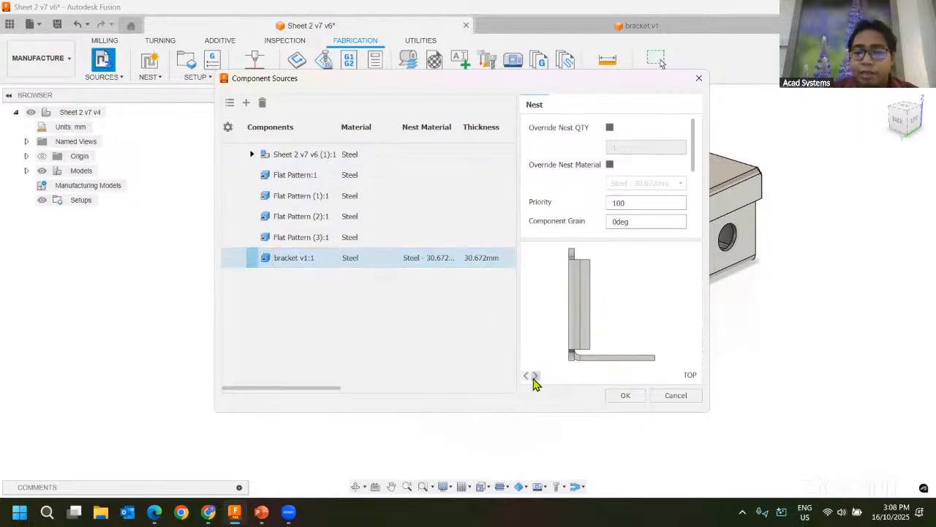
click(535, 376)
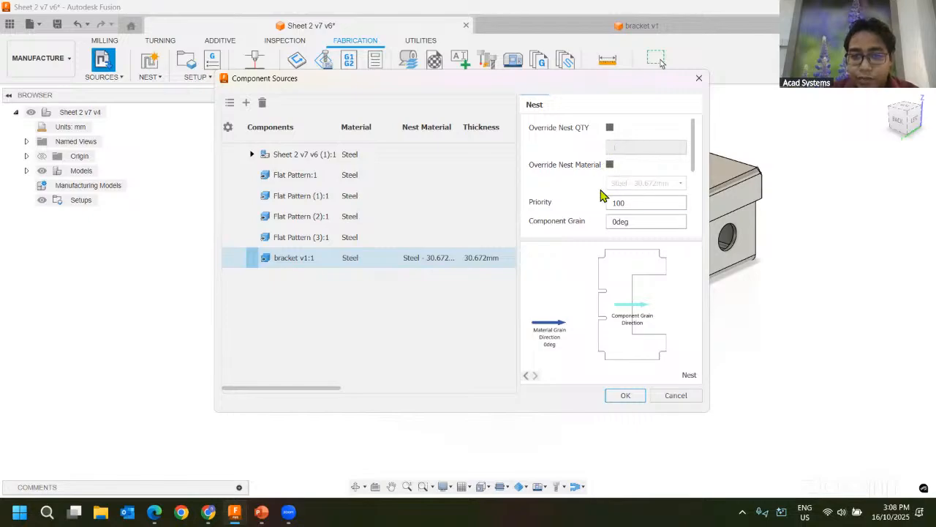
Step: Check whether nest settings can be edited for the individual flat pattern sources
click(306, 242)
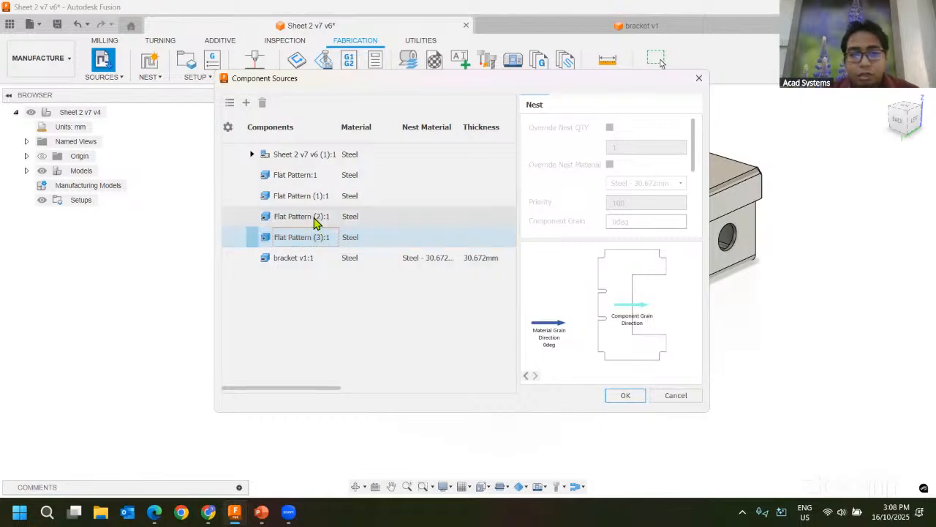
click(317, 218)
click(311, 179)
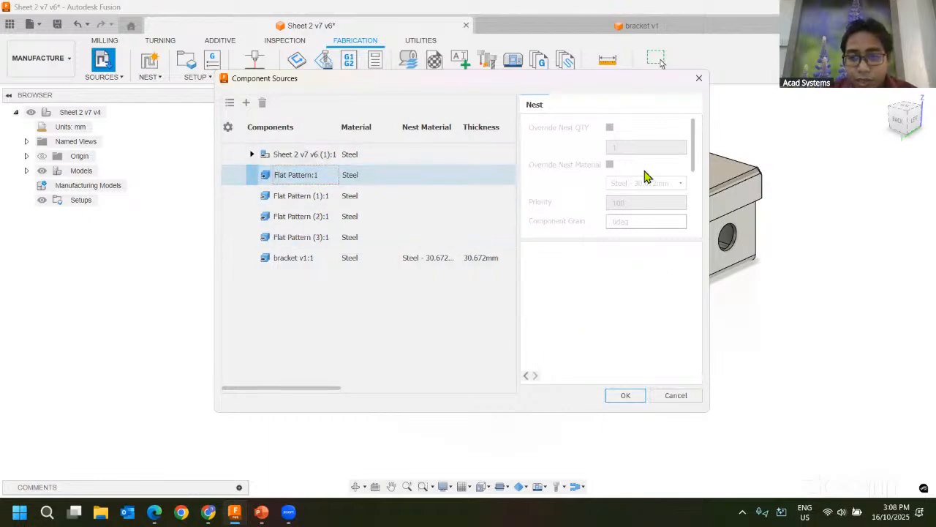
click(285, 195)
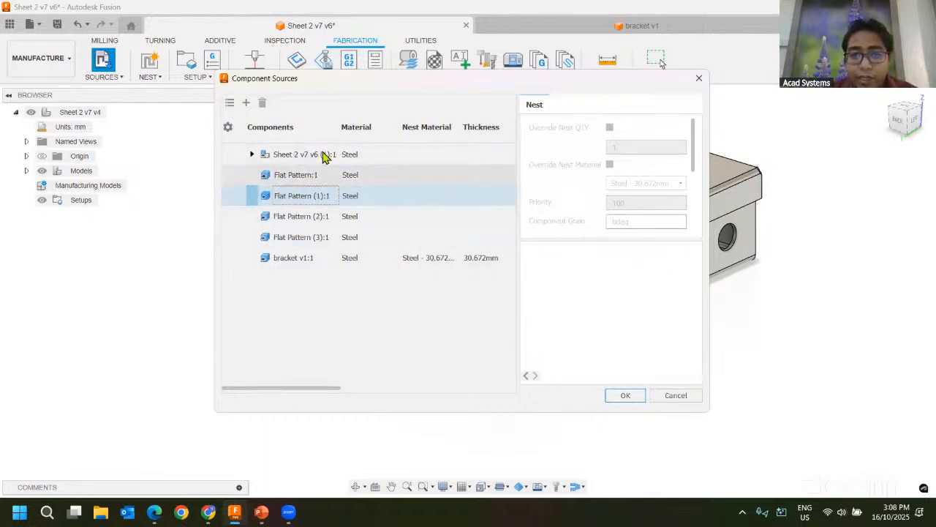
Step: Show the component sources as a flat list and examine the quantity, nest material, priority and nest preview of Component1 to Component4 and the bracket
click(230, 103)
click(298, 167)
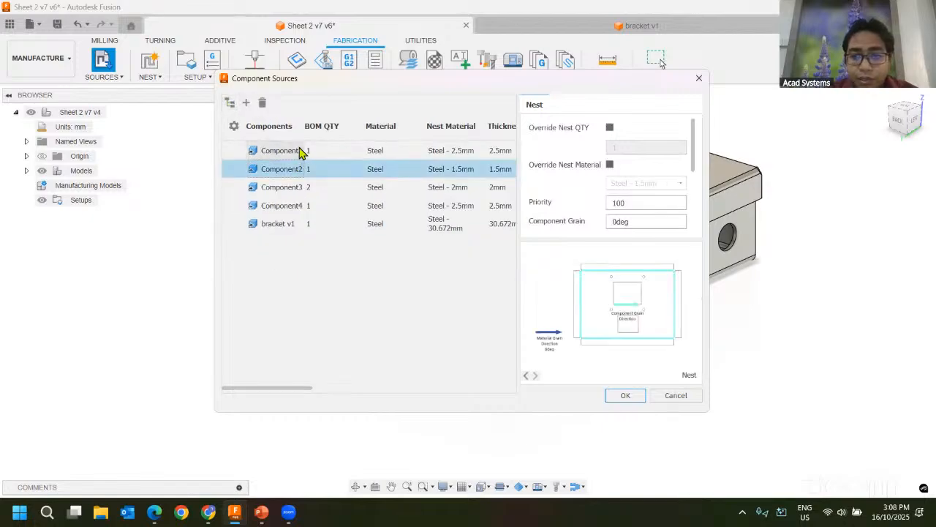
click(301, 151)
click(303, 171)
click(299, 151)
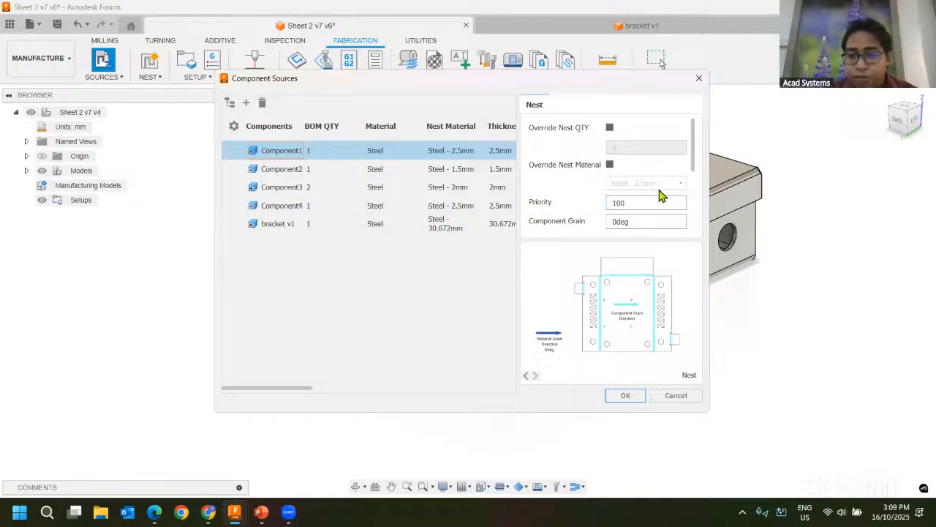
click(331, 170)
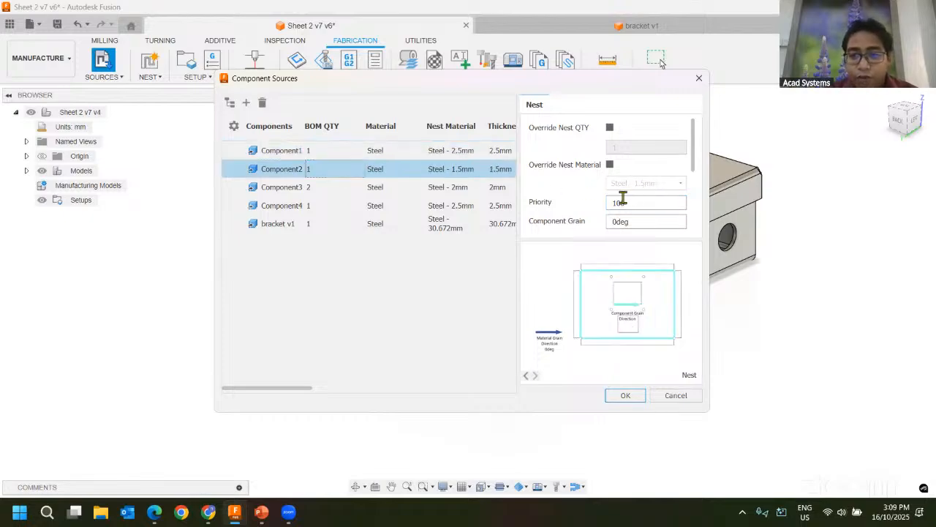
click(330, 188)
click(329, 205)
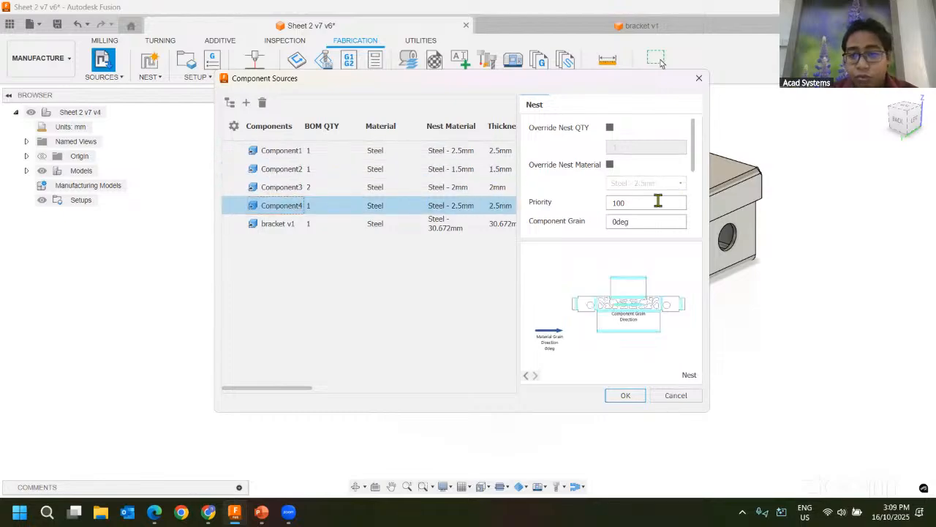
click(333, 224)
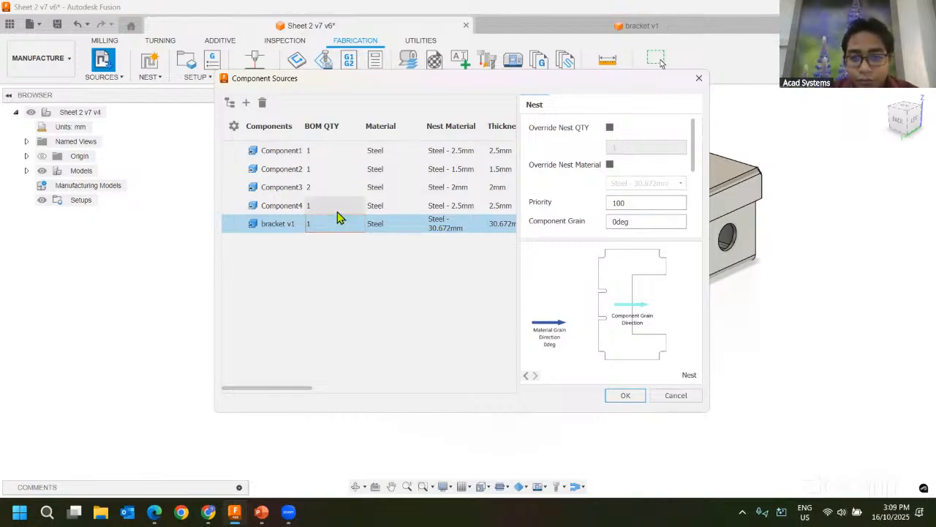
click(309, 205)
click(316, 226)
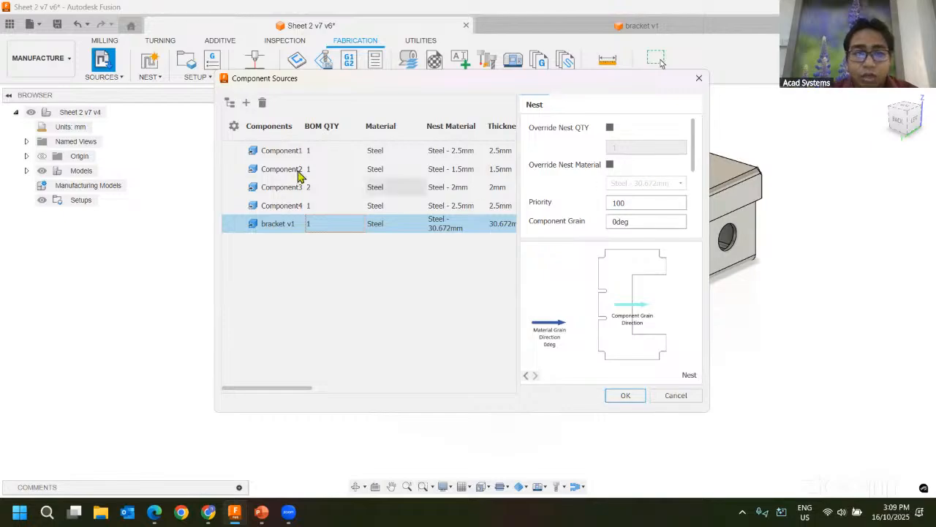
Step: Show the component sources as a hierarchy and compare the nest settings available for Flat Pattern (3) and the bracket
click(229, 104)
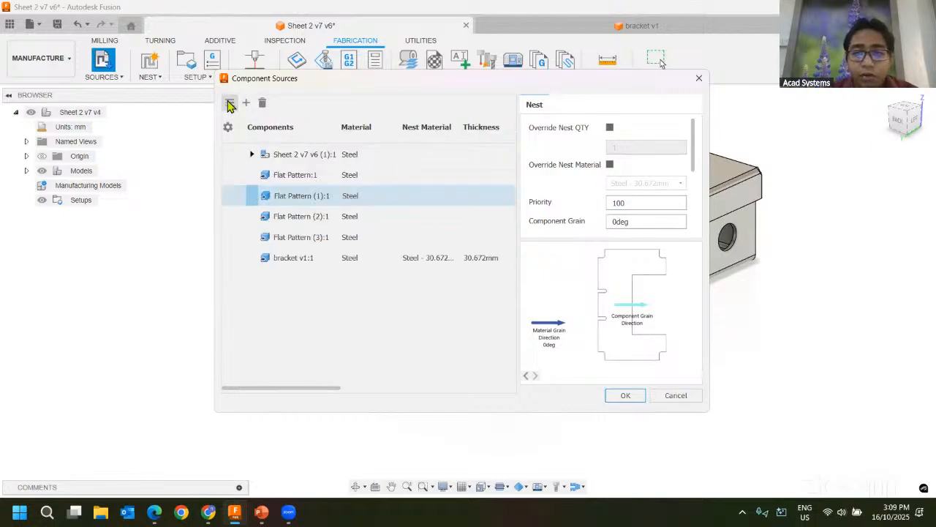
click(355, 235)
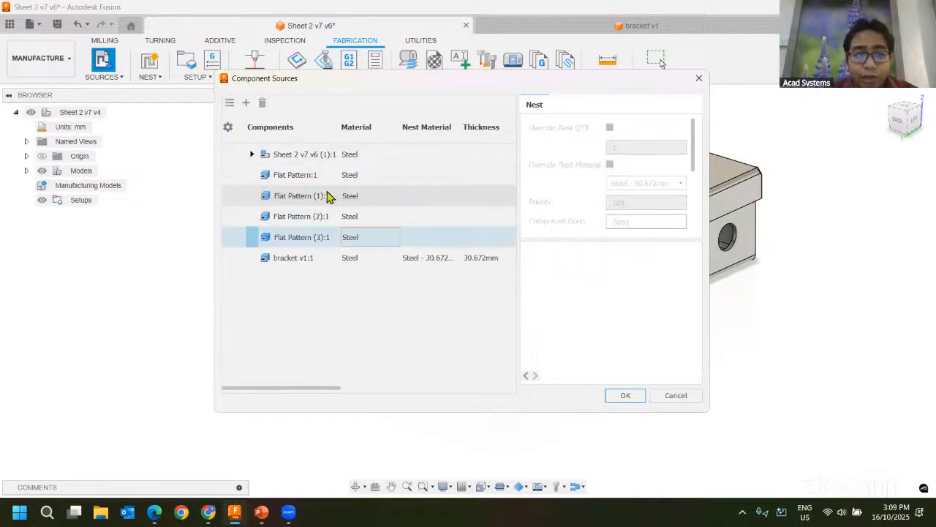
click(314, 256)
click(314, 240)
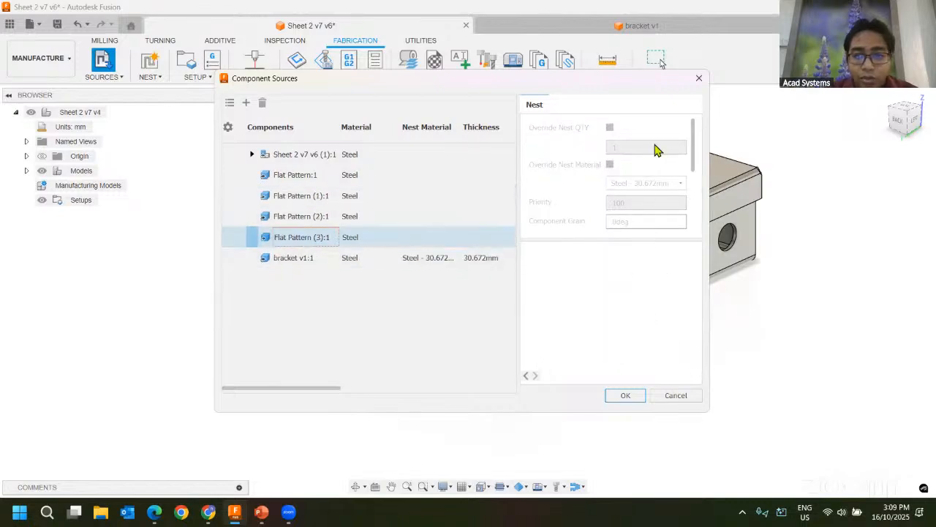
click(371, 257)
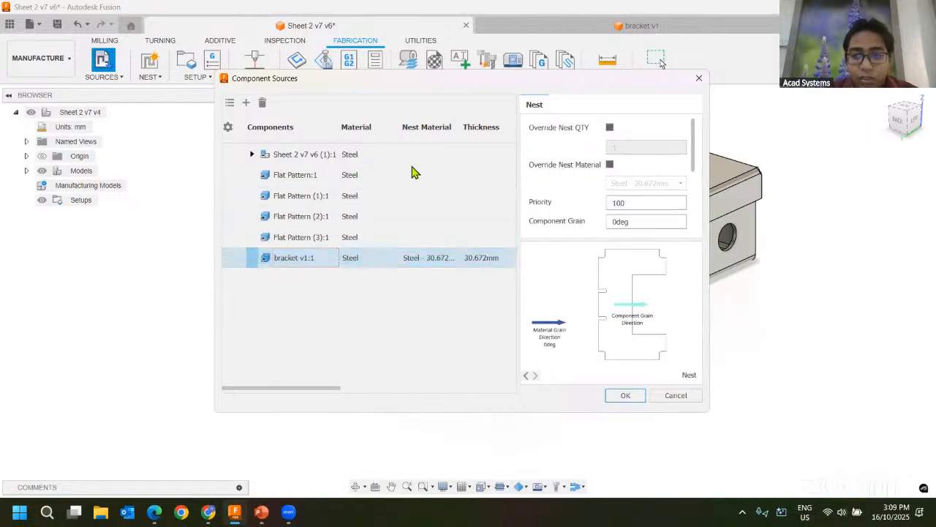
click(310, 239)
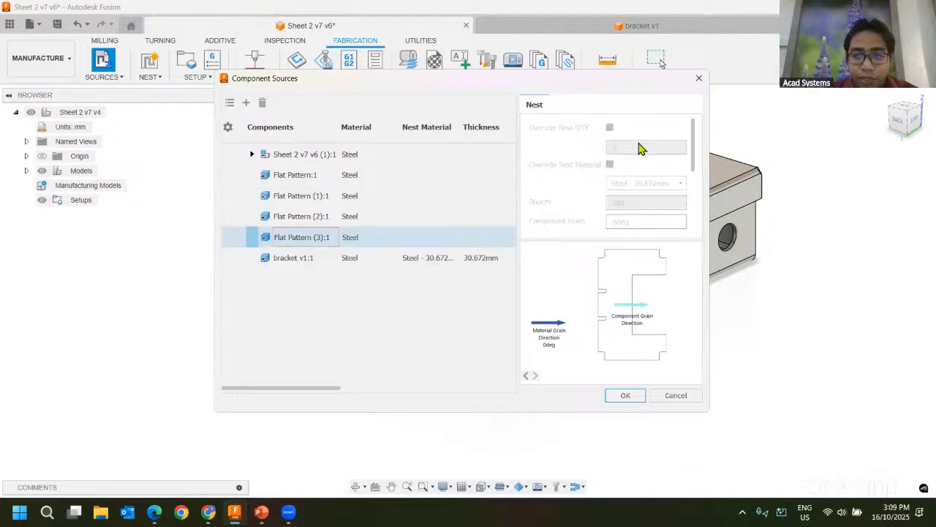
Step: Switch the component sources back to the flat list and compare the nest settings of Component4, Component2 and the bracket
click(230, 103)
click(308, 206)
click(308, 169)
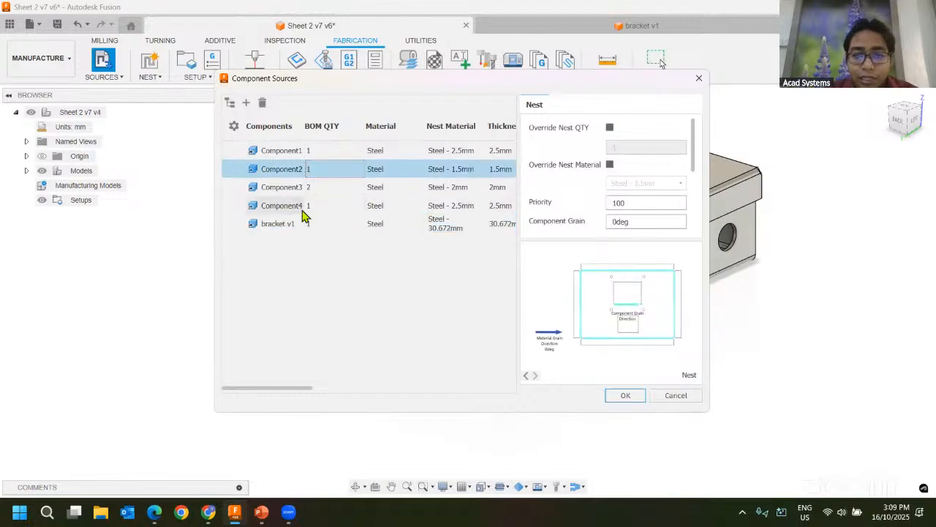
click(305, 225)
click(303, 169)
click(294, 223)
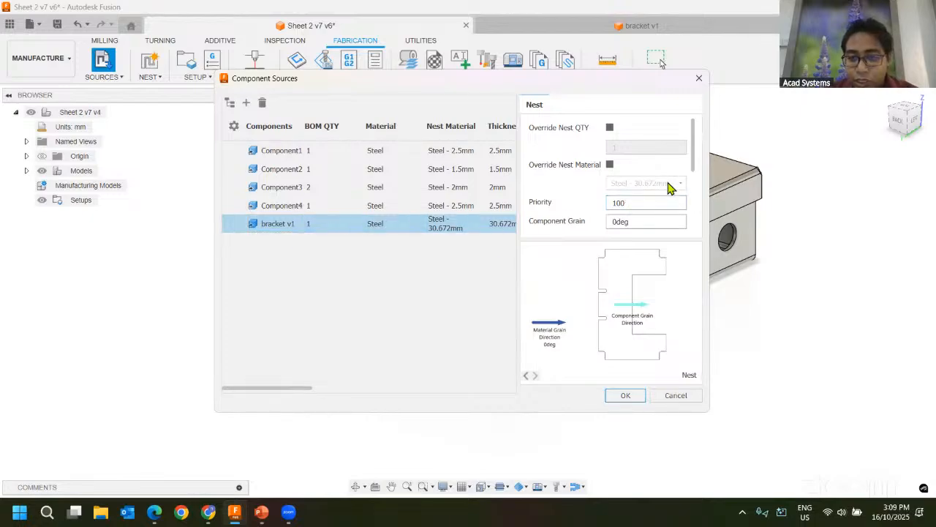
Step: Override the bracket's nest material with Steel - 2mm and accept the component sources
click(610, 165)
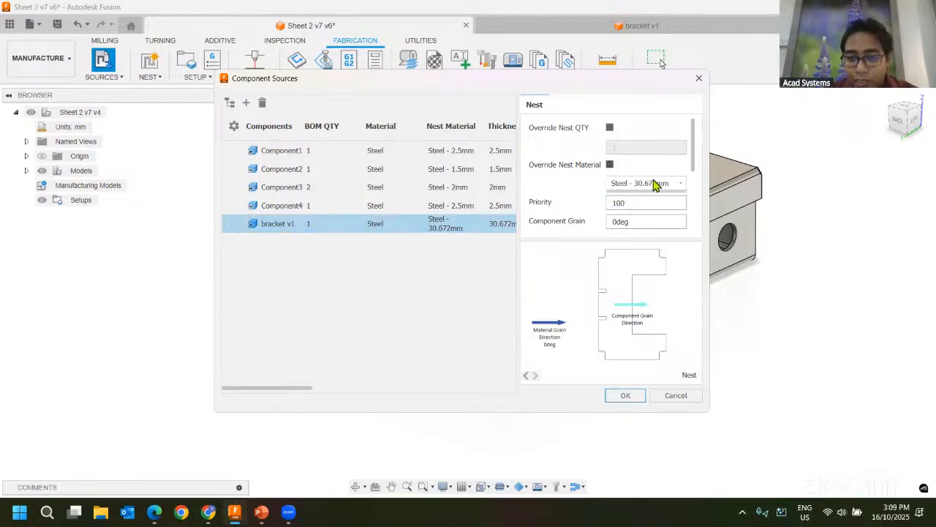
click(679, 184)
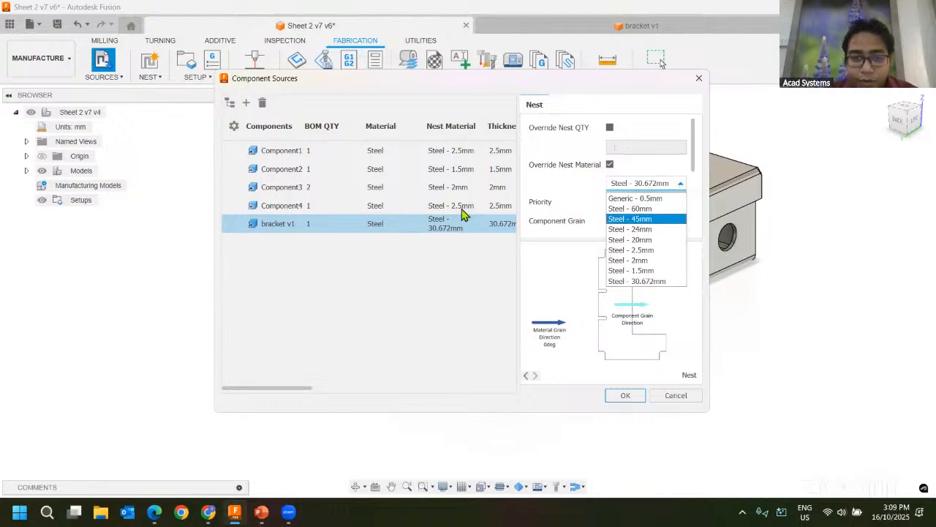
click(460, 300)
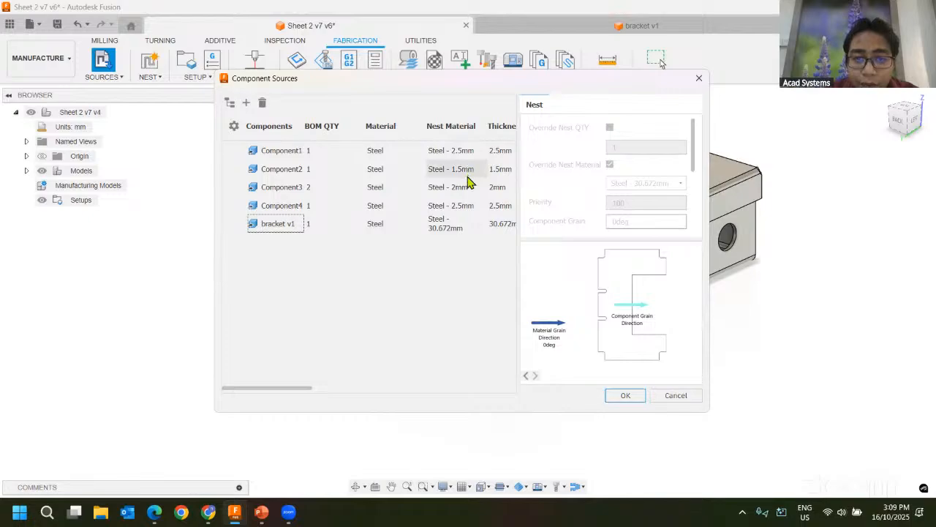
click(307, 171)
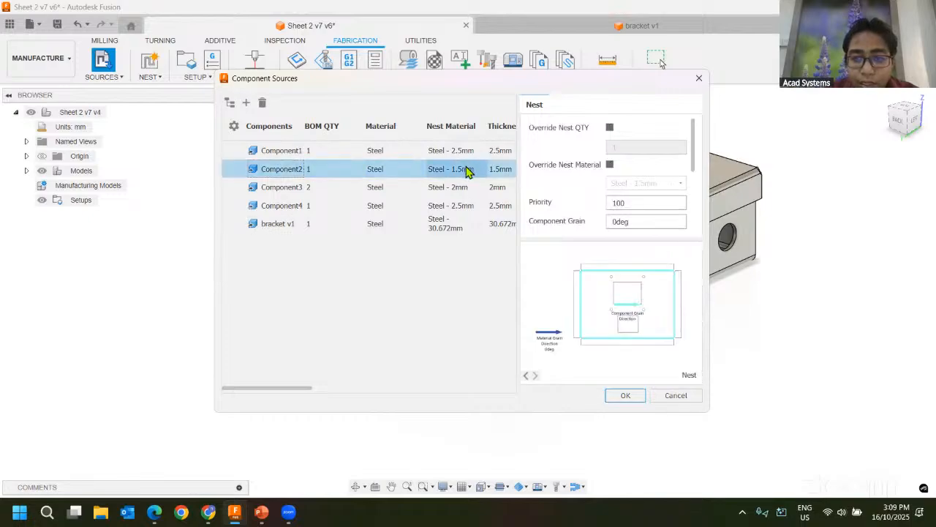
click(420, 189)
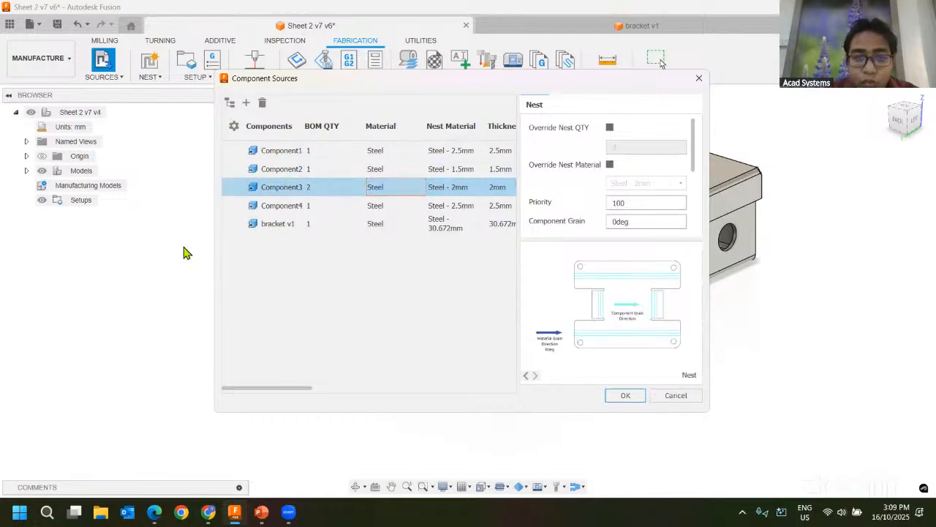
click(281, 230)
click(681, 184)
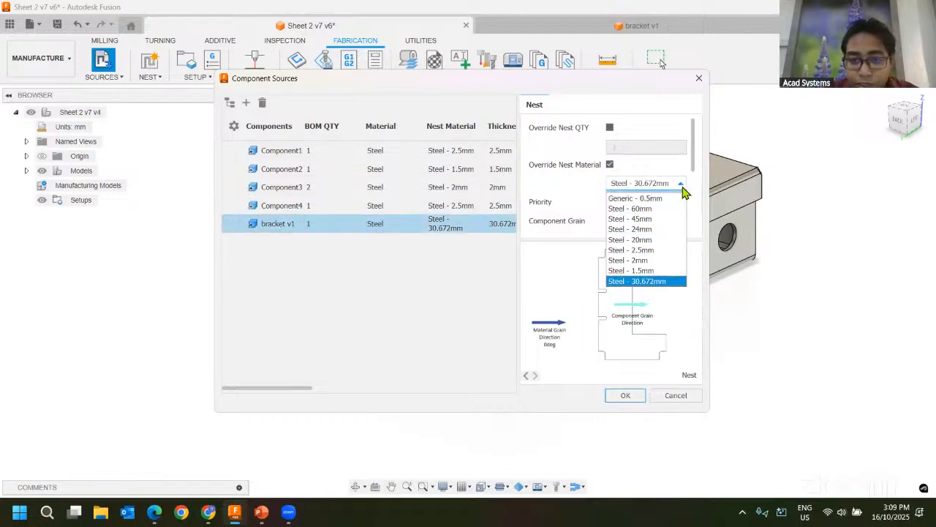
click(638, 261)
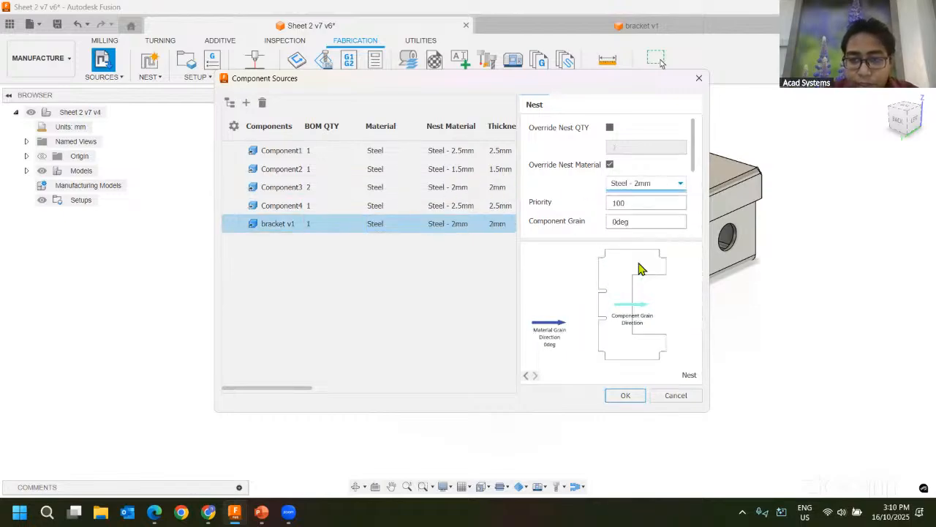
click(671, 185)
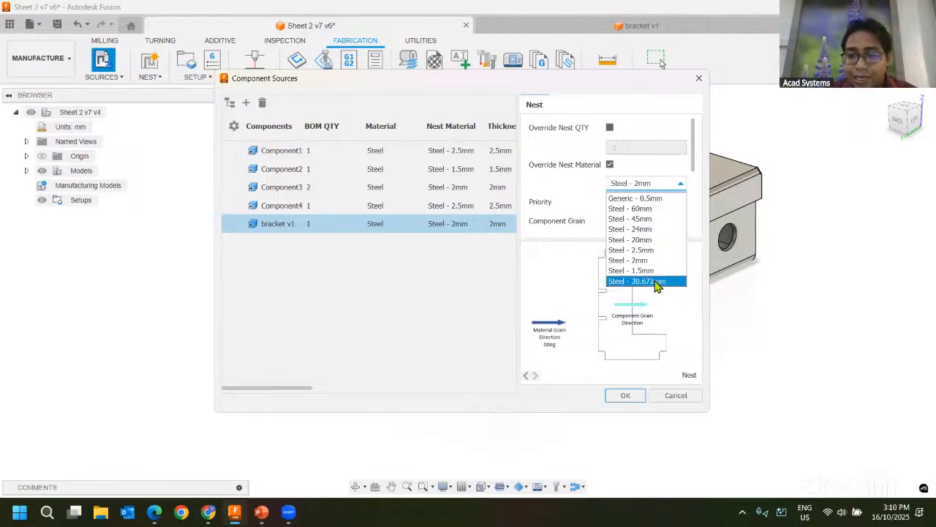
click(625, 396)
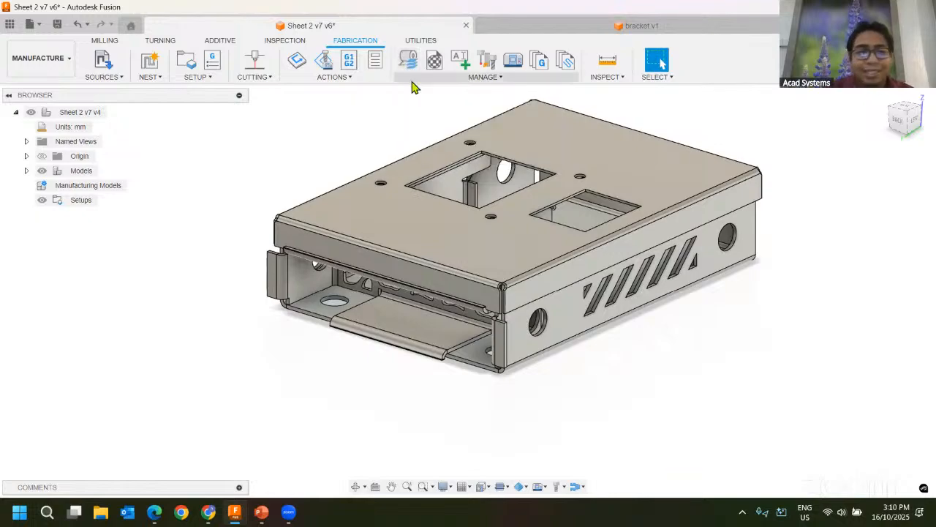
Step: Start a new nest study and review the source shapes included in it
scroll(234, 186, down, 4)
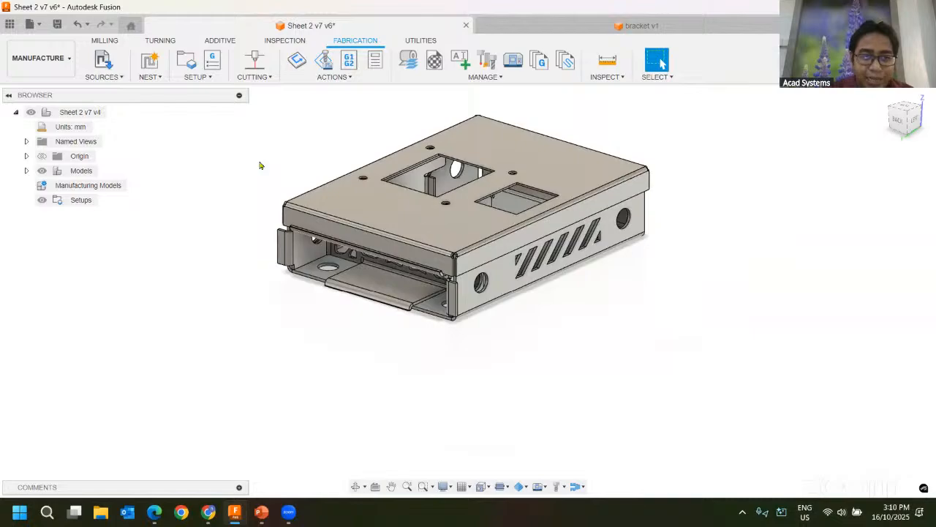
click(150, 63)
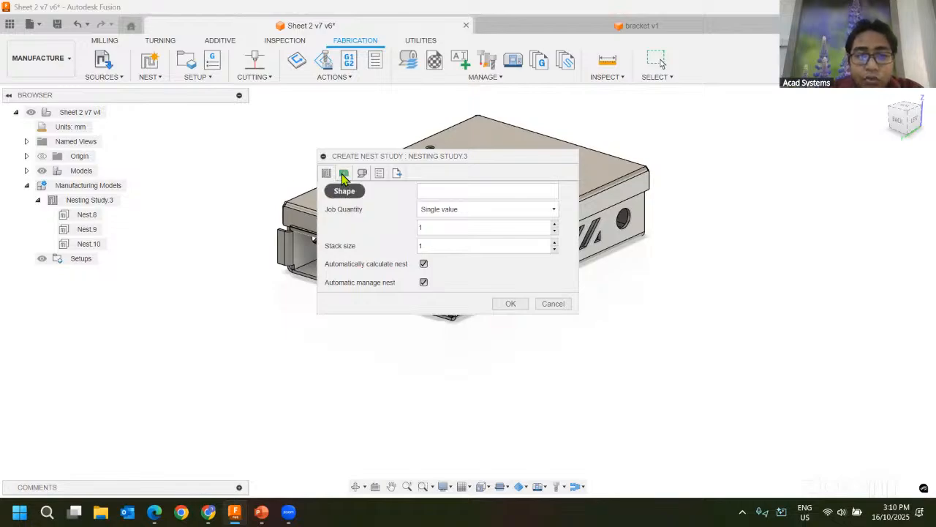
click(344, 176)
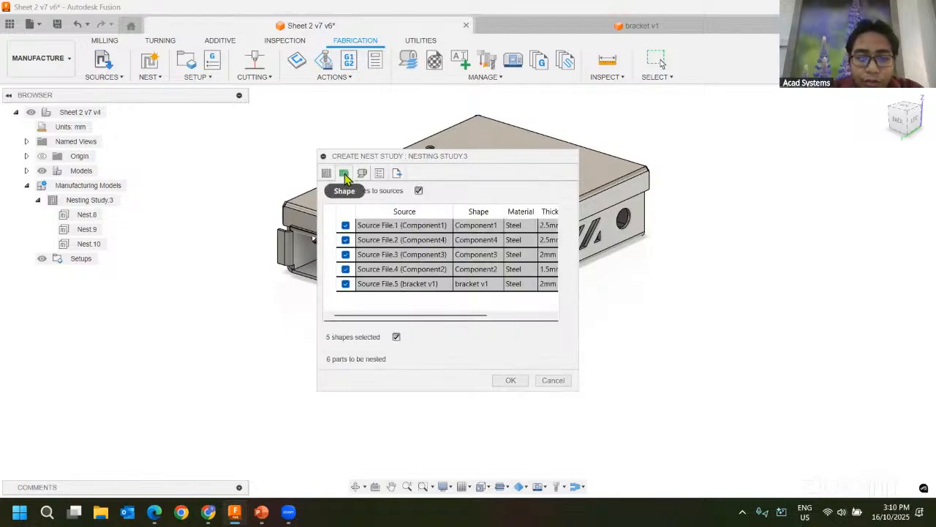
Step: Examine the material, length, width and inventory quantity of the three packaging entries in the nest study
click(362, 174)
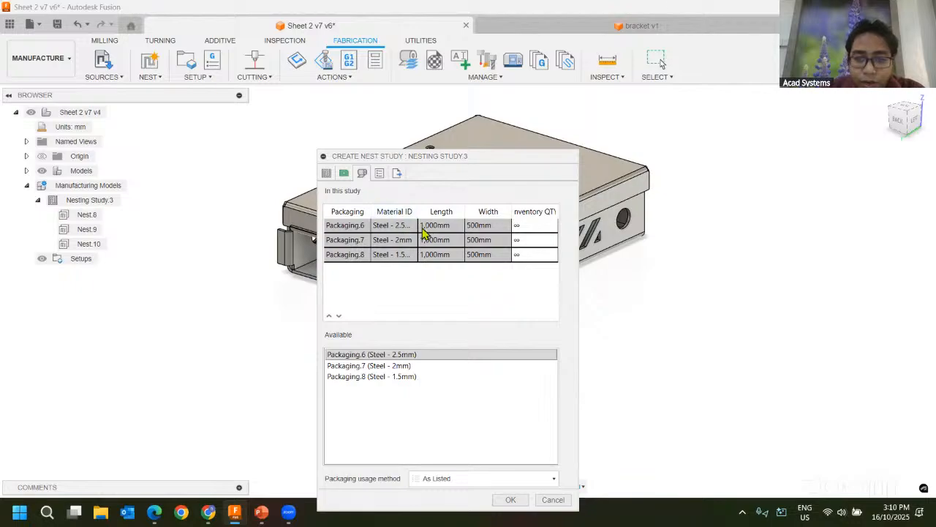
click(362, 229)
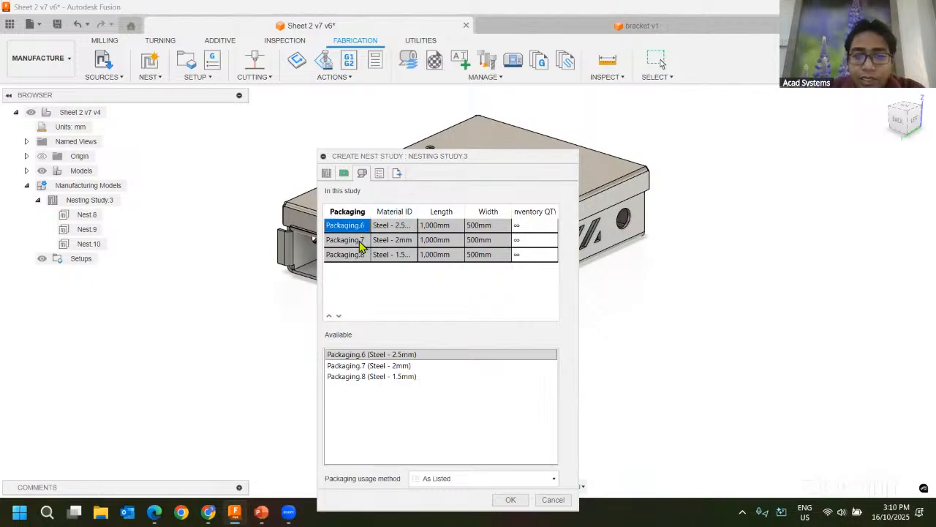
click(359, 242)
click(359, 255)
click(358, 226)
click(355, 241)
click(358, 257)
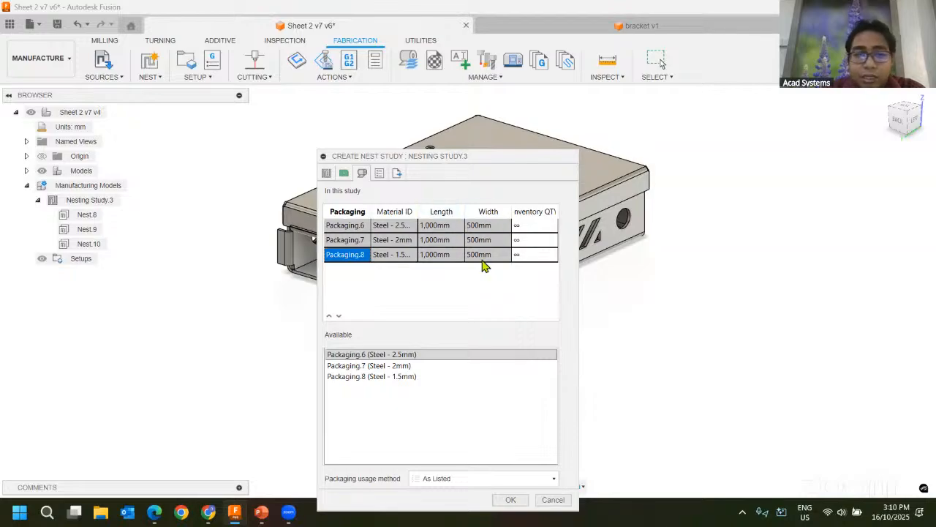
Step: Set the nest study's remnant optimization to Minimize length x width and check its manufacturing model output options
click(379, 173)
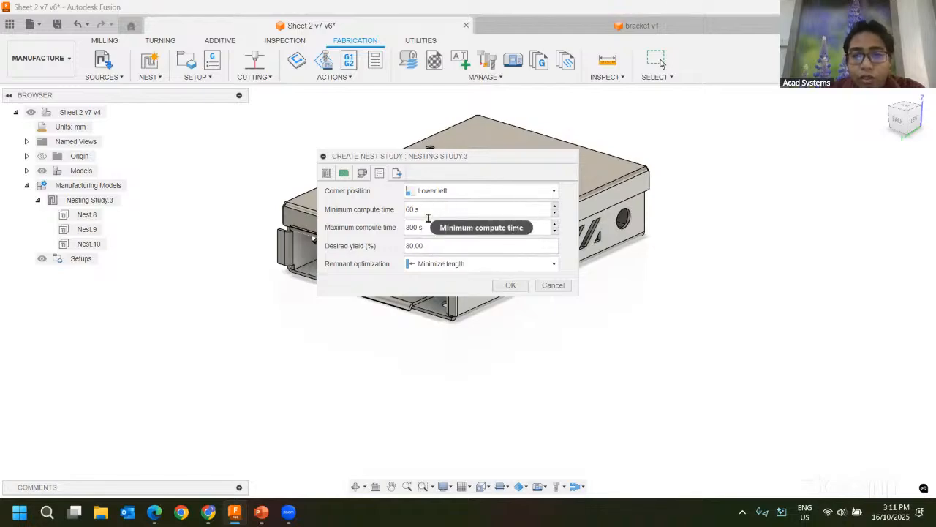
drag(433, 231, 385, 232)
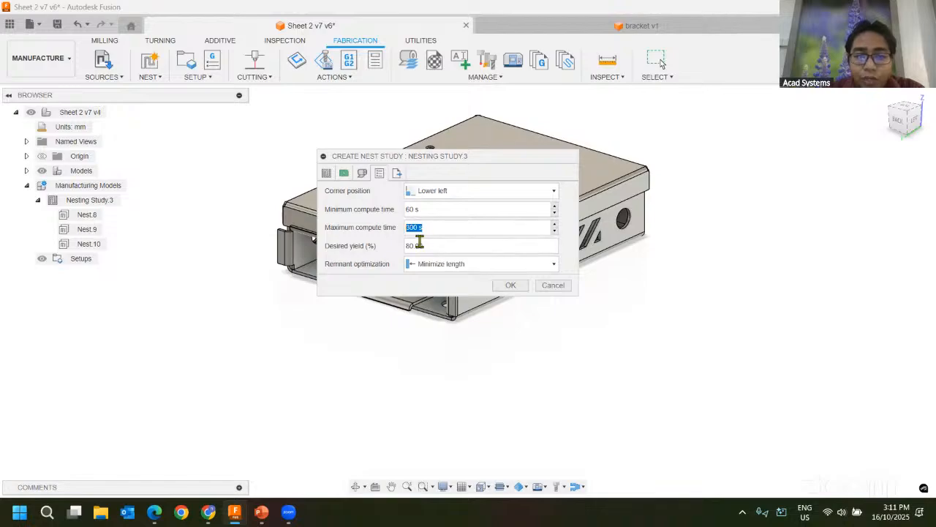
click(432, 211)
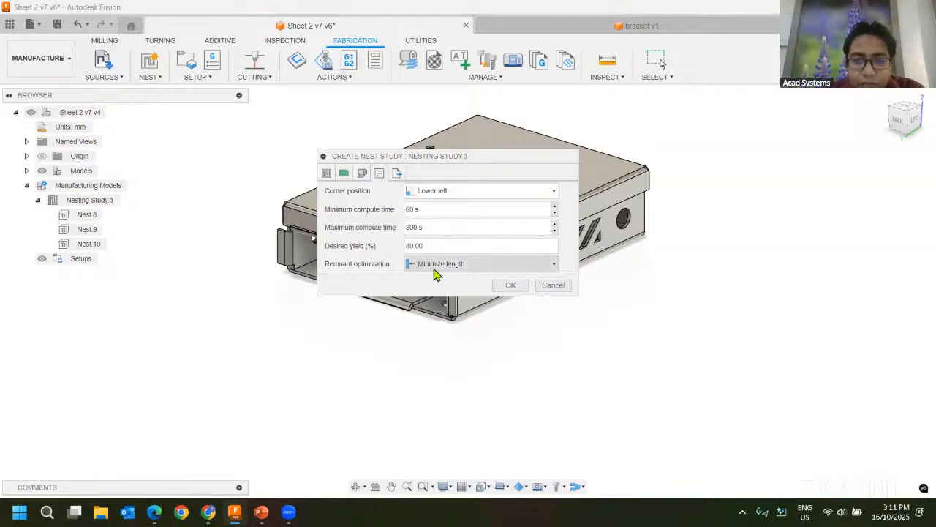
click(436, 271)
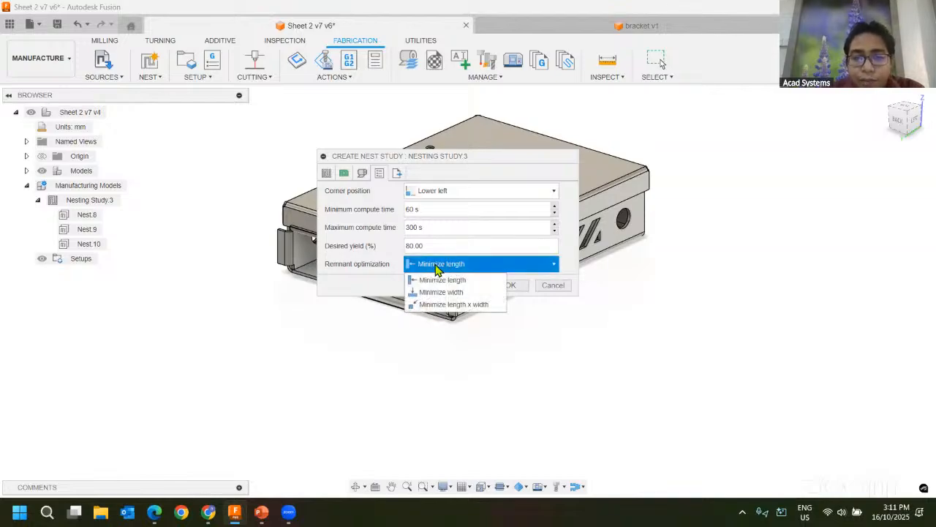
click(371, 266)
click(421, 264)
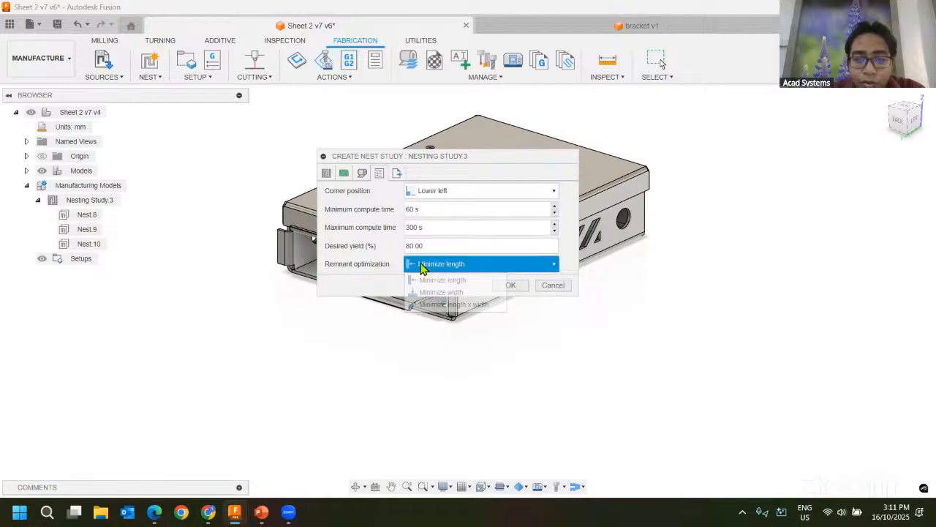
click(442, 304)
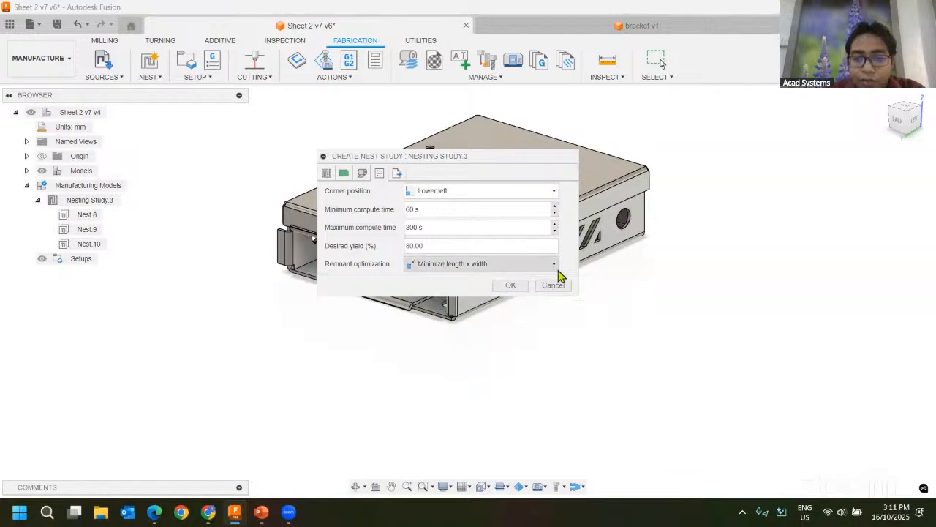
click(398, 173)
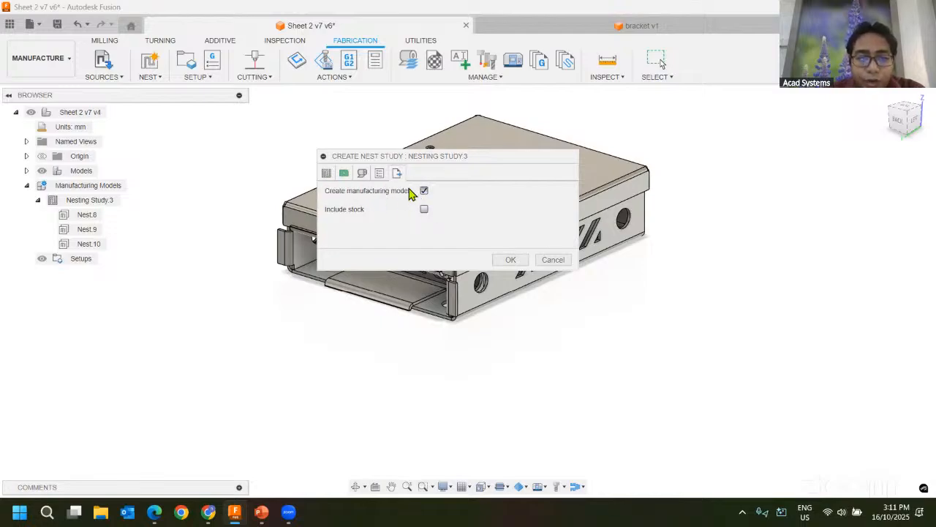
mouse_move(426, 194)
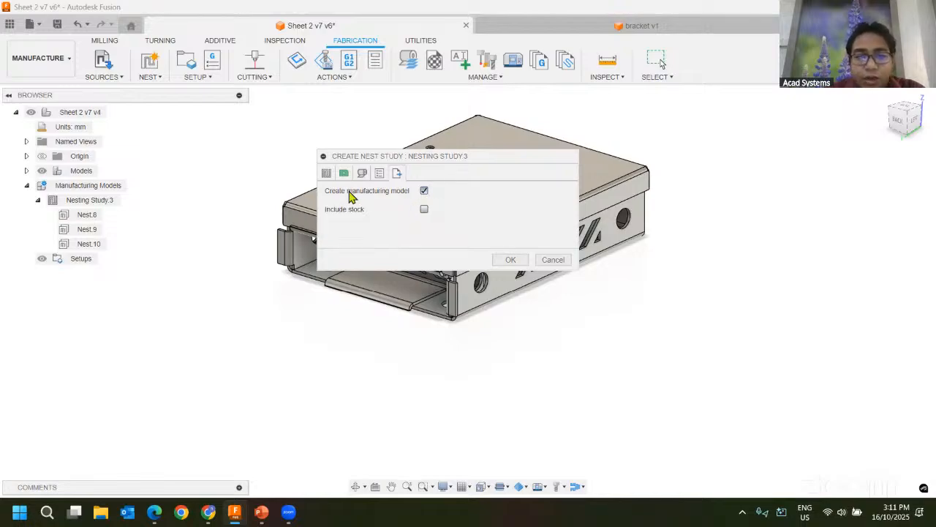
Step: Switch the nest study's job quantity to Multi-value and examine the quantity fields for the bracket and the assembly sources
click(326, 172)
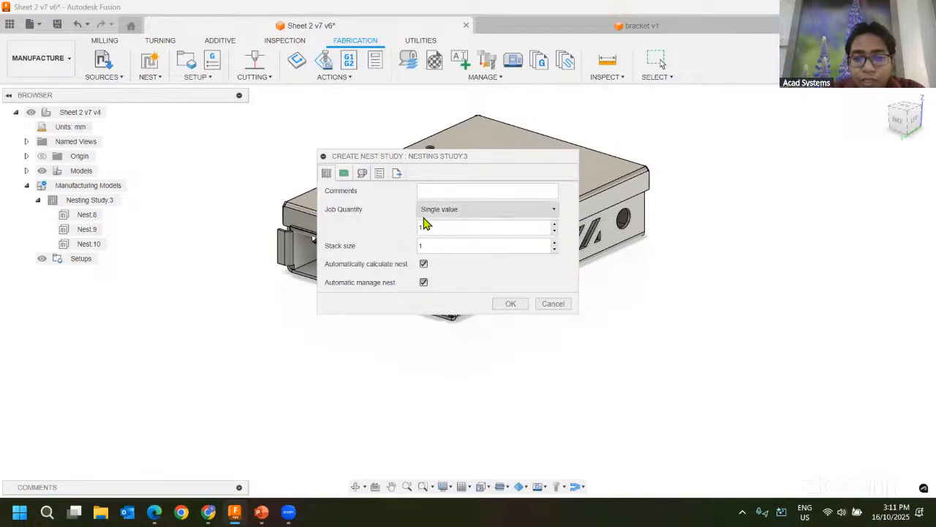
click(445, 210)
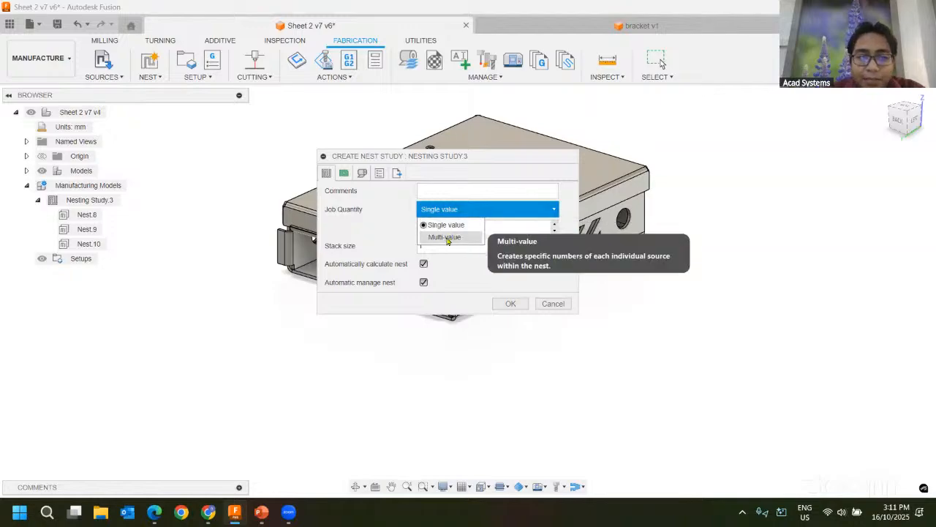
click(448, 238)
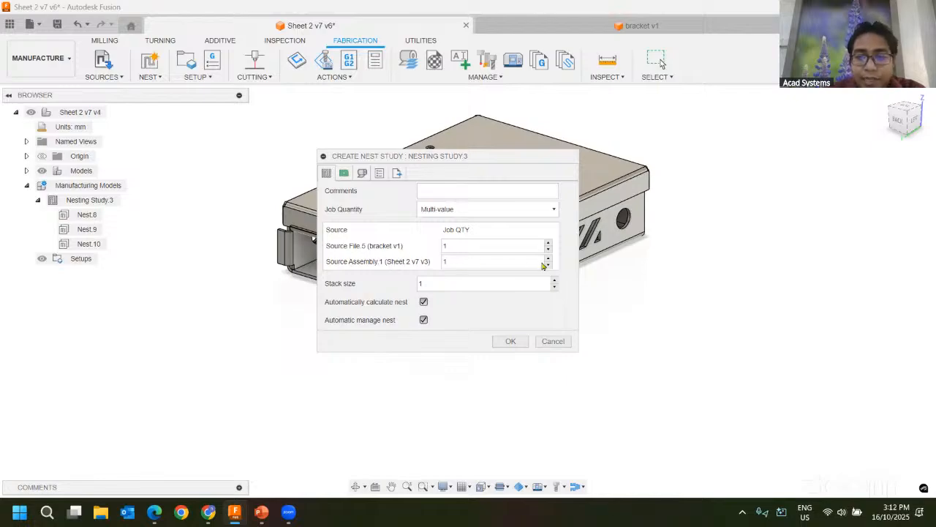
click(468, 246)
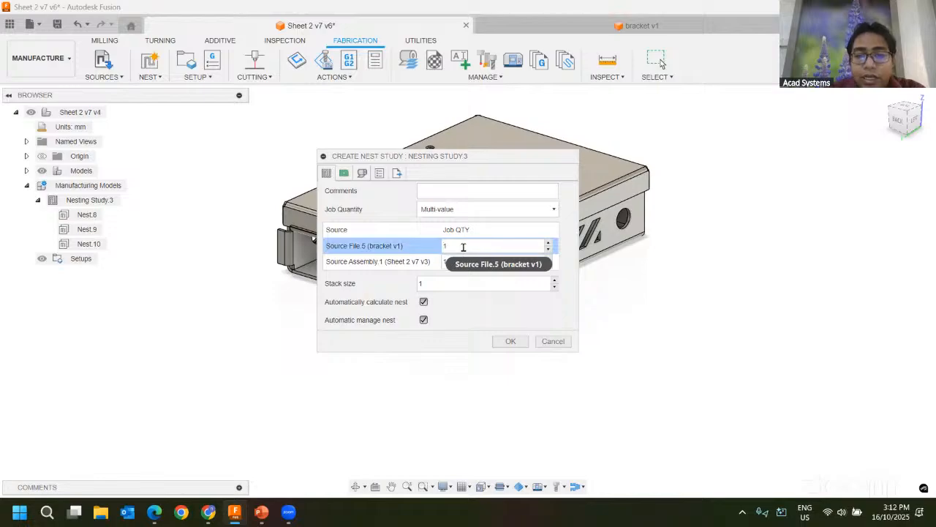
drag(463, 247, 370, 248)
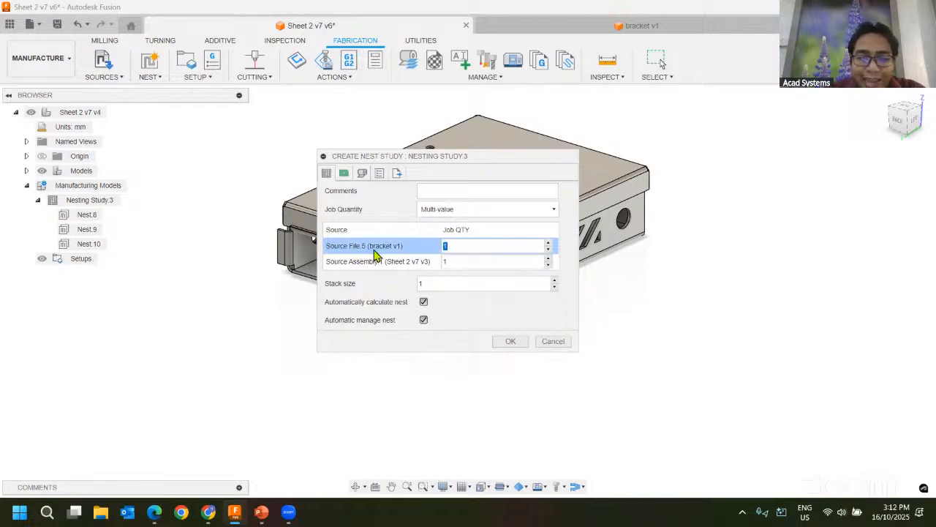
click(485, 259)
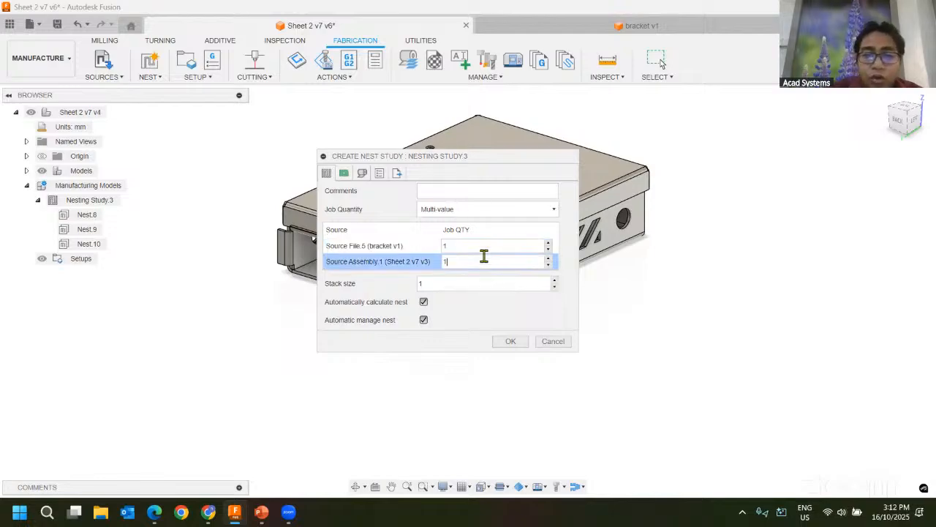
click(479, 247)
click(476, 259)
click(468, 247)
click(461, 260)
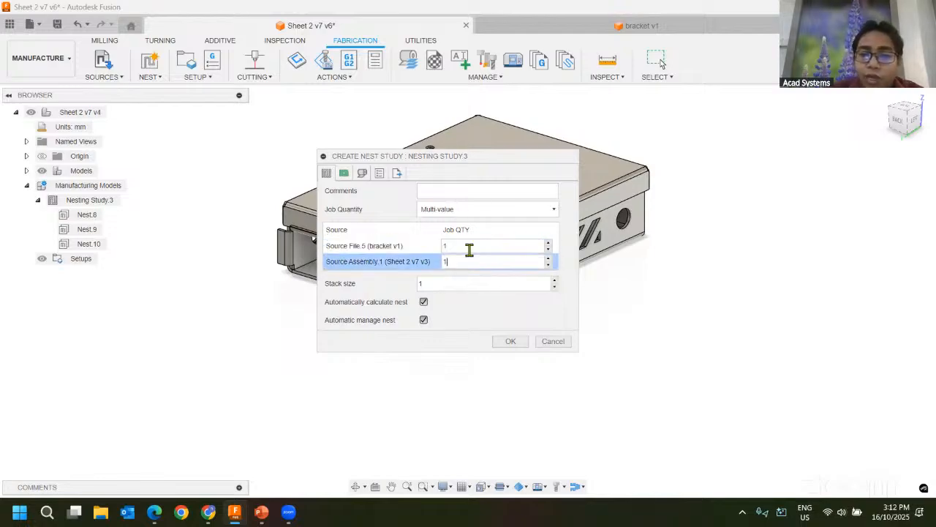
click(469, 249)
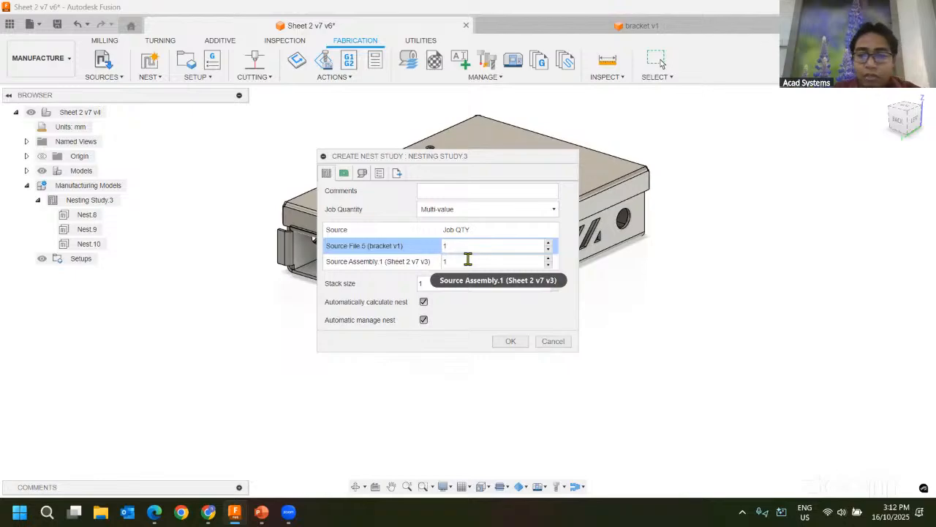
Step: Return the job quantity to Single value and set it to 2
click(468, 209)
click(453, 223)
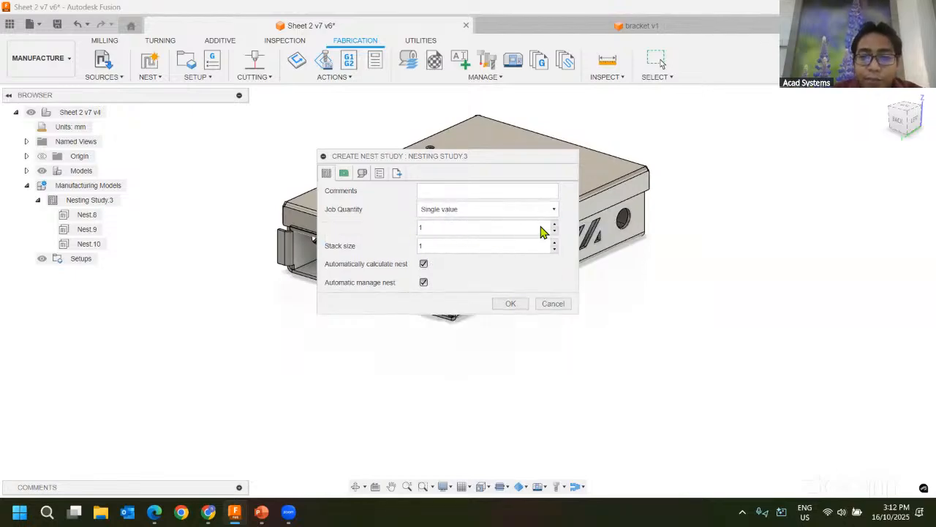
double_click(420, 231)
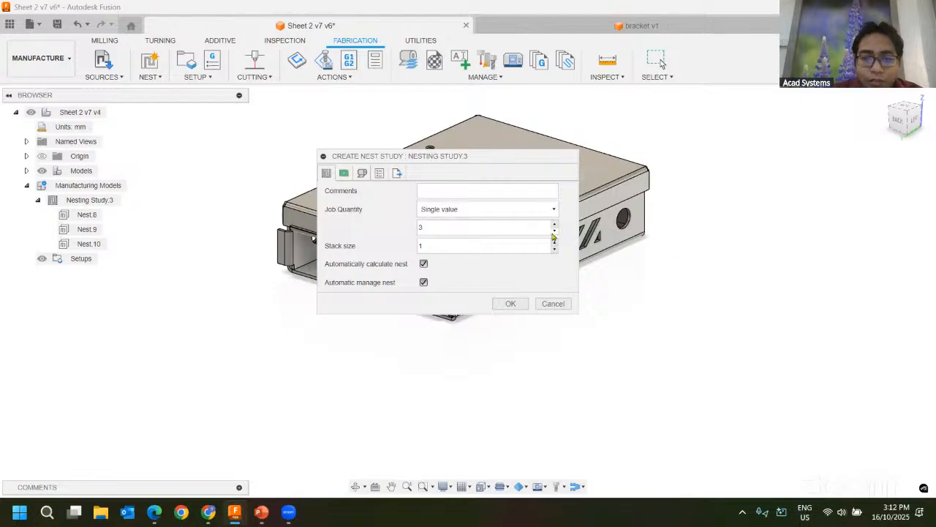
click(430, 246)
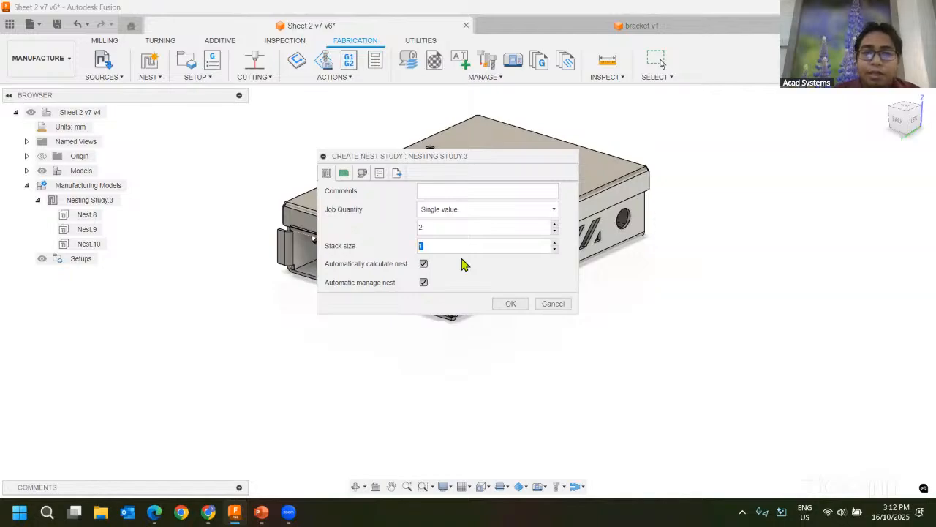
Step: Recheck the packaging entries and the included source shapes, and cancel the nest study
click(362, 173)
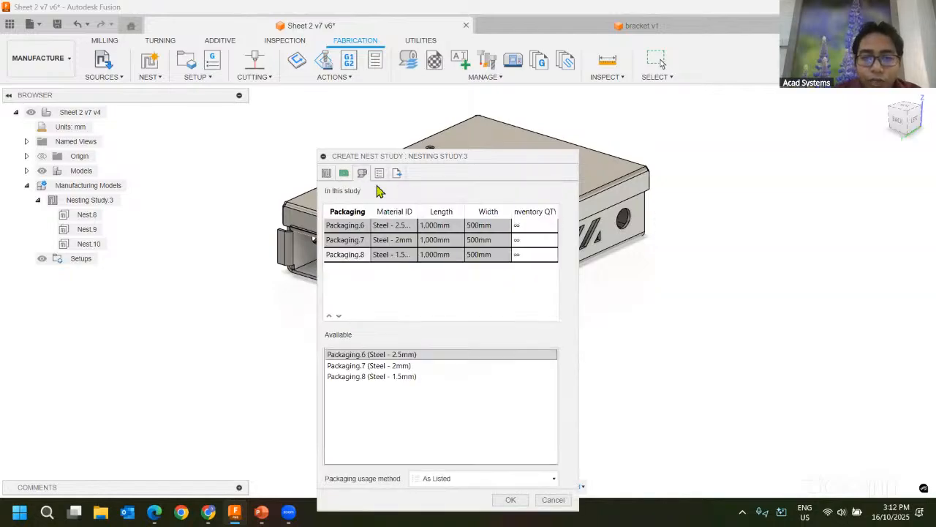
click(344, 173)
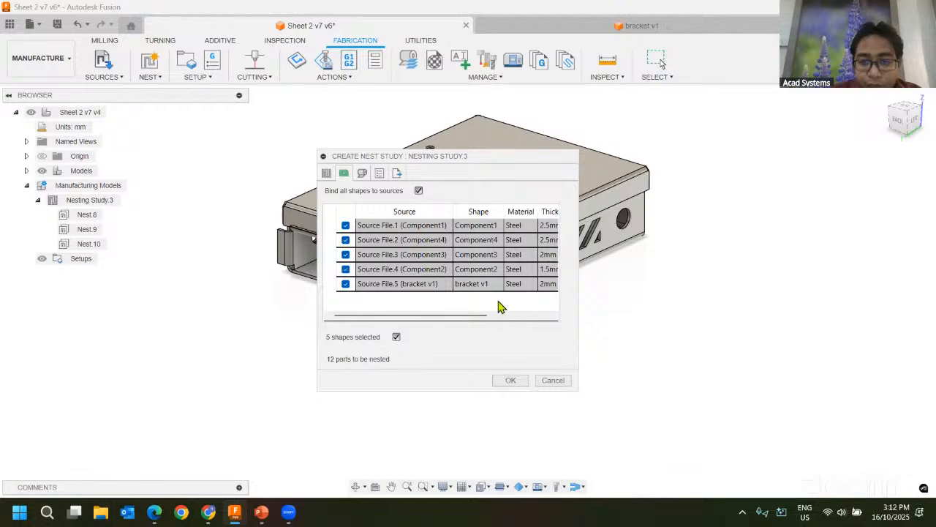
drag(441, 315, 380, 319)
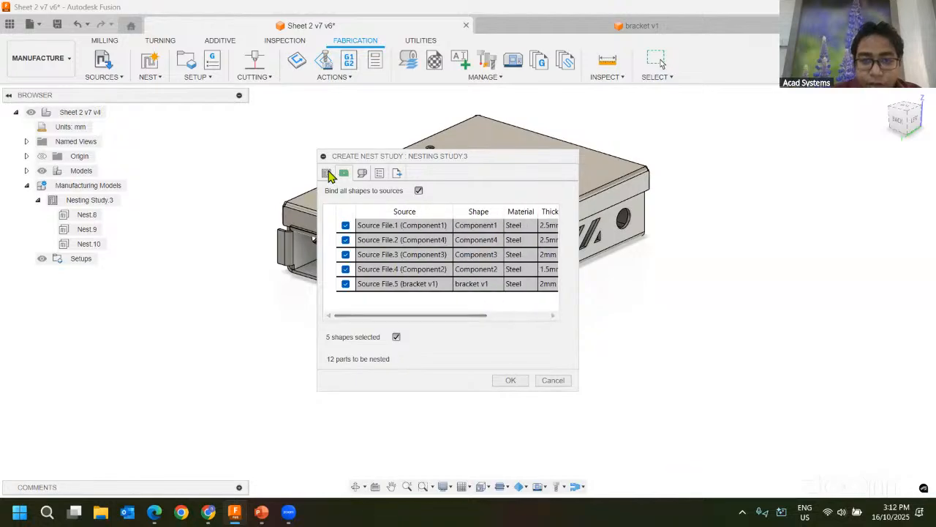
click(327, 172)
click(556, 303)
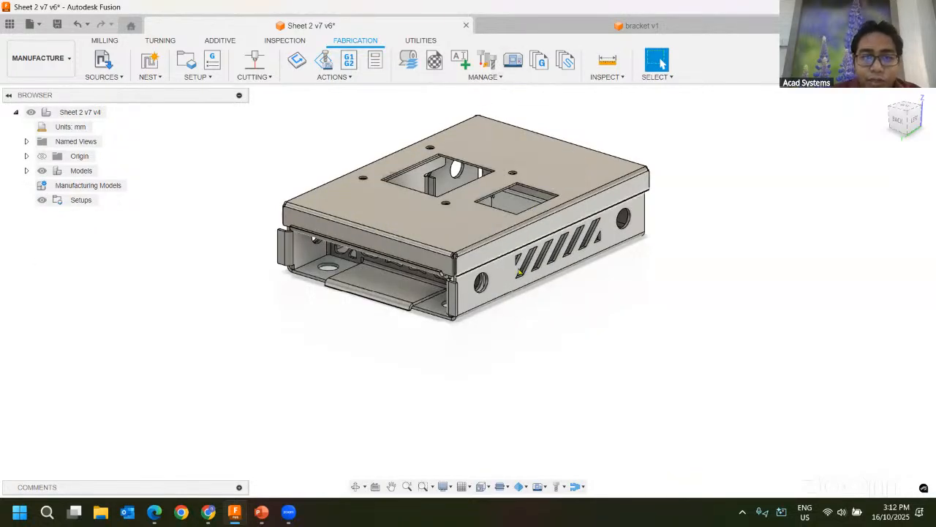
Step: Switch to the Design workspace and collapse Component2:1 in the component tree
scroll(475, 192, up, 3)
mouse_move(309, 269)
shift+middle_down()
mouse_move(317, 212)
mouse_move(338, 210)
mouse_move(294, 259)
mouse_move(316, 262)
shift+middle_up()
click(53, 202)
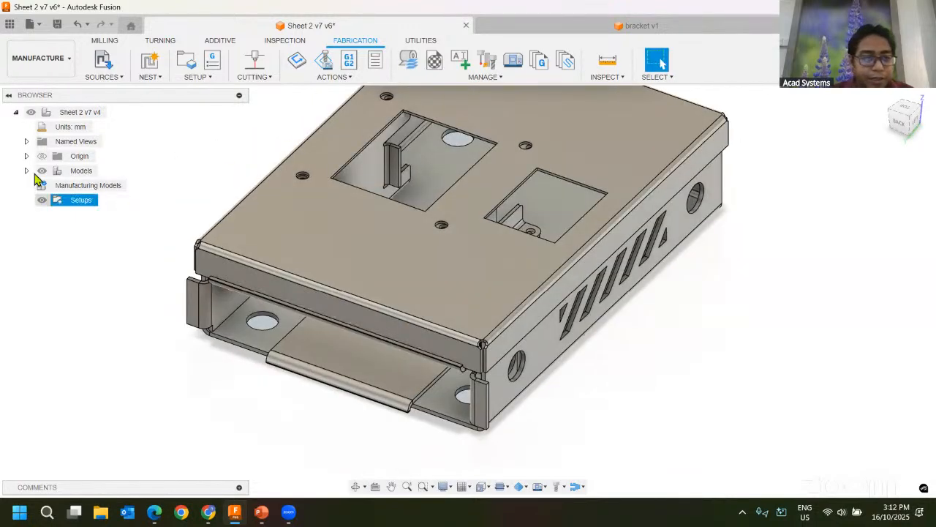
click(57, 62)
click(53, 92)
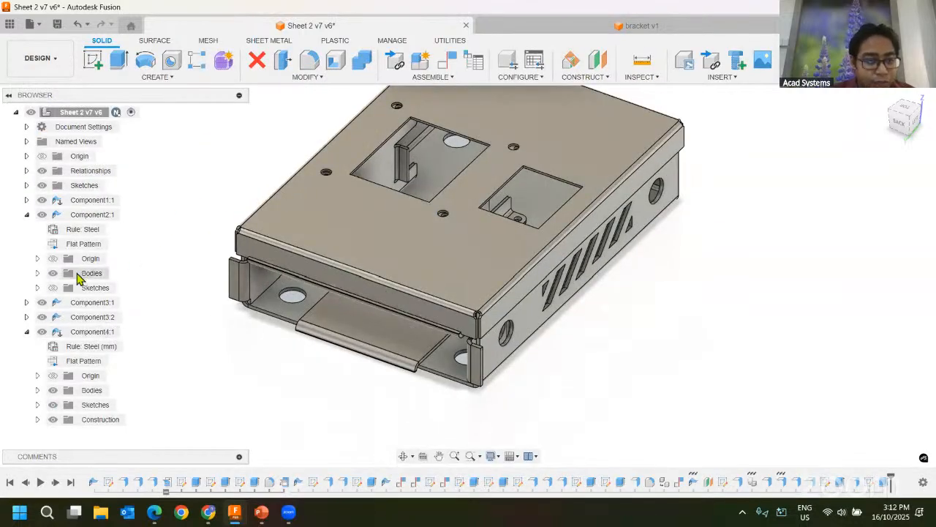
click(26, 215)
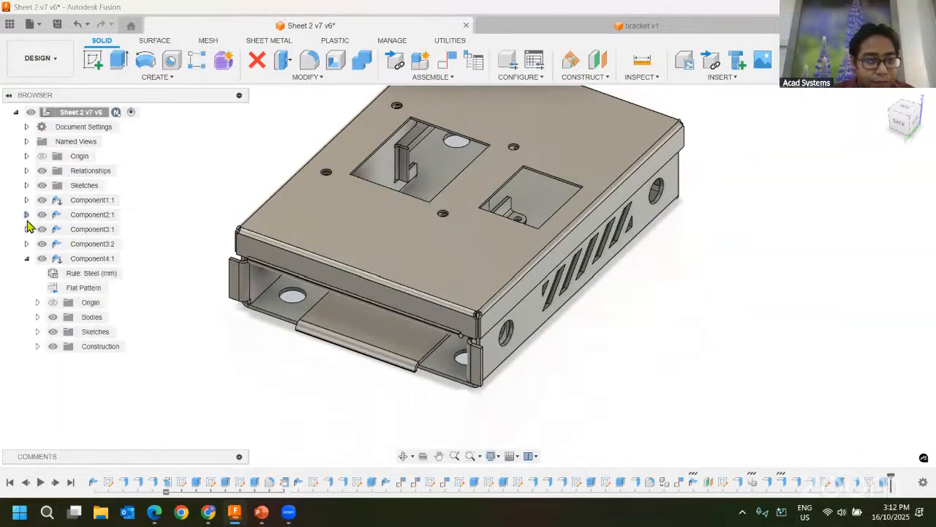
Step: Compare the two instances of Component3 by highlighting each one in the enclosure model
click(85, 230)
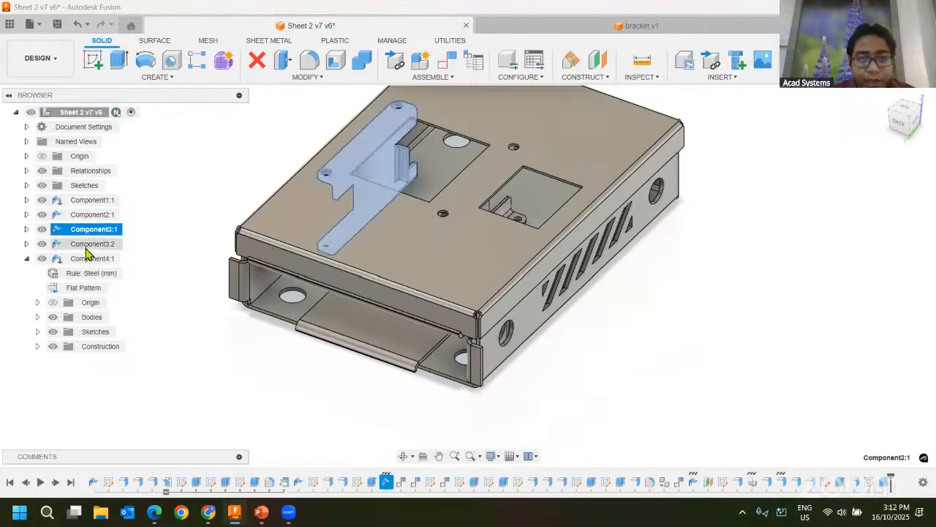
click(88, 246)
click(90, 233)
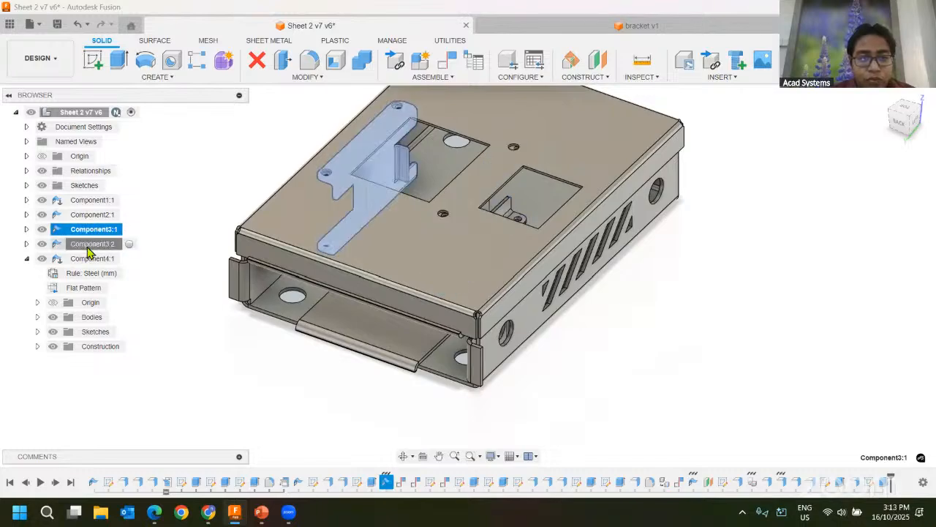
click(92, 245)
click(93, 230)
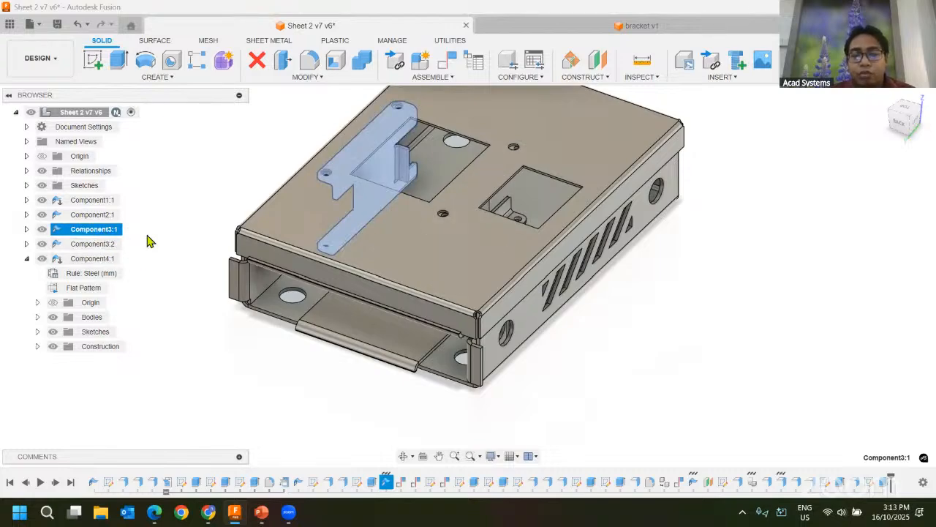
click(103, 245)
click(104, 230)
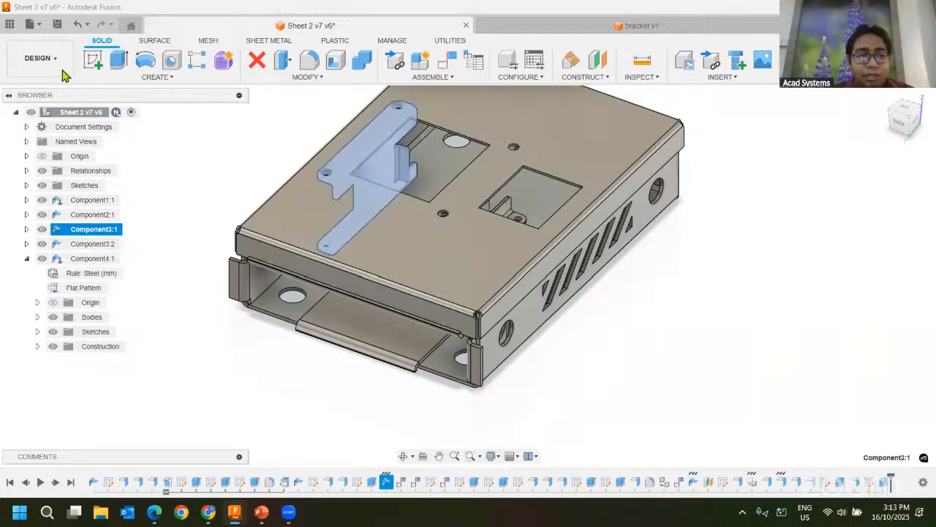
Step: Return to the Manufacture workspace and create a nest study with a single-value job quantity of 2
click(62, 71)
click(54, 193)
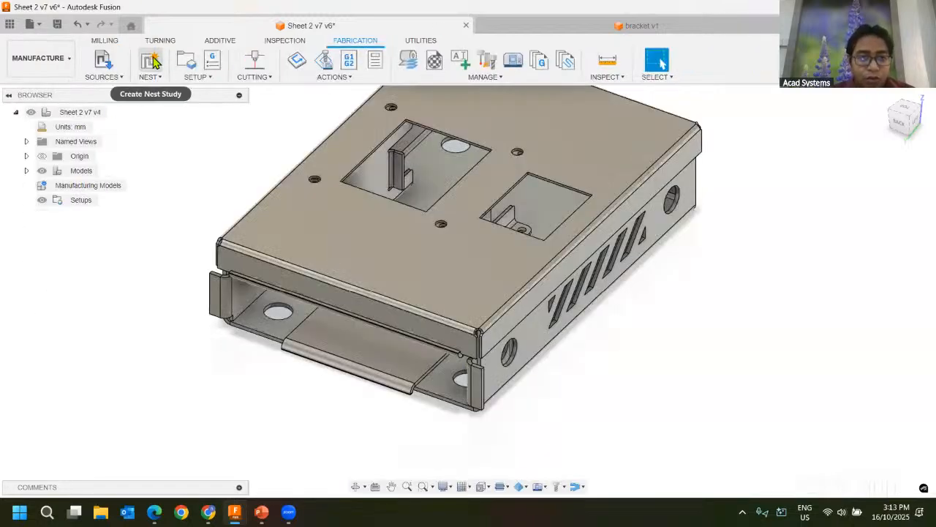
click(150, 61)
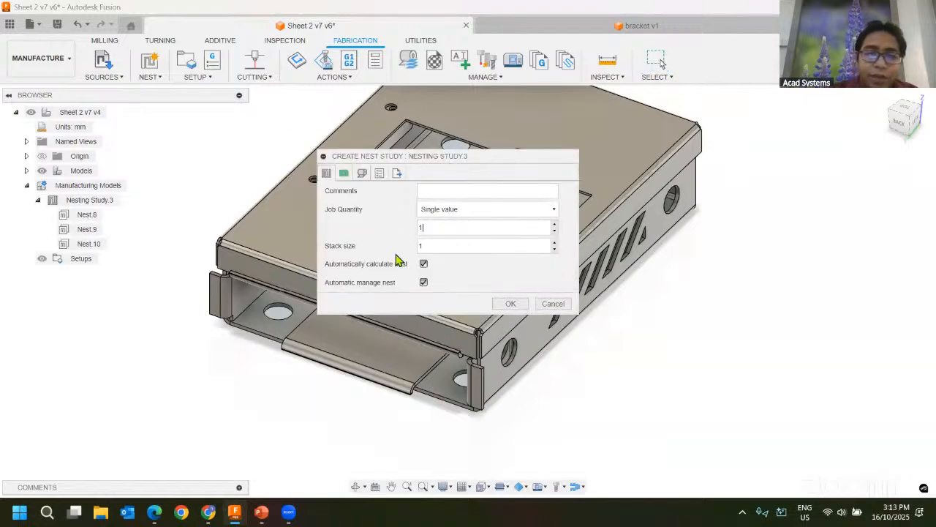
click(431, 247)
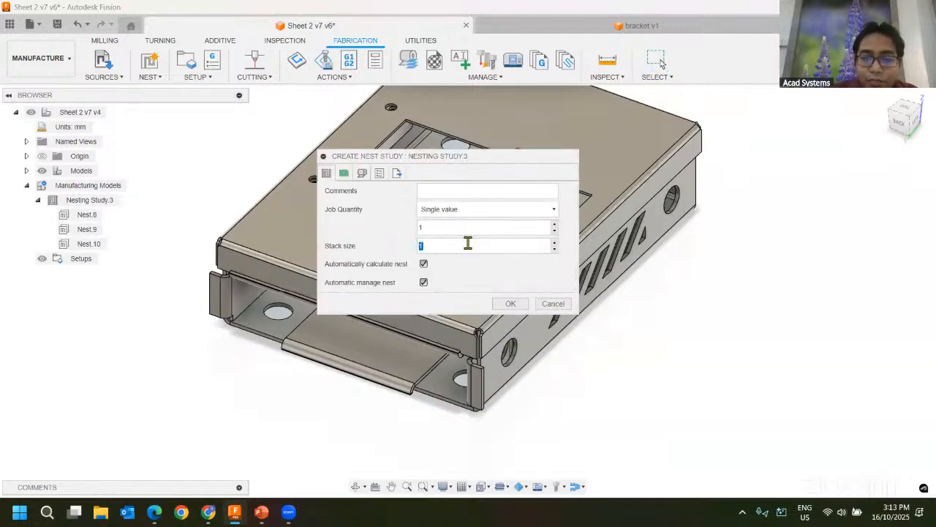
click(433, 226)
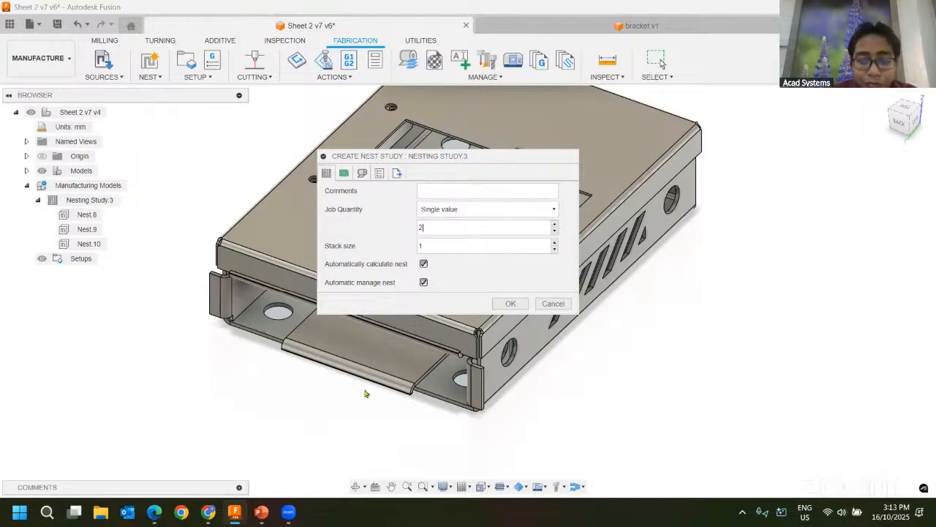
click(509, 304)
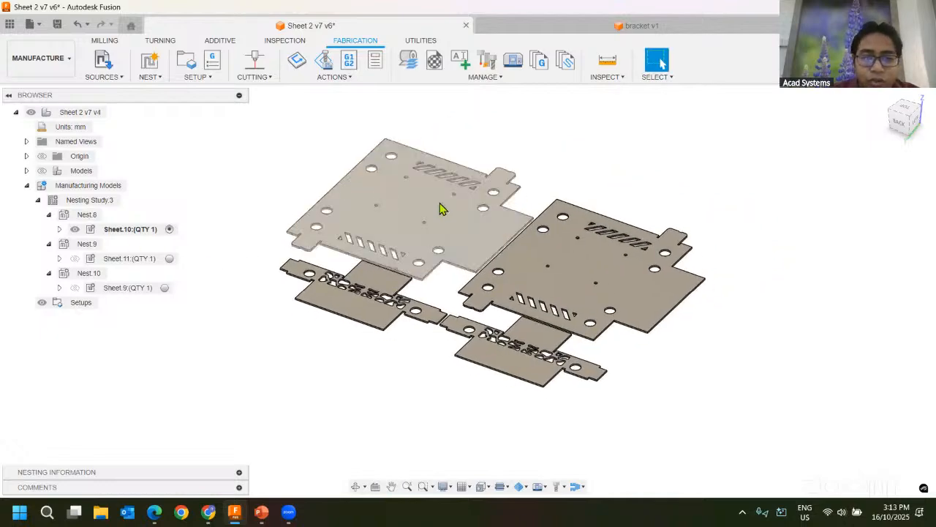
Step: Activate the sheet under Nest.9 and examine how the bracket and Component3 parts are laid out
click(169, 259)
click(444, 265)
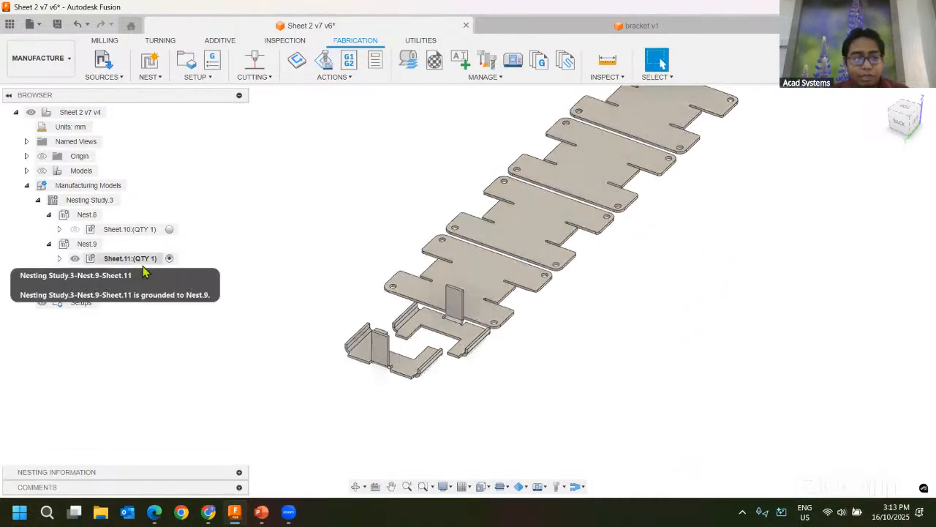
shift+middle_drag(381, 263, 388, 300)
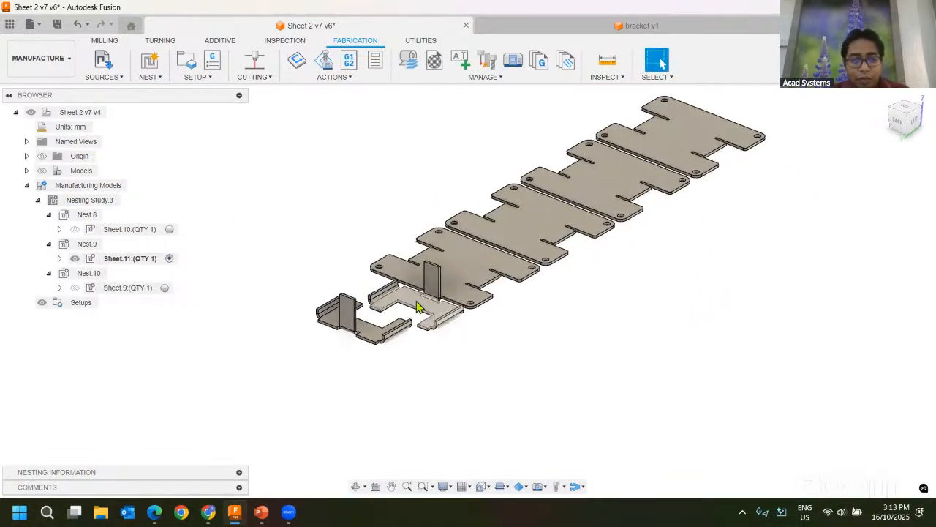
scroll(425, 307, up, 3)
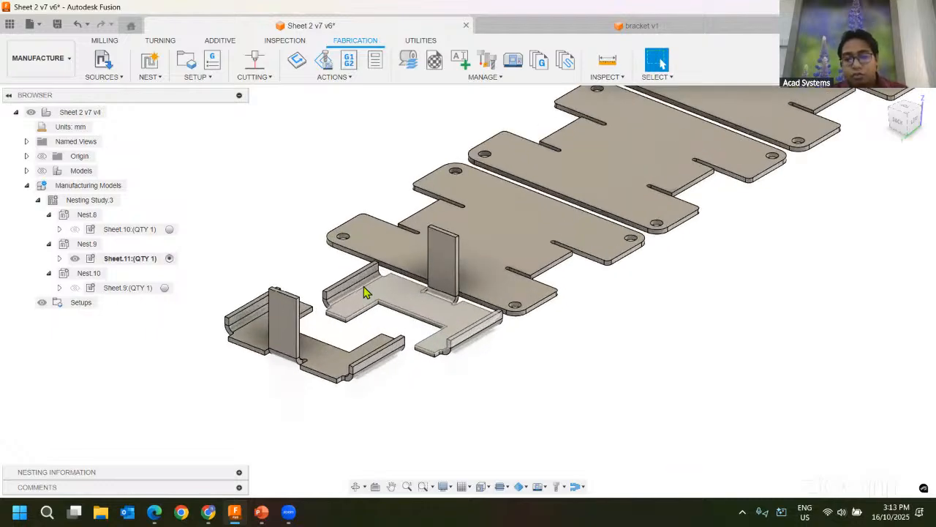
Step: Review the nested sheets of Nest.10 and Nest.8, and inspect the bent brackets on the Nest.9 sheet
click(164, 288)
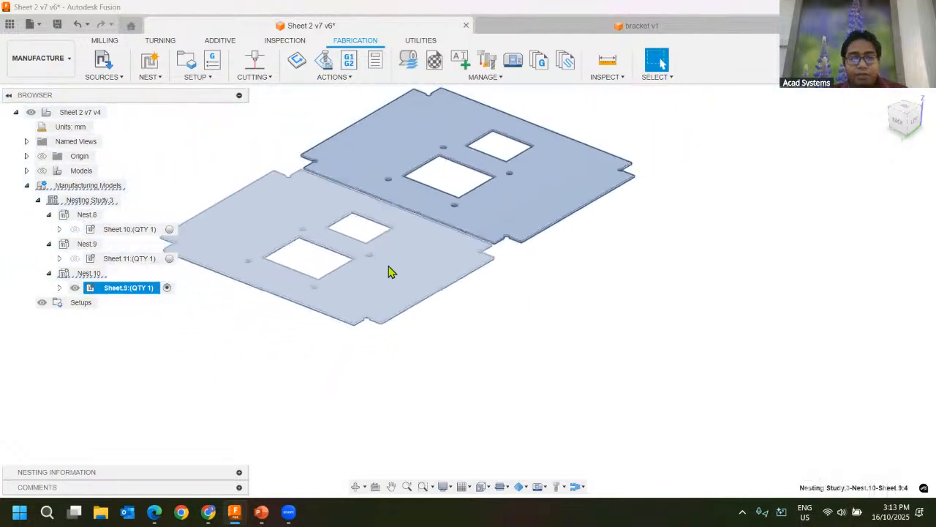
click(169, 229)
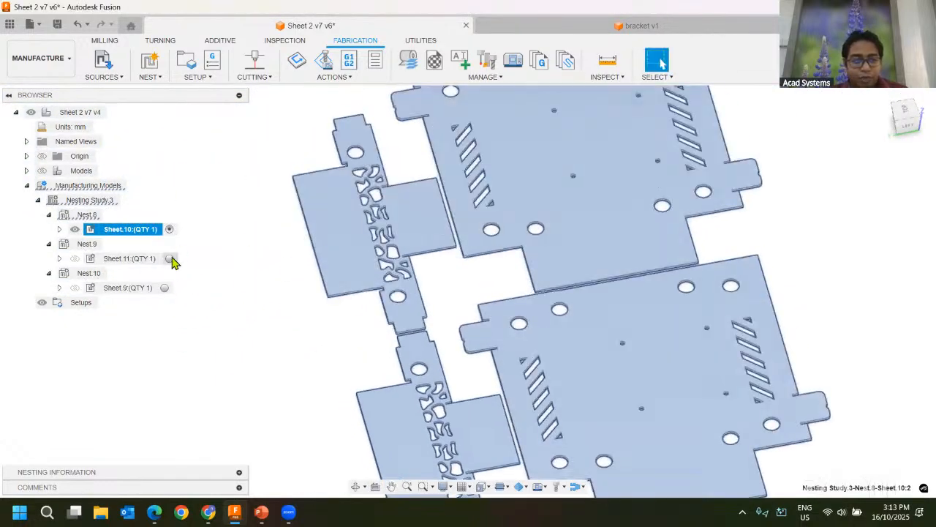
click(168, 259)
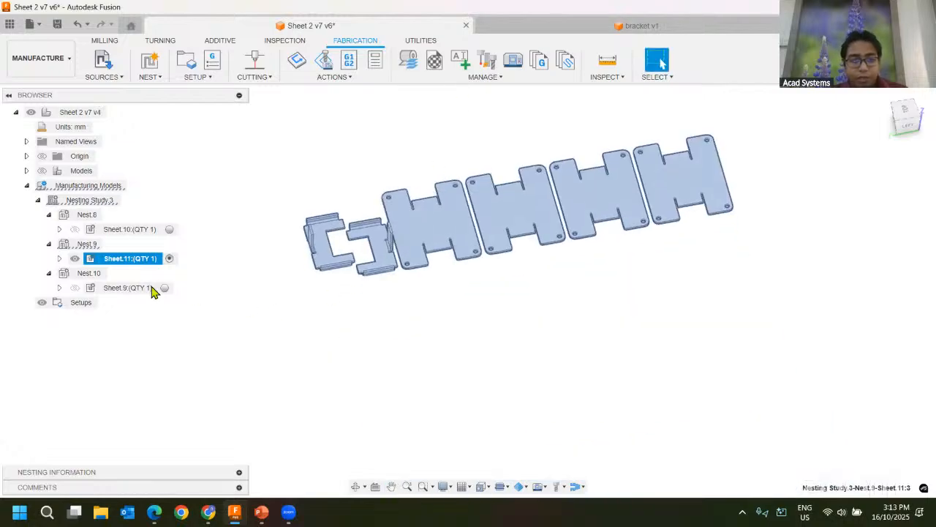
click(166, 288)
click(169, 258)
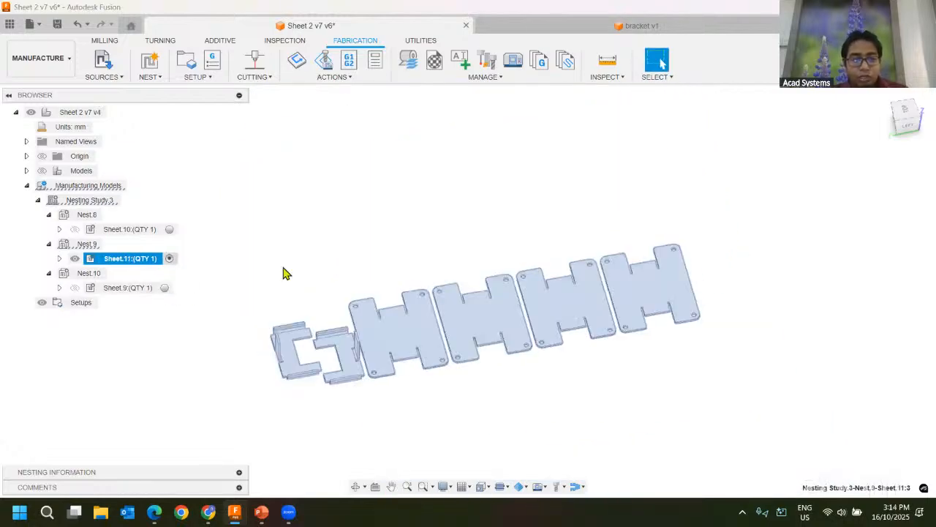
shift+middle_drag(318, 347, 343, 320)
middle_drag(317, 360, 344, 335)
scroll(341, 355, up, 4)
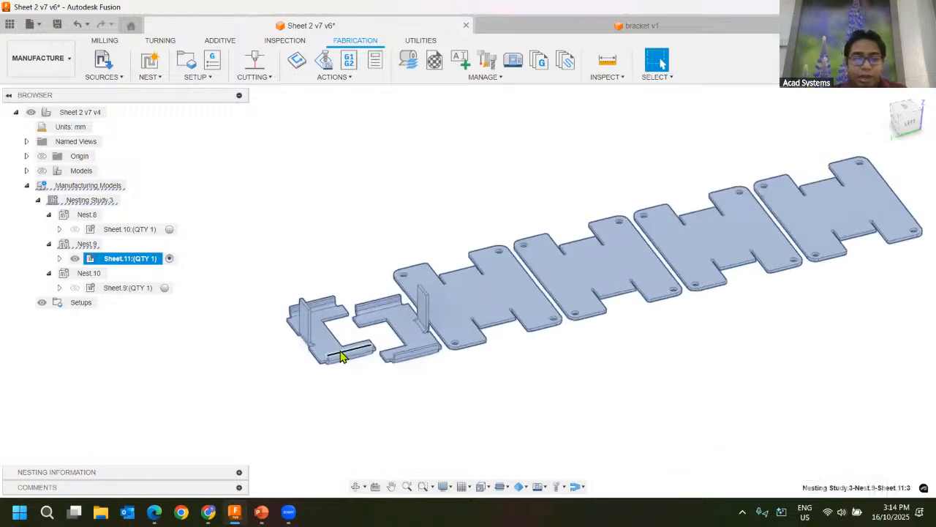
Step: Switch to the bracket document and create its flat pattern with the main C-shaped face as stationary face, then return to the folded model
click(328, 221)
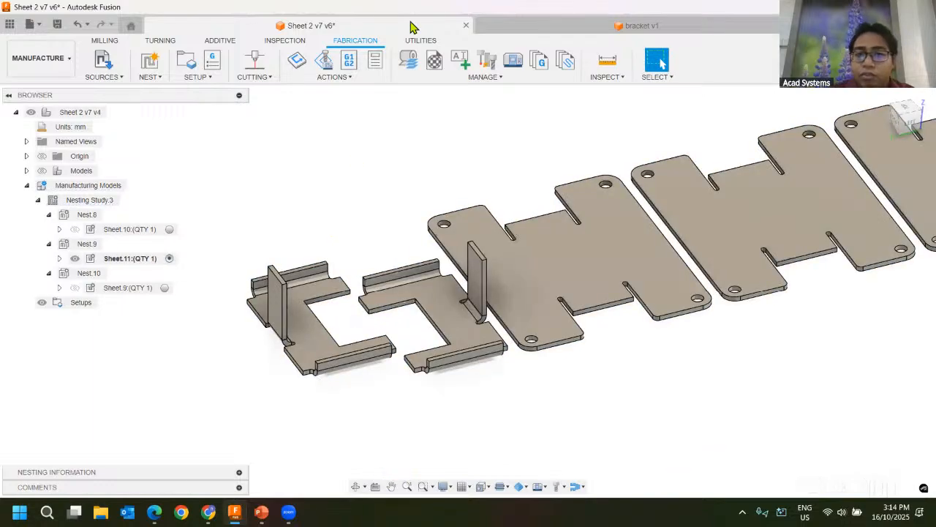
click(556, 25)
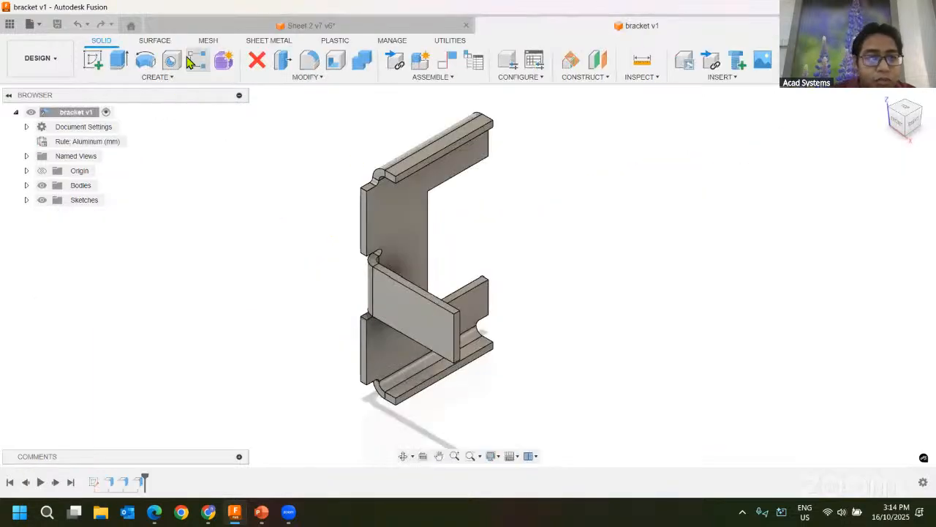
scroll(316, 97, down, 2)
scroll(186, 146, up, 2)
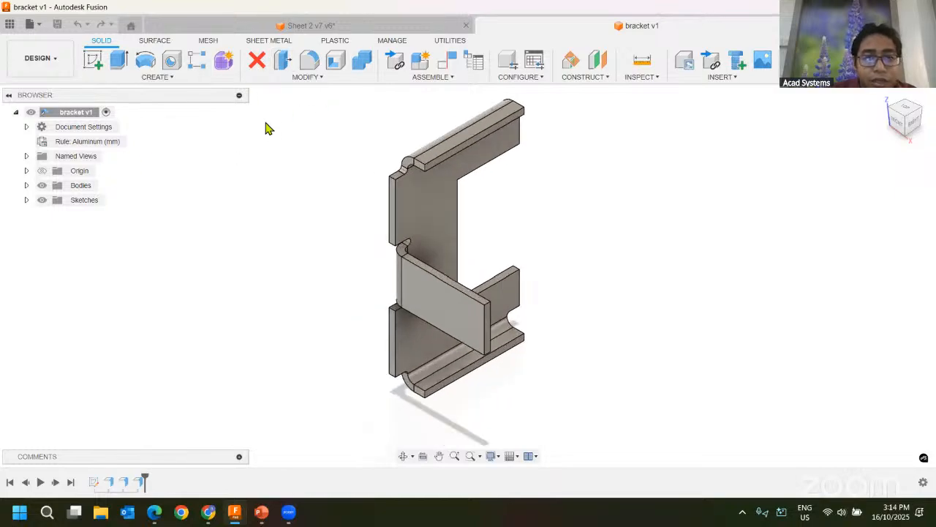
click(275, 42)
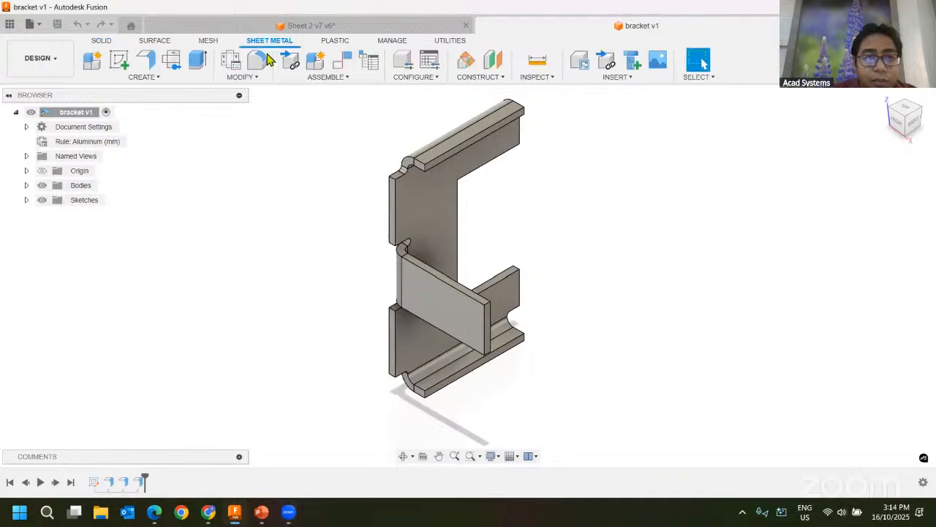
click(169, 66)
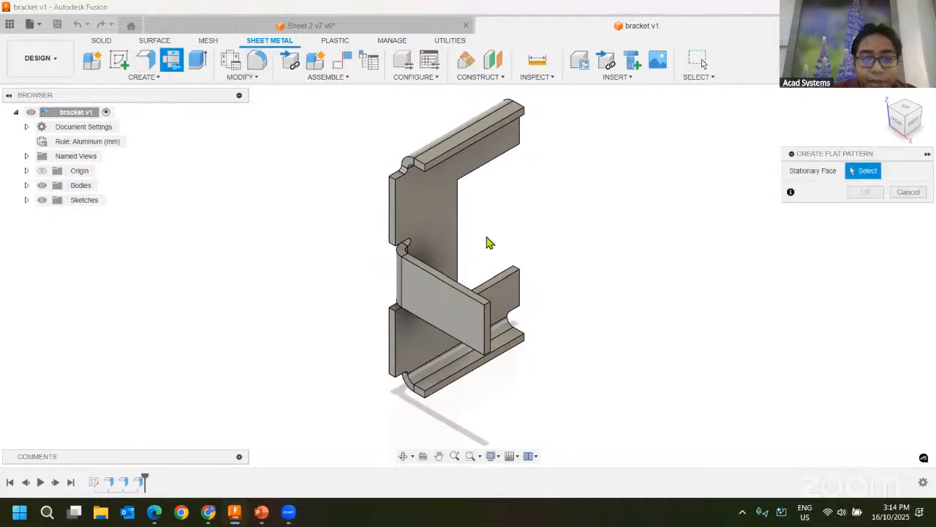
click(445, 230)
click(860, 191)
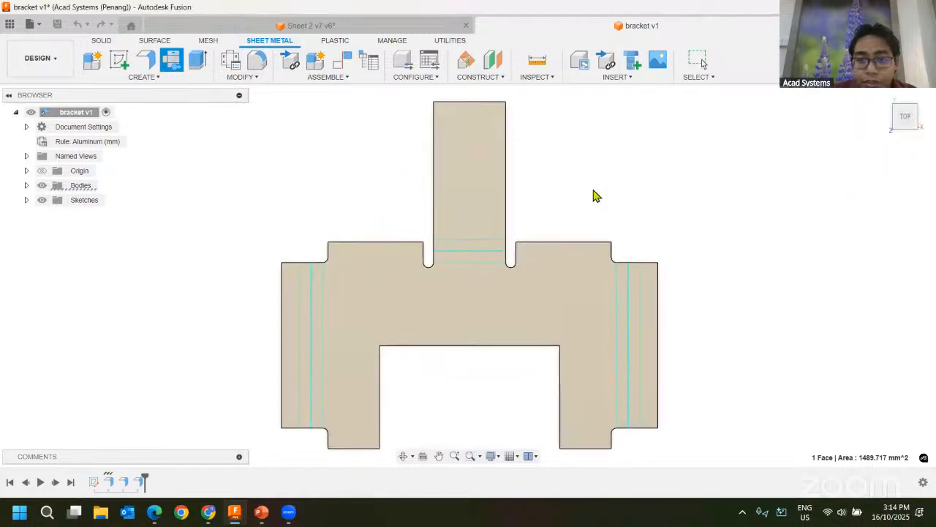
click(704, 61)
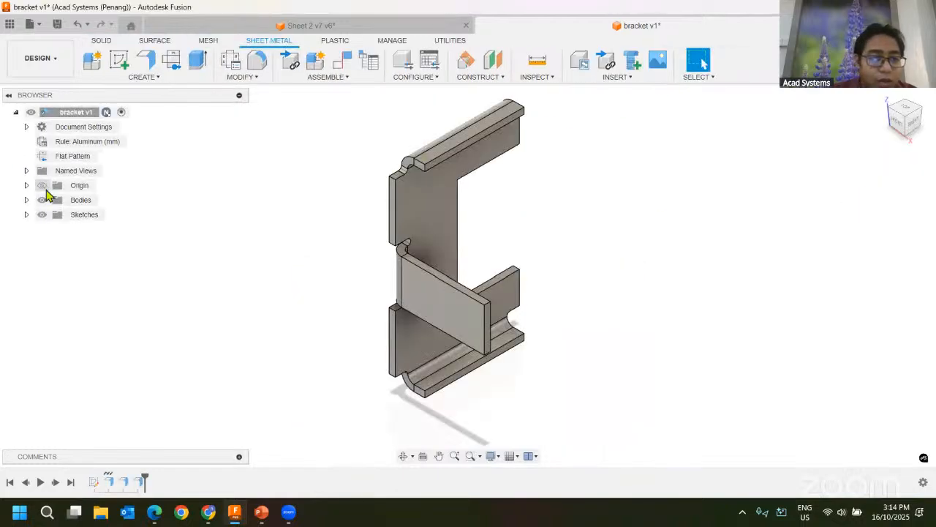
Step: Save the bracket design as a new version and return to the Sheet 2 v7 document
click(56, 25)
click(480, 278)
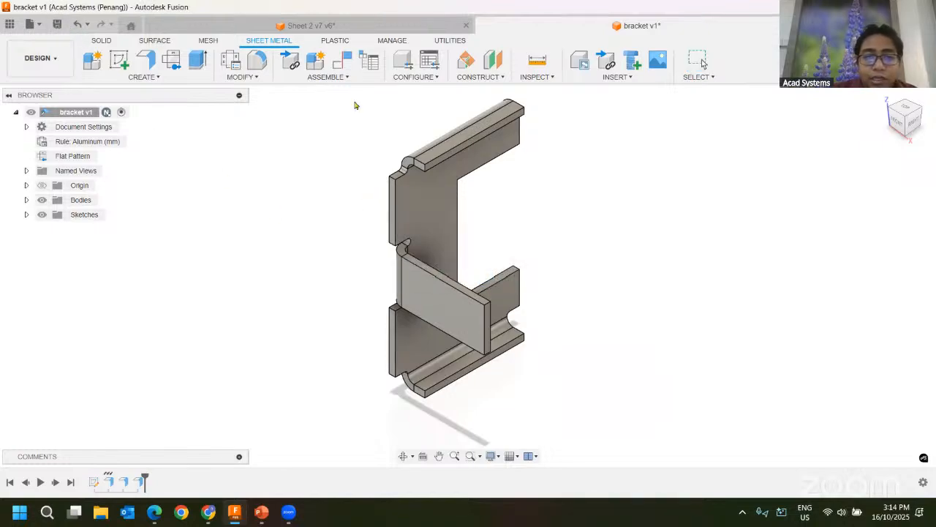
click(306, 27)
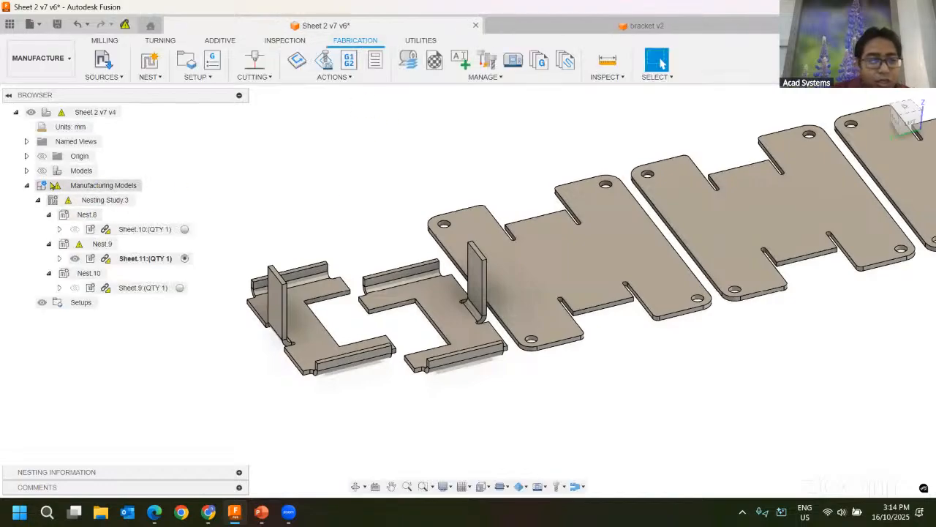
Step: Open Nesting Study.3 for editing, check its output options and accept the existing settings
mouse_move(58, 189)
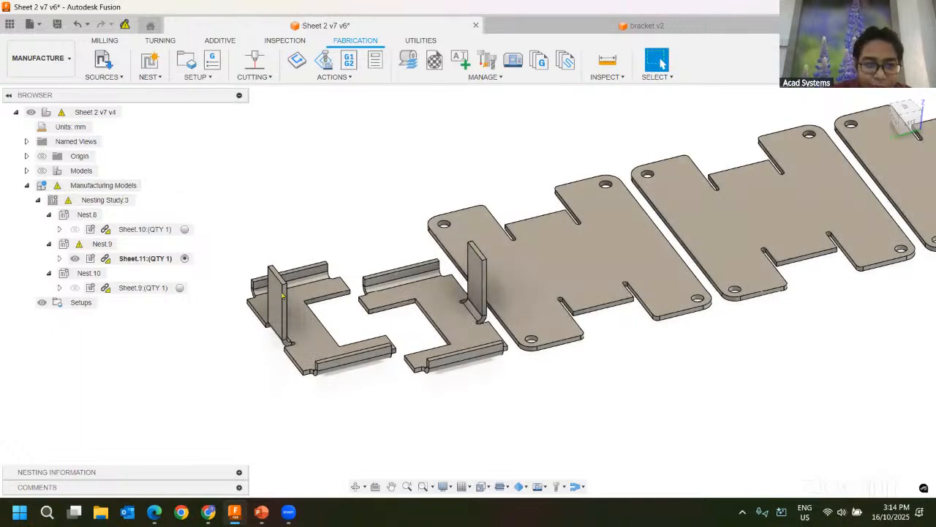
right_click(97, 189)
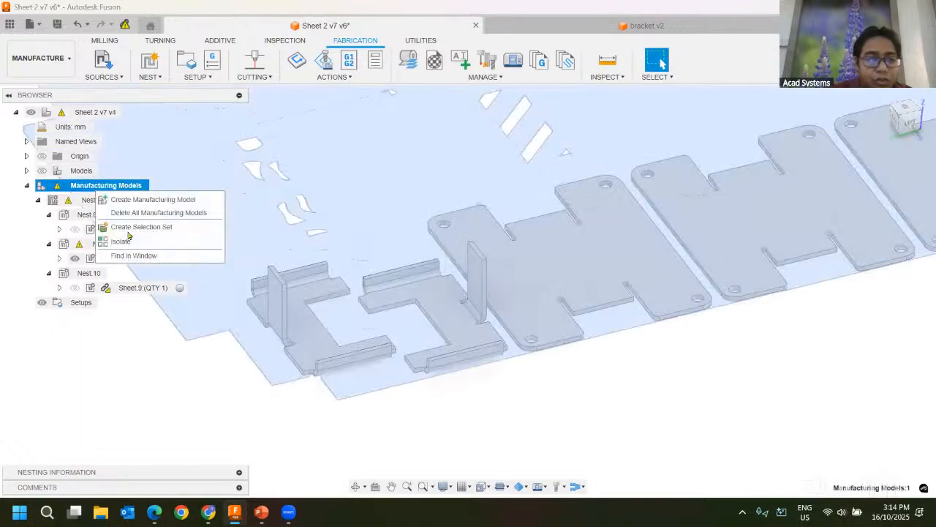
click(143, 335)
right_click(109, 201)
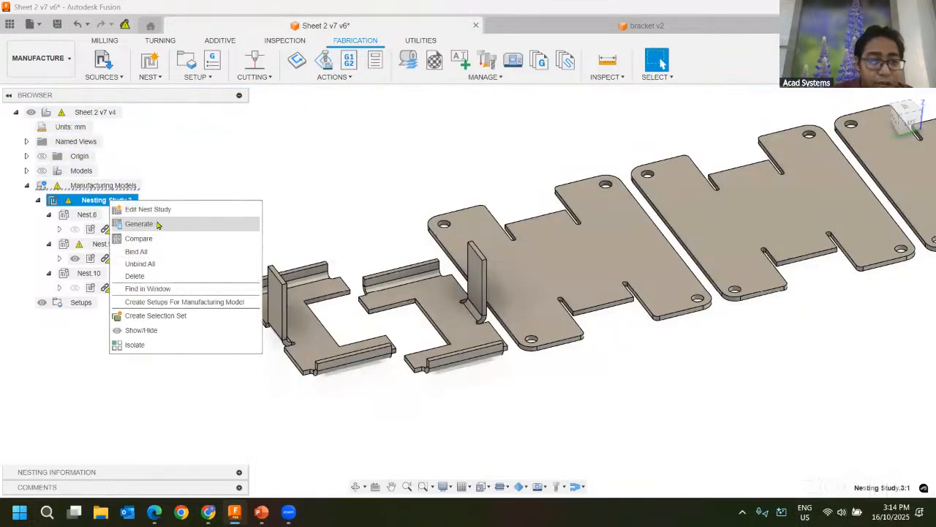
click(181, 210)
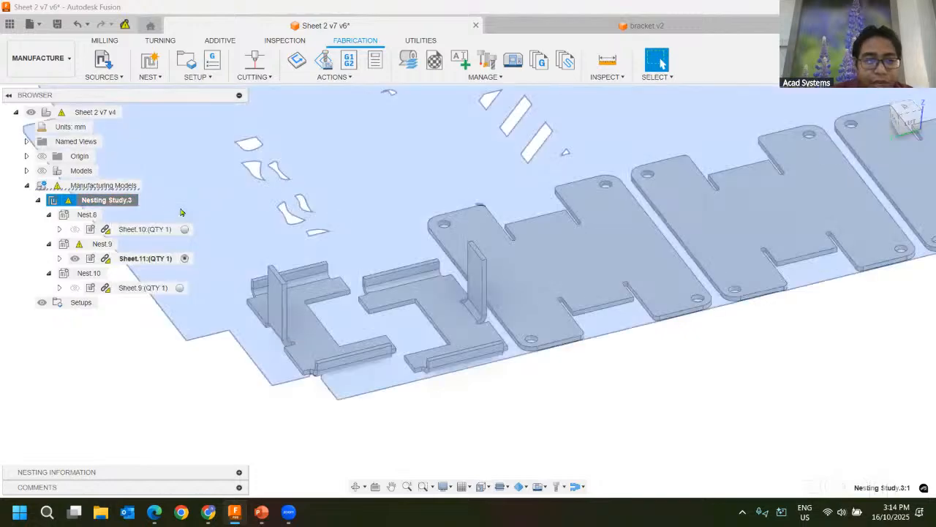
click(398, 172)
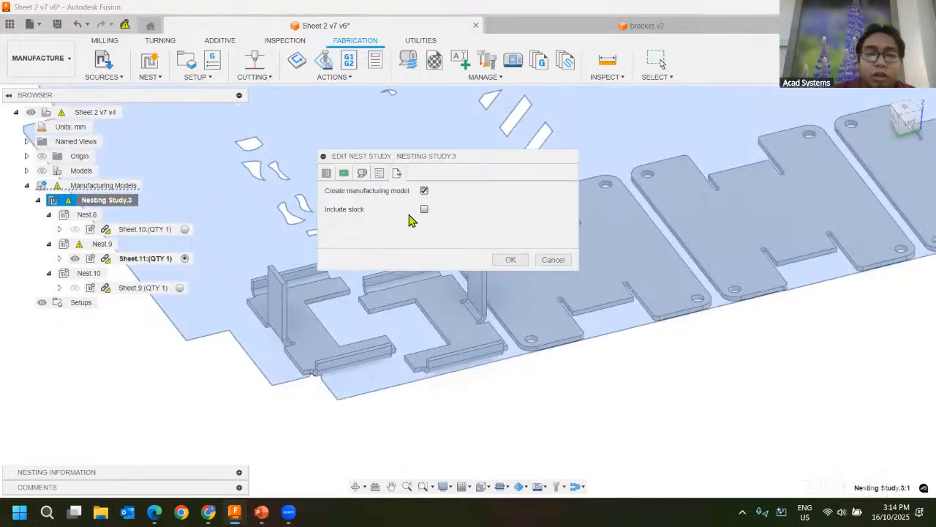
click(509, 259)
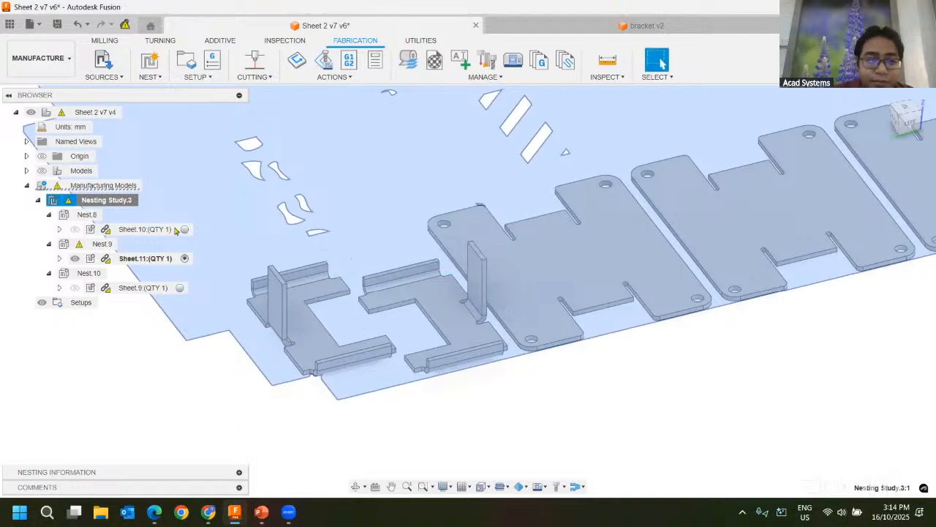
Step: Generate Nesting Study.3 again, running the generation twice
right_click(120, 203)
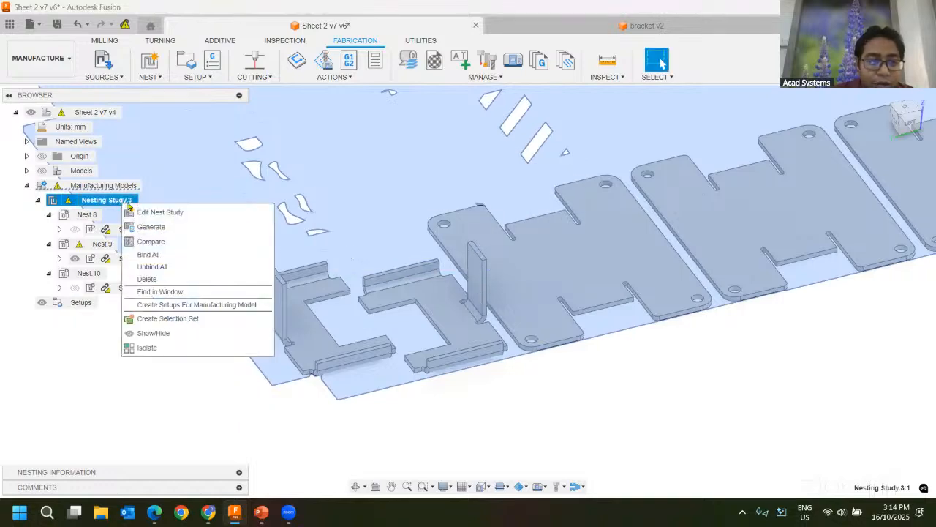
click(180, 230)
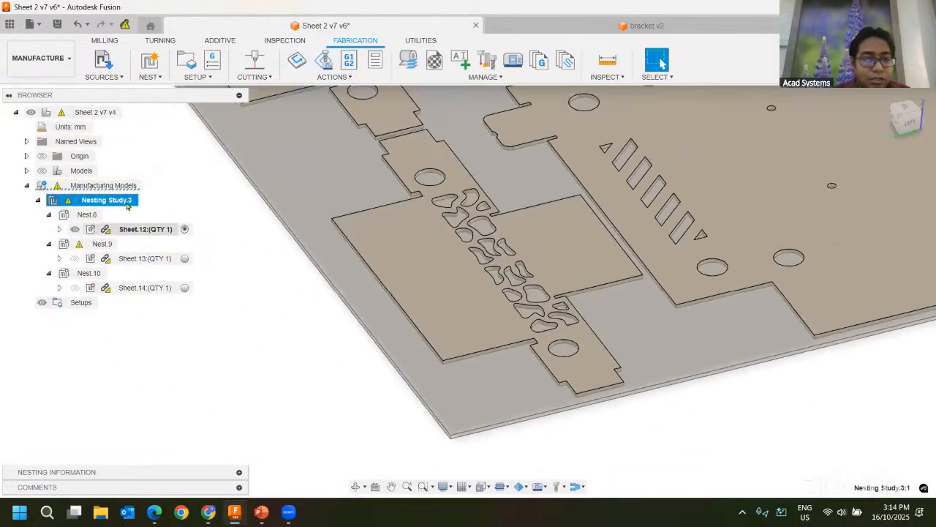
right_click(121, 202)
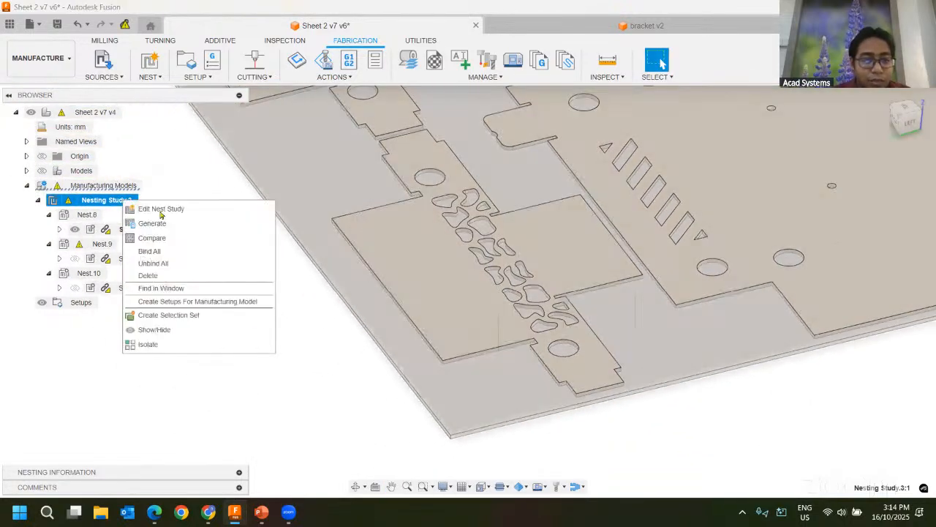
click(173, 224)
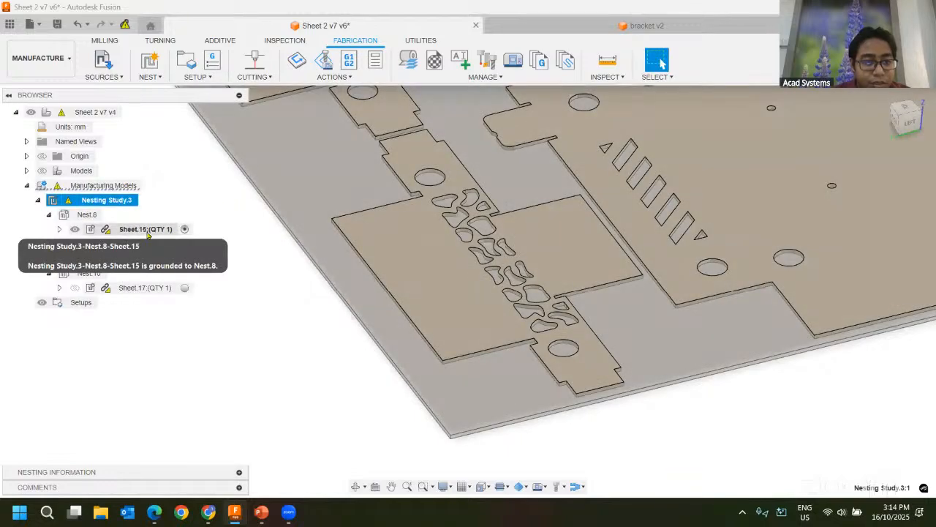
right_click(147, 230)
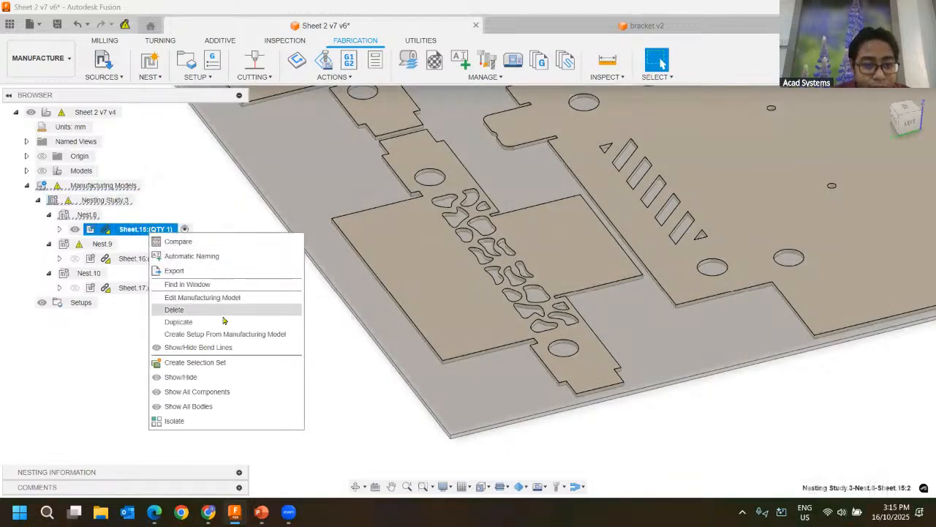
click(102, 185)
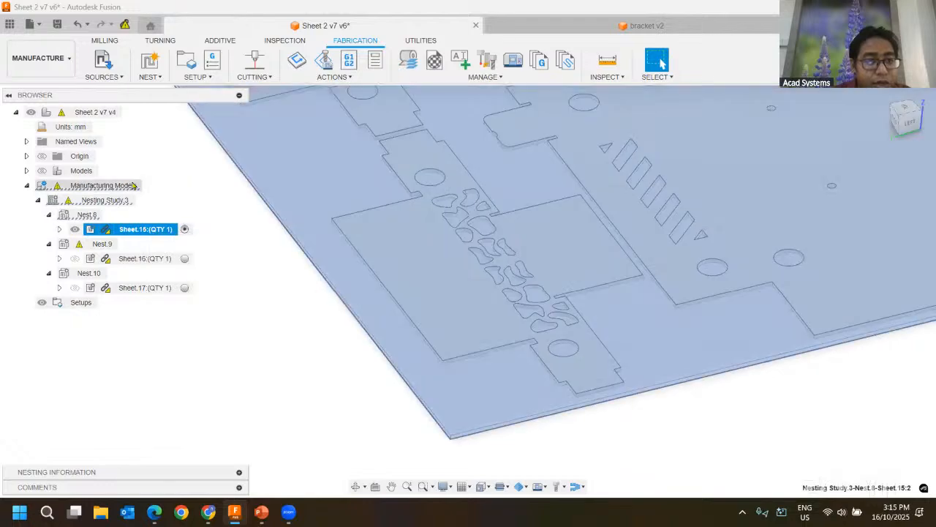
right_click(102, 185)
click(106, 200)
right_click(107, 199)
click(300, 343)
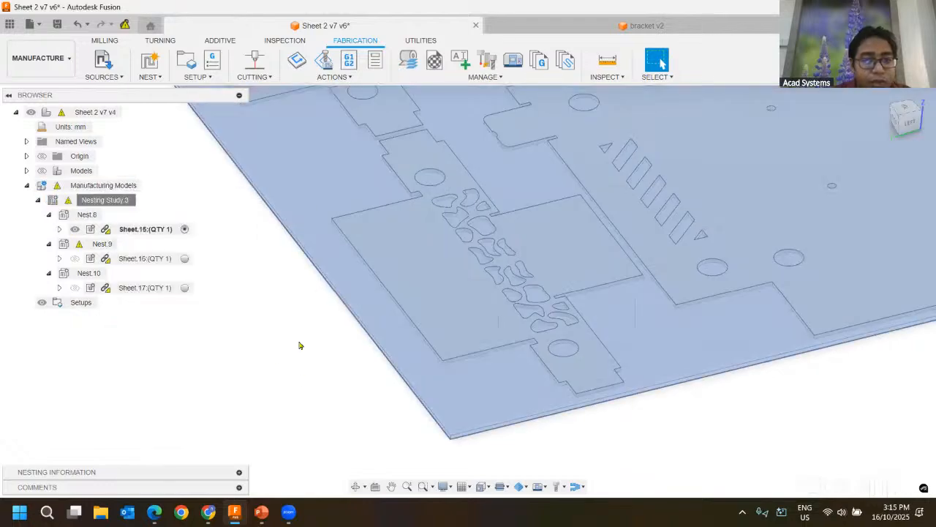
Step: Open the Reference Manager briefly, dismiss it, and close the bracket document
middle_drag(242, 169, 281, 215)
click(125, 24)
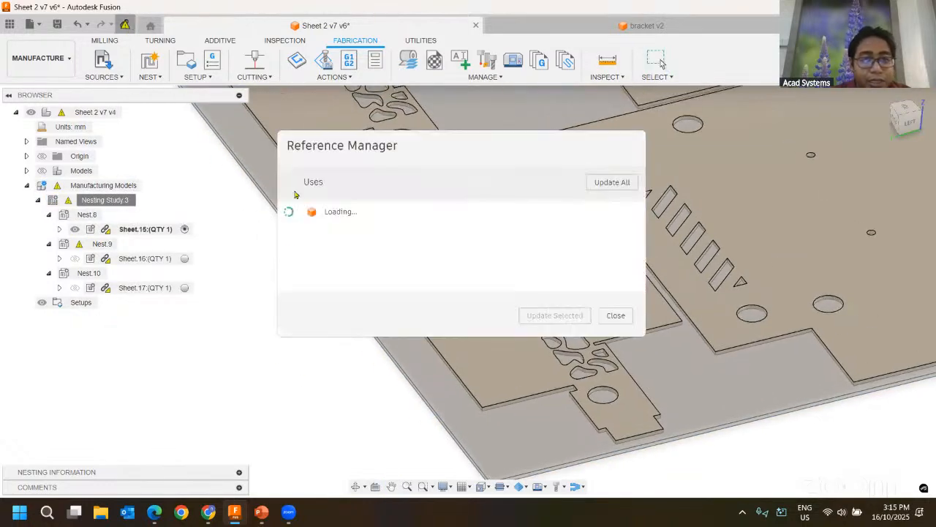
click(615, 316)
click(743, 24)
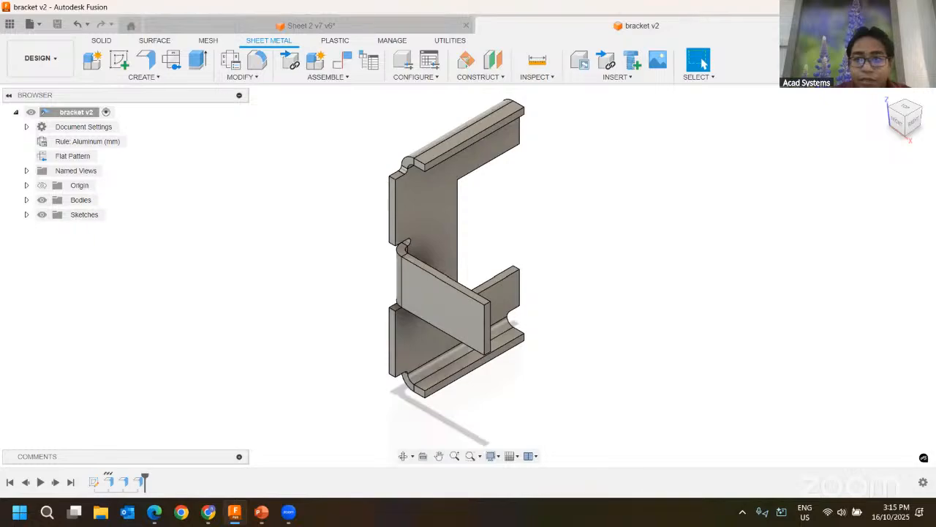
click(790, 26)
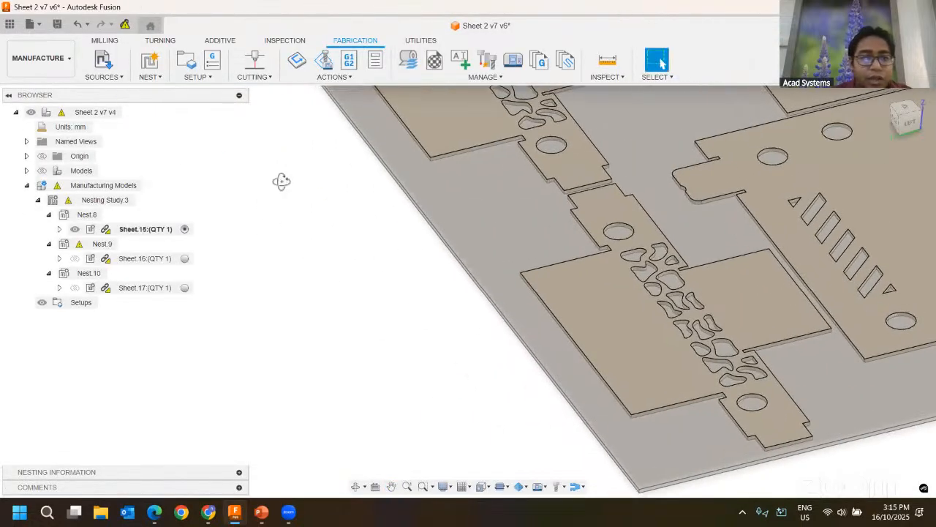
Step: Activate the sheet under Nest.9 and examine how the brackets are laid out on it
shift+middle_drag(282, 181, 170, 241)
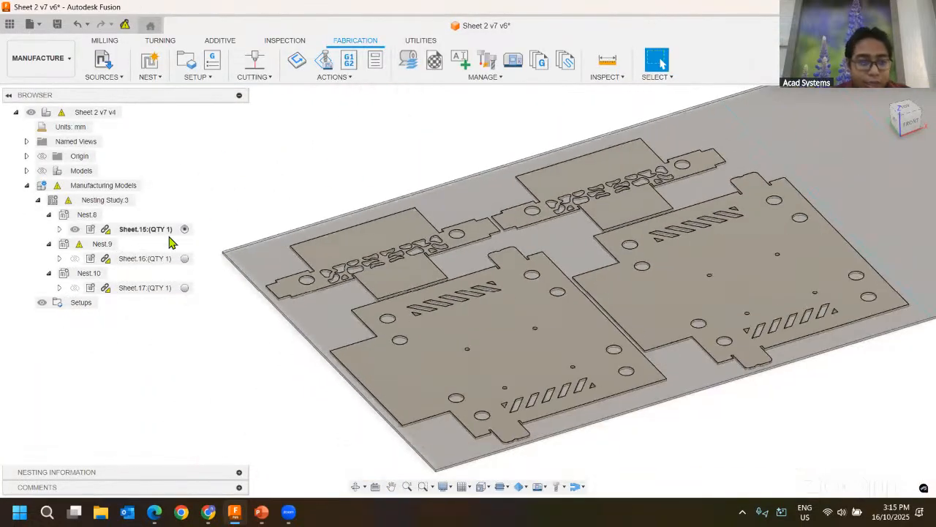
click(184, 258)
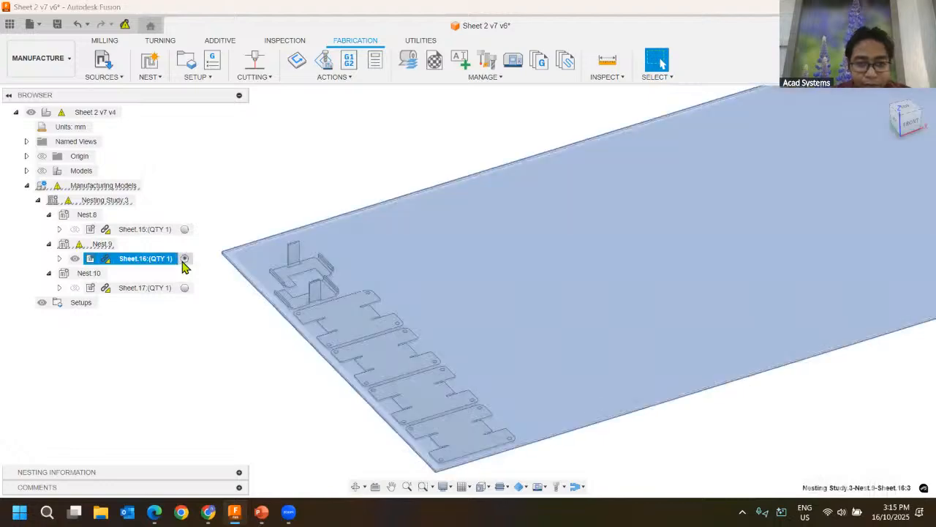
right_click(132, 264)
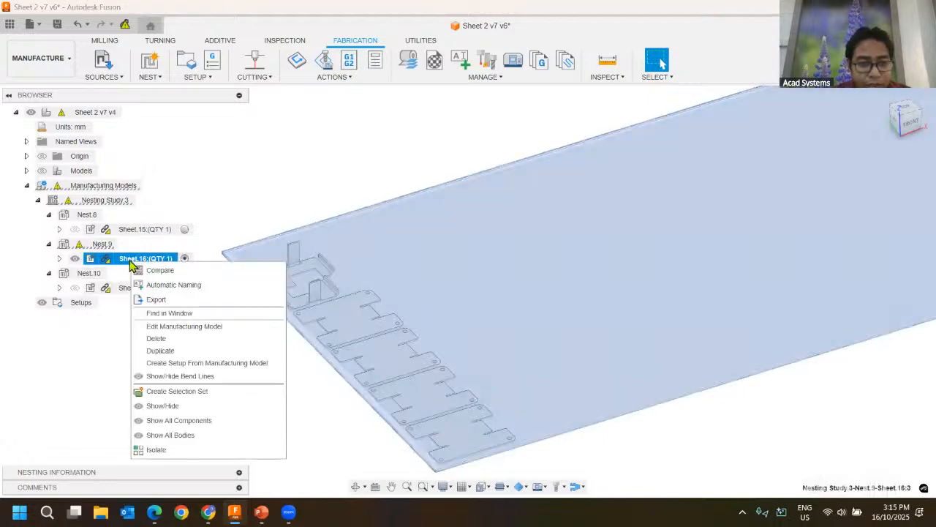
Step: Delete Nesting Study.3 from the manufacturing models
right_click(106, 187)
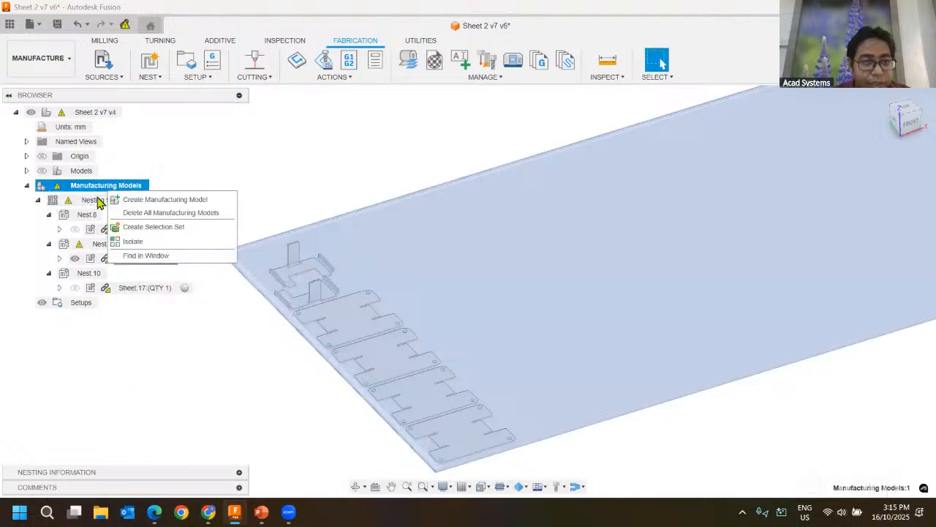
right_click(96, 201)
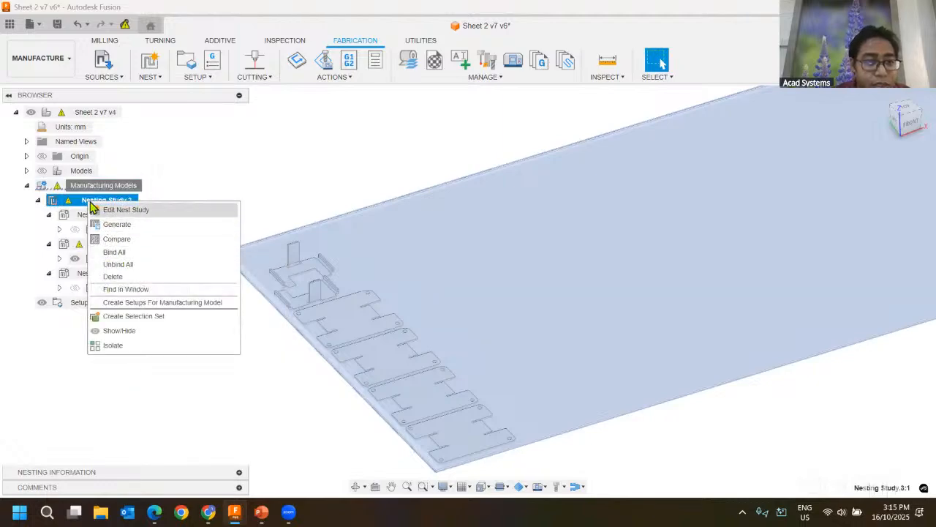
right_click(95, 186)
click(111, 200)
right_click(101, 200)
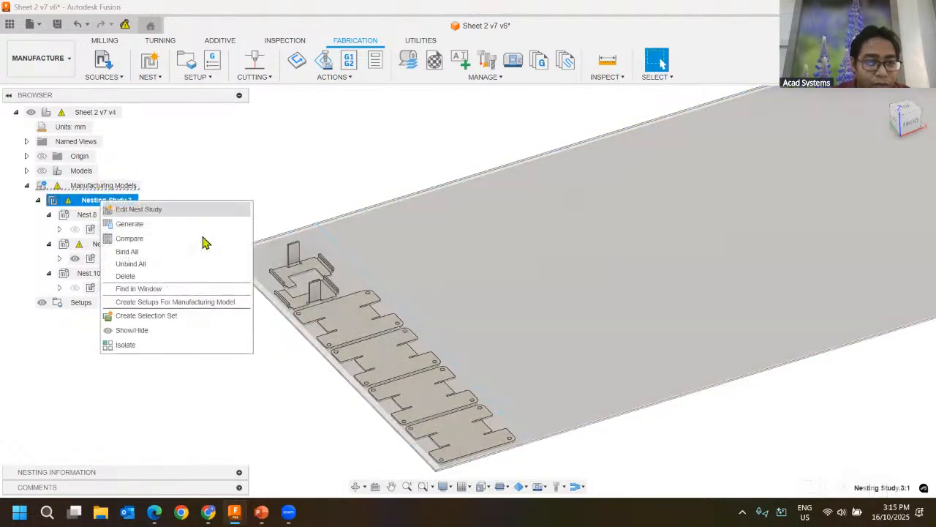
click(166, 268)
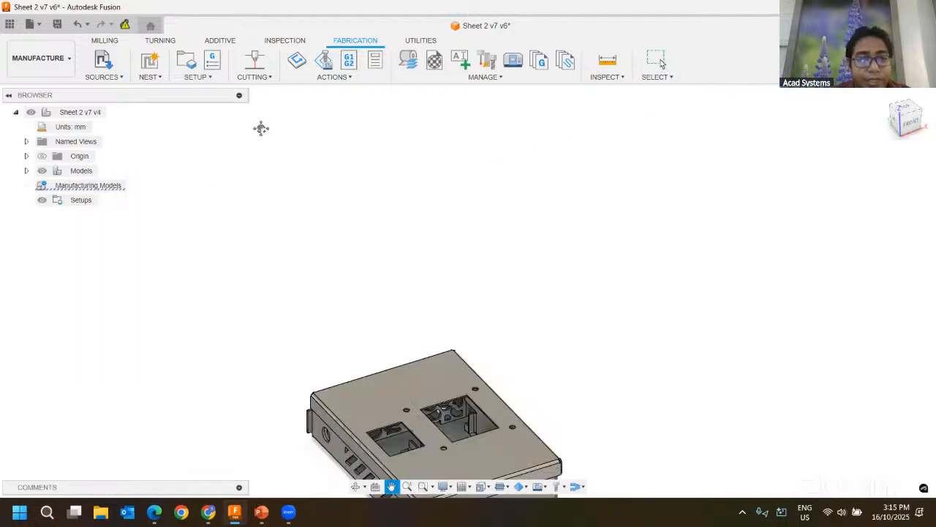
Step: Check the bracket reference of the enclosure document in the Reference Manager
click(125, 25)
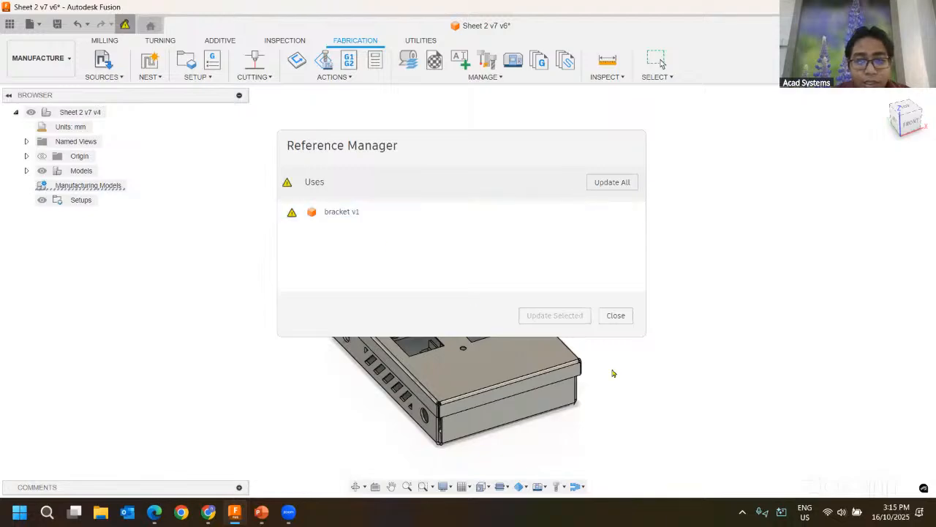
click(616, 315)
click(126, 24)
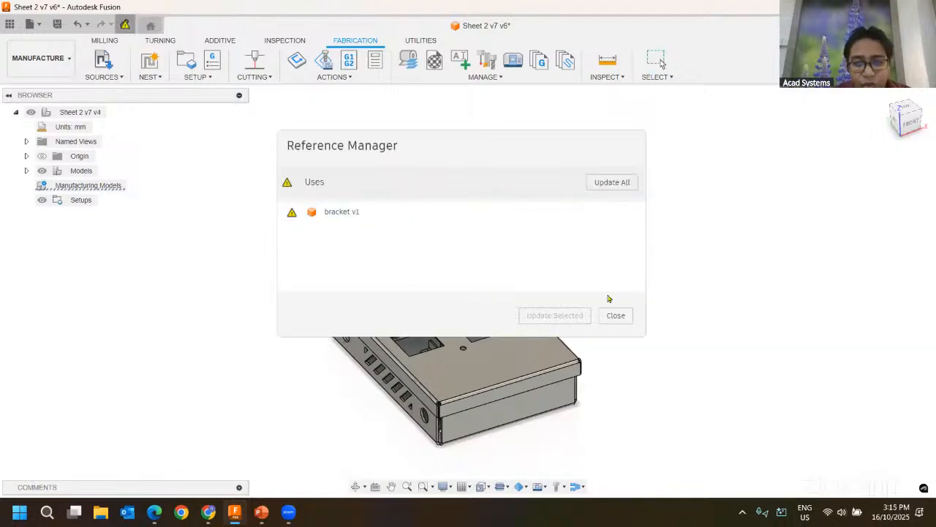
click(616, 315)
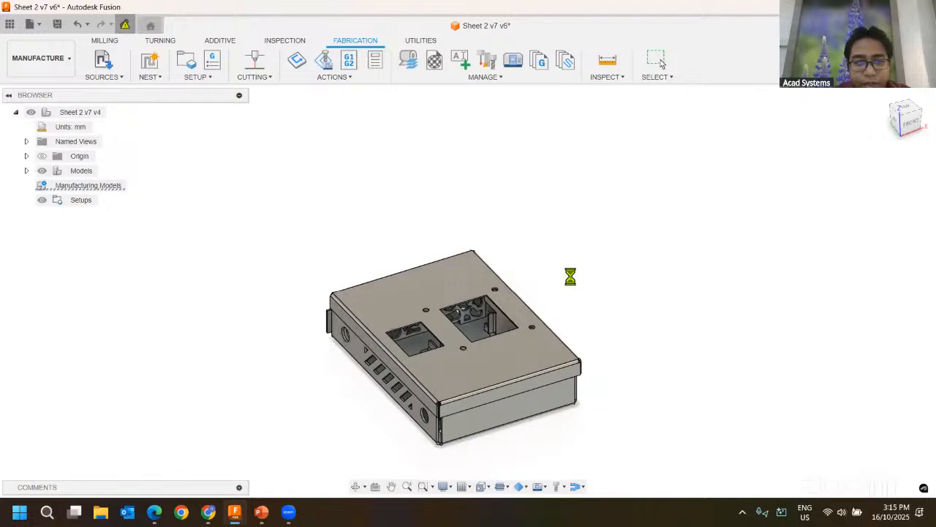
Step: Create a nest study with a job quantity of 2 and activate the sheet under Nest.12 to view its brackets
click(150, 63)
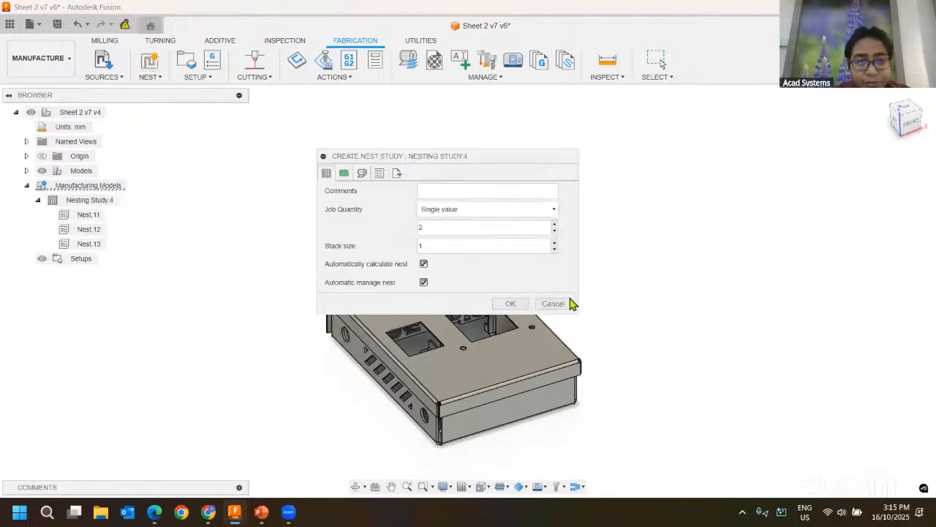
click(510, 304)
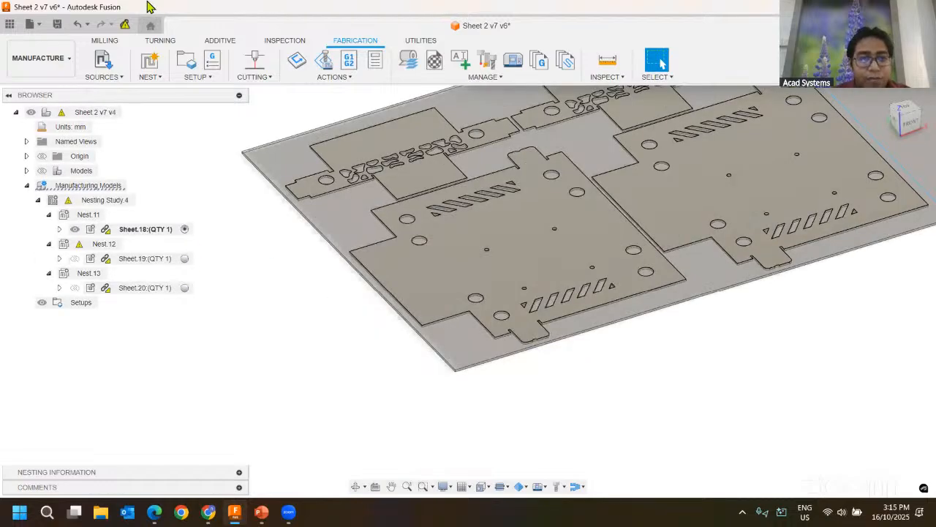
click(125, 26)
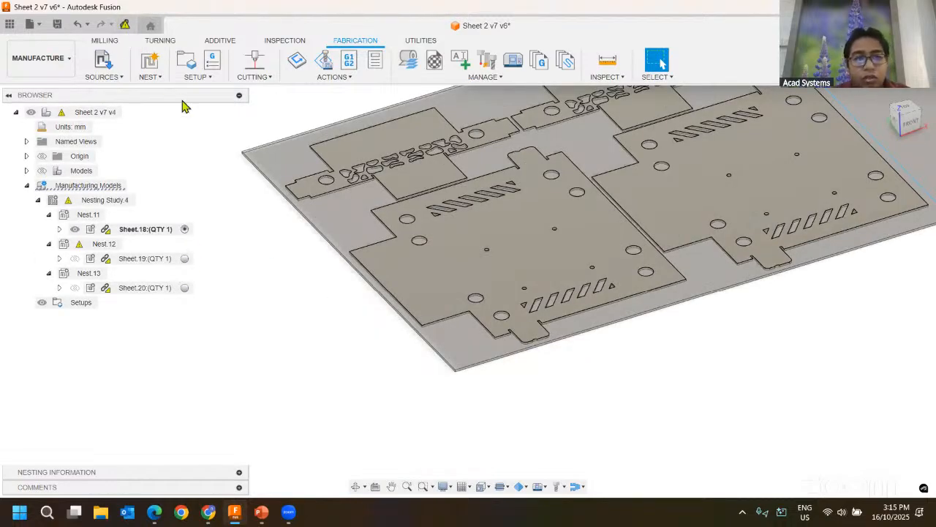
click(183, 259)
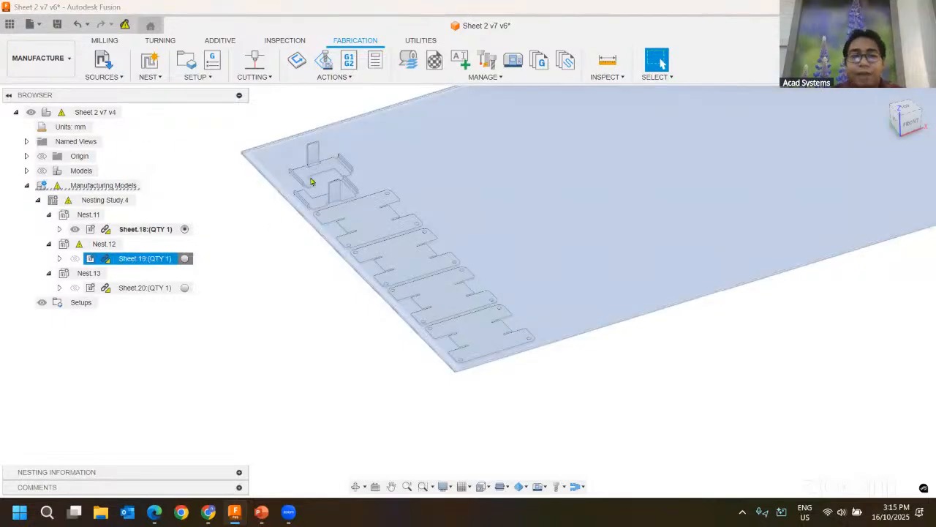
shift+middle_drag(230, 173, 251, 211)
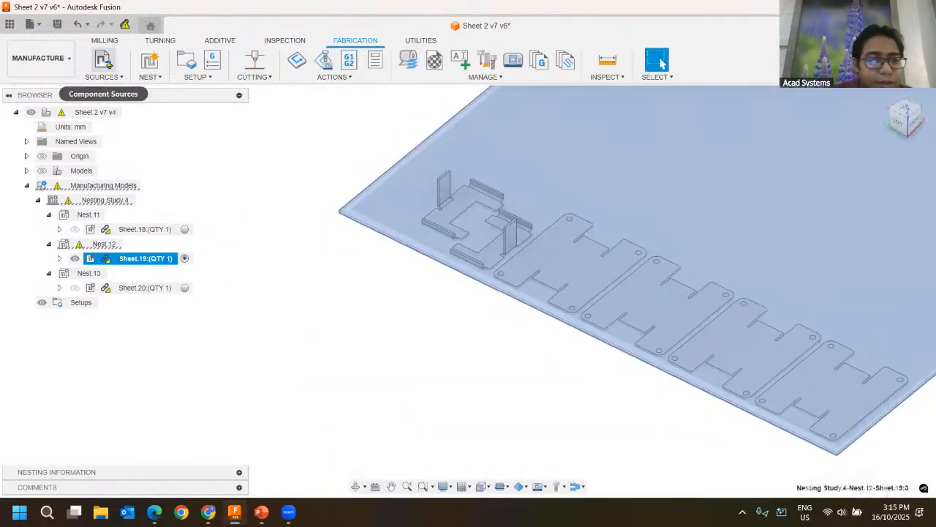
Step: Examine the preview views and size data of the bracket v1 entry in Component Sources
click(103, 60)
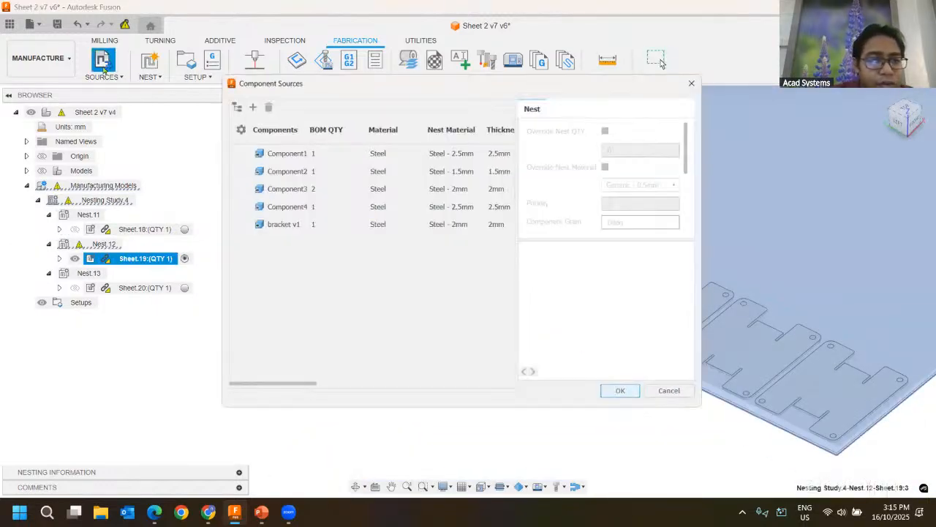
click(290, 224)
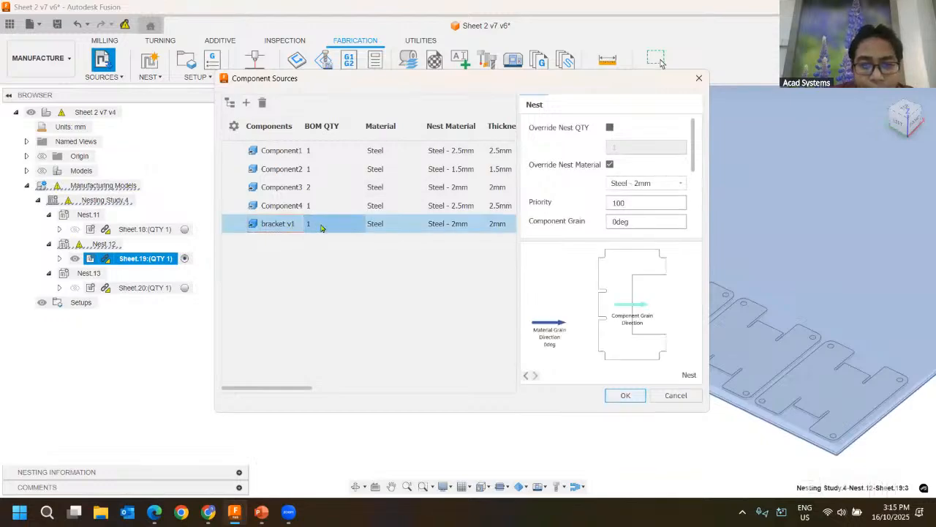
click(526, 376)
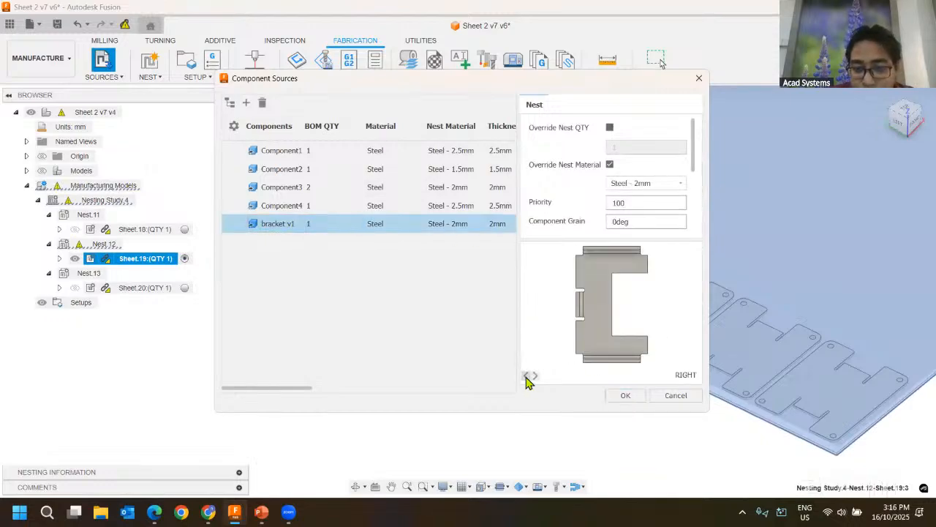
click(499, 224)
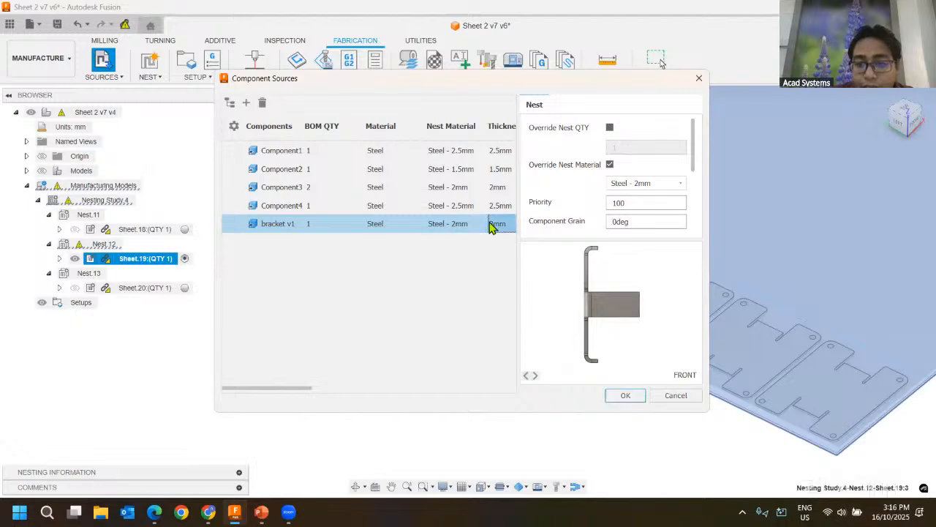
scroll(352, 207, right, 3)
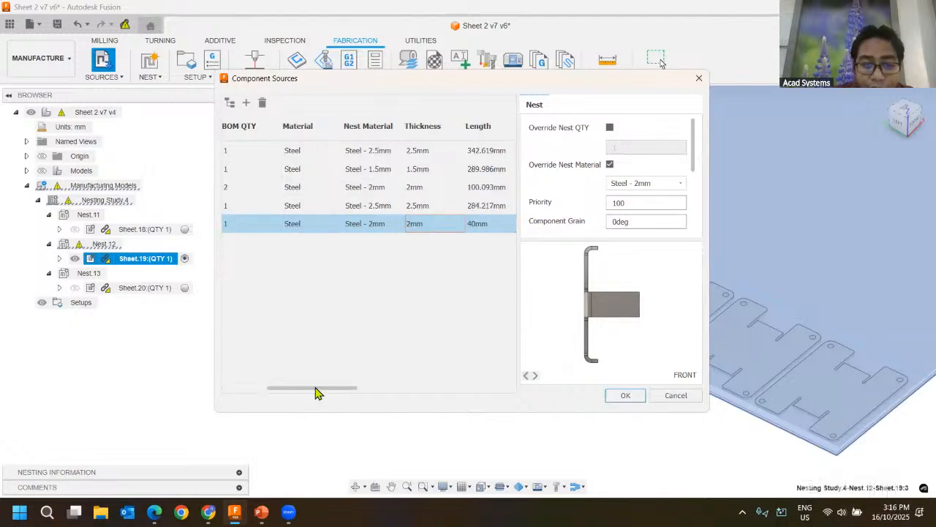
drag(316, 393, 271, 392)
Step: Replace the bracket v1 source by deleting it and adding the bracket document from the Free Online Lesson project
click(262, 103)
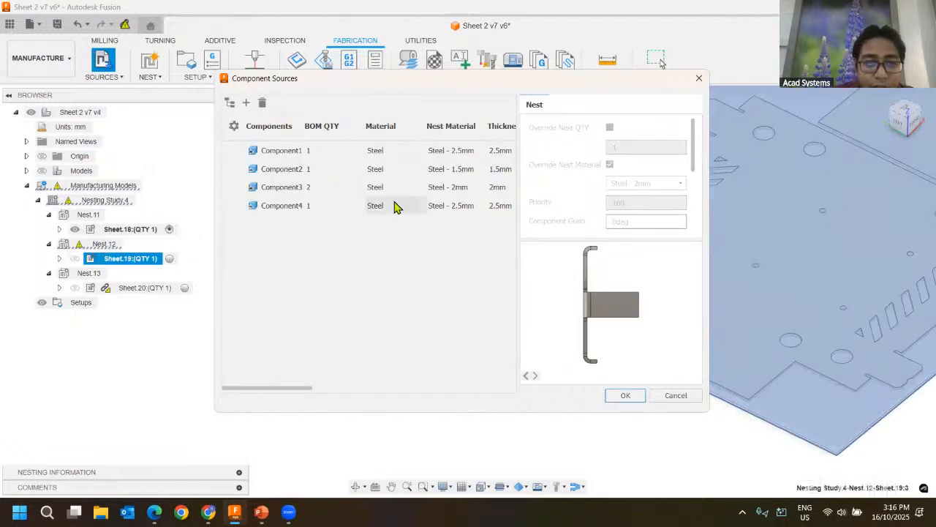
click(245, 104)
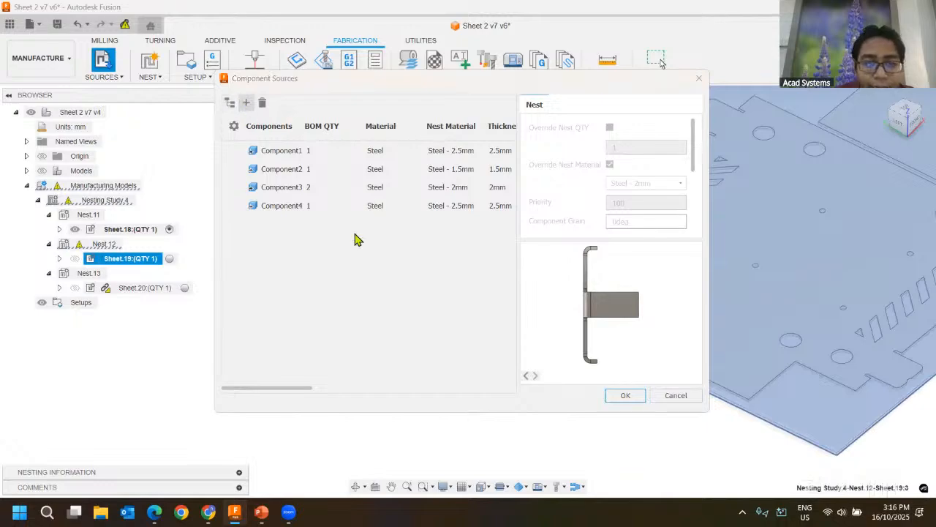
scroll(299, 286, down, 3)
scroll(485, 293, down, 3)
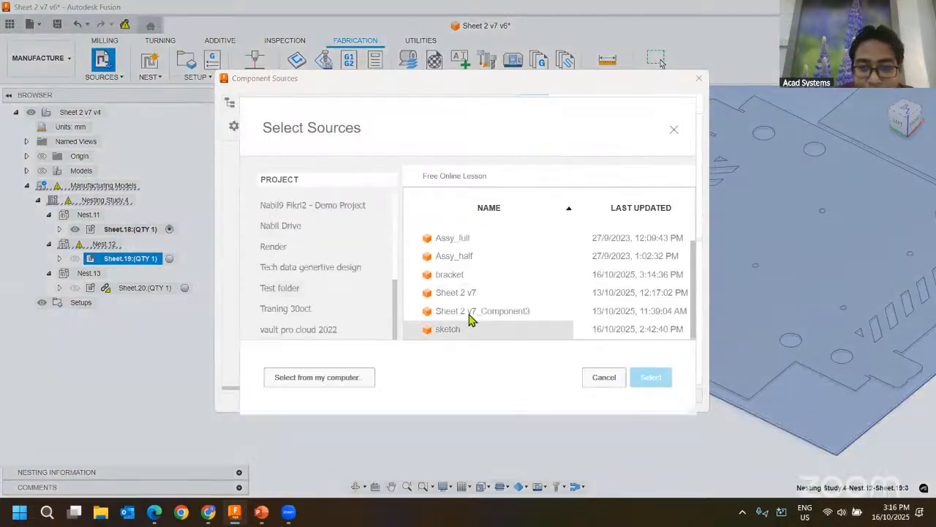
click(462, 277)
click(649, 376)
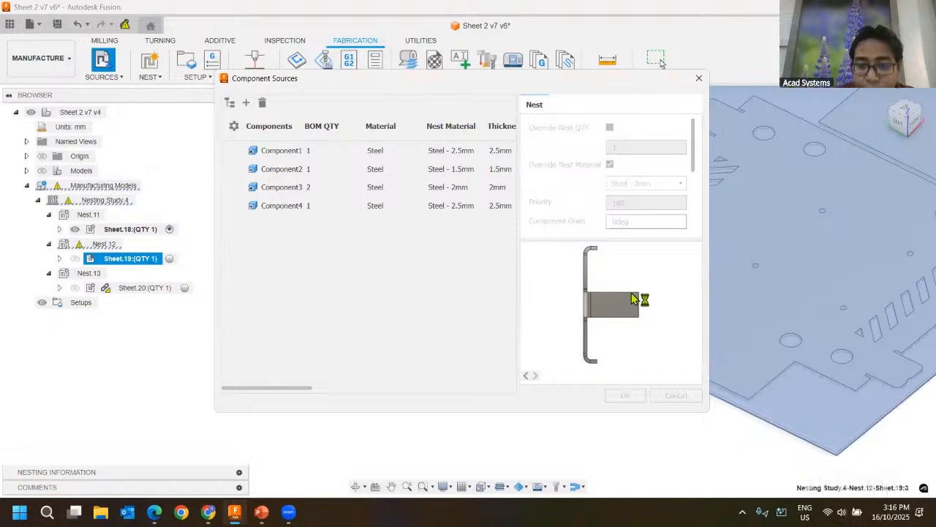
Step: Check the nest preview of the bracket v2 entry and accept the component sources
click(308, 225)
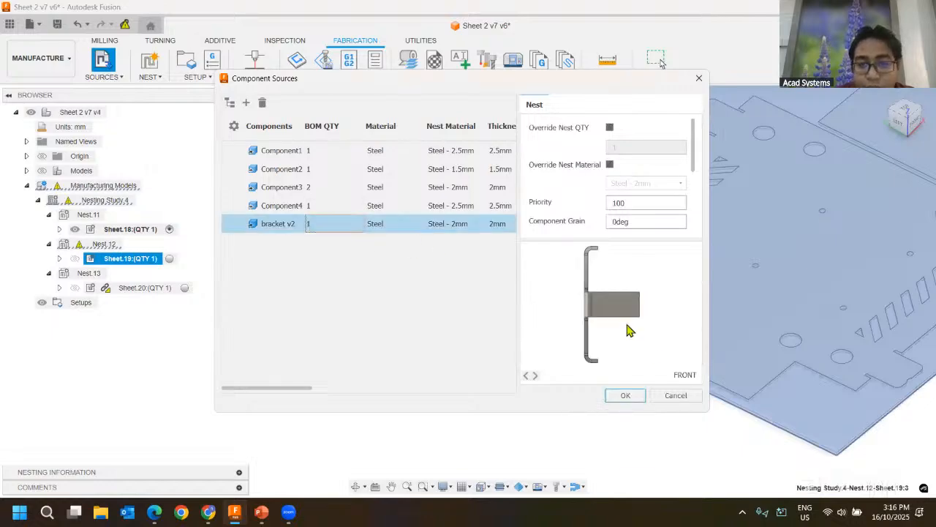
click(535, 376)
click(535, 376)
click(535, 376)
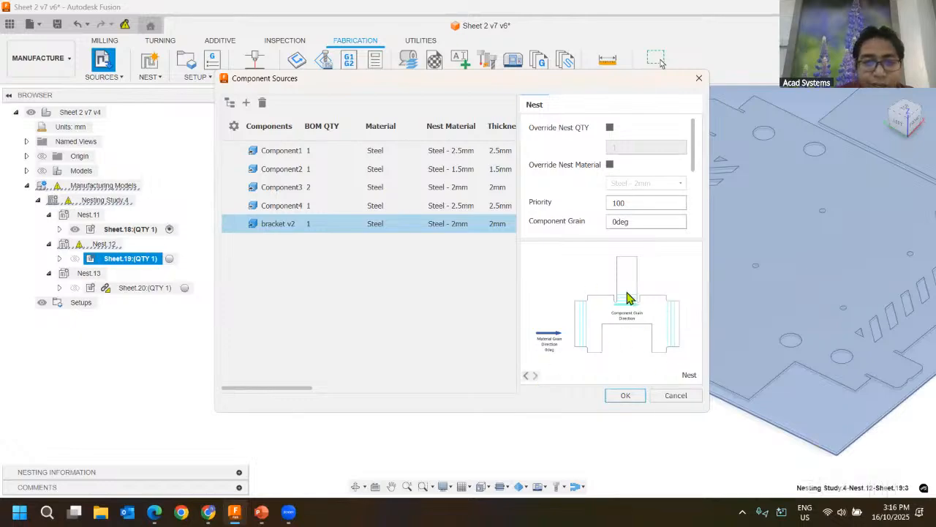
click(625, 395)
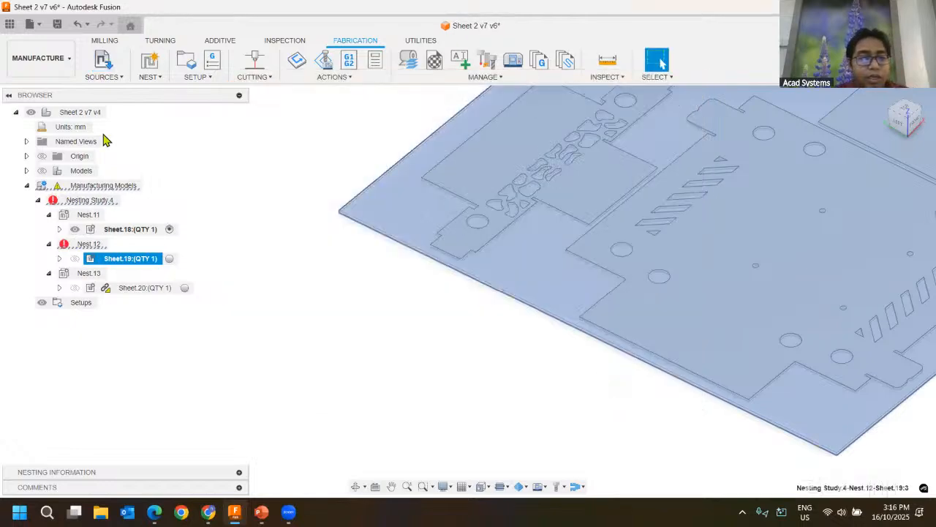
Step: Regenerate Nesting Study.4 and activate the sheet under Nest.12
right_click(104, 205)
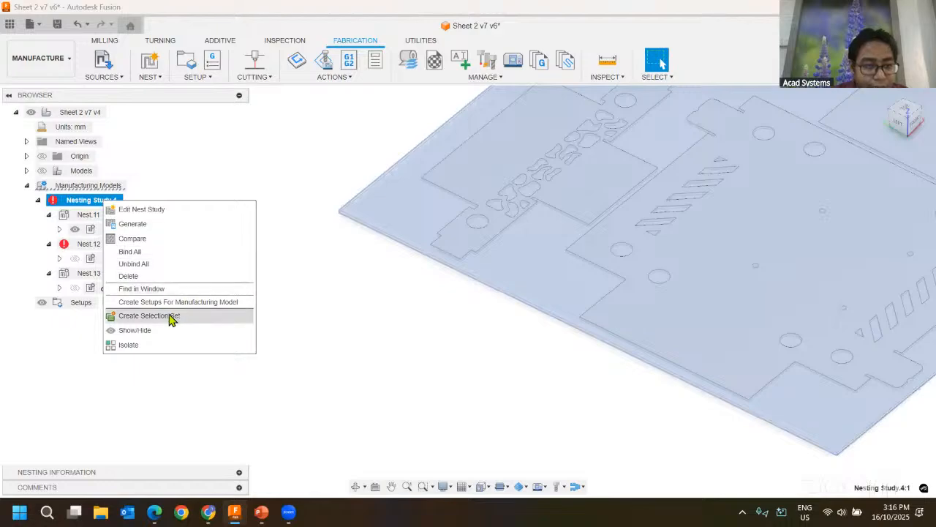
click(157, 228)
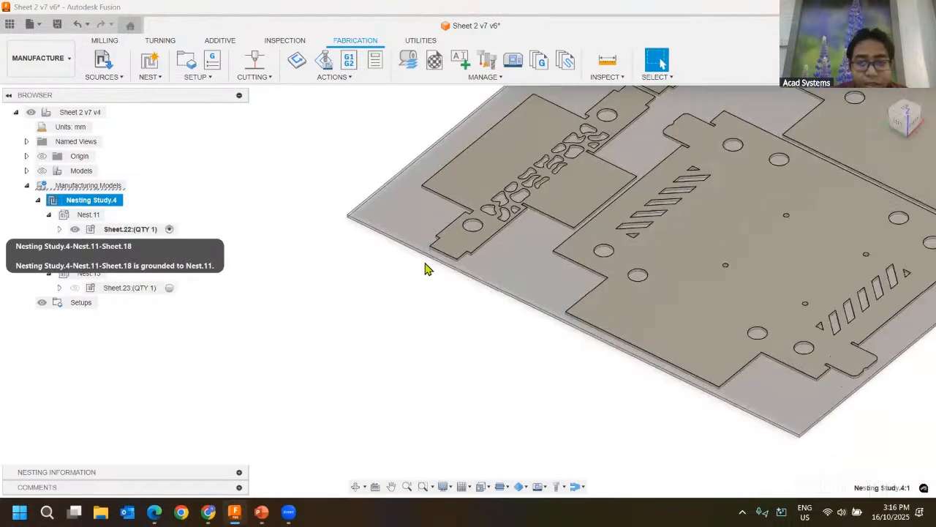
mouse_move(306, 179)
middle_down()
mouse_move(294, 322)
mouse_move(817, 268)
mouse_move(709, 271)
mouse_move(301, 346)
mouse_move(378, 308)
mouse_move(335, 215)
mouse_move(398, 194)
mouse_move(376, 254)
middle_up()
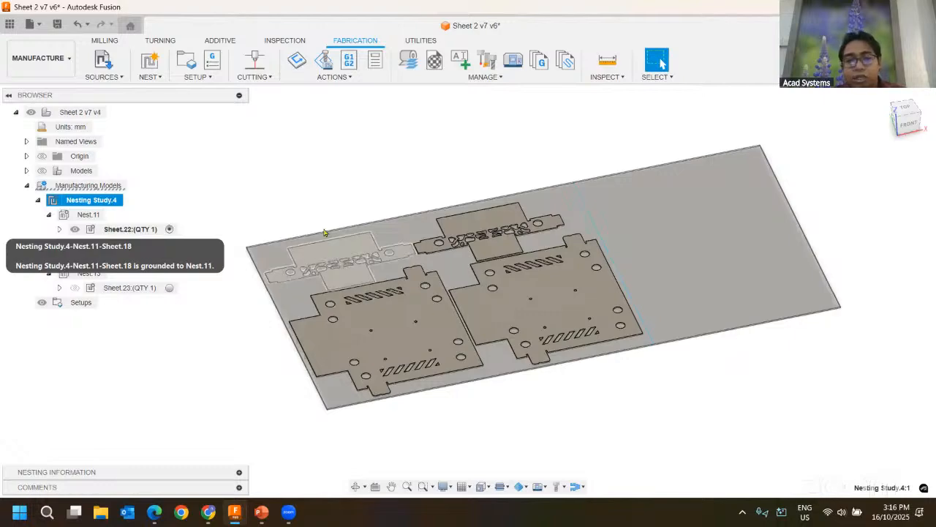
click(212, 219)
click(170, 259)
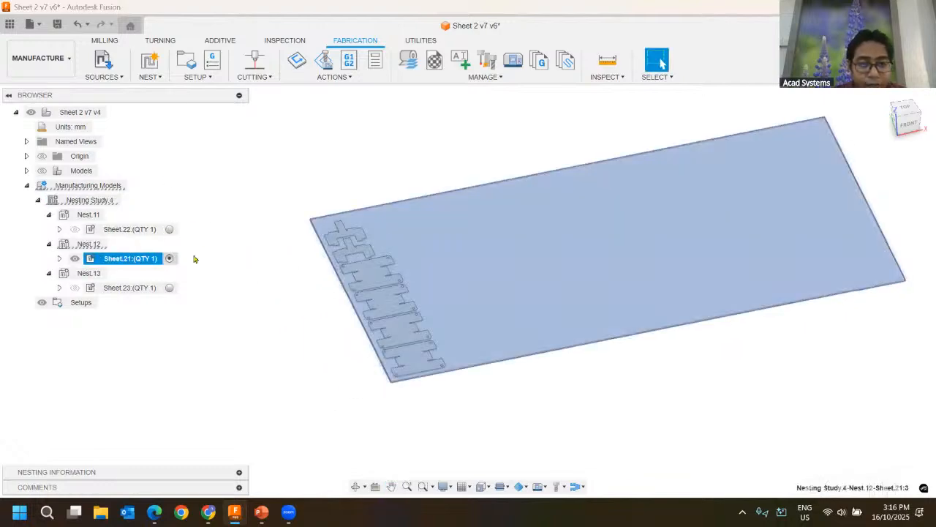
click(304, 165)
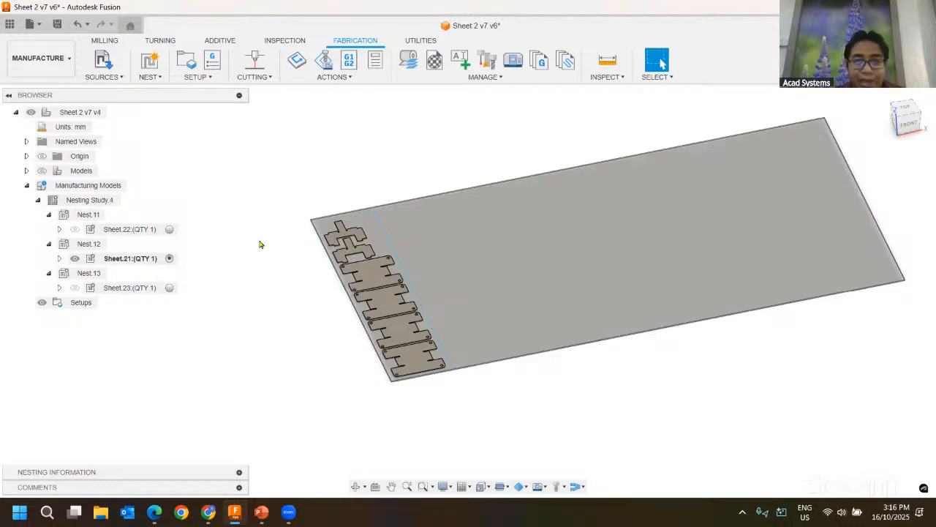
Step: Select the sheet under Nest.13, return to the one under Nest.12 and examine how its brackets are laid out
click(171, 289)
click(171, 289)
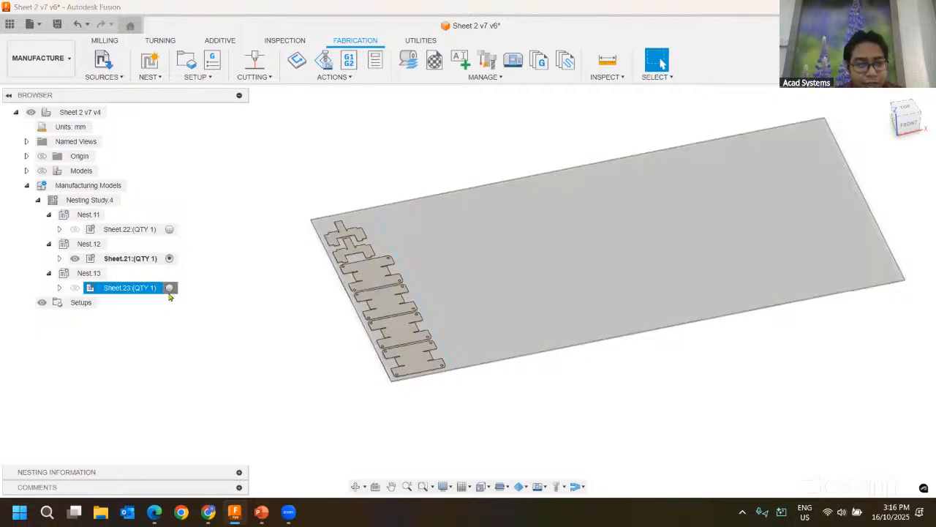
click(169, 259)
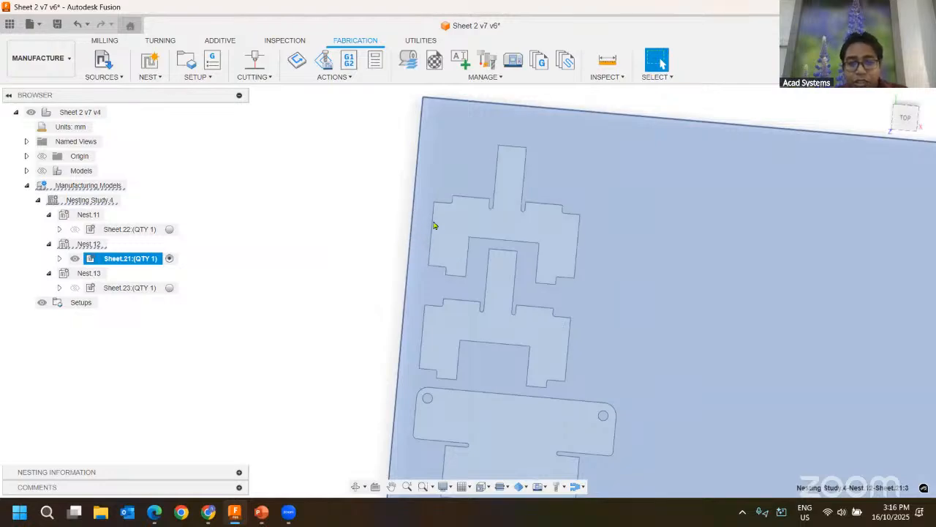
middle_drag(641, 320, 438, 438)
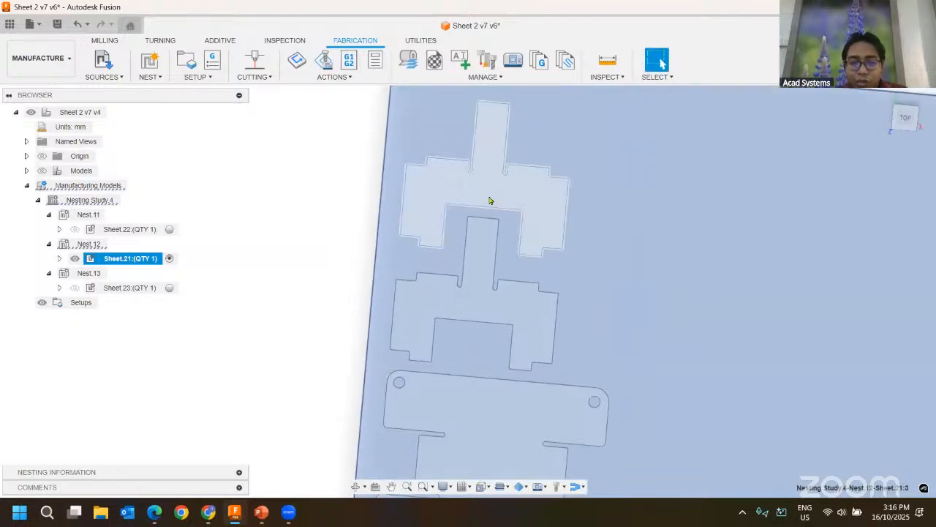
scroll(492, 218, down, 10)
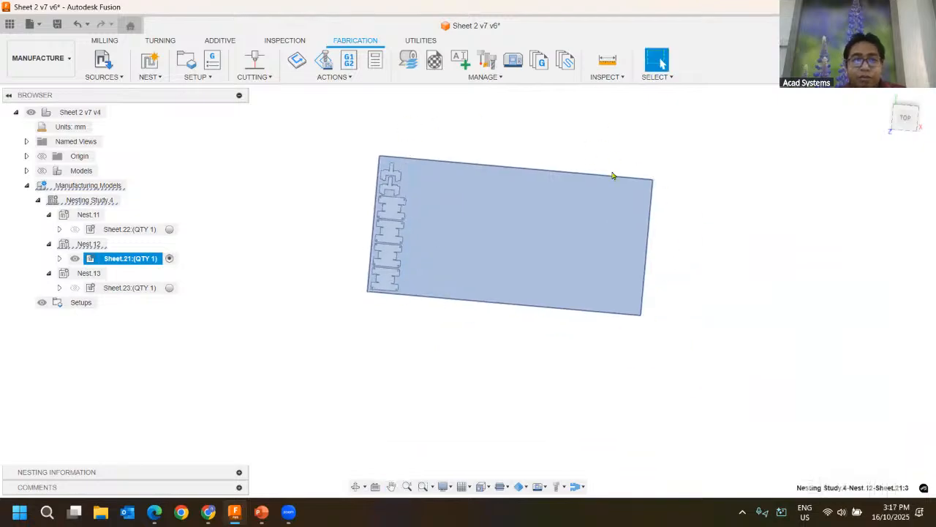
shift+middle_drag(443, 144, 268, 288)
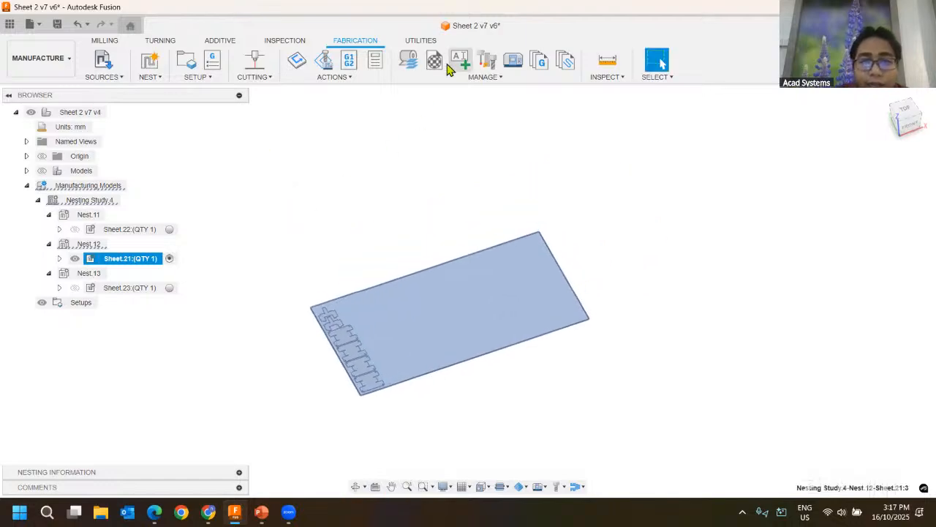
Step: Delete the Steel - 60mm, Material.1 - 0.5mm, Steel - 45mm and Steel - 24mm materials from the process material library
click(408, 62)
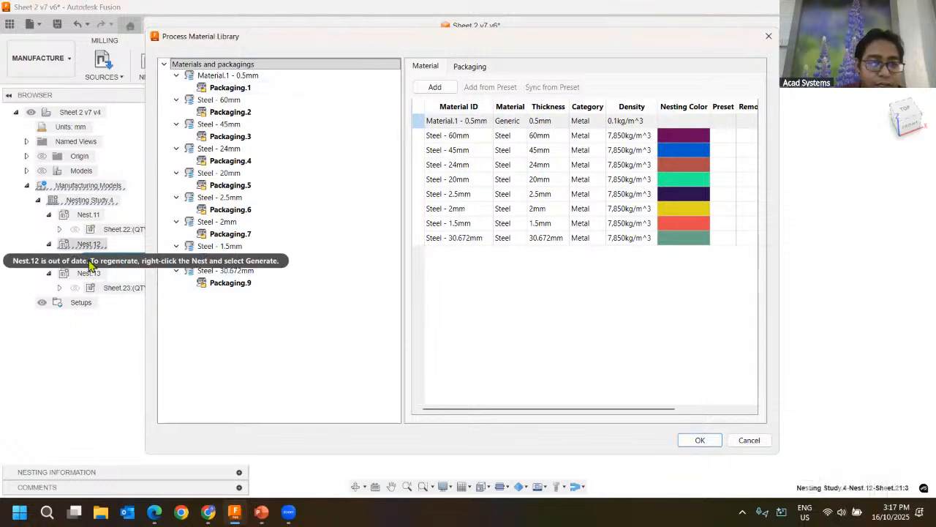
double_click(460, 136)
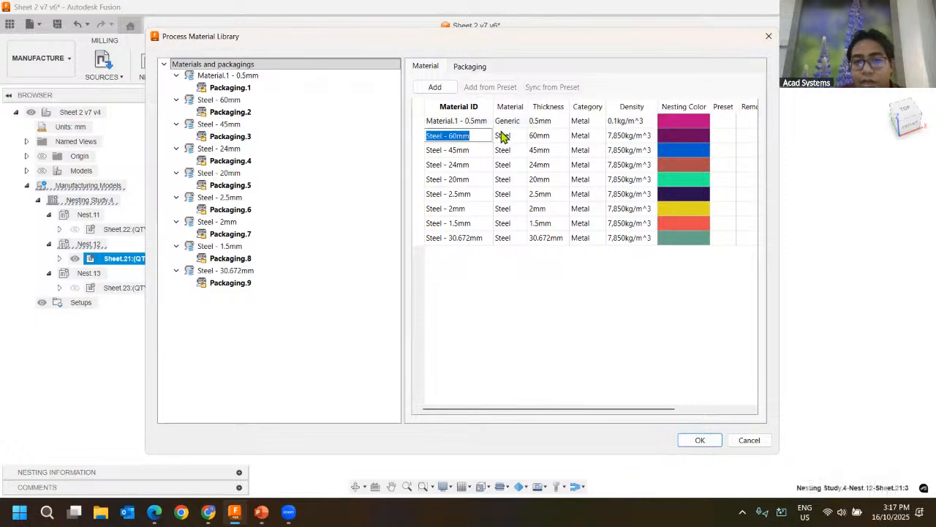
right_click(468, 141)
click(503, 222)
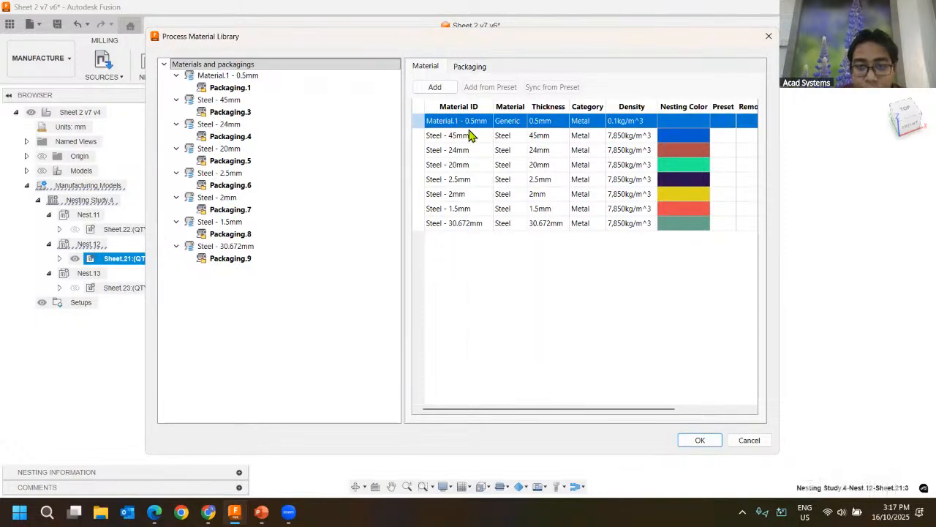
right_click(470, 134)
click(498, 215)
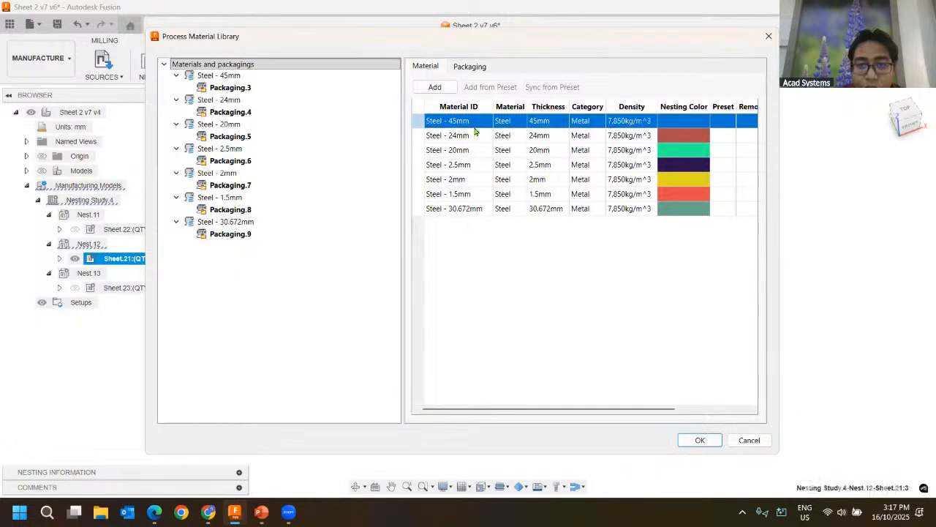
right_click(475, 123)
click(511, 210)
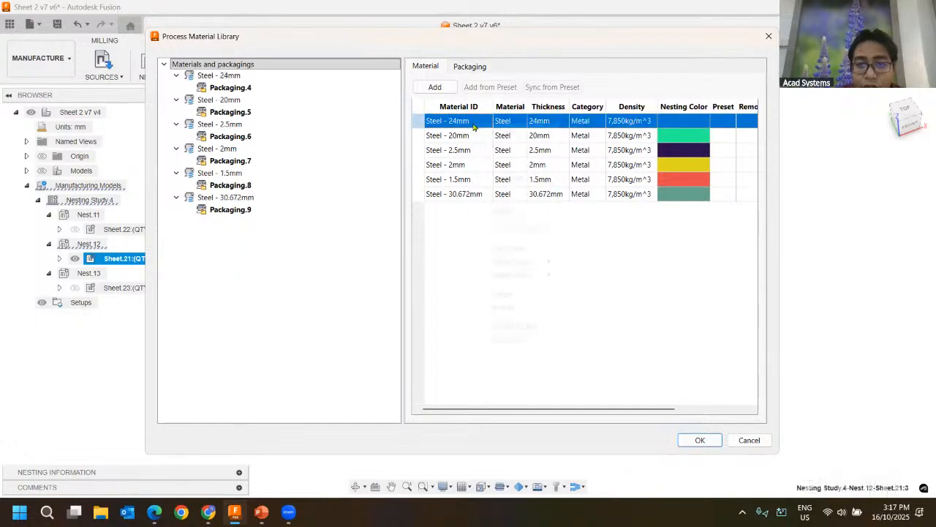
right_click(477, 124)
click(503, 211)
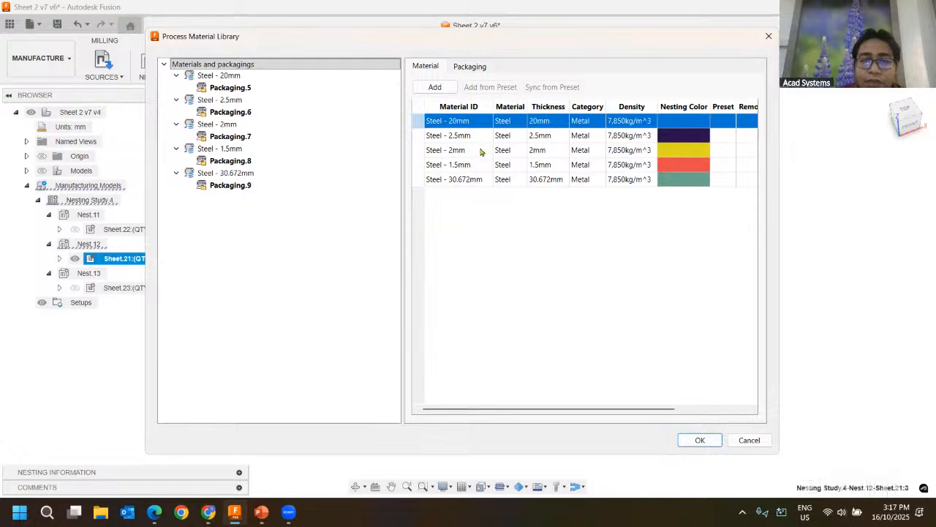
Step: Try to delete the Steel - 2.5mm material from the process material library
click(476, 137)
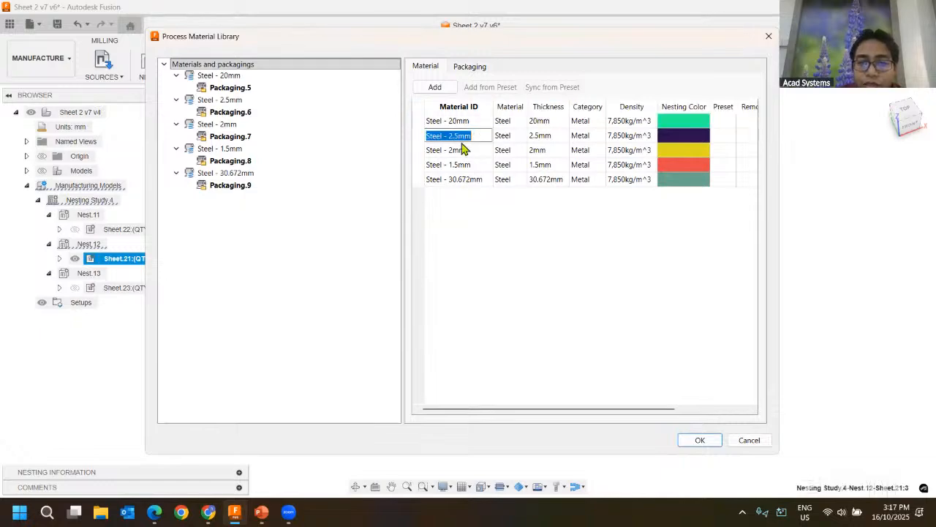
click(513, 137)
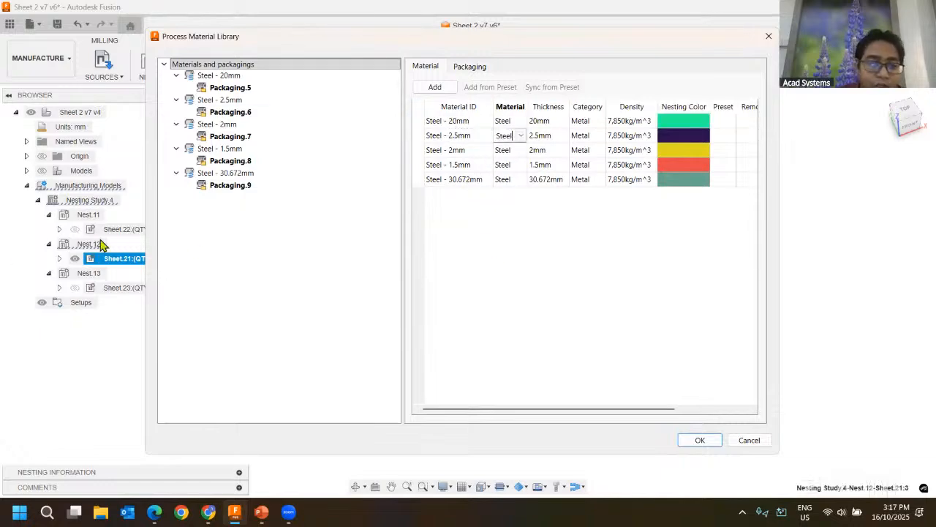
right_click(467, 137)
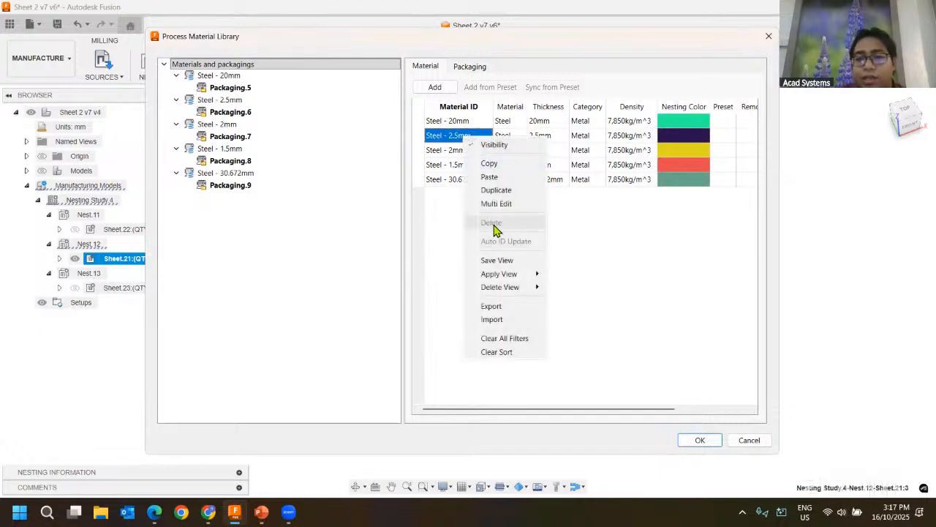
click(219, 38)
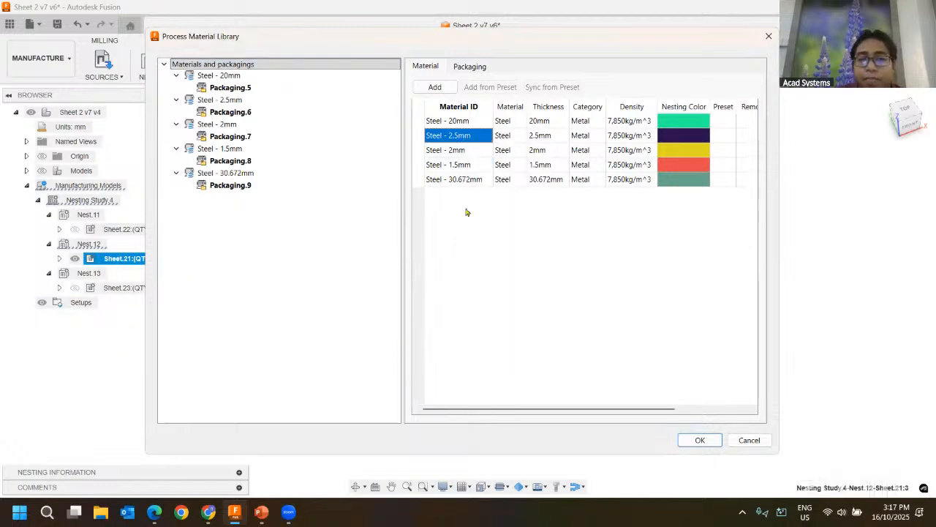
Step: Delete the Steel - 30.672mm material and add a new material entry to the process material library
right_click(467, 178)
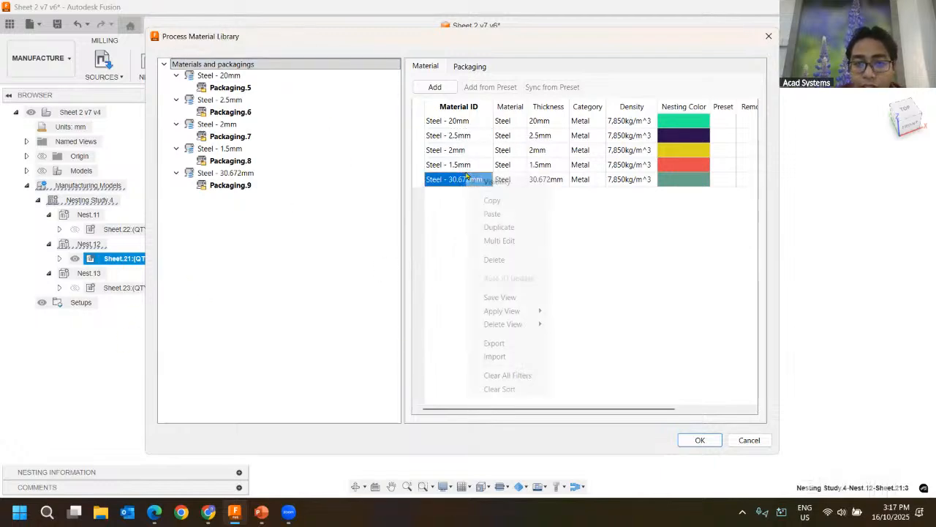
click(637, 252)
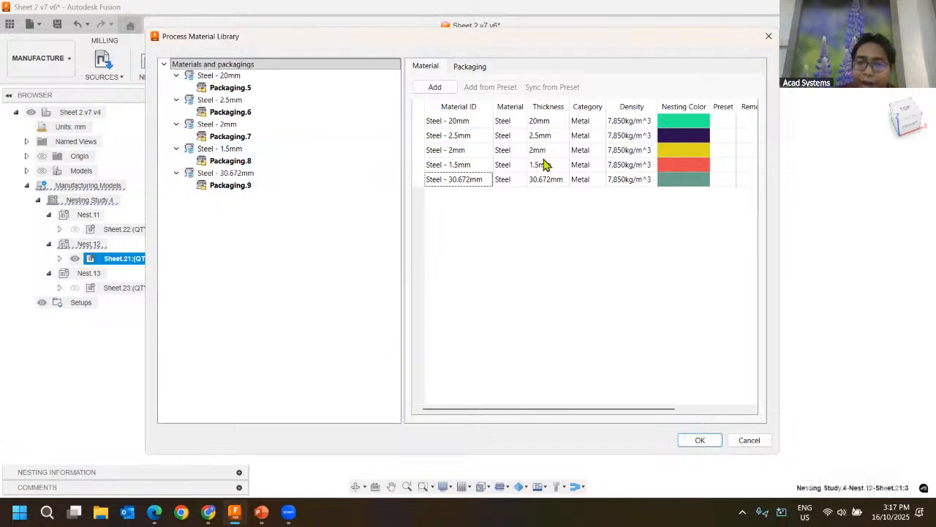
right_click(439, 181)
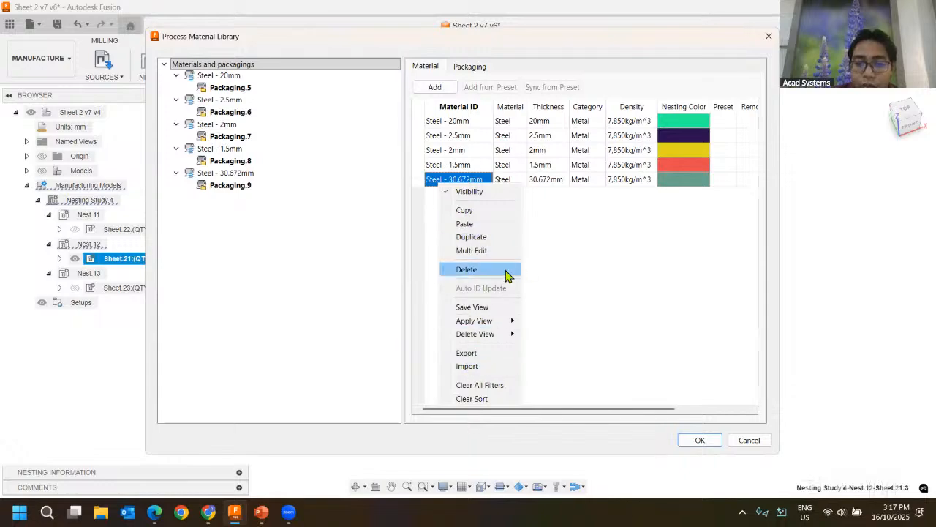
click(468, 269)
click(434, 88)
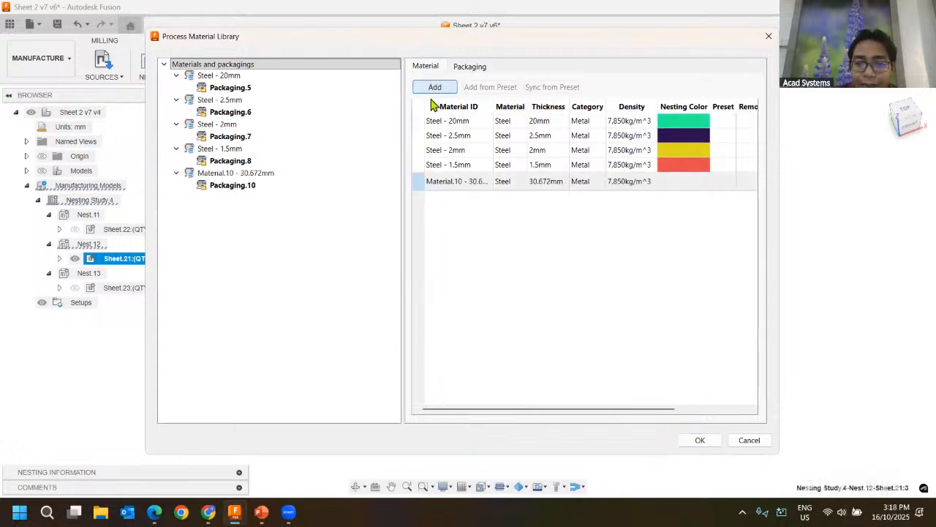
Step: Try setting the new material's thickness to 3 mm, and discard the material library changes
double_click(545, 183)
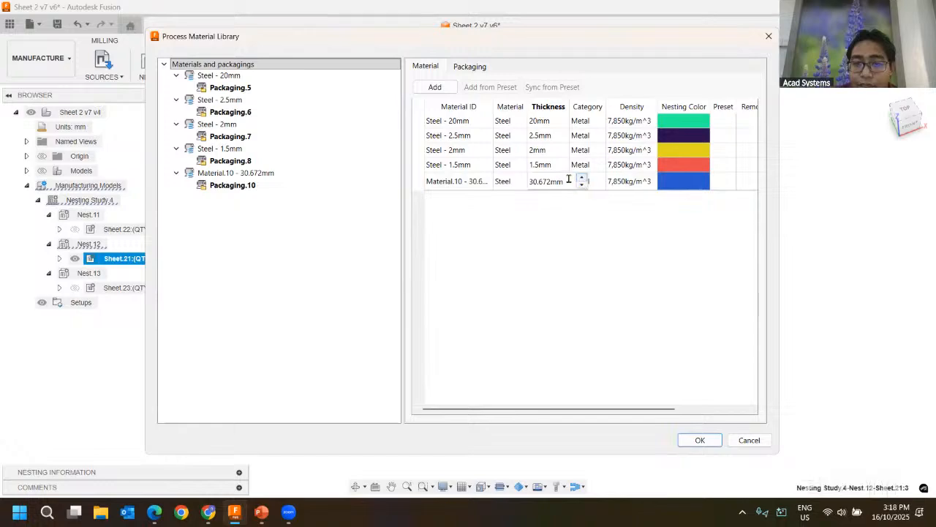
drag(567, 180, 447, 196)
text(3)
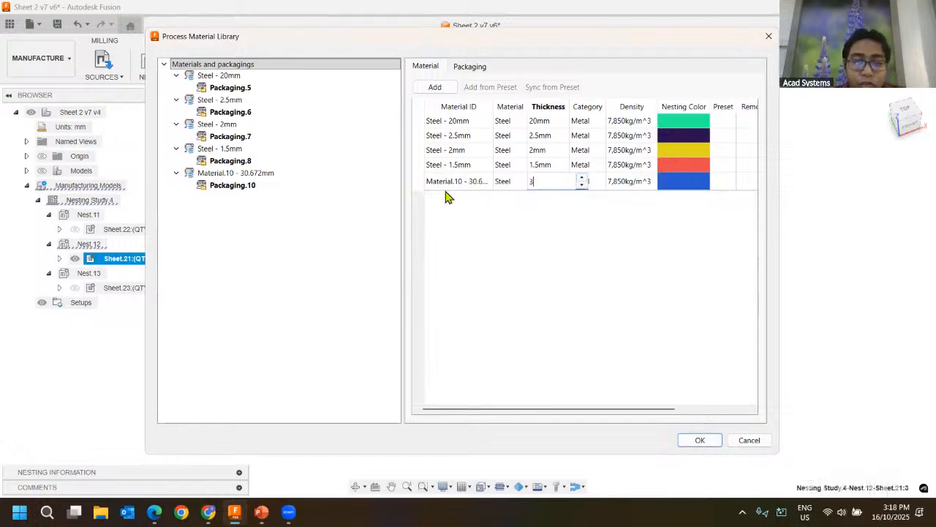
key(Return)
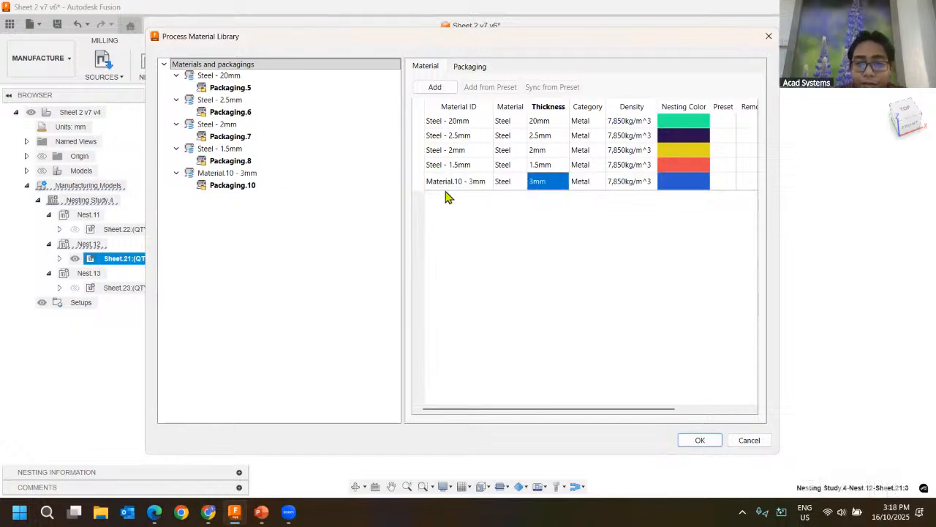
click(598, 182)
click(600, 183)
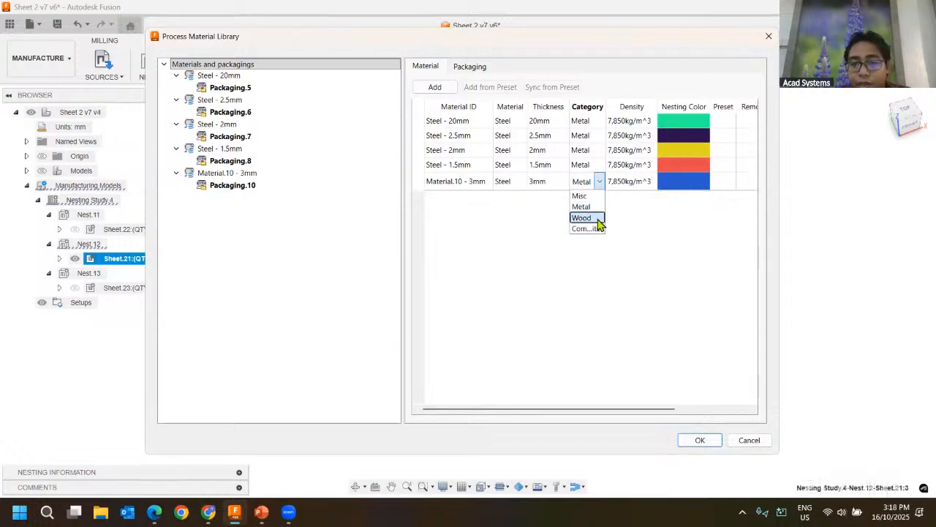
click(639, 263)
key(Escape)
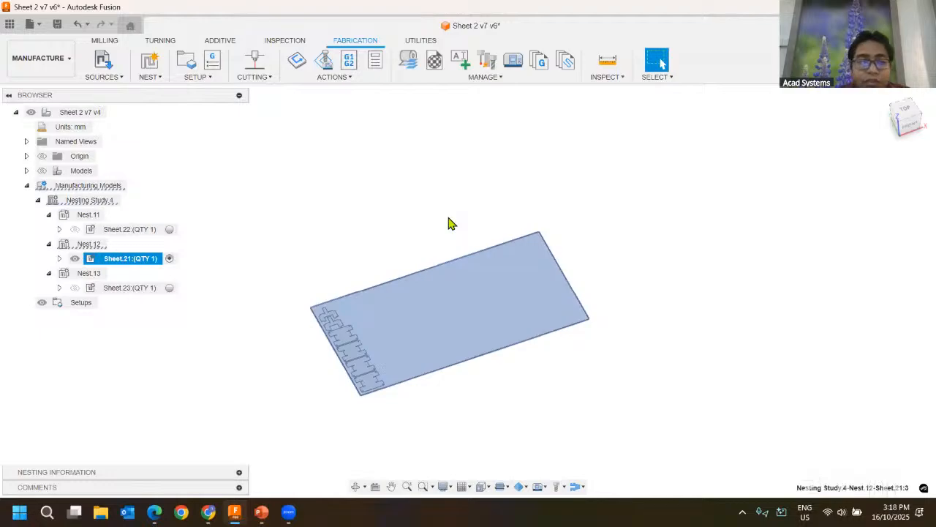
Step: Reopen the process material library and delete the Steel - 60mm, Material.1 - 0.5mm and Steel - 45mm materials
click(409, 62)
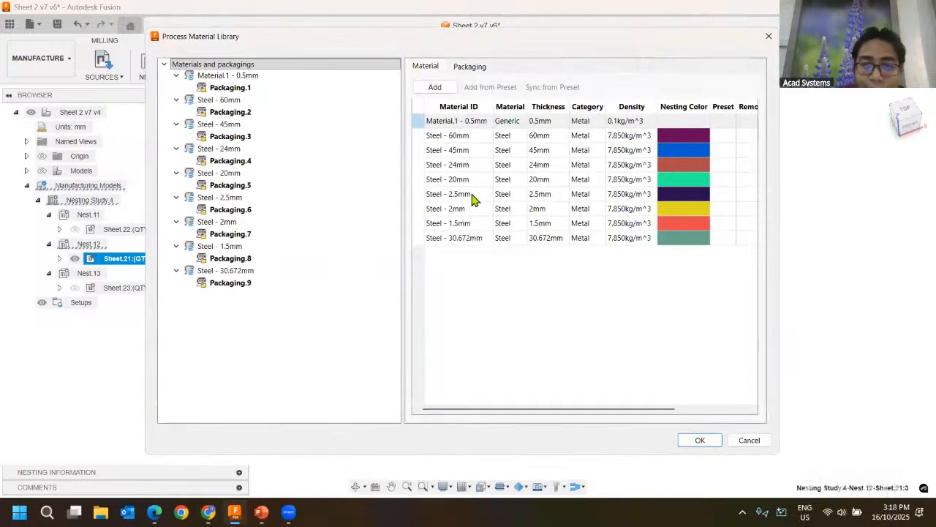
right_click(454, 137)
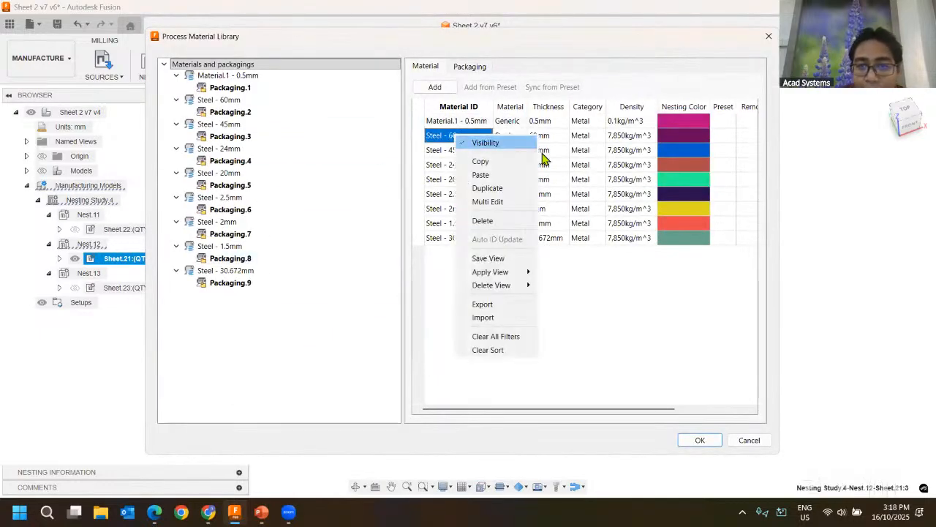
click(489, 221)
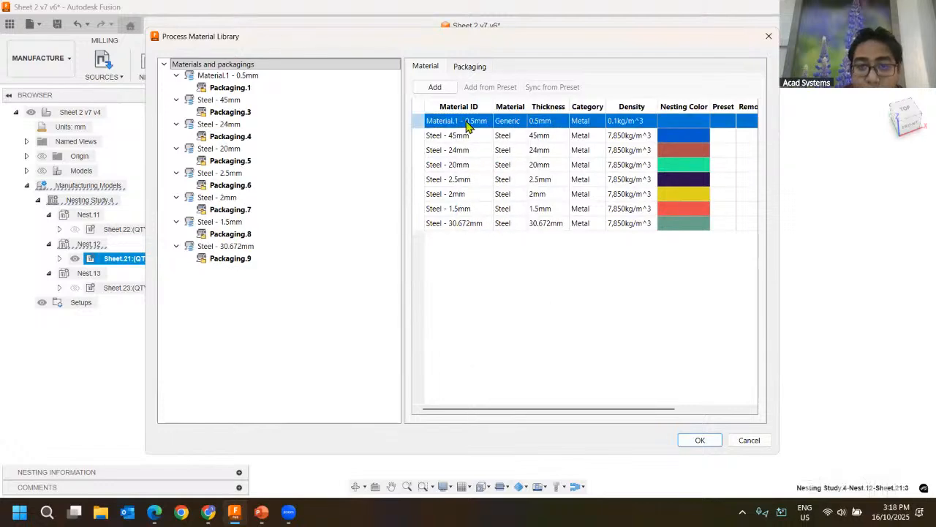
right_click(480, 123)
click(495, 208)
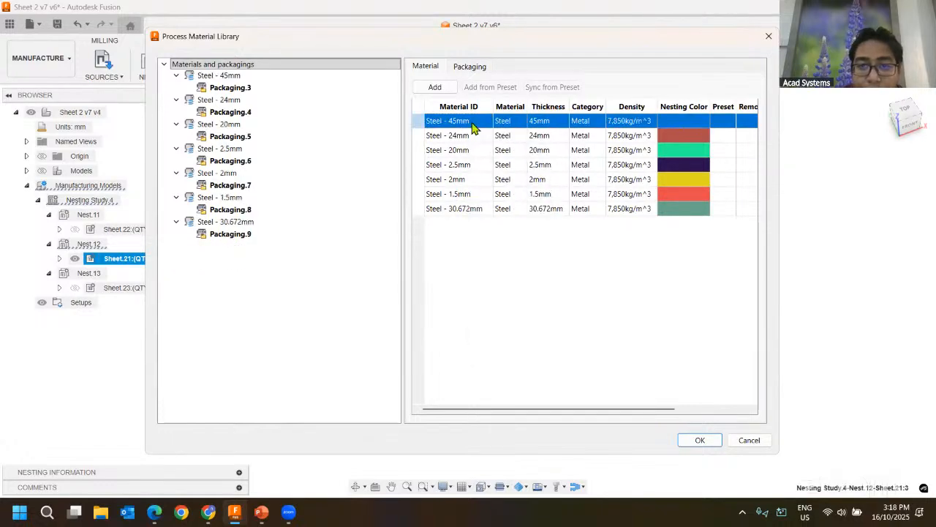
right_click(476, 125)
click(500, 208)
Step: Delete the Steel - 24mm, Steel - 20mm and Steel - 30.672mm materials from the library
right_click(471, 123)
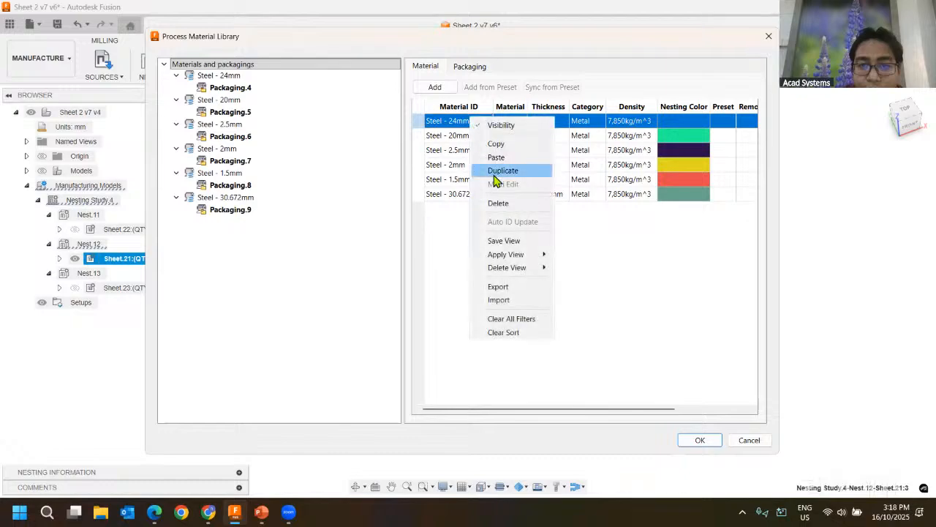
click(502, 205)
right_click(476, 124)
click(507, 205)
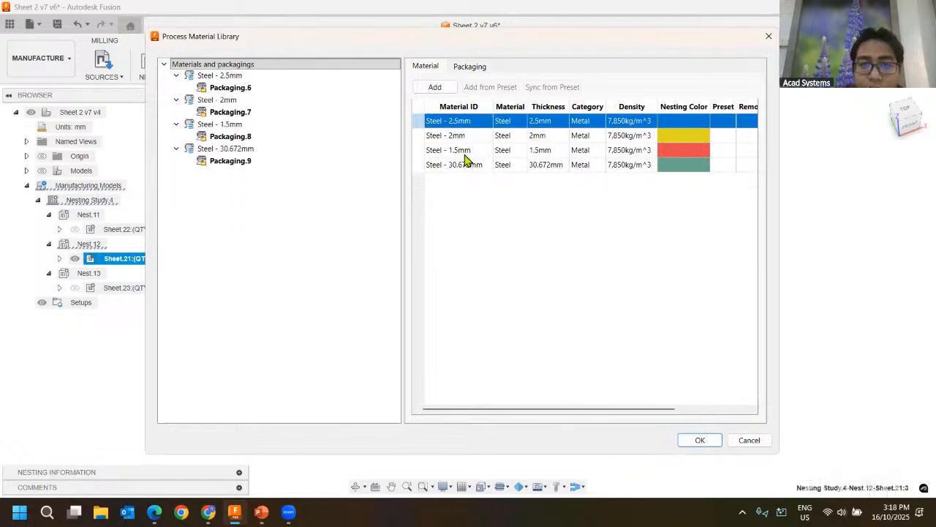
right_click(465, 163)
click(510, 250)
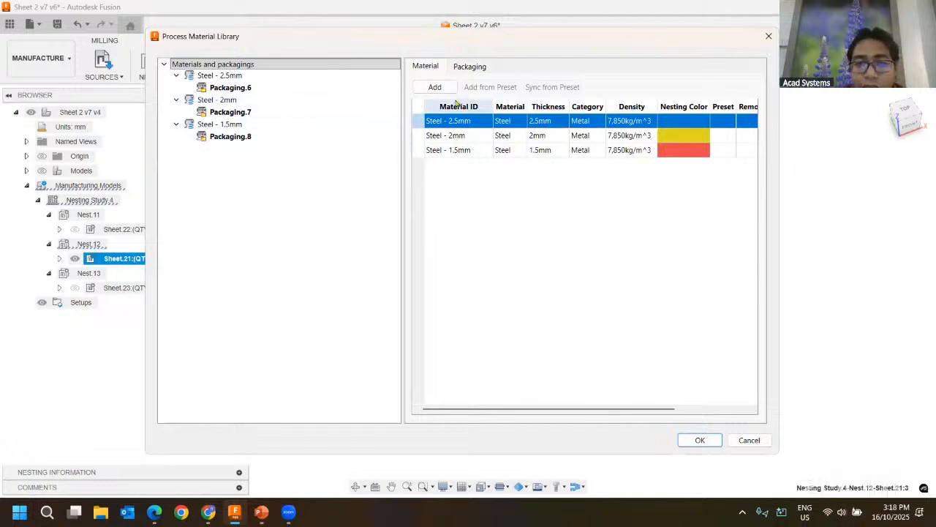
Step: Set the packaging width of the Steel - 2.5mm material to 700 mm
click(469, 66)
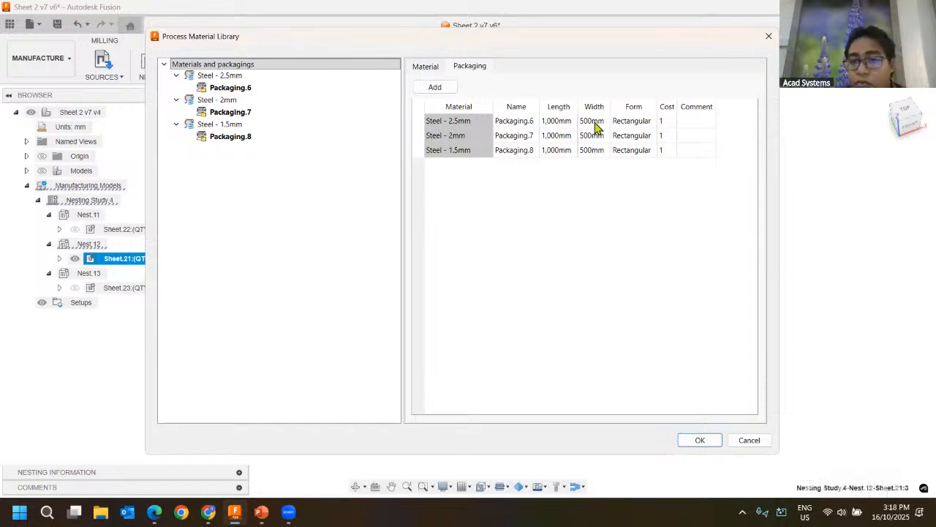
drag(557, 40, 581, 62)
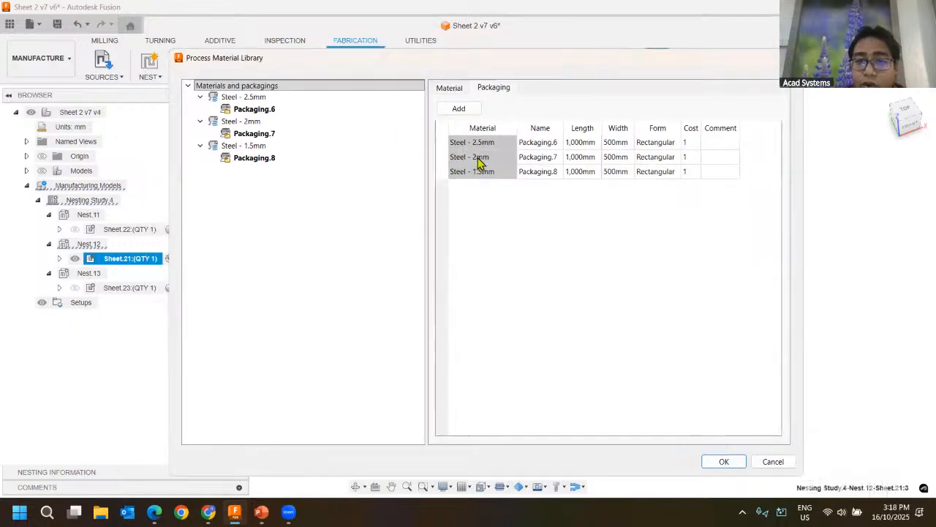
click(499, 146)
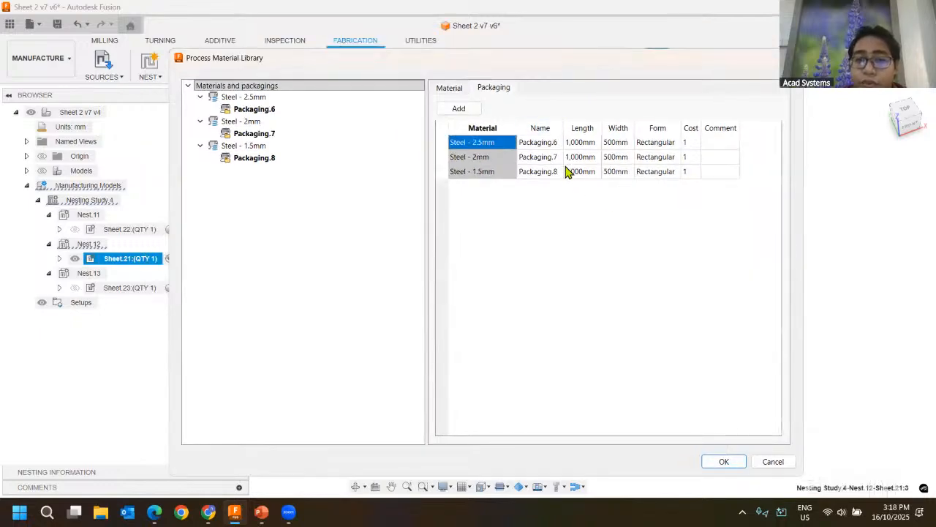
click(515, 172)
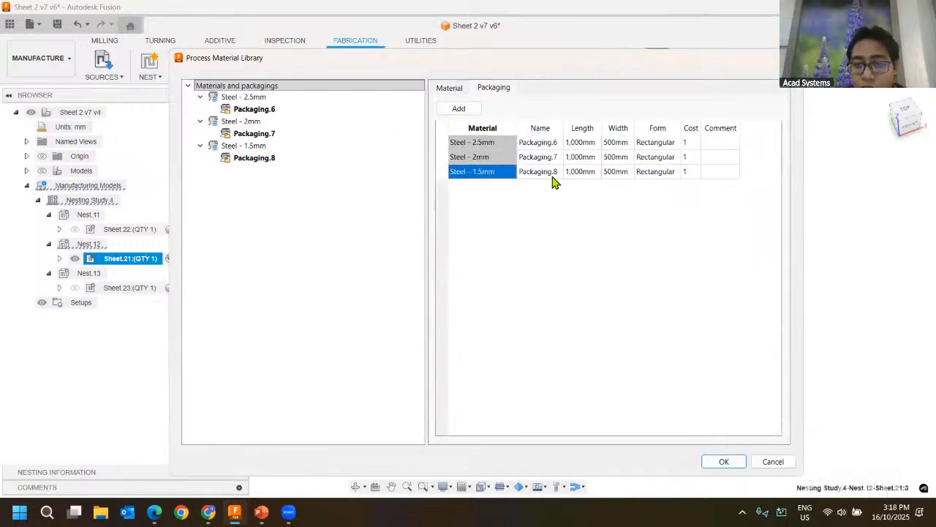
click(610, 143)
click(606, 143)
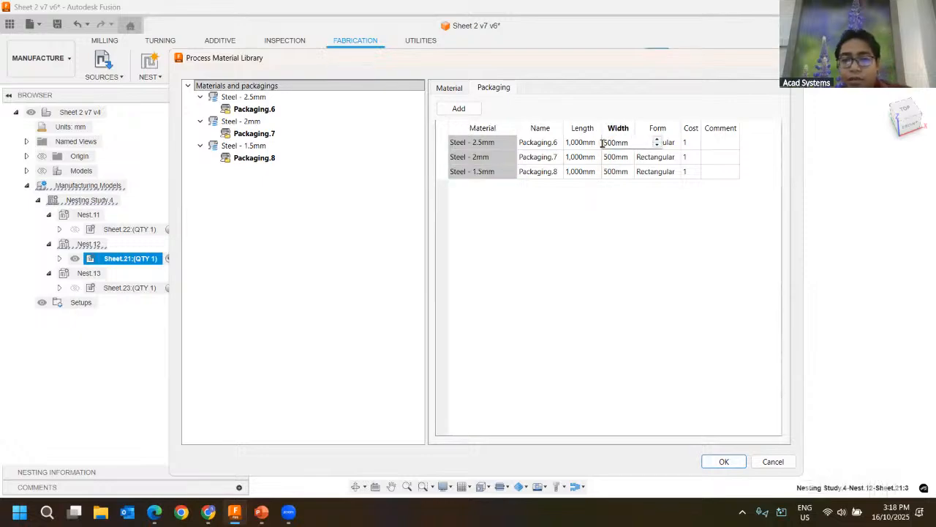
text(7)
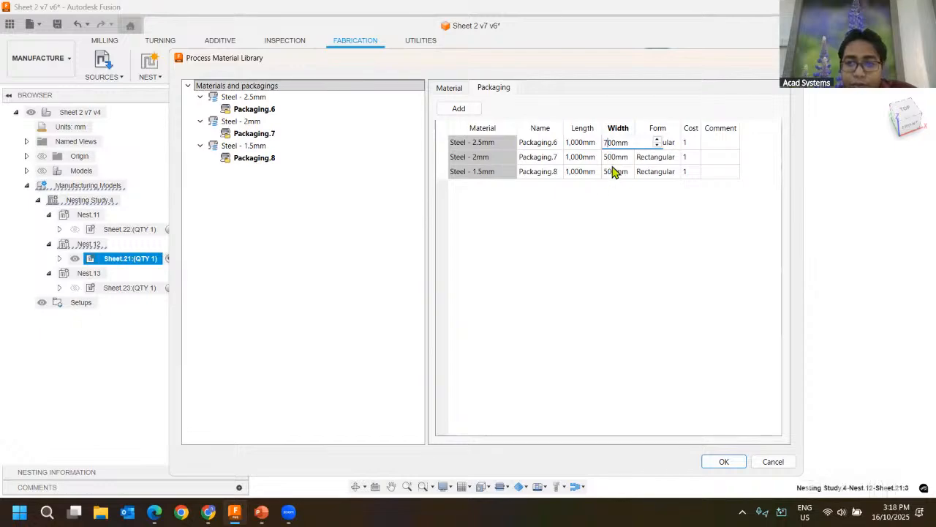
Step: Set the Steel - 1.5mm packaging's width to 700 mm and its length to 800 mm
click(611, 171)
drag(605, 171, 609, 171)
text(7)
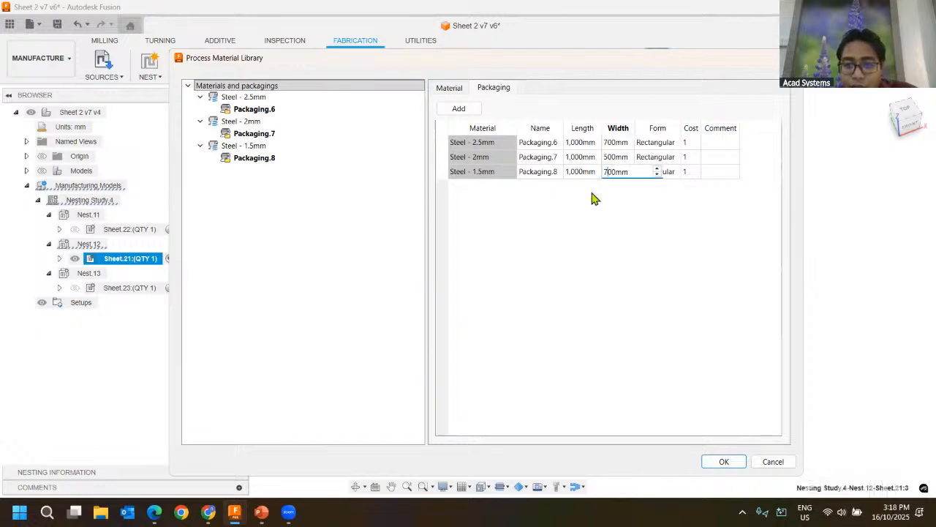
click(571, 172)
drag(576, 171, 554, 188)
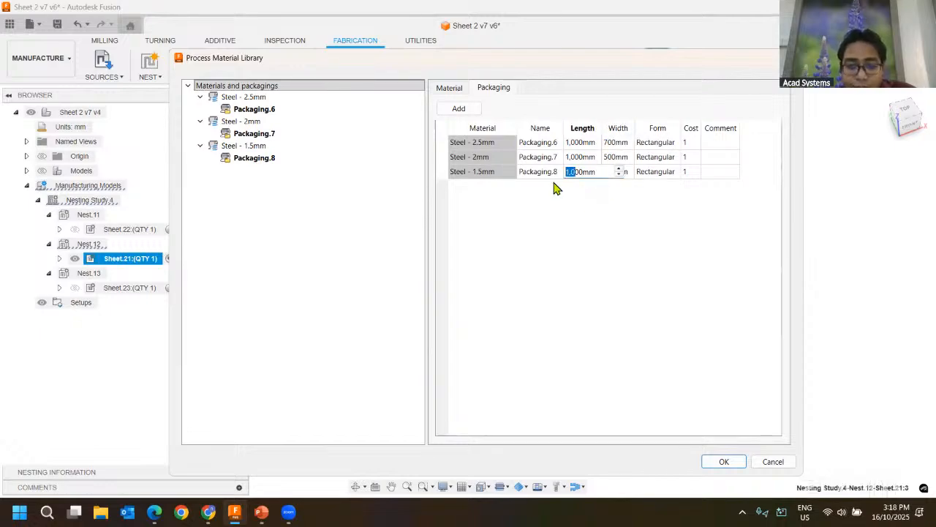
text(8)
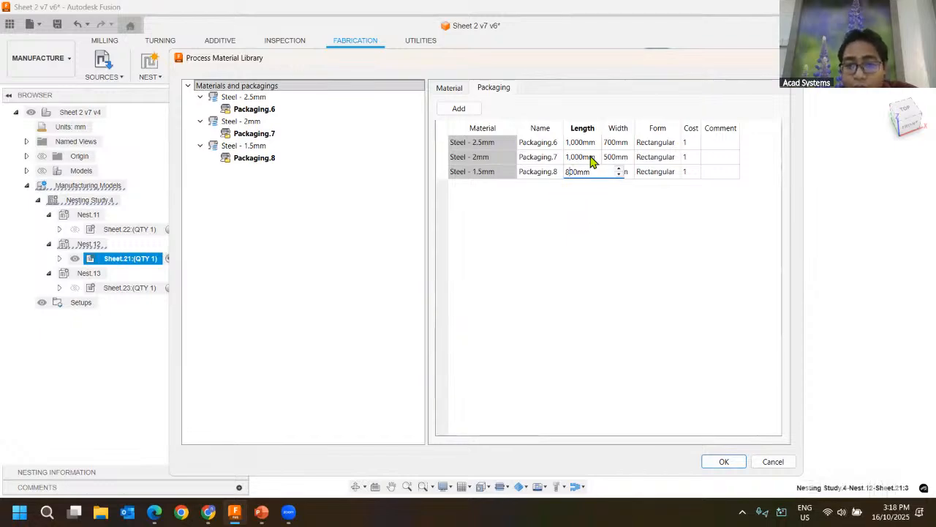
Step: Set the Steel - 2mm packaging's length to 200 mm
click(592, 158)
click(618, 218)
double_click(595, 158)
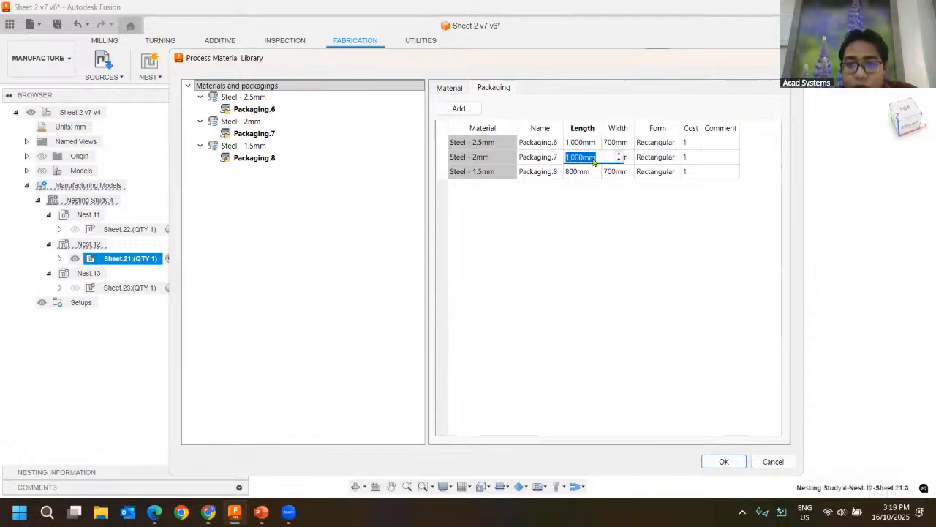
click(595, 160)
key(ctrl+a)
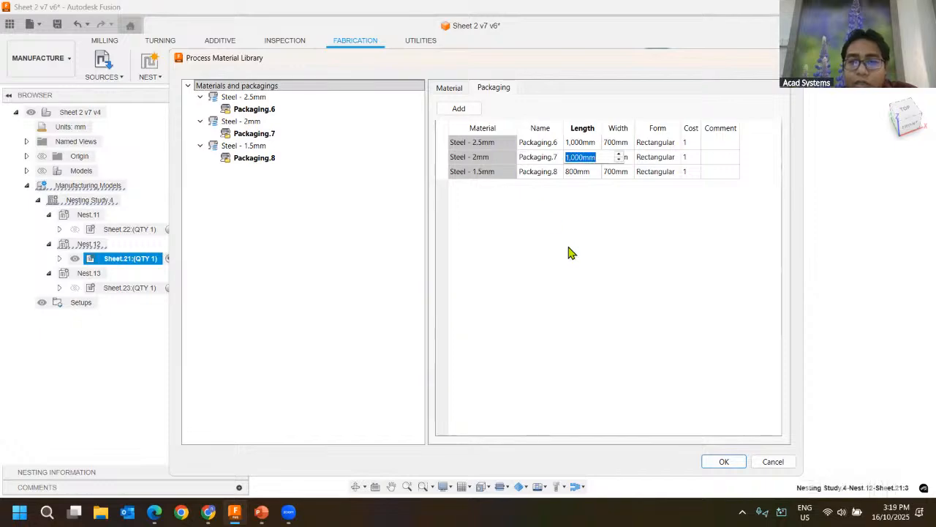
text(2)
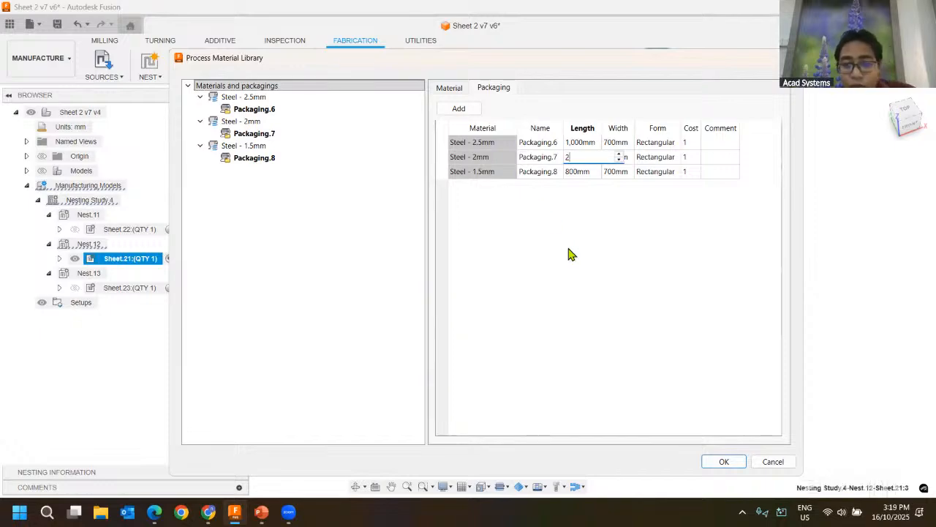
text(00)
key(Return)
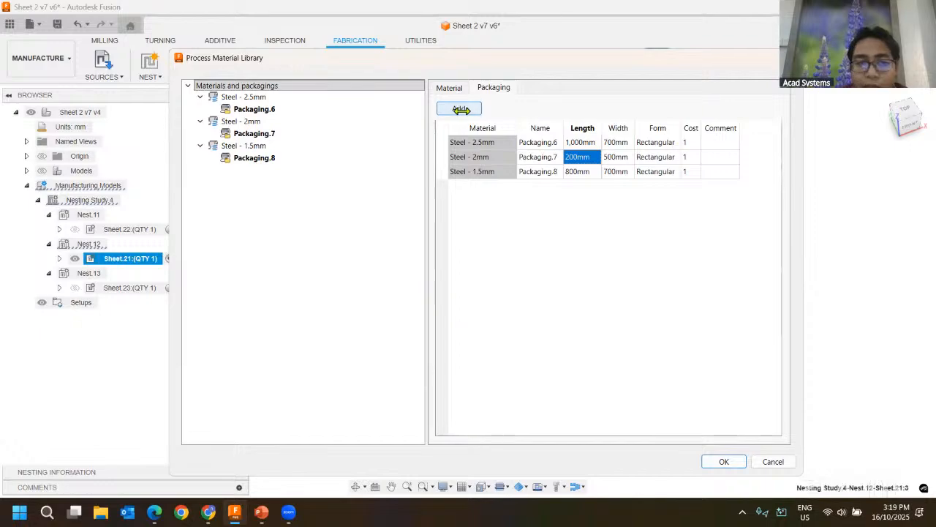
Step: Review the material list and the general properties of the Steel - 2.5mm material
click(447, 88)
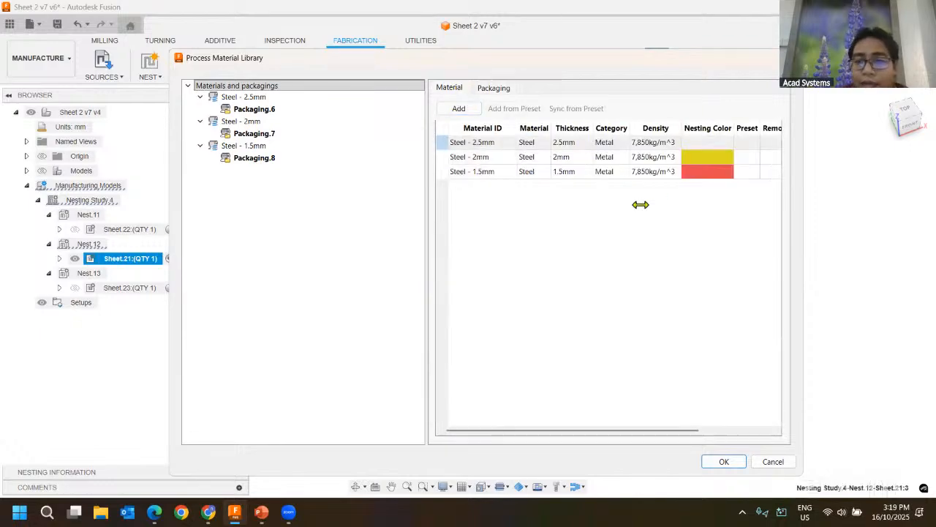
click(251, 101)
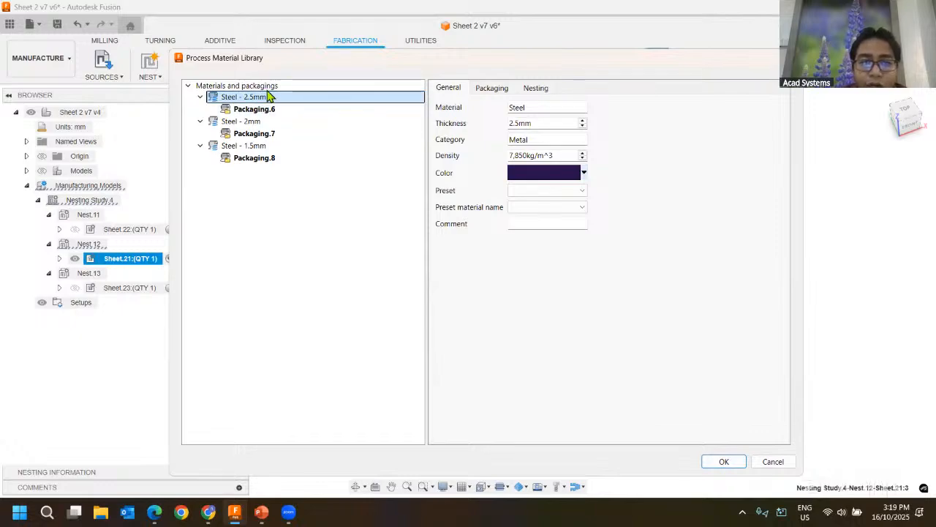
click(267, 87)
double_click(480, 157)
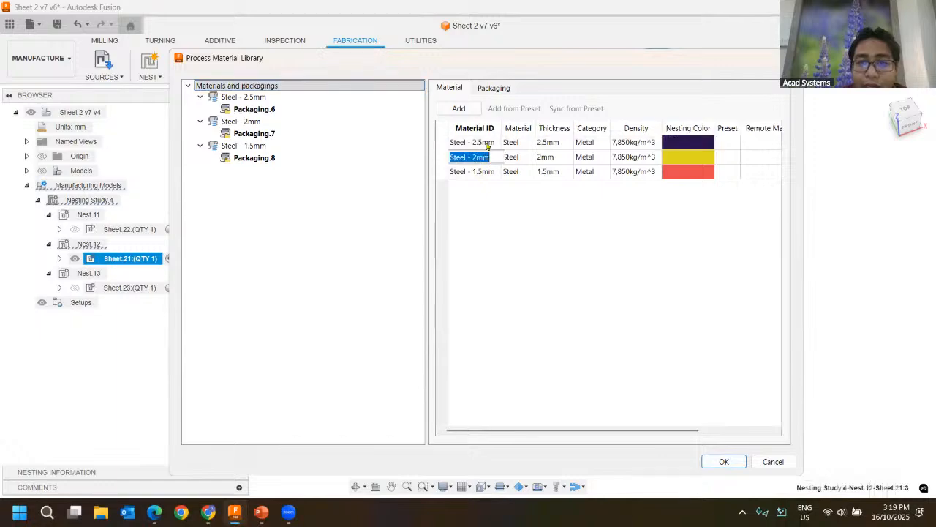
click(486, 143)
Step: Add a new material to the library and delete it again
click(459, 108)
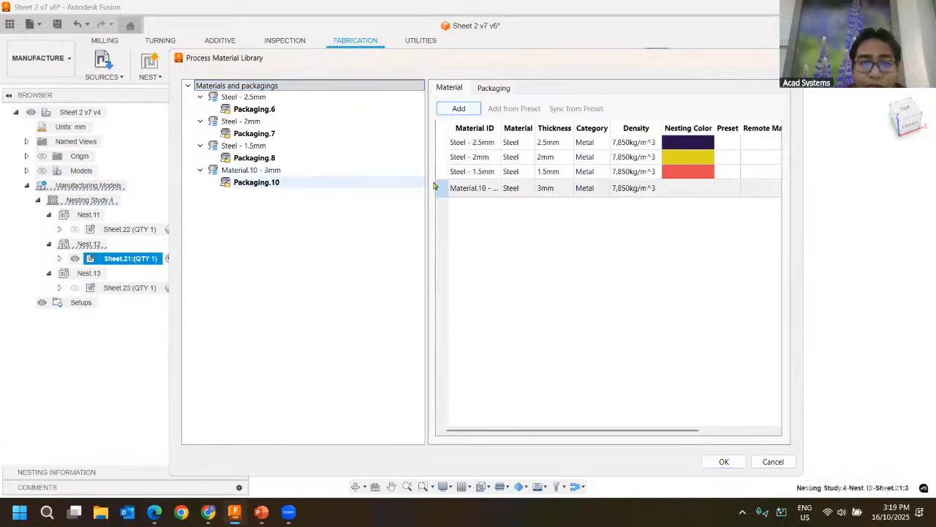
right_click(470, 187)
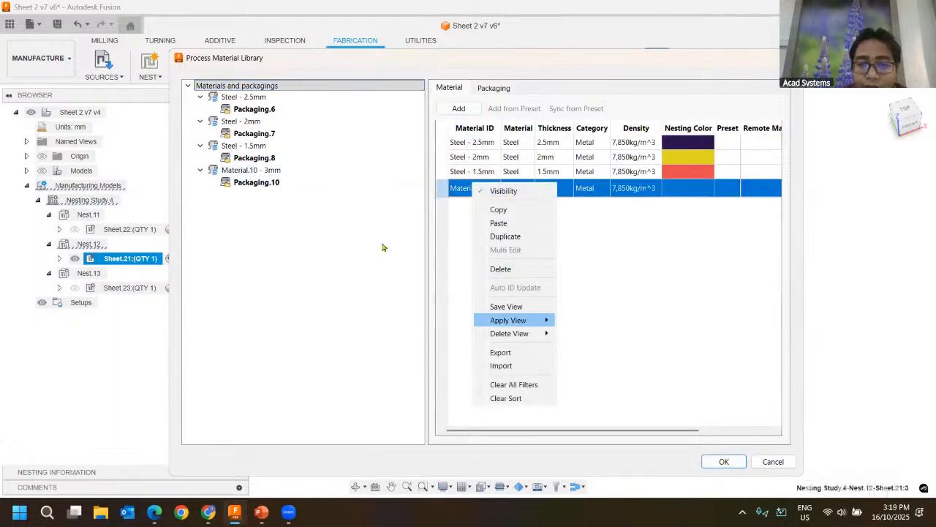
click(501, 268)
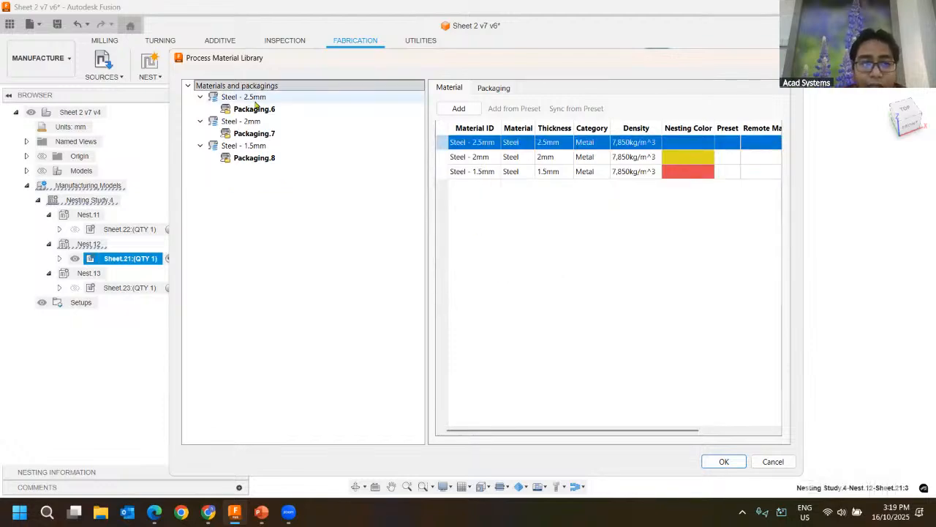
Step: Examine the thickness, category and packaging settings of the Steel - 2.5mm material
click(245, 96)
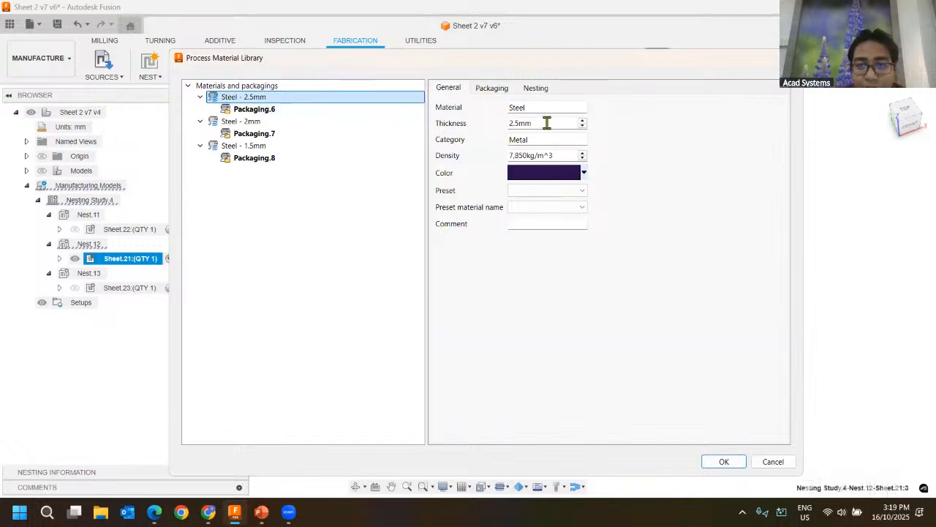
double_click(553, 124)
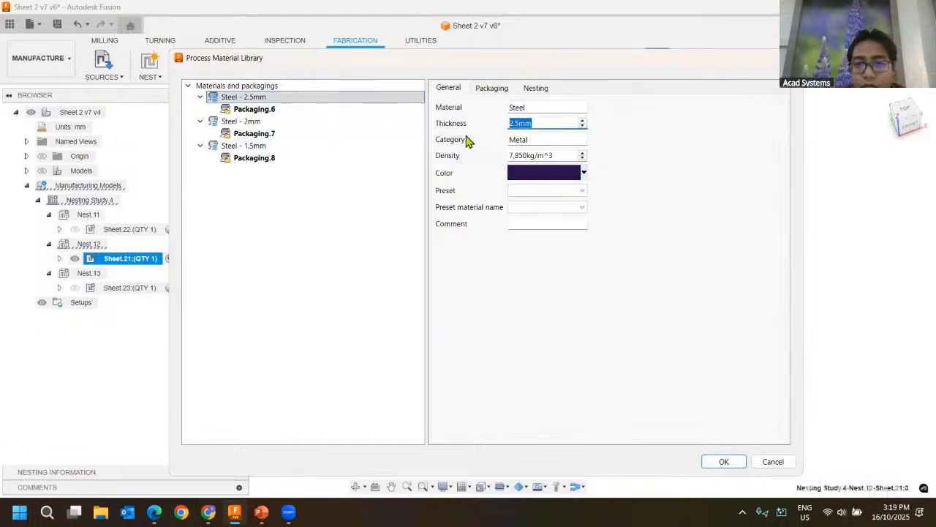
key(Tab)
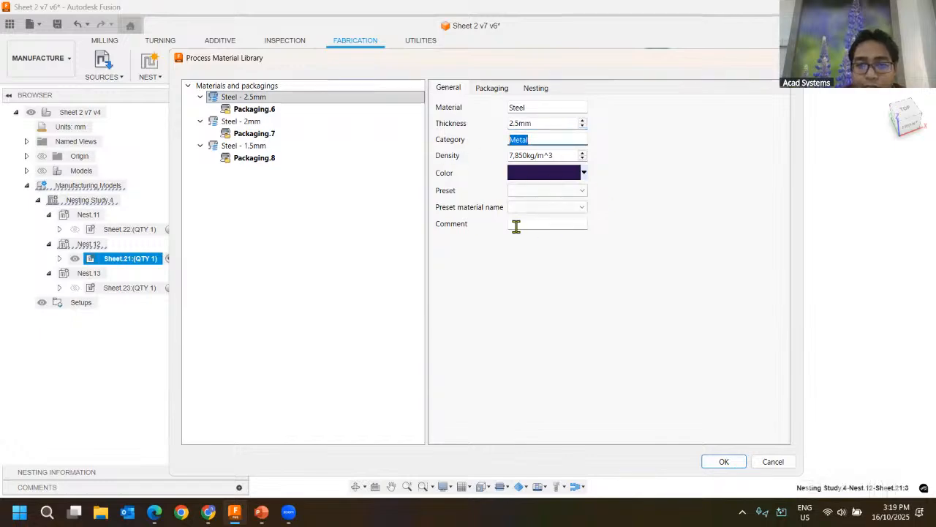
click(488, 88)
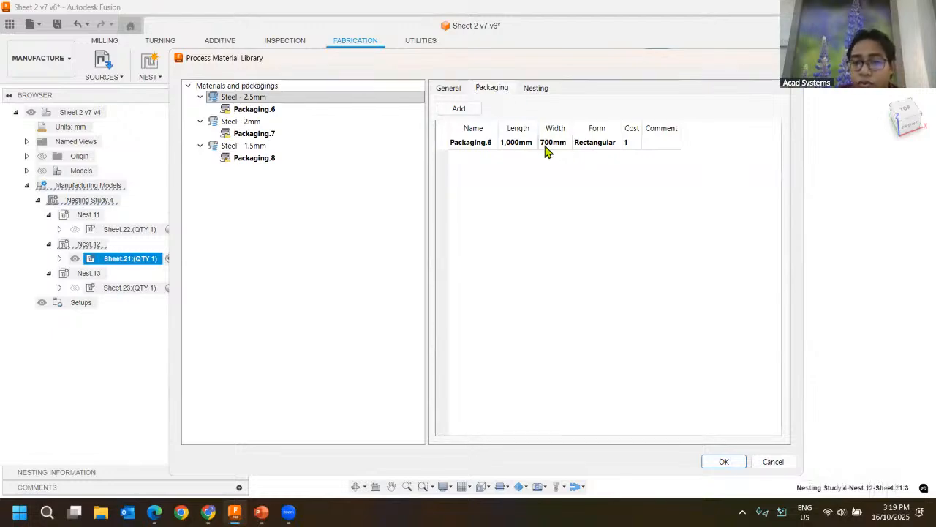
Step: Check the Steel - 2.5mm nesting settings against the nested sheet and set the material's frame width to 20 mm
click(528, 91)
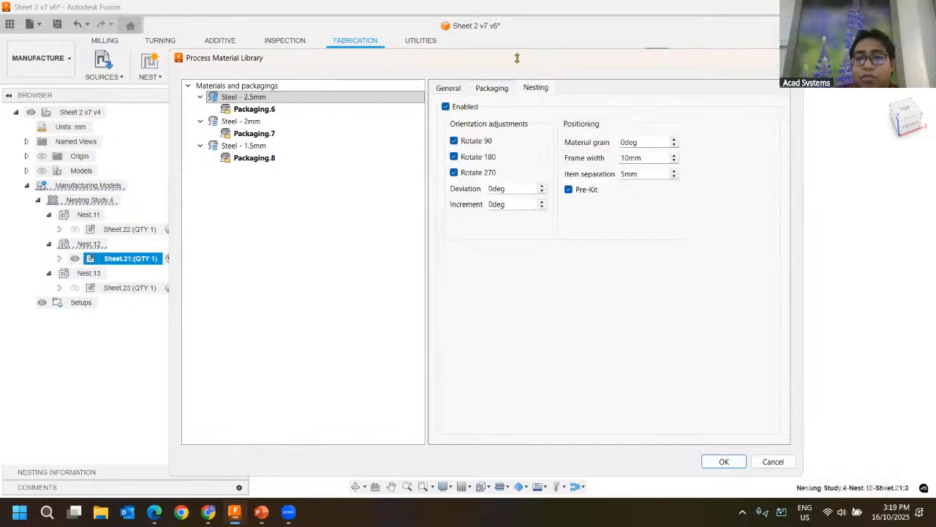
drag(500, 58, 591, 414)
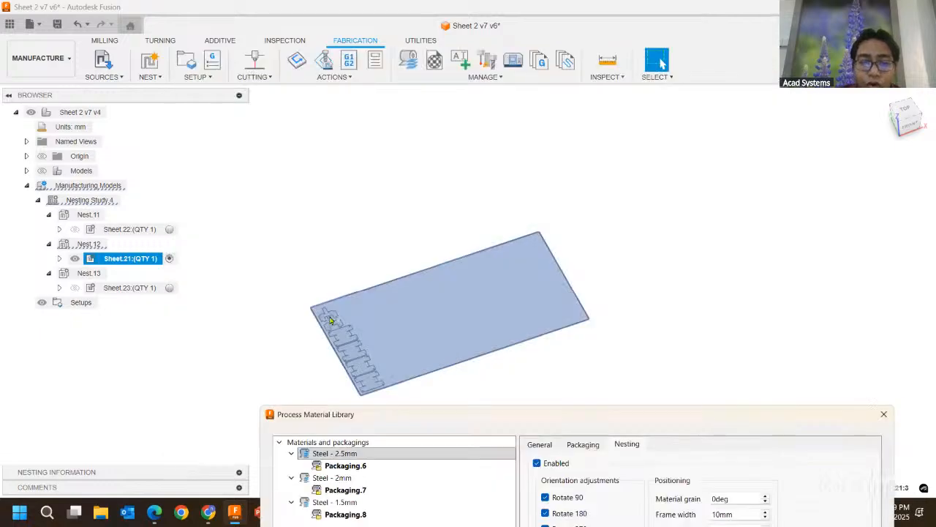
scroll(351, 327, up, 3)
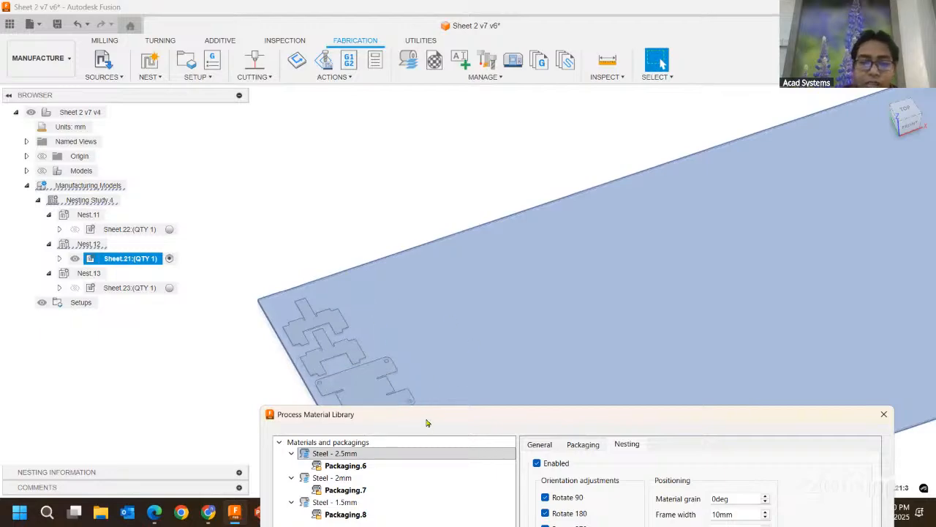
drag(427, 423, 341, 72)
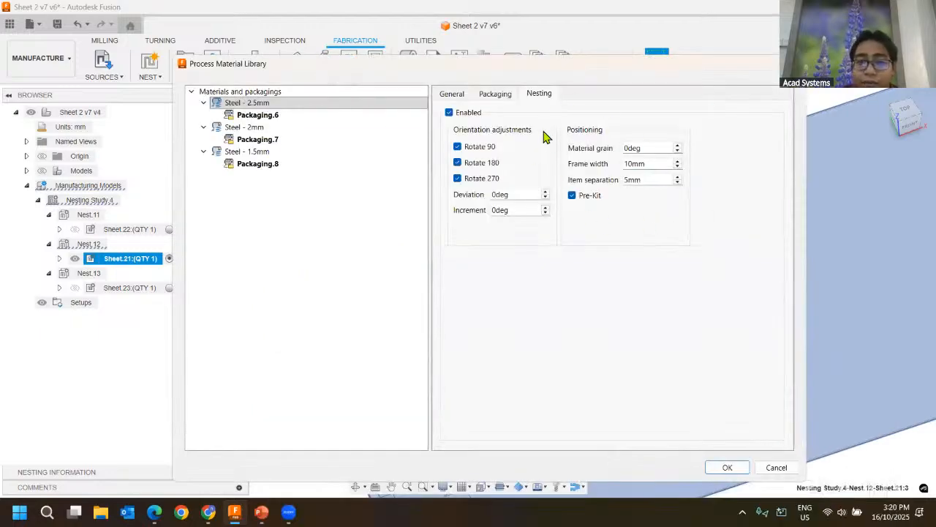
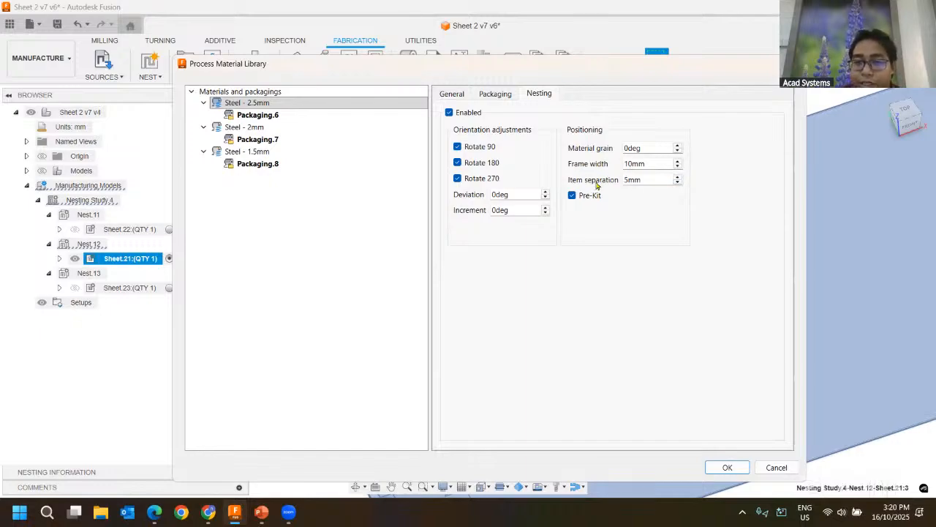
drag(594, 64, 401, 305)
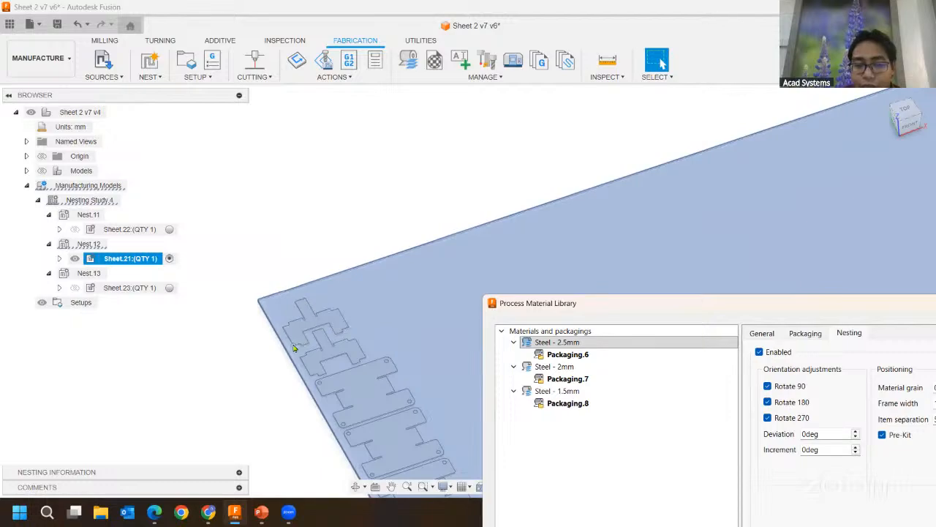
drag(603, 312, 259, 125)
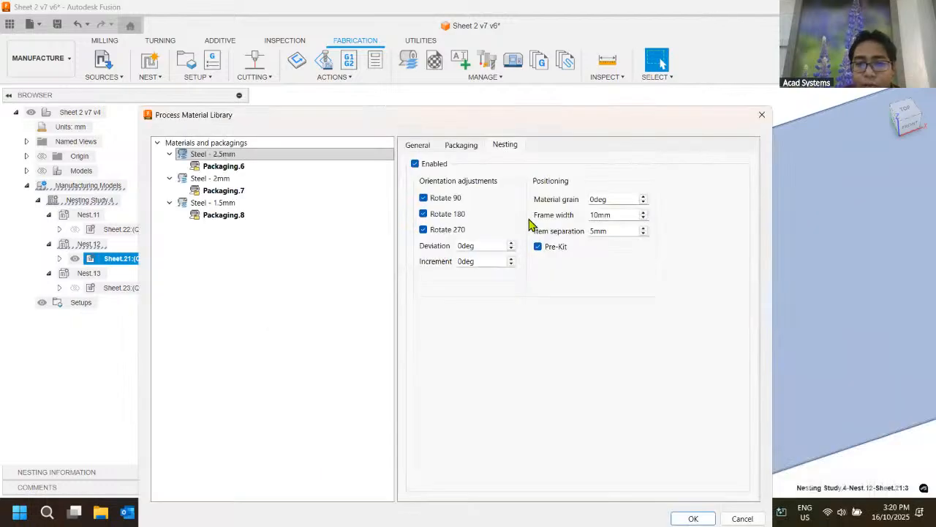
drag(633, 218, 578, 218)
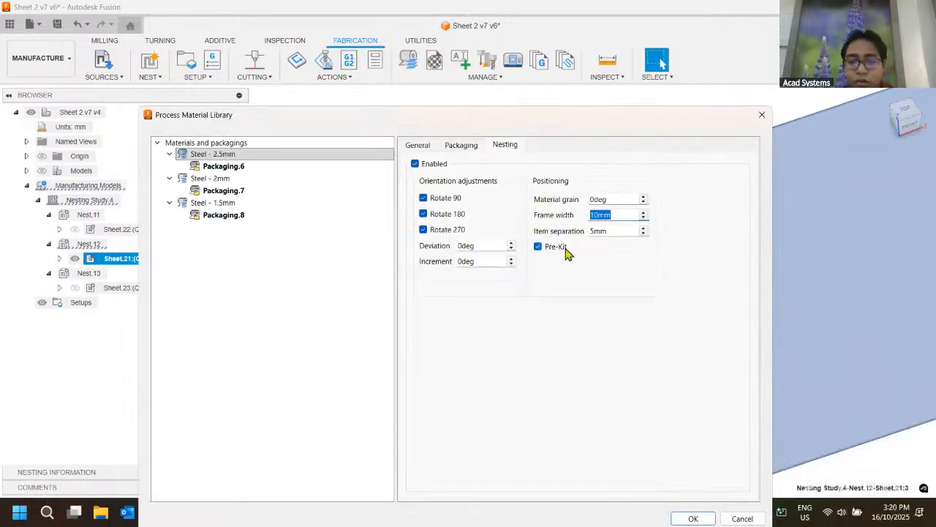
text(20mm)
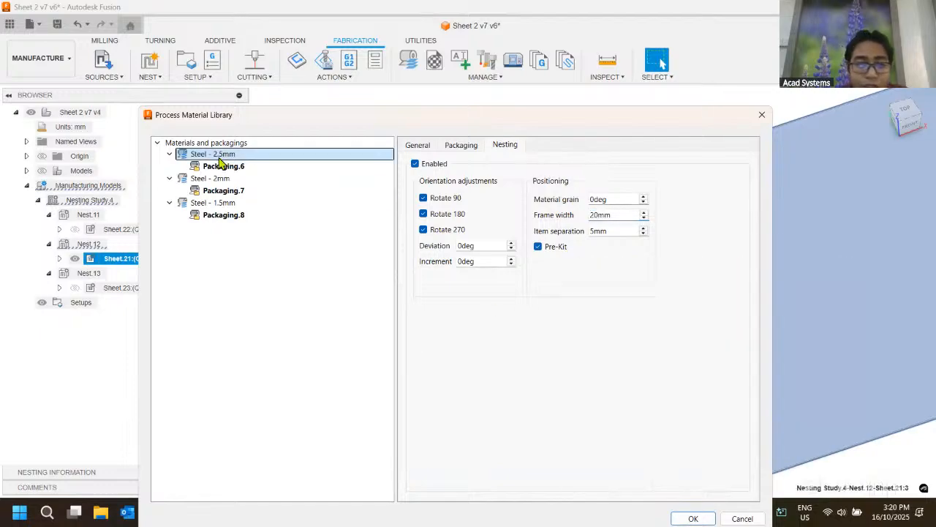
Step: Set the nesting frame width of the Steel - 2mm material to 20 mm
click(220, 178)
click(505, 145)
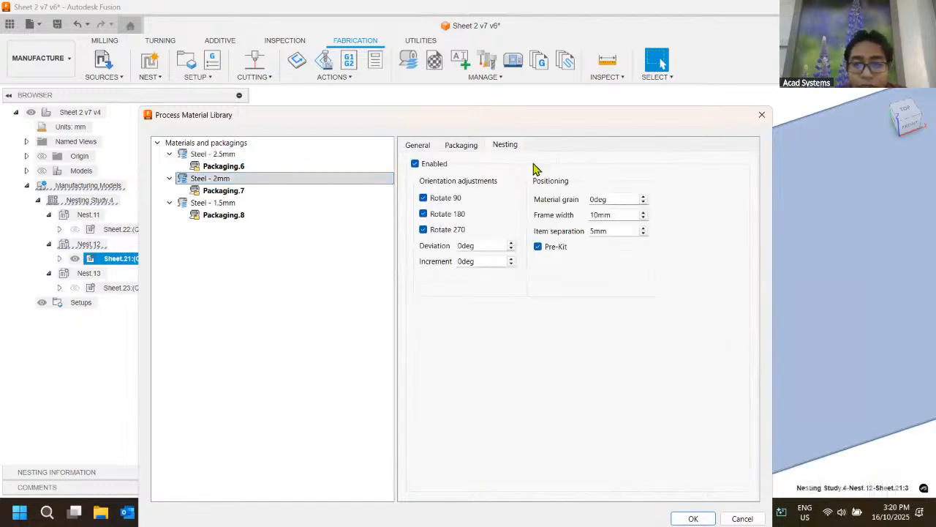
double_click(613, 214)
text(w)
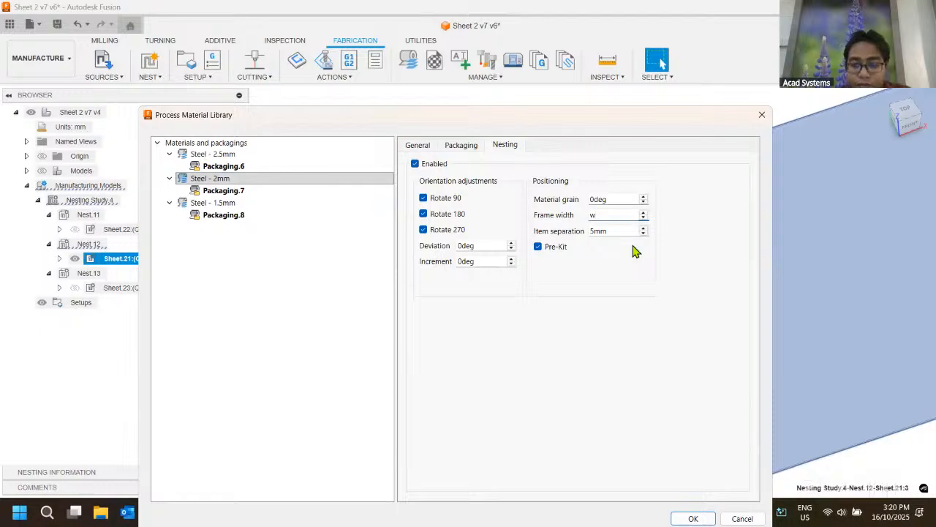
Step: Set the nesting frame width of the Steel - 1.5mm material to 20 mm
click(239, 205)
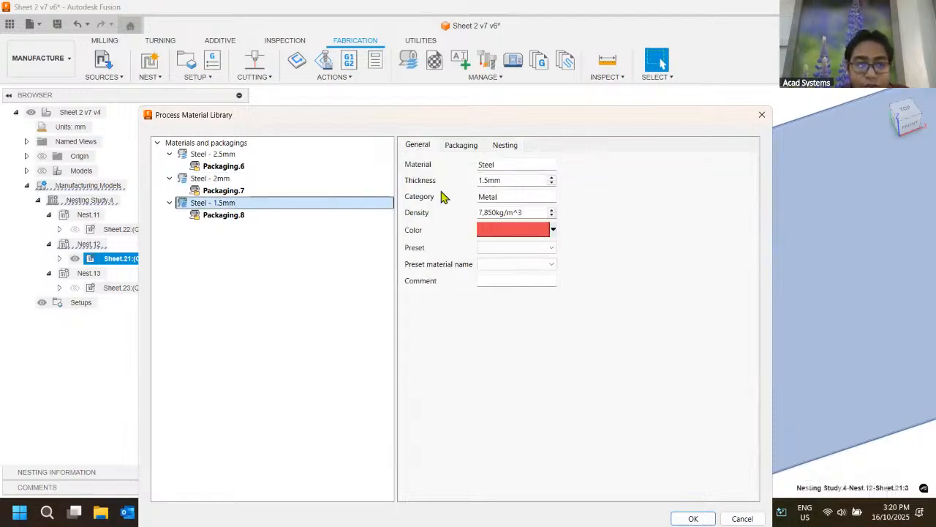
click(504, 145)
double_click(612, 215)
text(20mm)
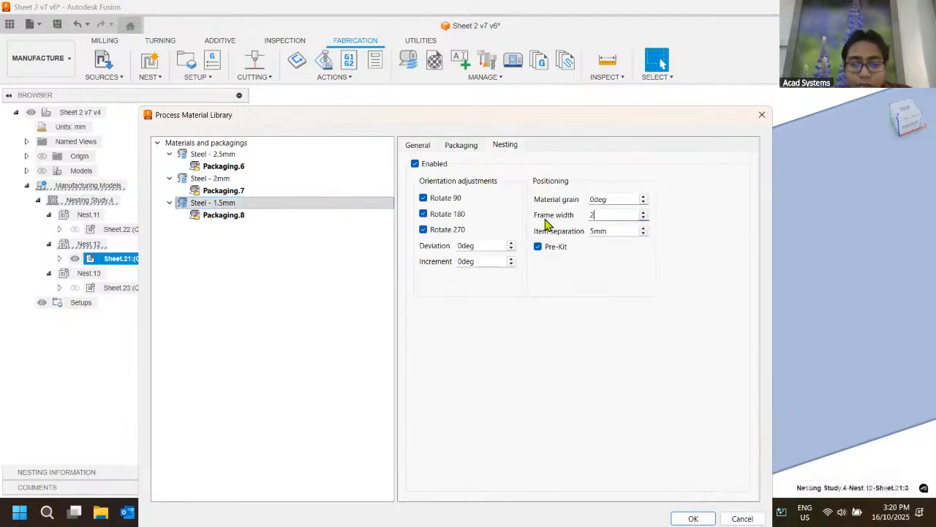
Step: Set the nesting item separation of the Steel - 2mm material to 8 mm
click(223, 179)
click(505, 145)
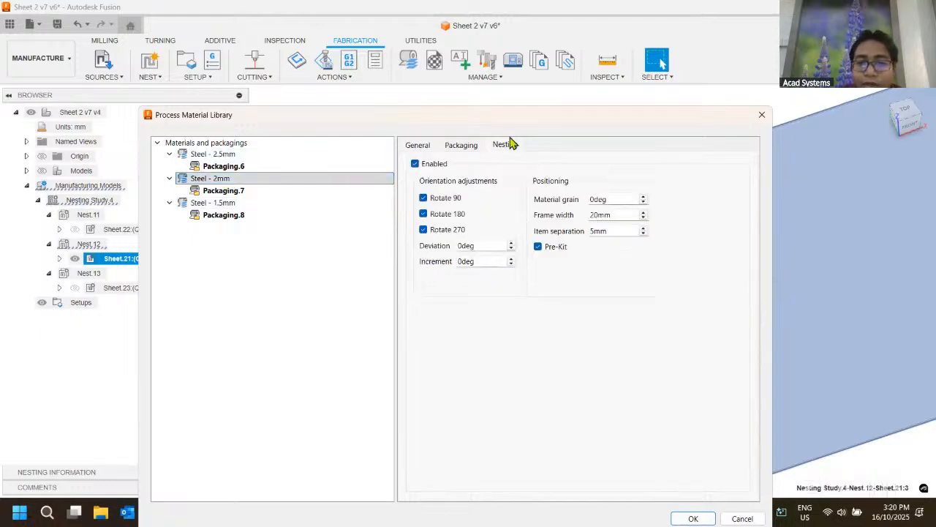
double_click(584, 231)
drag(483, 119, 761, 360)
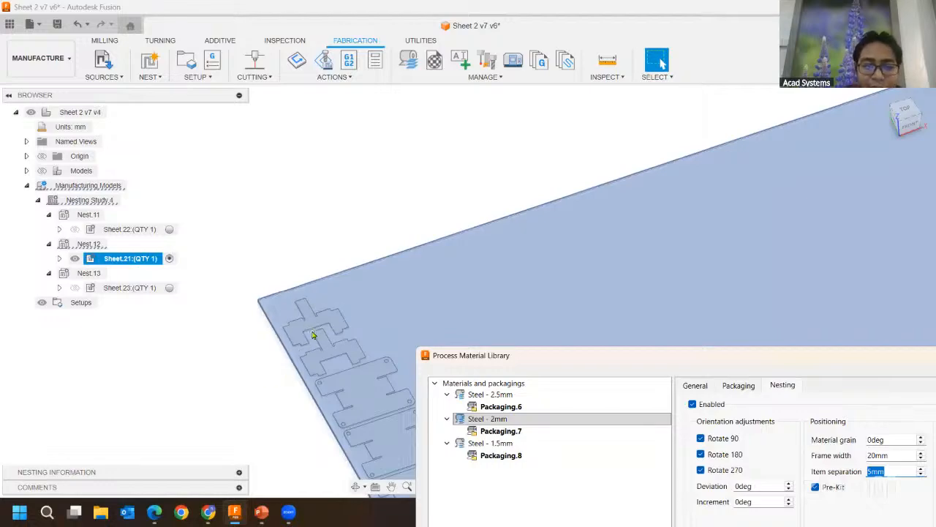
drag(606, 360, 314, 122)
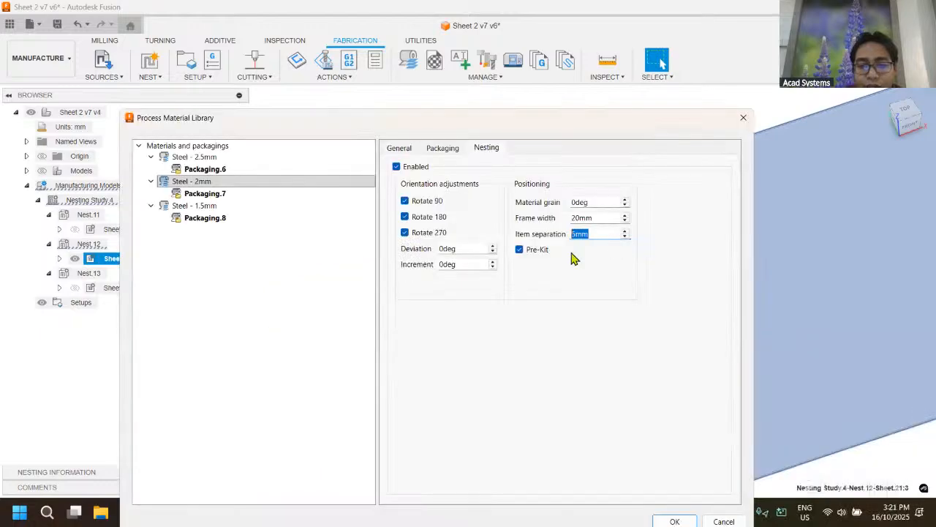
click(592, 234)
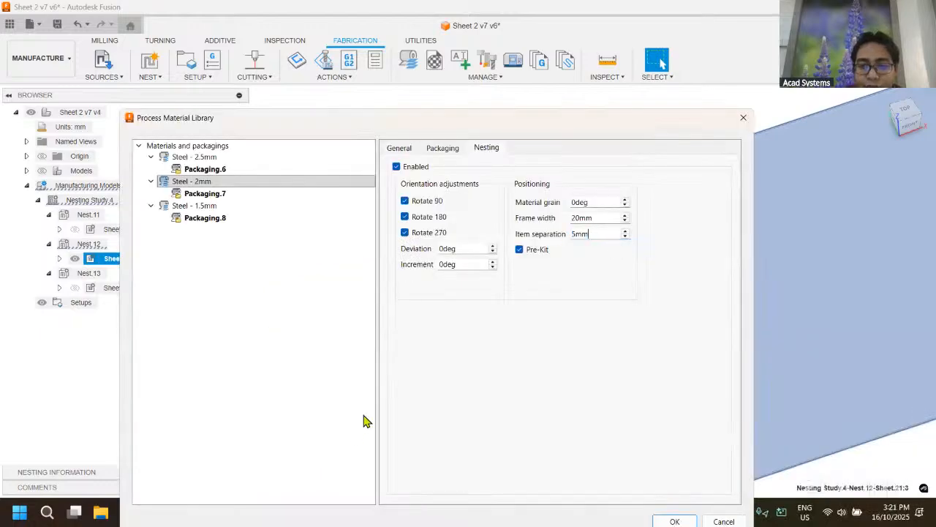
double_click(585, 234)
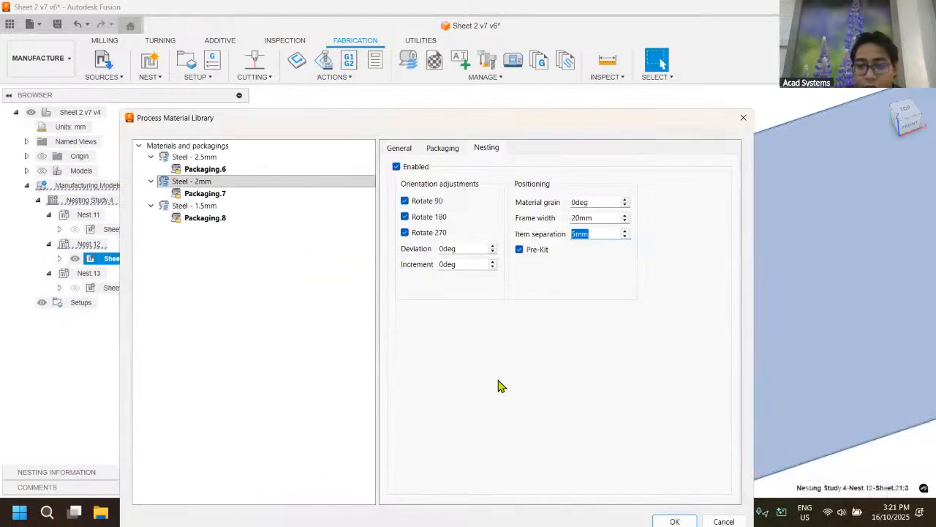
drag(596, 234, 531, 234)
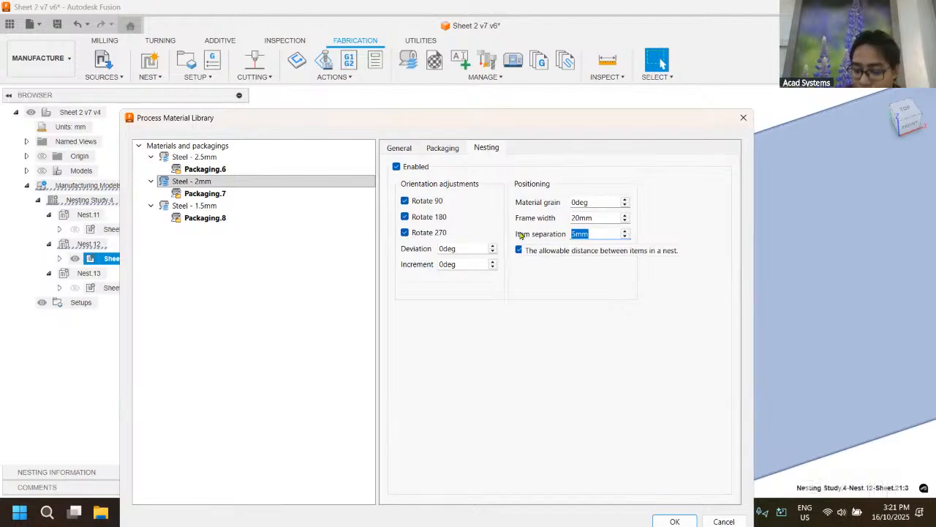
click(608, 217)
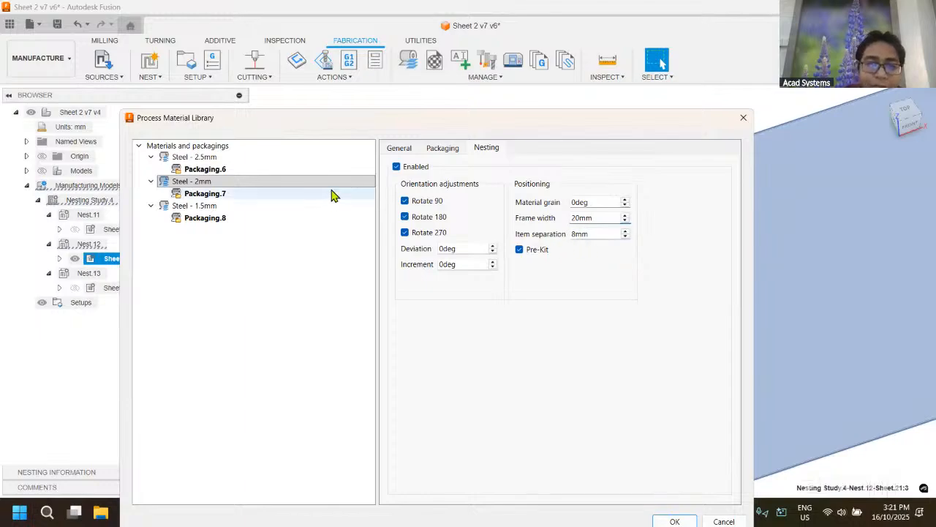
Step: Review the Steel - 2mm material grain setting and save the process material library changes
click(579, 201)
drag(512, 125, 609, 399)
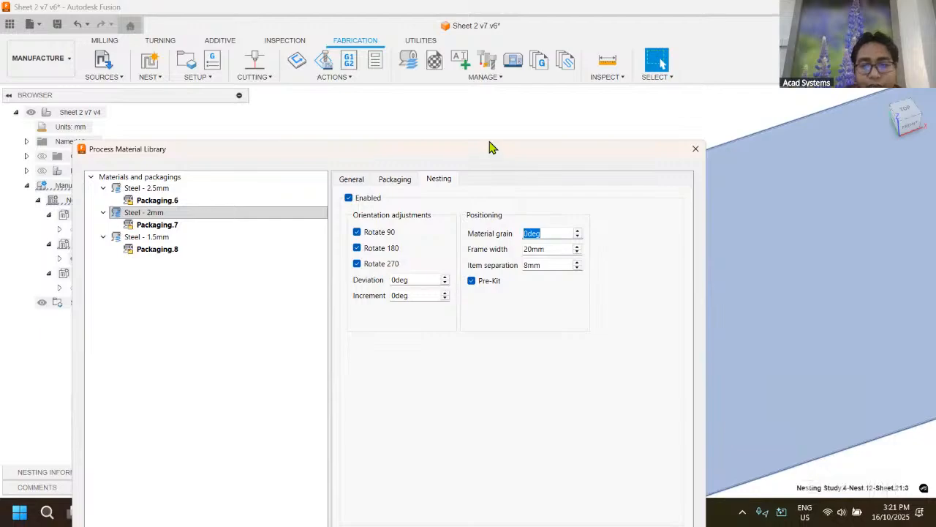
drag(490, 149, 483, 61)
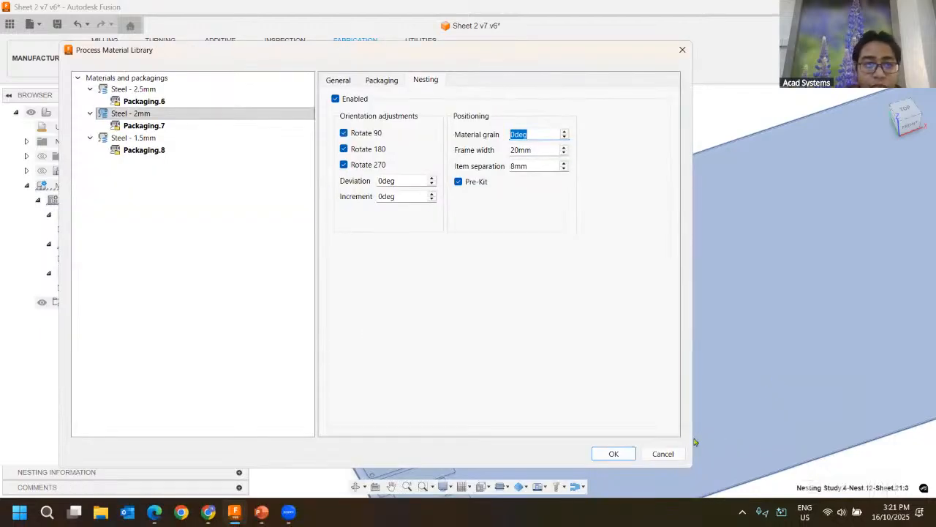
click(609, 454)
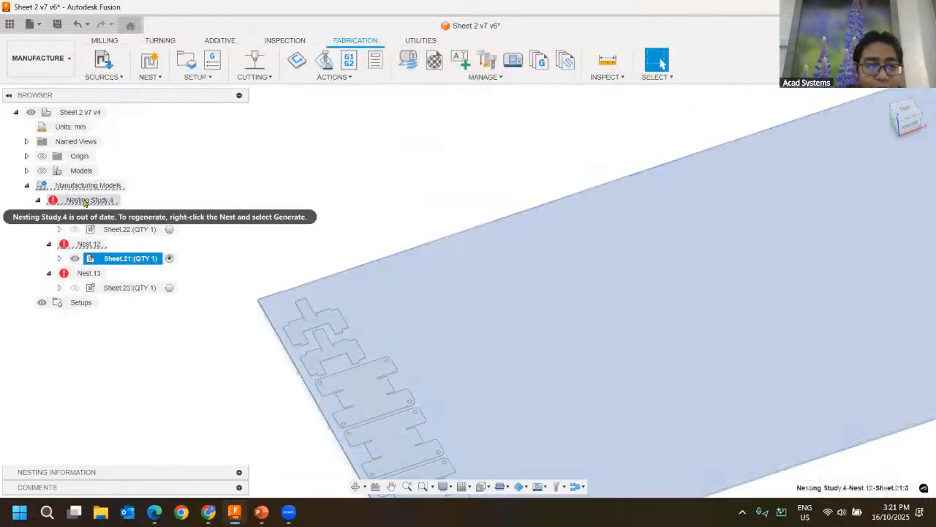
right_click(88, 200)
click(392, 172)
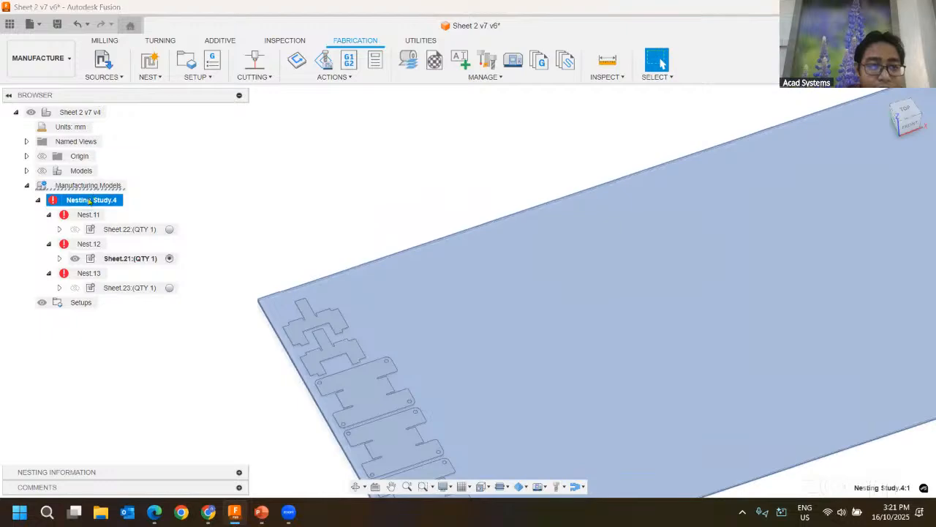
right_click(94, 199)
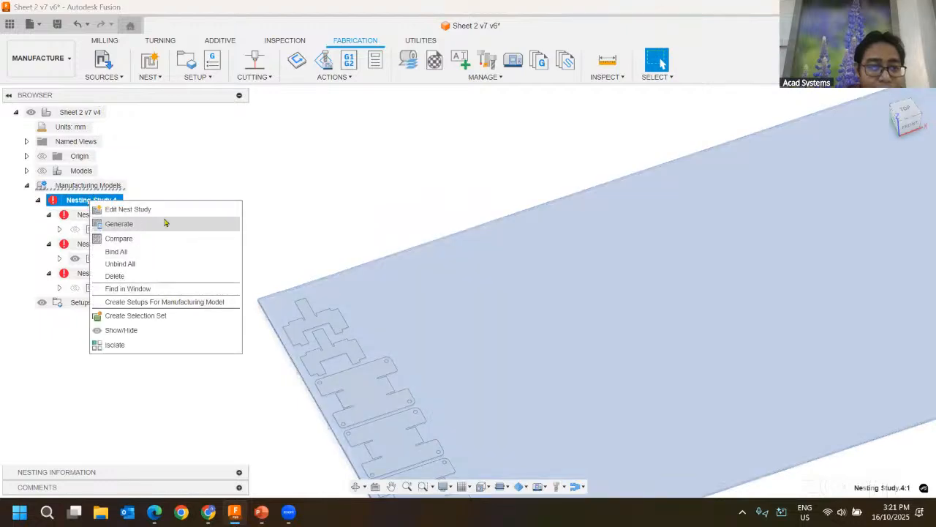
click(257, 178)
Step: Create a new nest study with a single-value job quantity of 4
click(149, 63)
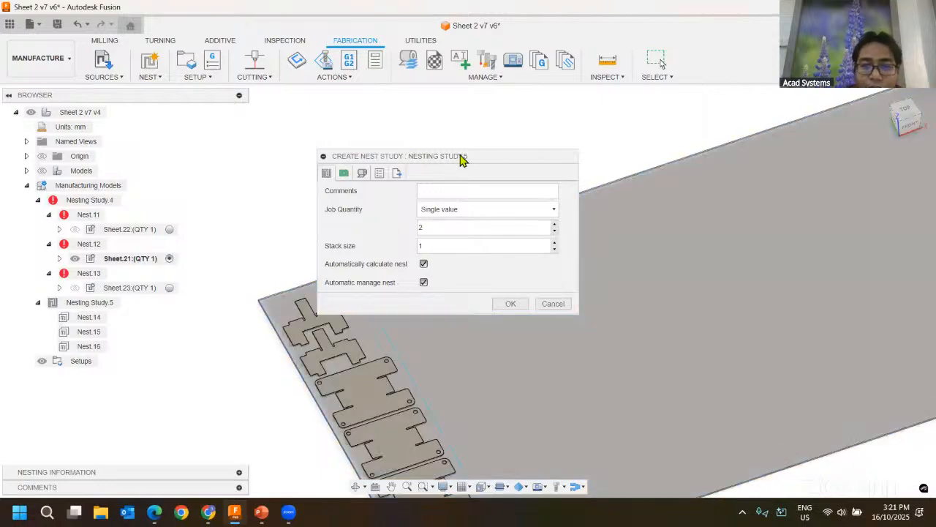
drag(462, 161, 598, 136)
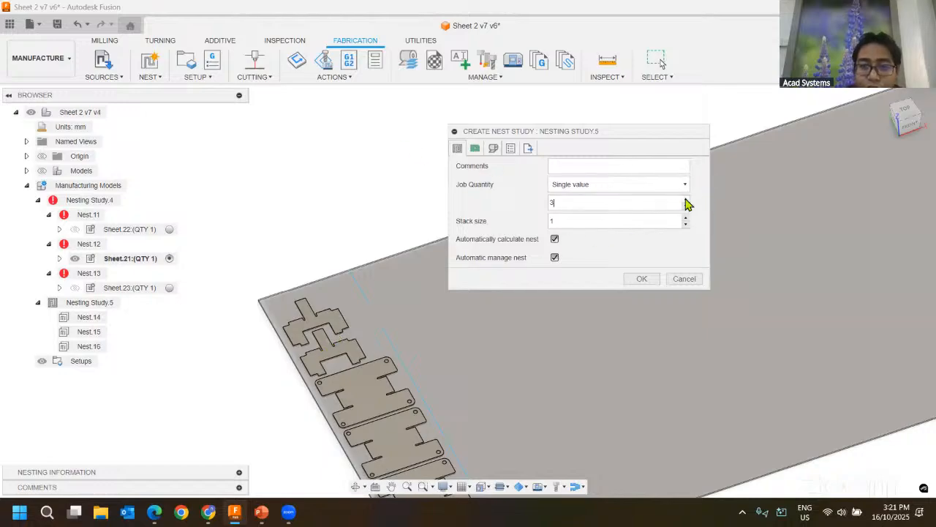
click(685, 199)
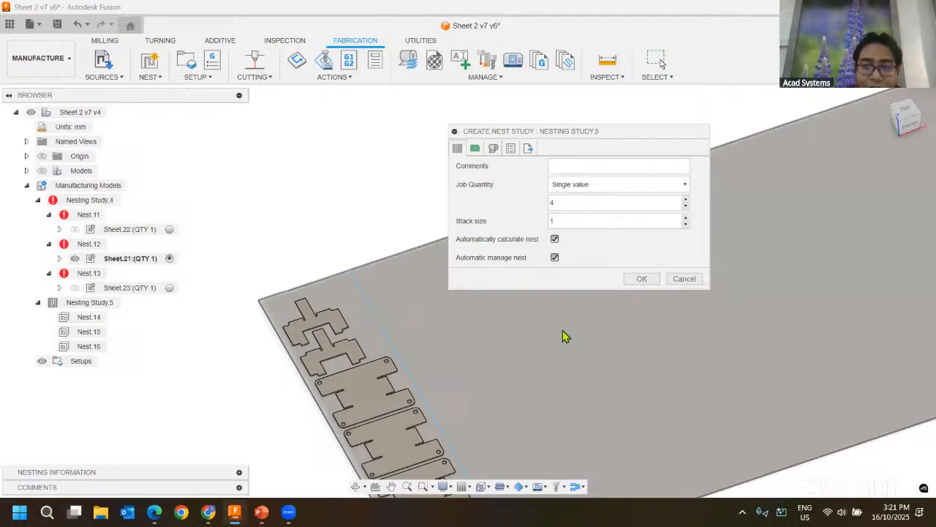
click(641, 279)
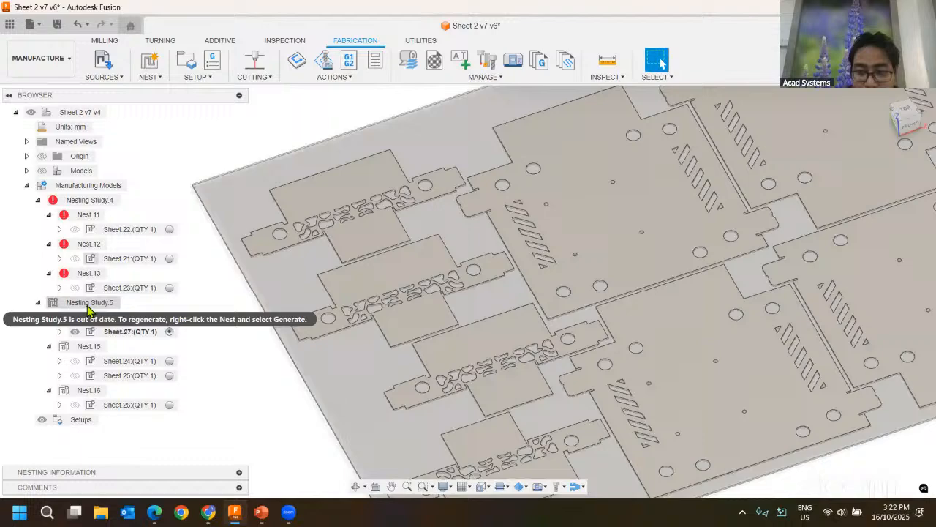
Step: Display Sheet.24 of Nesting Study.5 and examine the layout and spacing of its nested parts
click(89, 304)
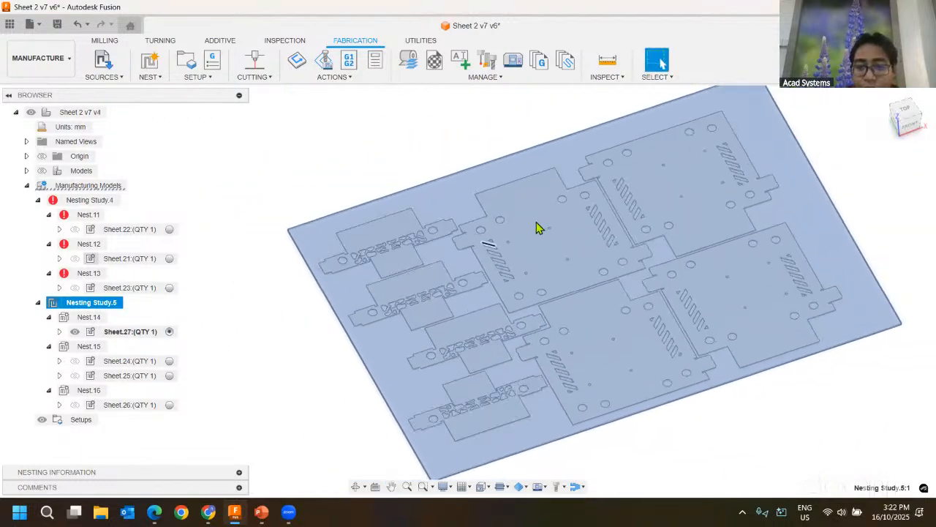
click(169, 361)
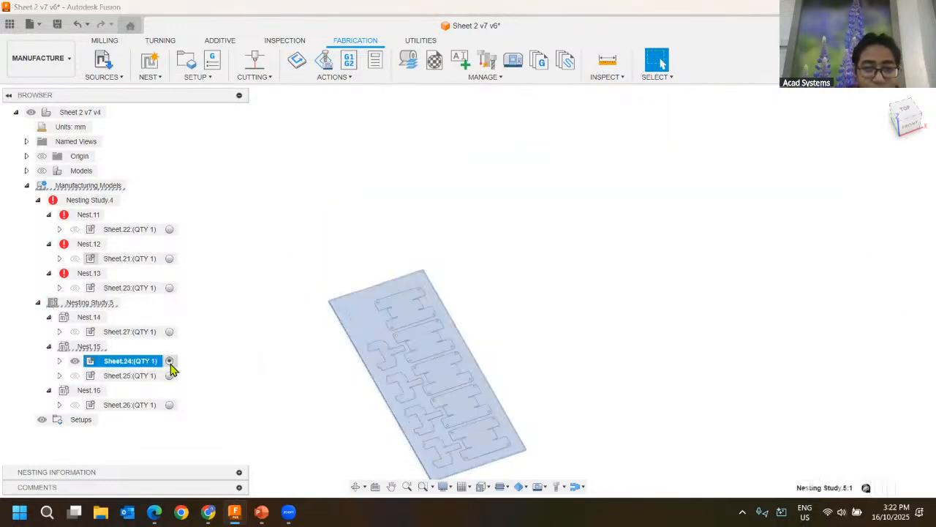
scroll(455, 274, up, 5)
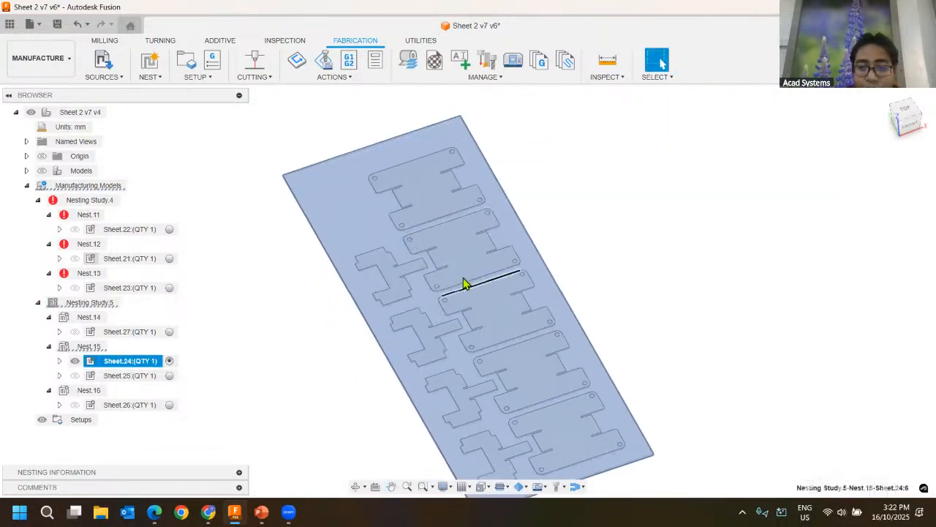
scroll(439, 263, down, 3)
scroll(410, 198, up, 4)
scroll(388, 185, down, 3)
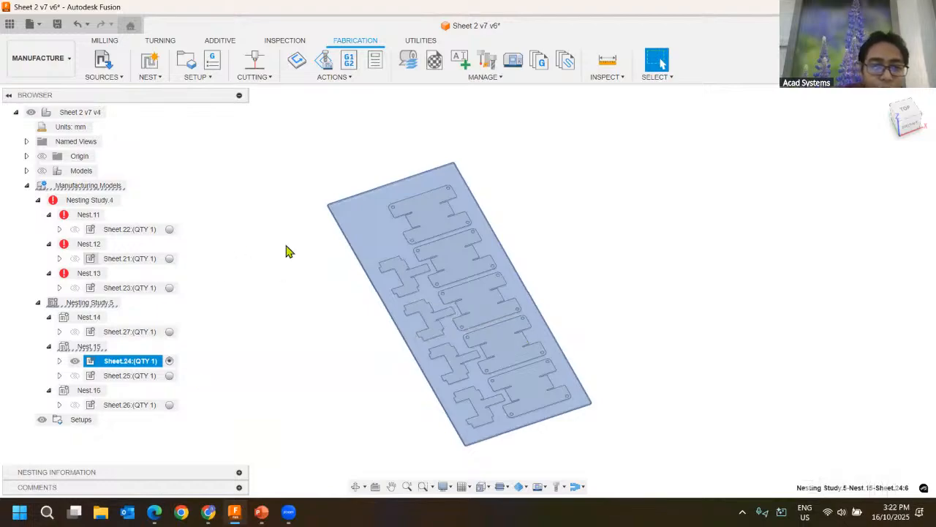
Step: Edit Nesting Study.5 to a job quantity of 6 and recalculate its nests
right_click(86, 310)
click(122, 318)
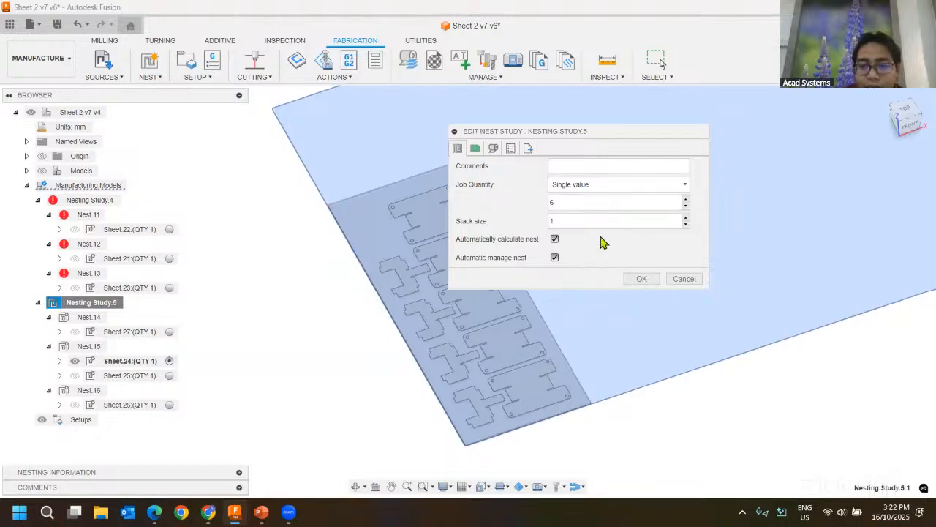
click(639, 279)
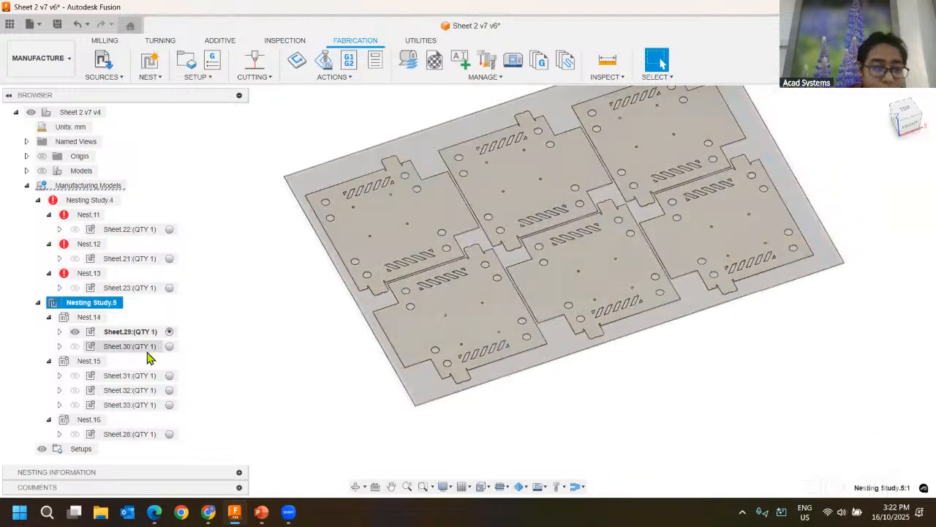
Step: Display Sheet.29 to Sheet.33 of Nest.14 and Nest.15 one by one and examine how their parts are distributed
click(167, 376)
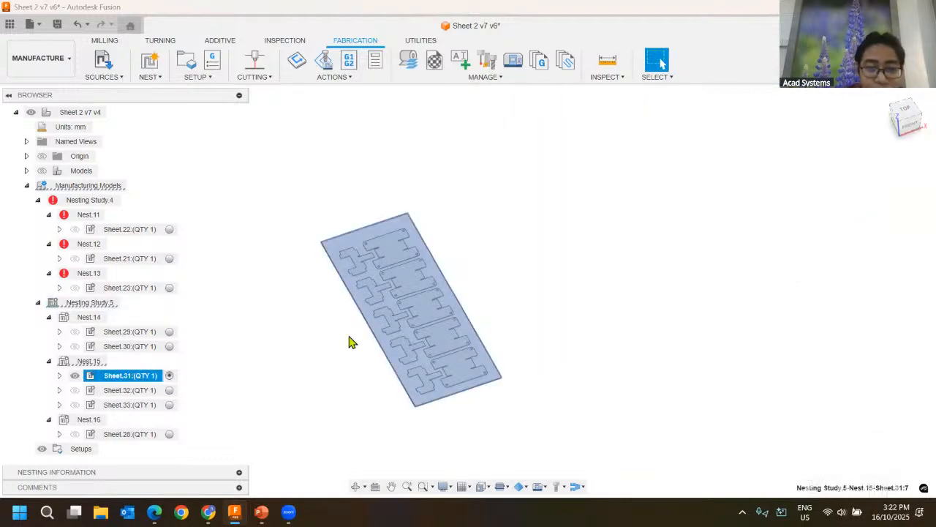
click(170, 390)
click(170, 404)
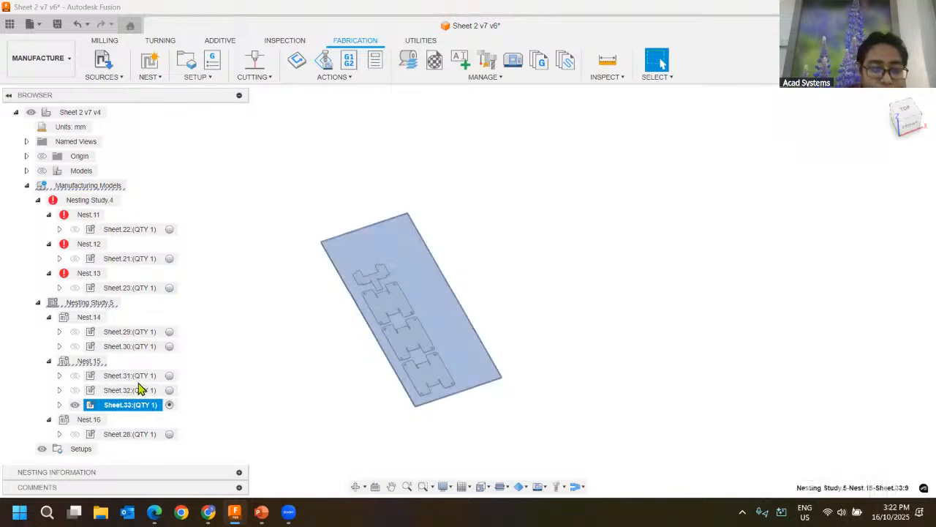
middle_drag(259, 351, 392, 305)
scroll(322, 338, up, 3)
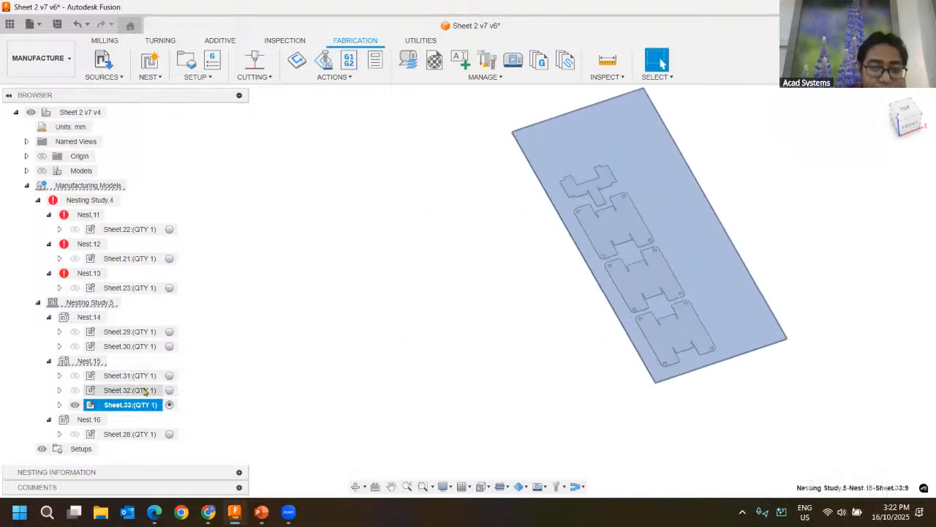
click(166, 332)
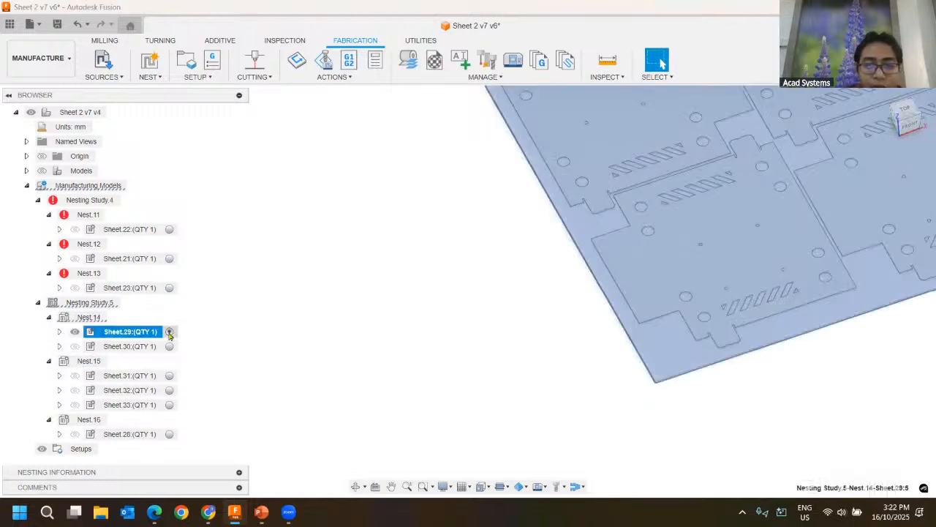
click(169, 346)
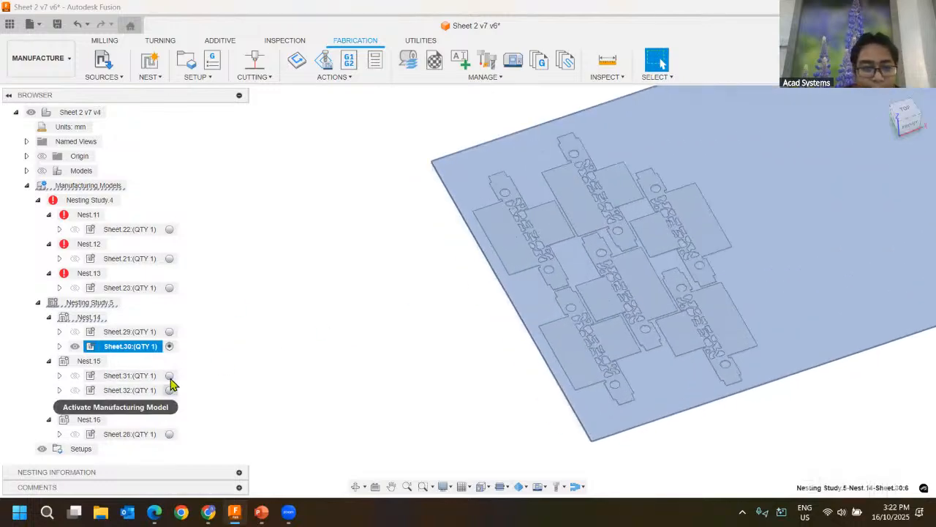
click(169, 375)
click(169, 390)
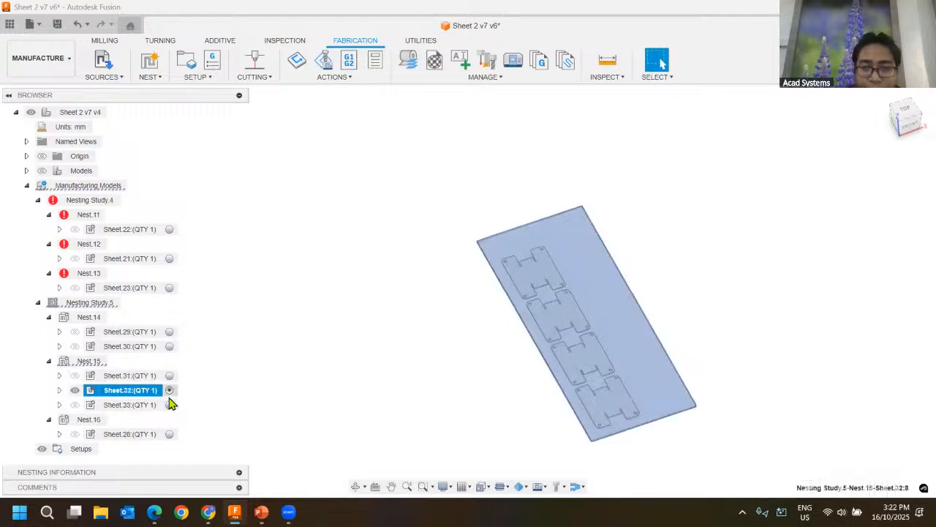
click(170, 406)
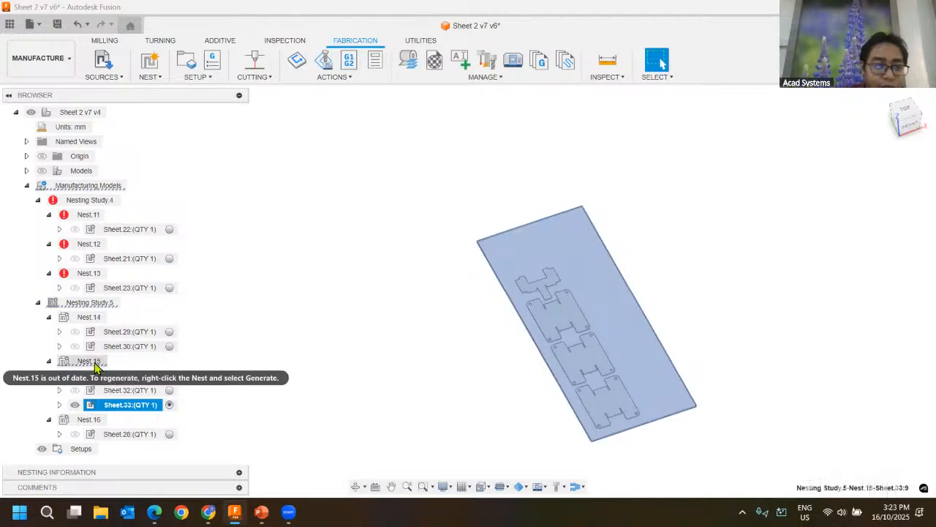
Step: Examine the shape, packaging and global parameter settings of Nesting Study.5 in its edit dialog and close it
right_click(83, 305)
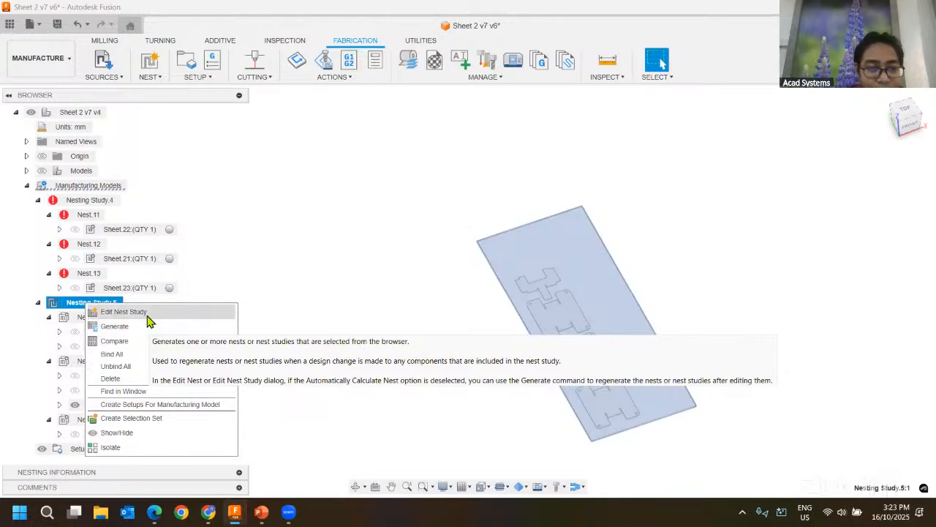
click(117, 314)
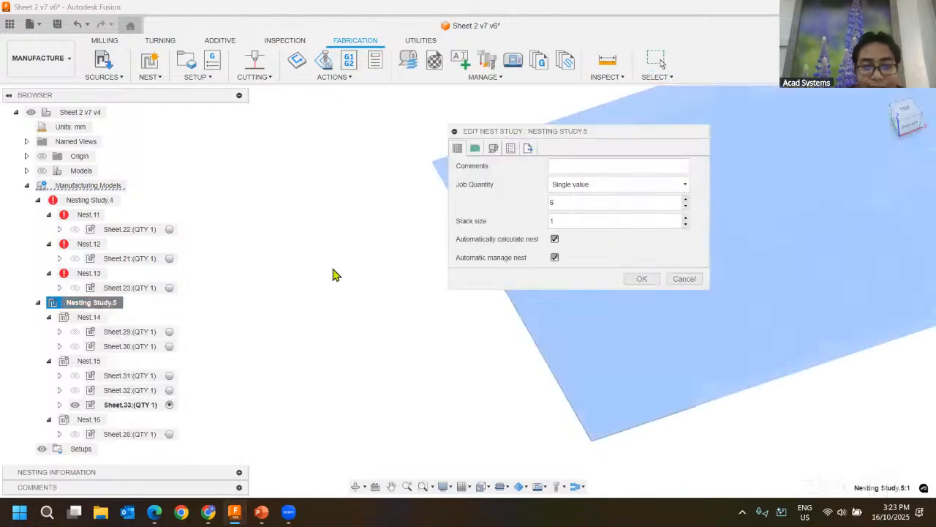
click(477, 149)
click(508, 149)
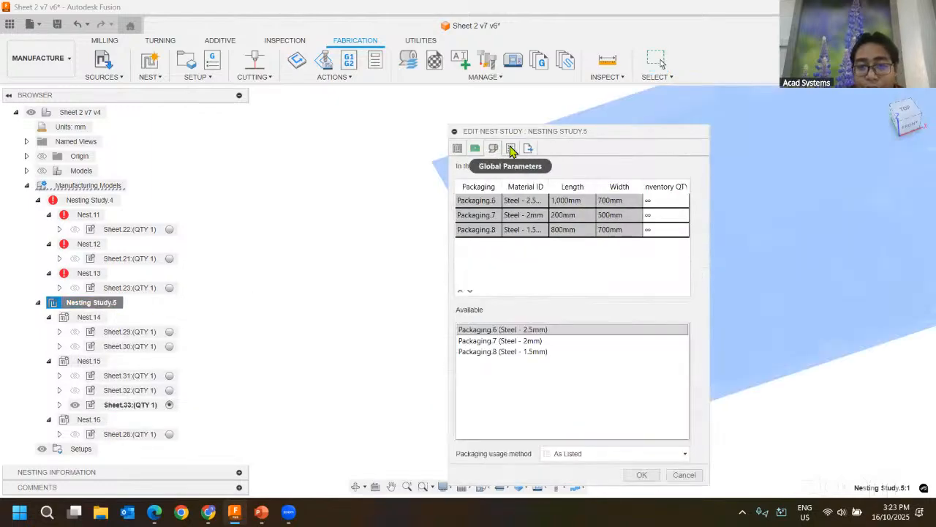
click(528, 148)
click(510, 149)
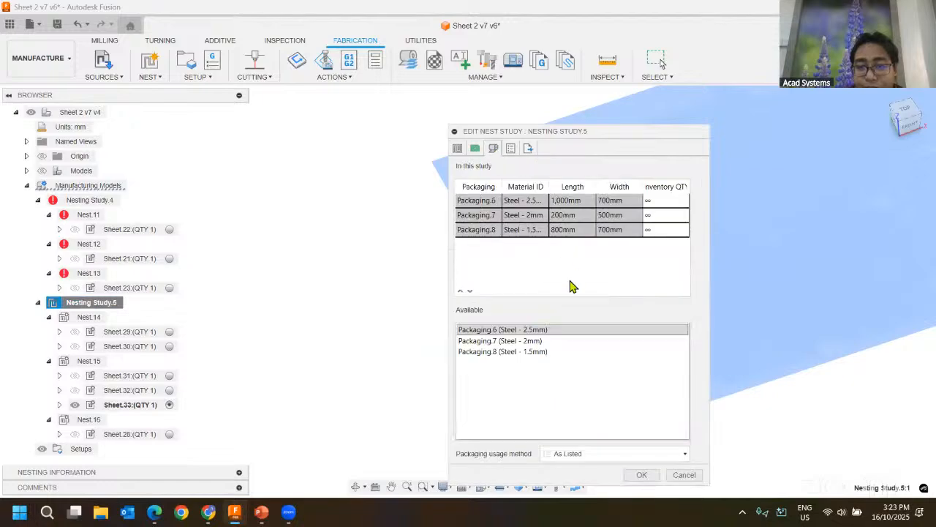
click(511, 149)
click(529, 149)
click(700, 235)
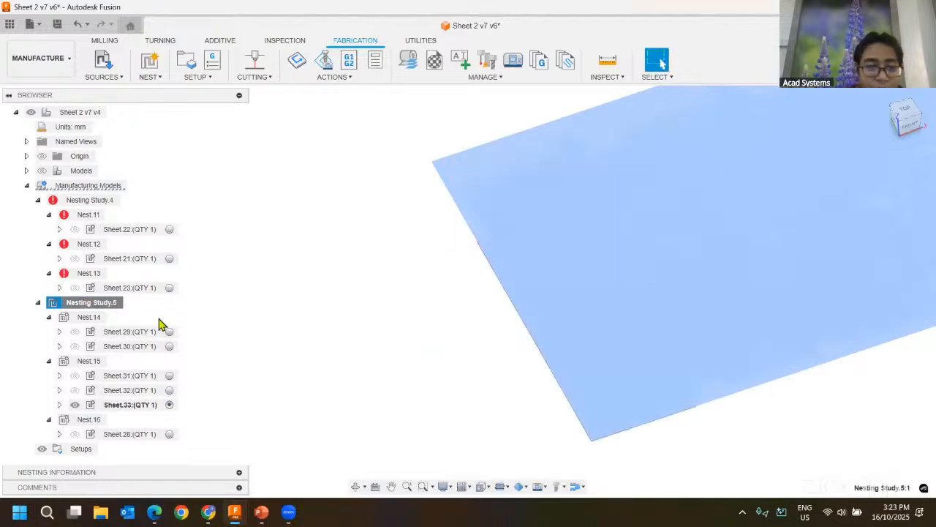
click(89, 317)
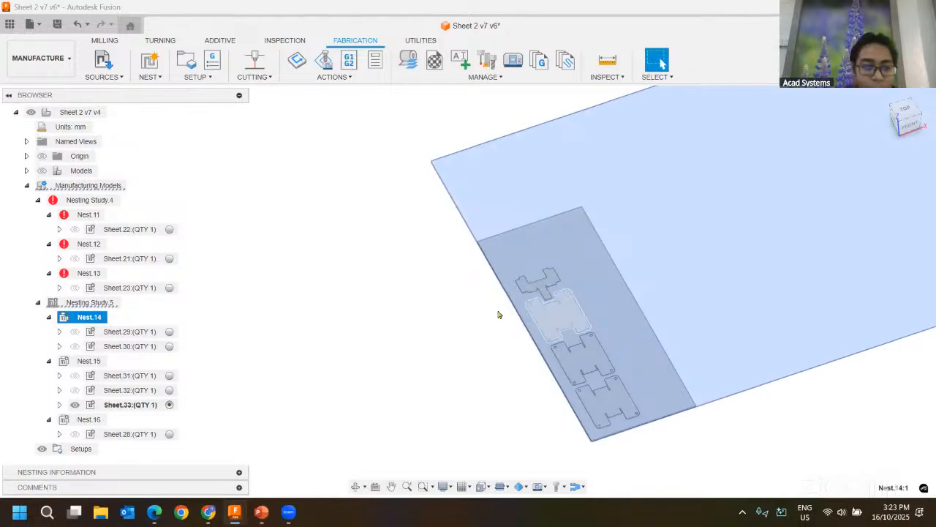
right_click(91, 361)
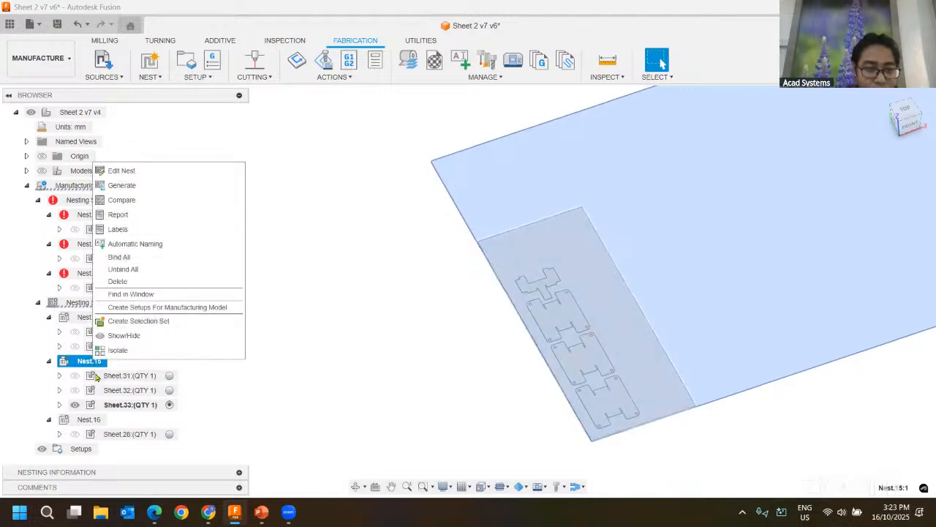
double_click(95, 361)
key(Escape)
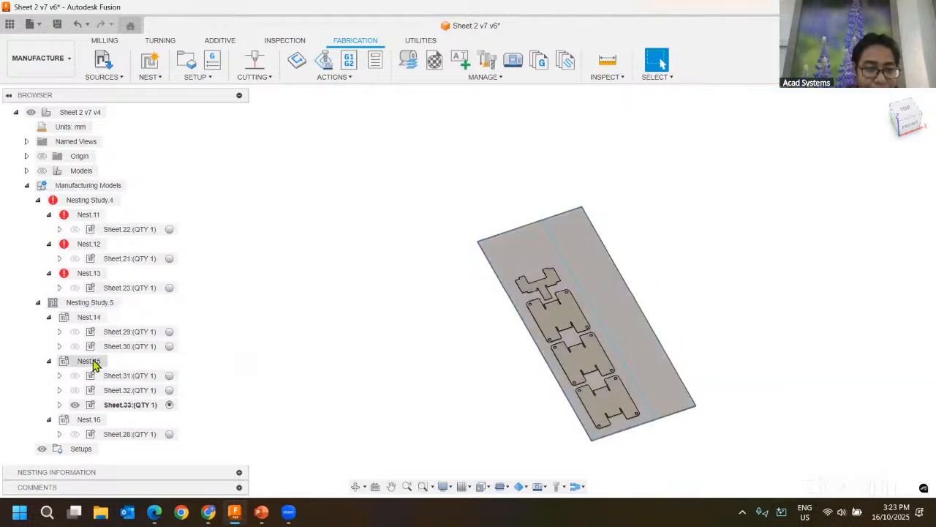
right_click(91, 361)
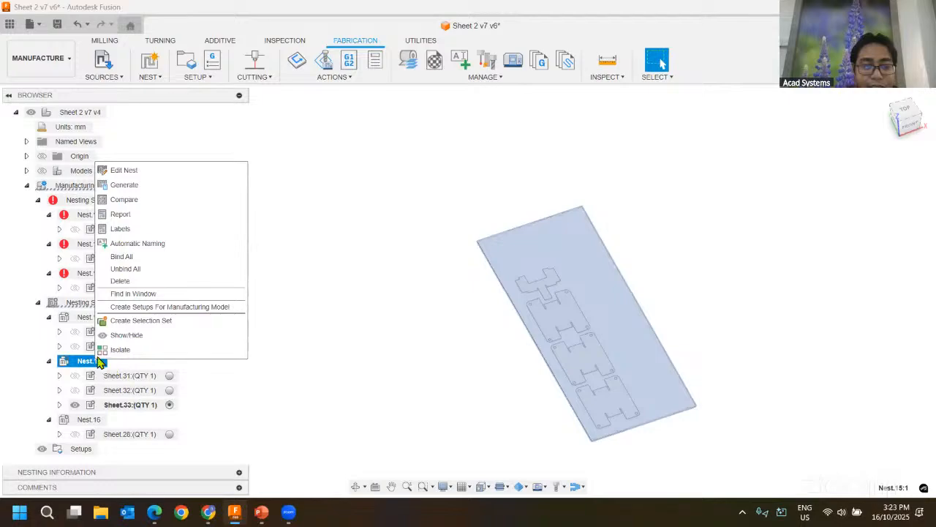
click(132, 174)
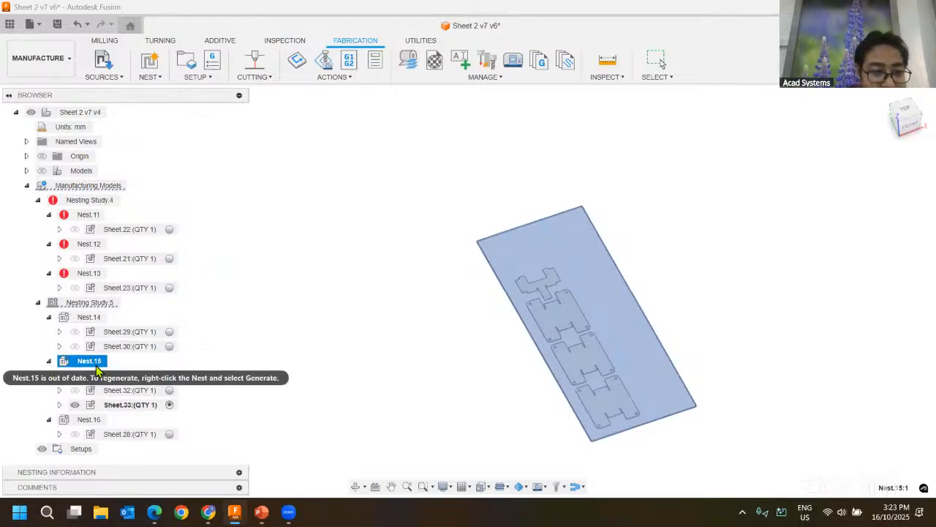
Step: Set the bracket v2 quantity in Nest.15 to 12, recalculate the nest and display Sheet.34
click(169, 375)
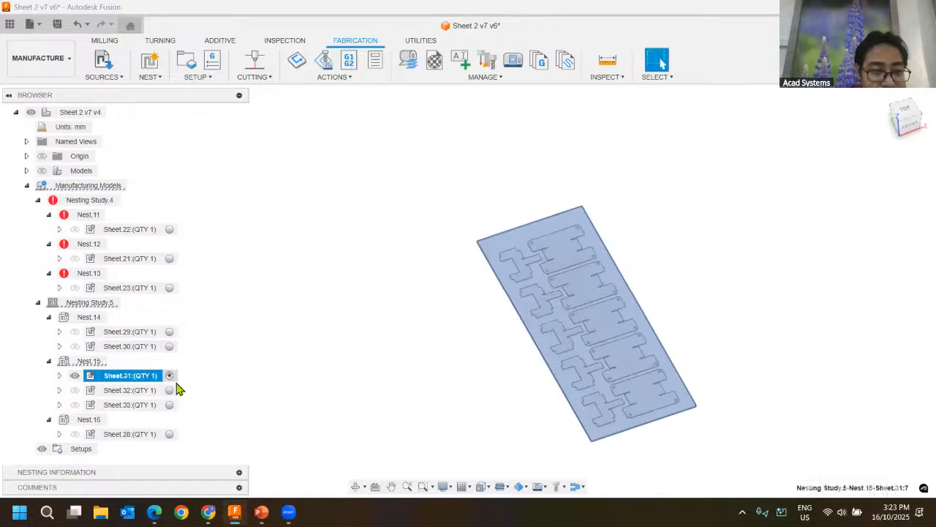
right_click(82, 365)
click(125, 173)
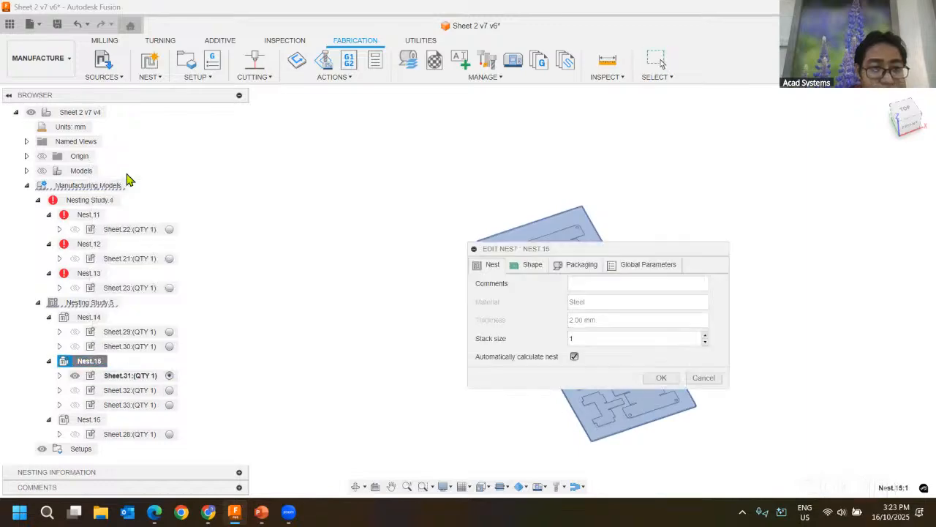
click(533, 266)
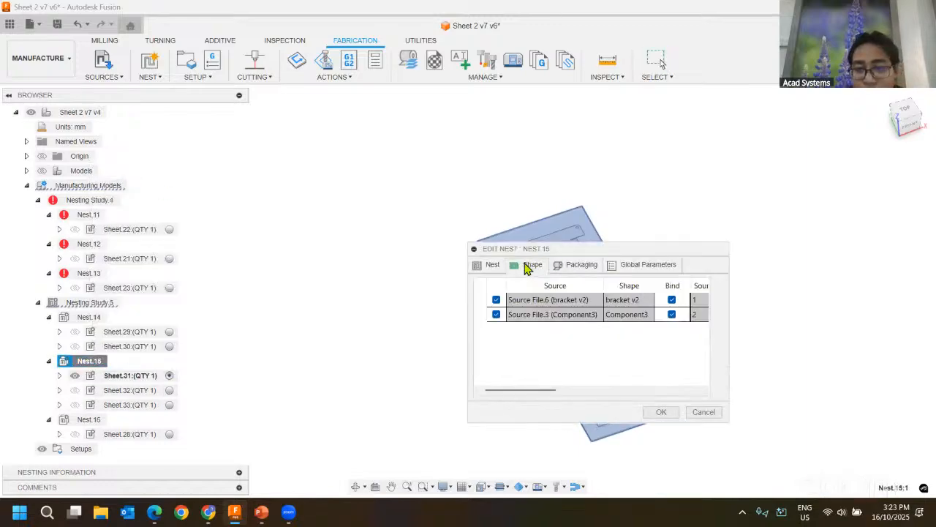
drag(548, 247, 275, 173)
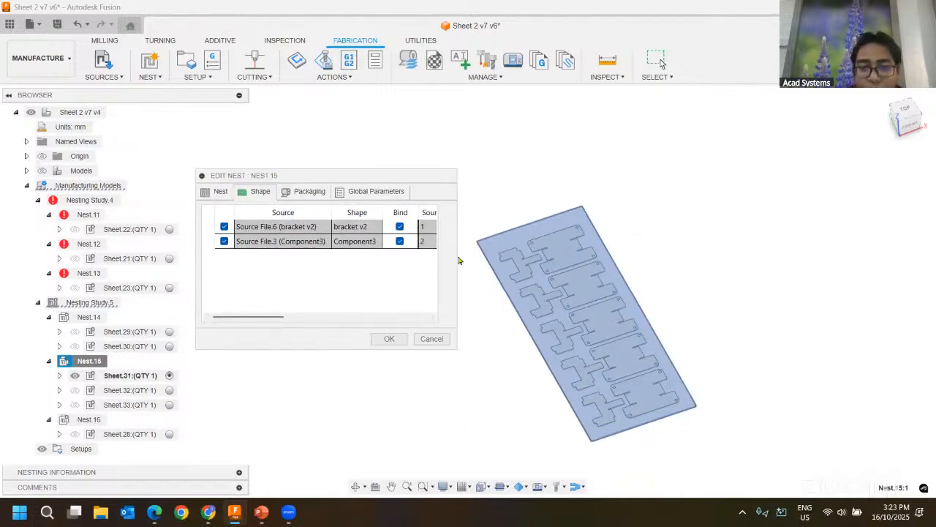
drag(472, 257, 586, 253)
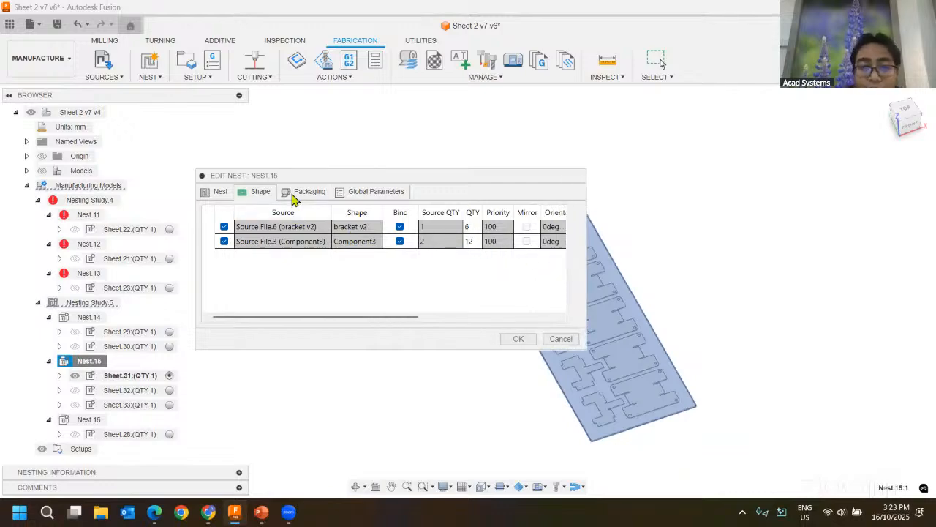
click(221, 193)
click(258, 192)
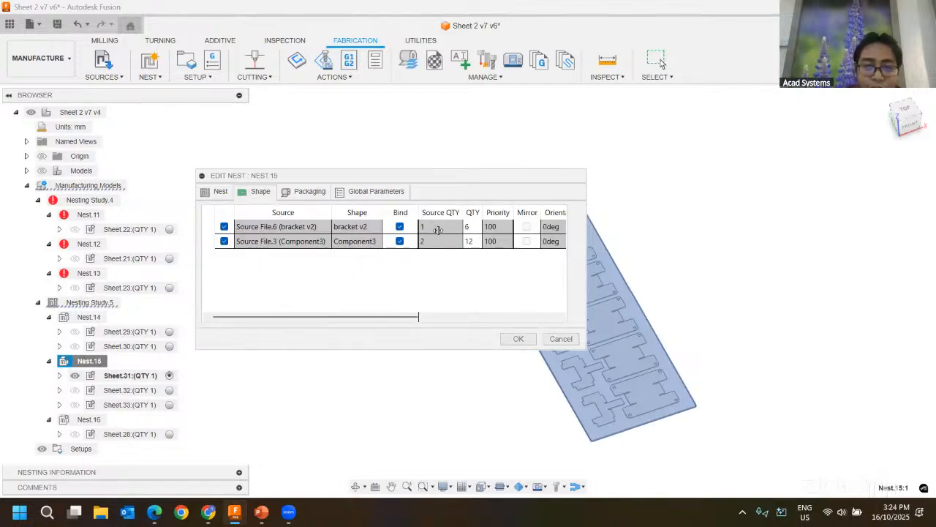
click(471, 228)
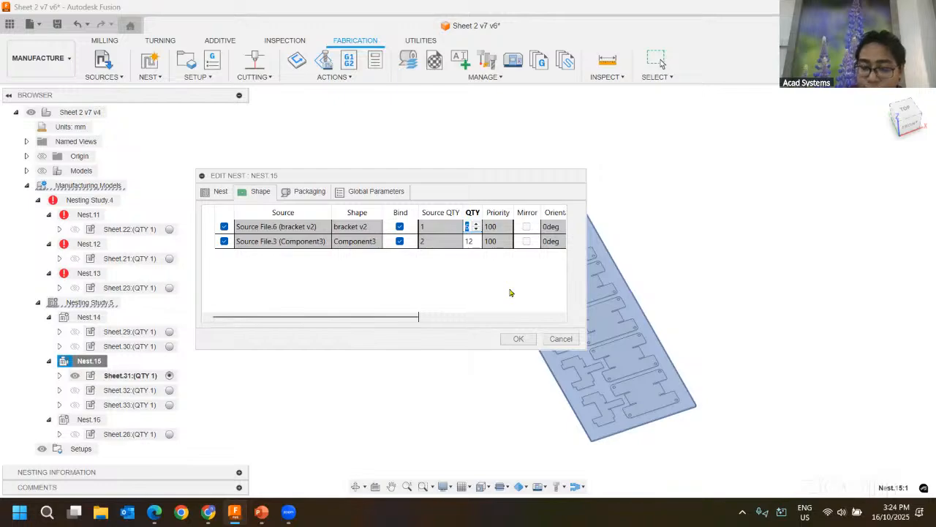
click(515, 338)
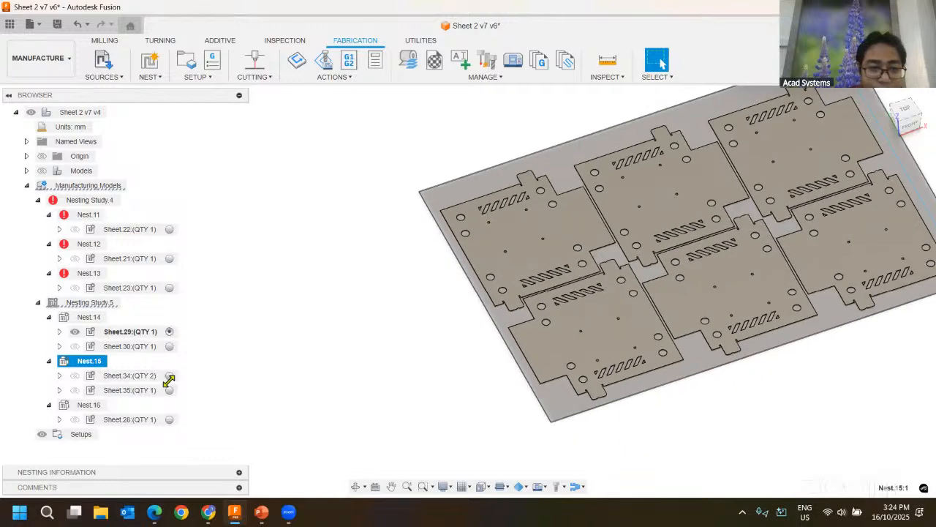
click(171, 375)
click(171, 376)
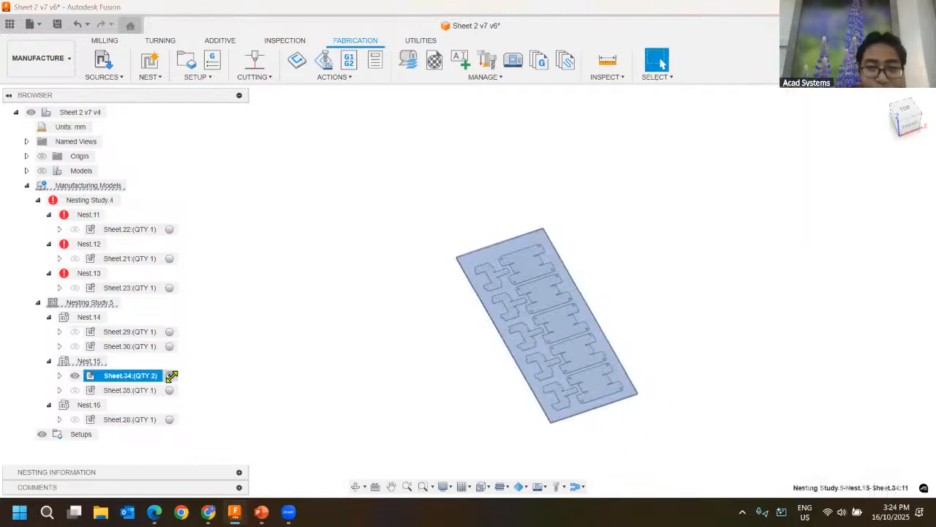
Step: Edit Nest.15 to set the bracket v2 shape quantity to 9 and recalculate the nest
right_click(90, 360)
click(140, 171)
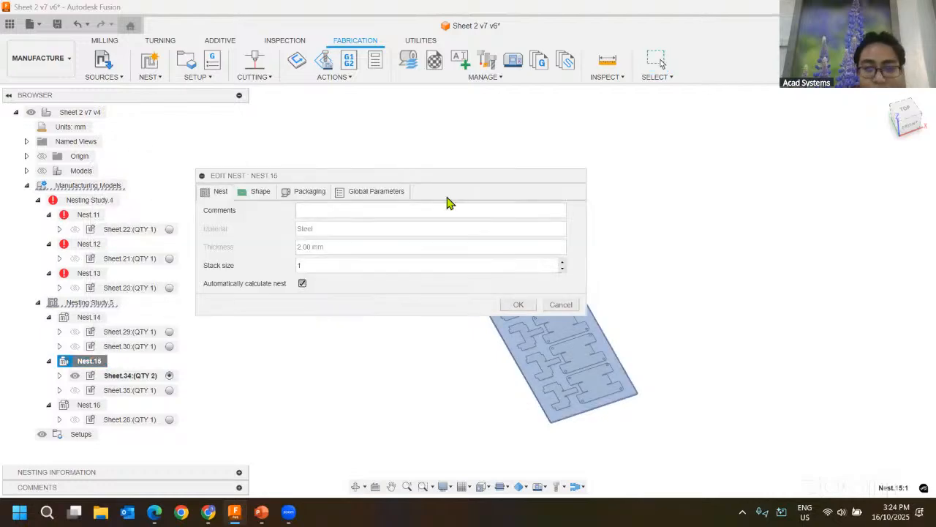
click(260, 192)
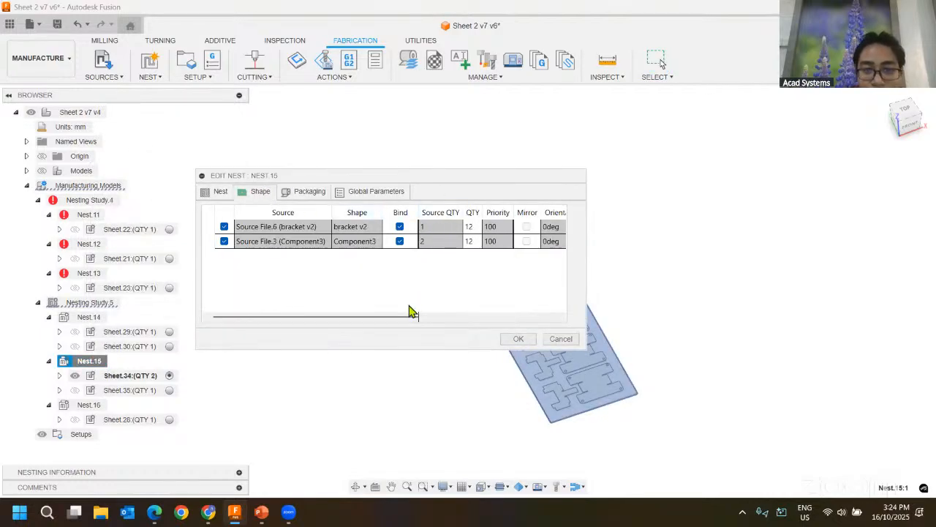
click(472, 227)
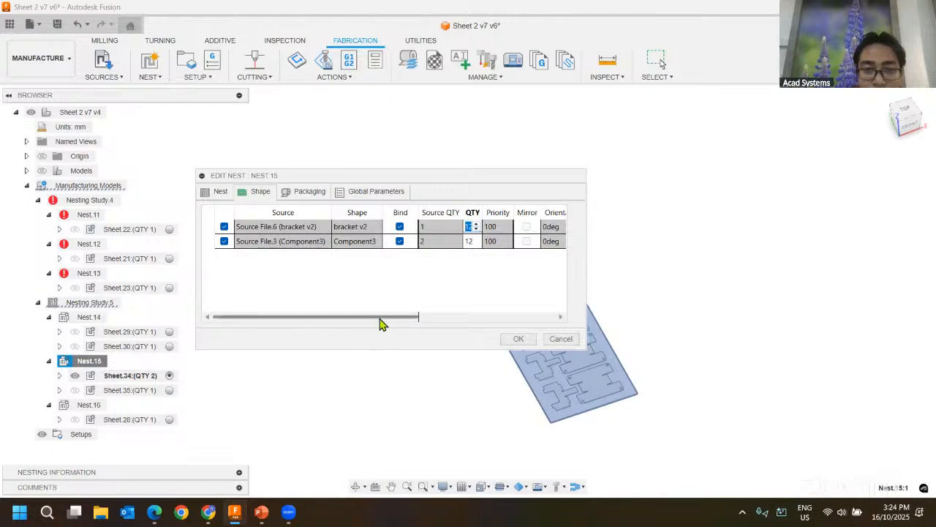
drag(383, 318, 414, 317)
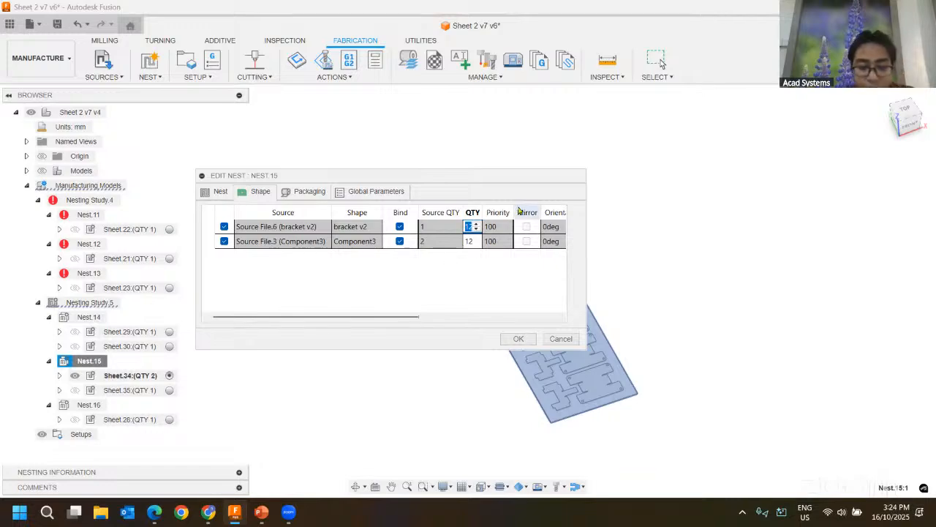
double_click(477, 230)
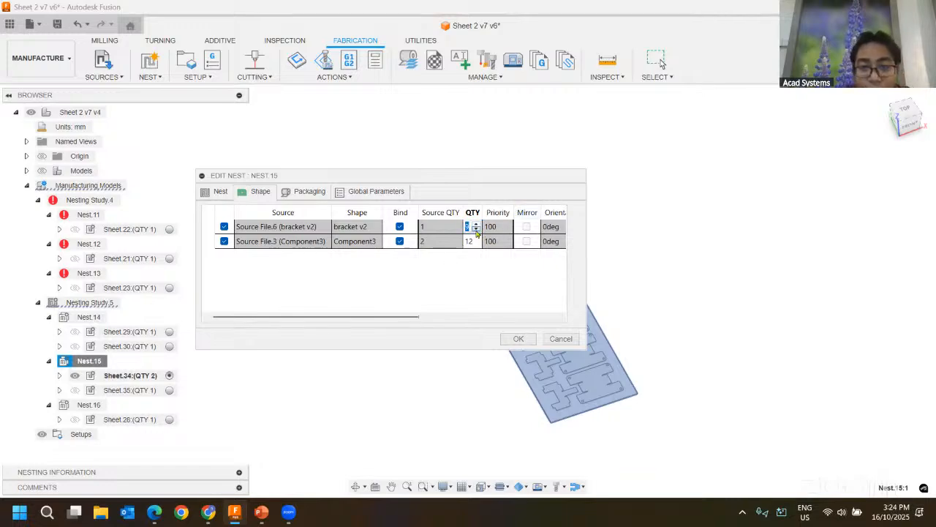
click(517, 339)
right_click(77, 365)
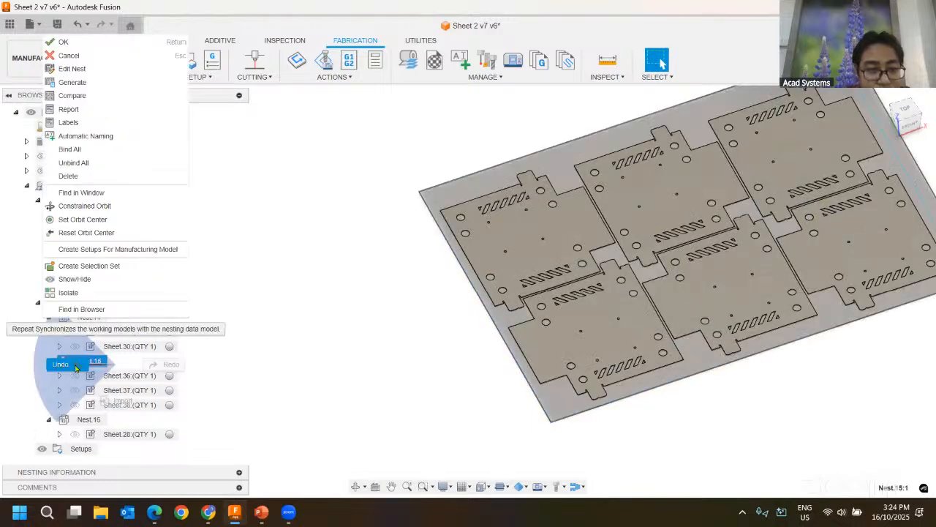
click(185, 397)
Step: Display Sheet.38, Sheet.37 and Sheet.36 of Nest.15 in turn and examine their recalculated part layouts
click(170, 406)
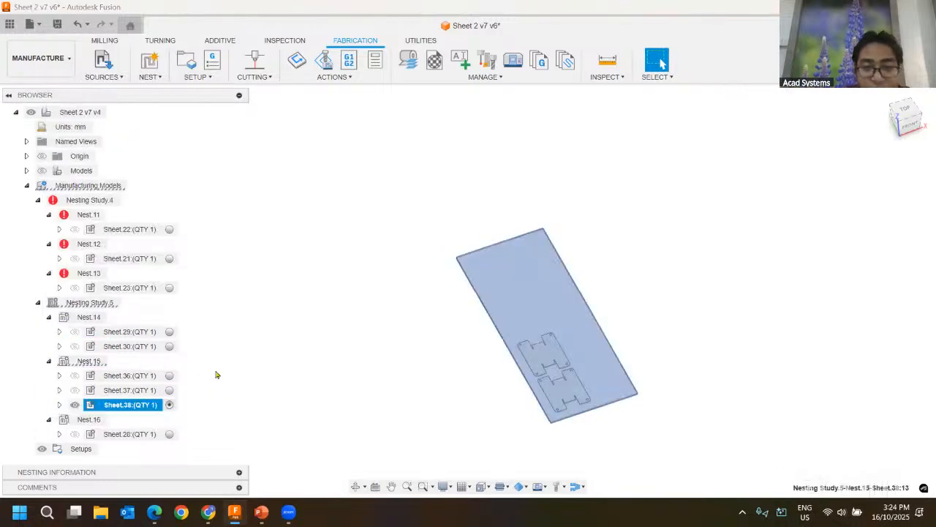
click(169, 390)
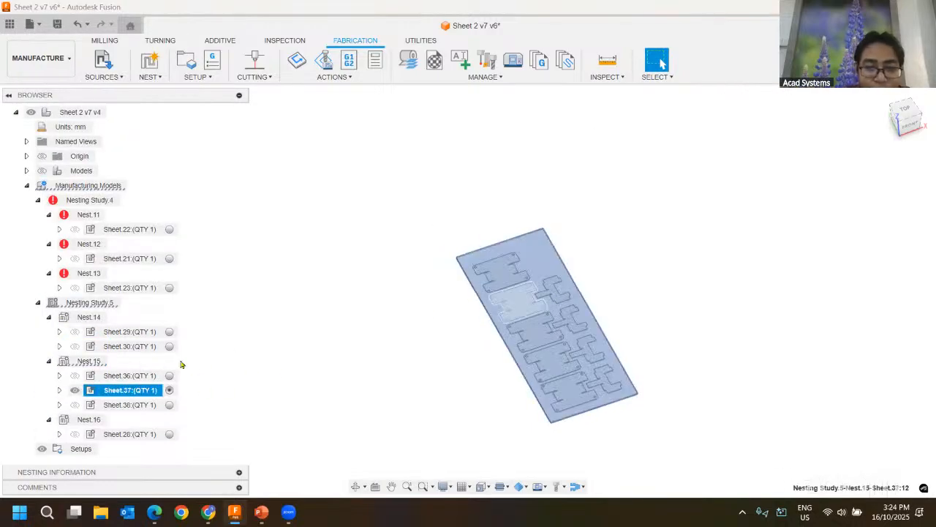
click(169, 375)
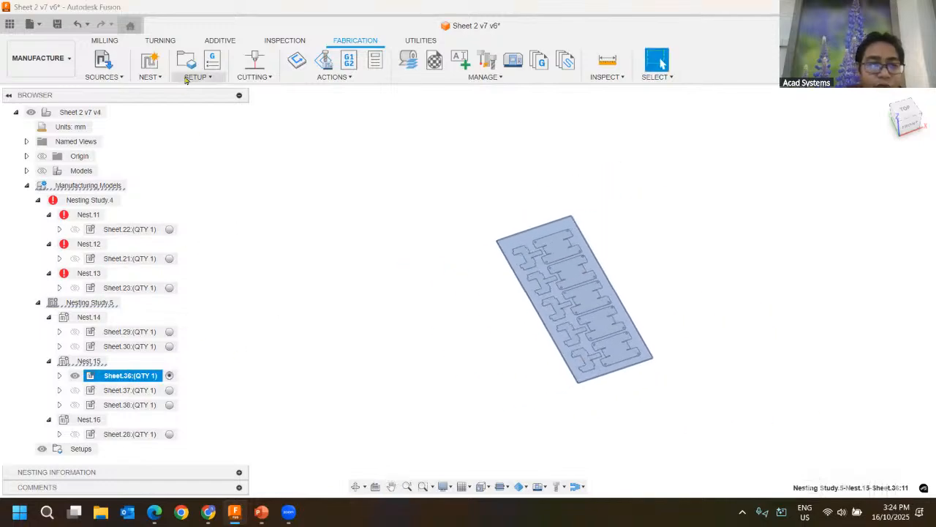
Step: Create a new nest study with a single-value job quantity of 4, keeping stack size 1 and automatic nest calculation
click(150, 60)
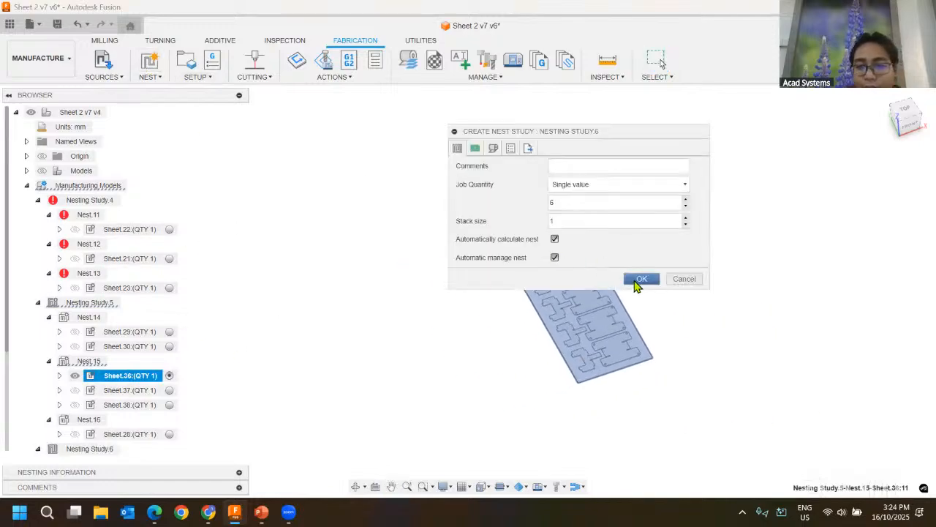
click(685, 205)
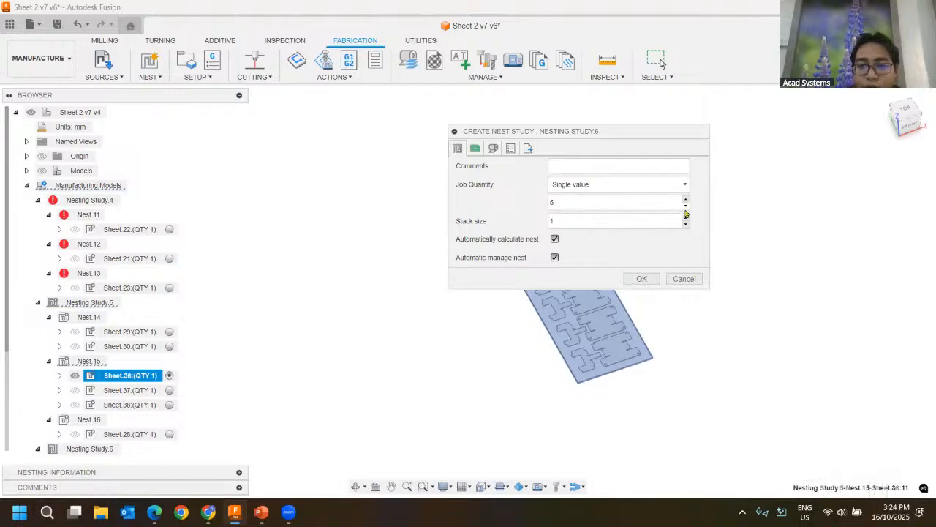
click(641, 278)
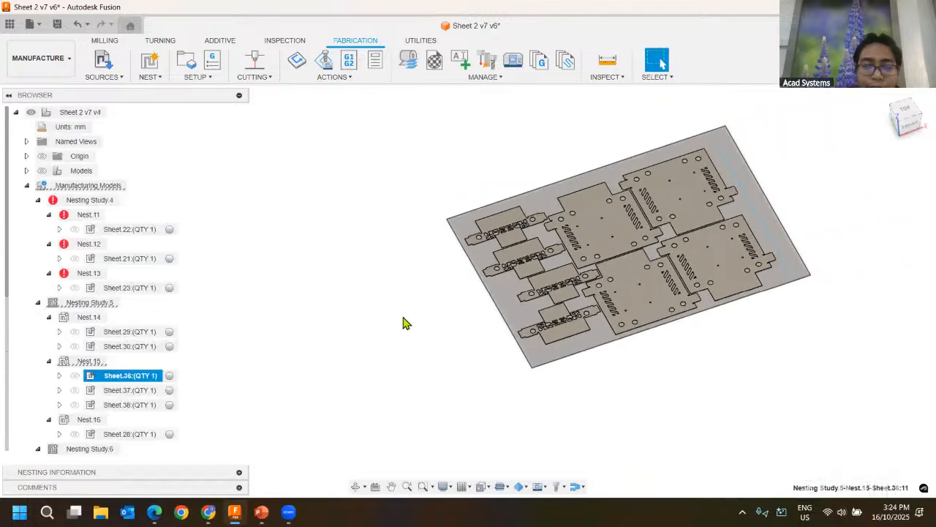
scroll(355, 297, down, 2)
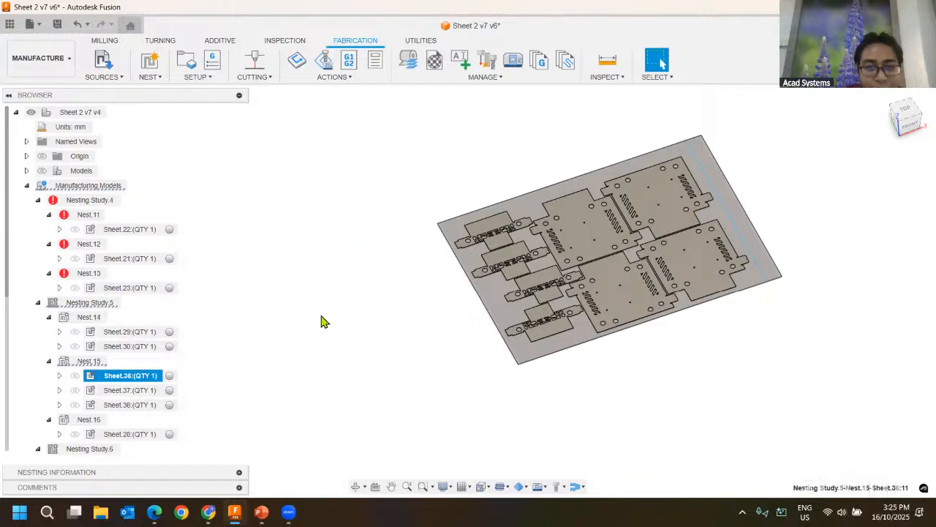
click(106, 306)
right_click(107, 312)
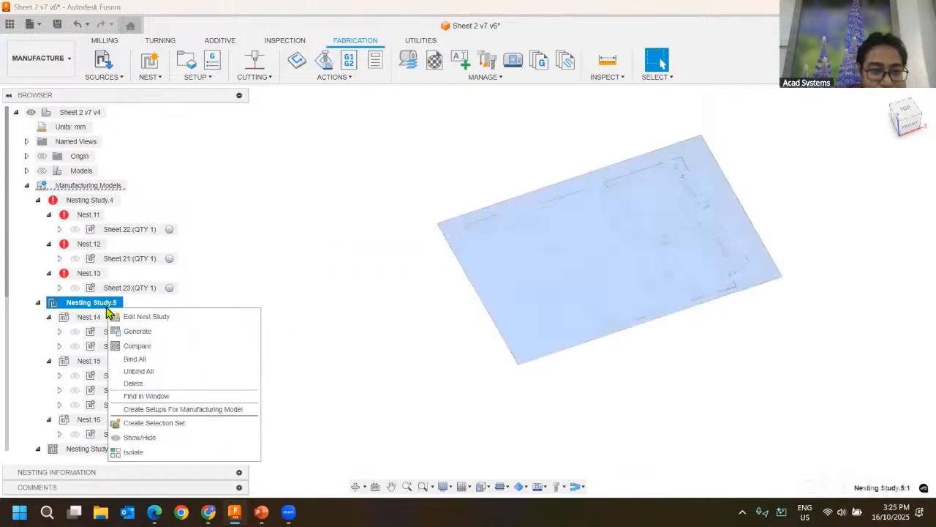
key(Escape)
click(86, 319)
right_click(84, 318)
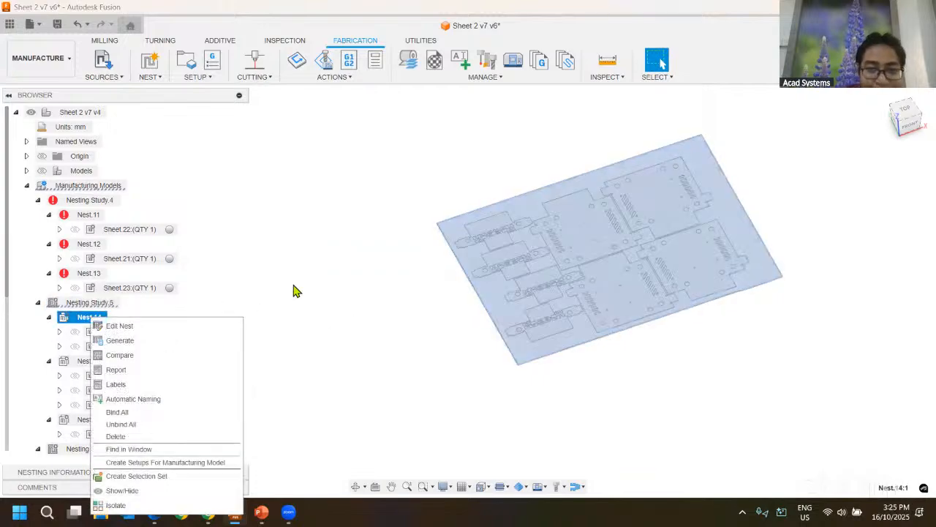
key(Escape)
right_click(79, 322)
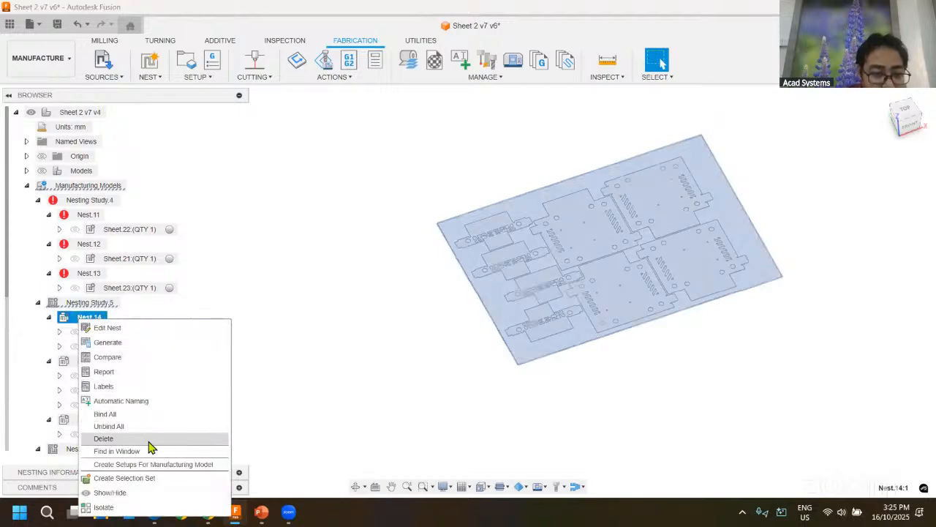
click(303, 330)
right_click(135, 333)
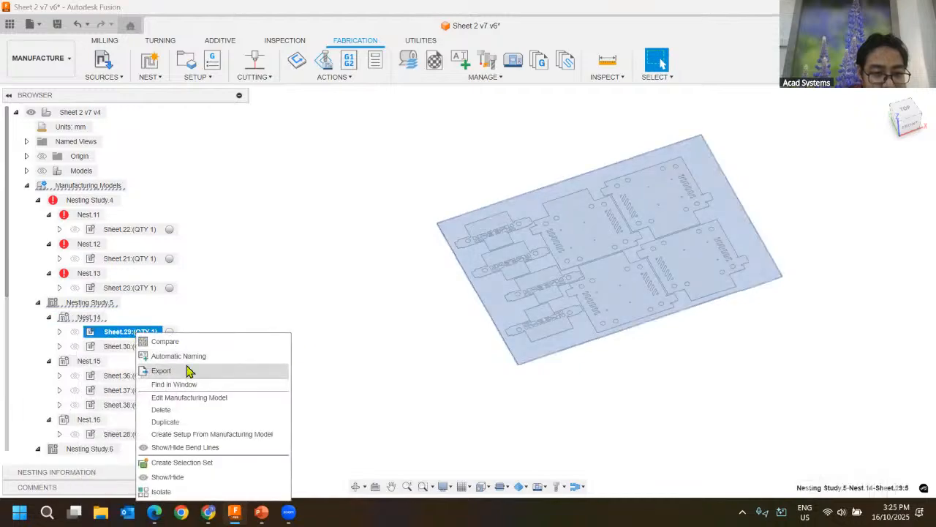
Step: Display sheets of Nest.14 and Nest.15 in turn, ending on Sheet.29, and examine their part layouts
click(169, 331)
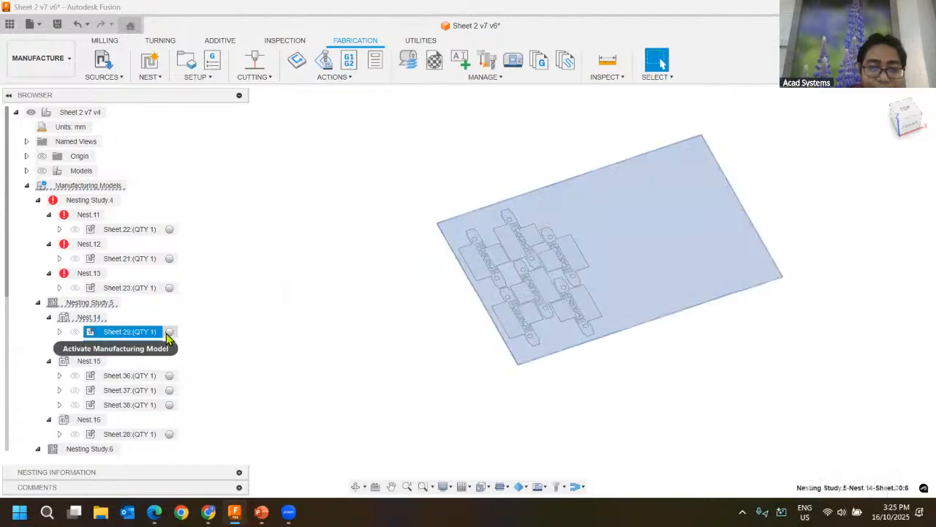
click(169, 390)
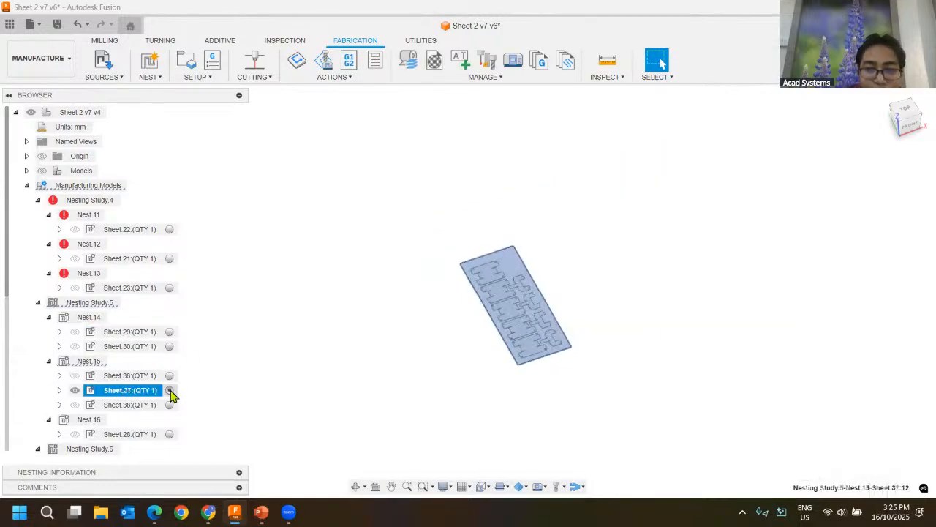
click(169, 405)
click(169, 331)
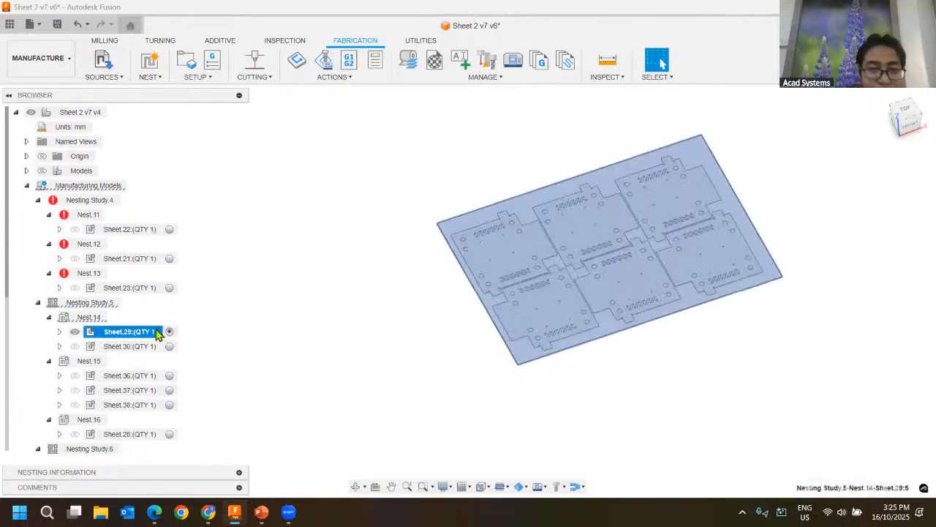
Step: Examine the general and shape settings of Nest.14 in its edit dialog and close it without changes
right_click(93, 320)
click(124, 326)
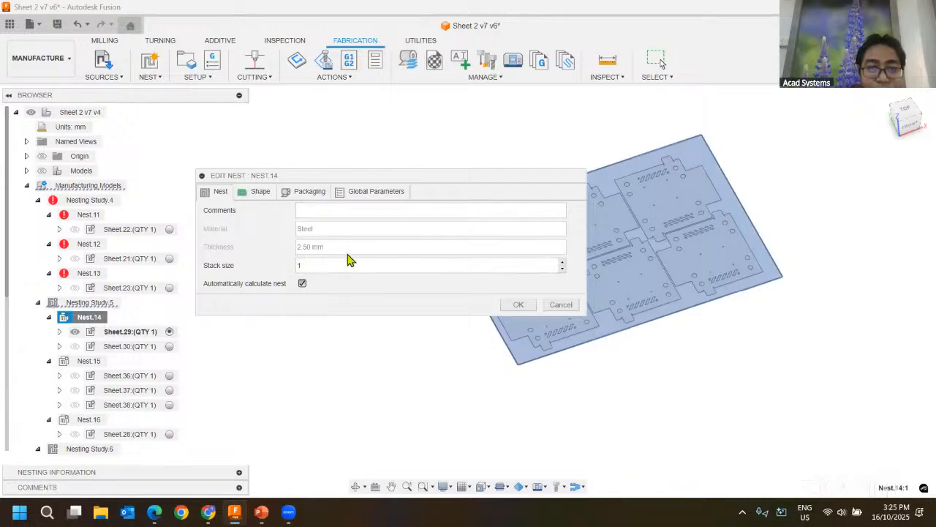
click(264, 192)
click(215, 192)
click(561, 305)
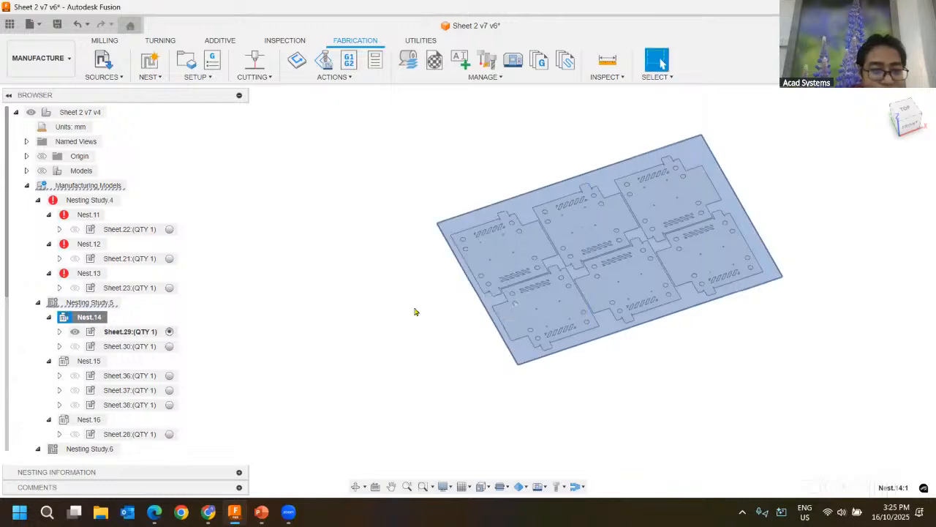
Step: Display Sheet.40 of Nest.17 in Nesting Study.6 and examine its part layout
scroll(103, 333, down, 3)
click(89, 331)
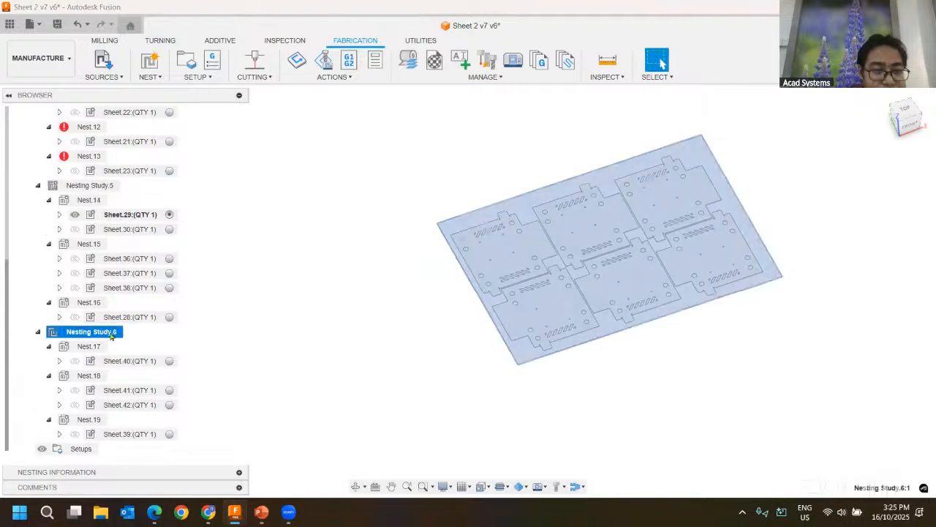
click(169, 361)
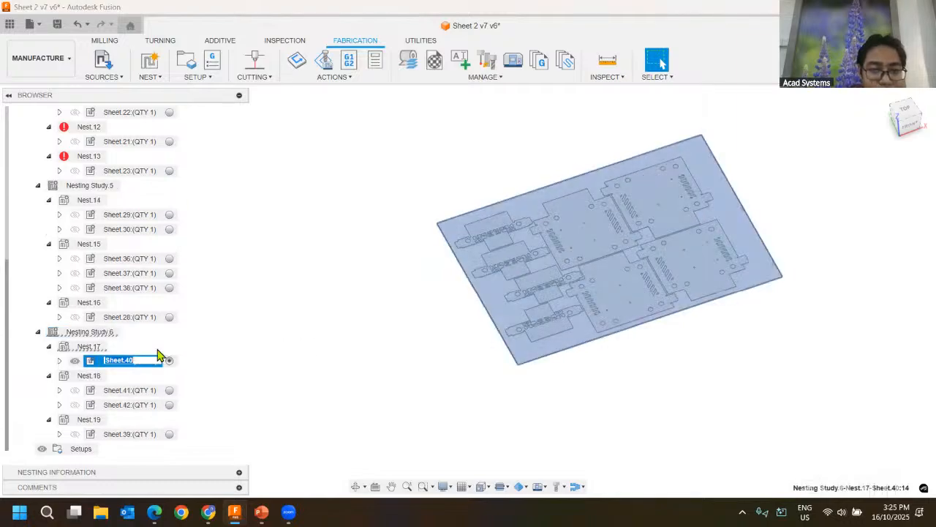
right_click(90, 347)
click(189, 374)
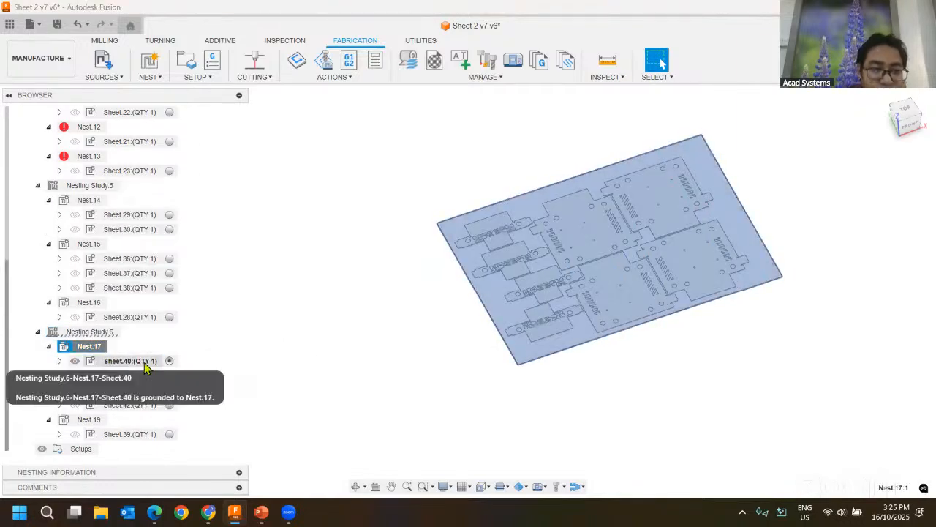
Step: Export Sheet.40 as an AutoCAD DXF file to the Downloads folder, previewing it with DefaultExportConfiguration.cfg
right_click(167, 360)
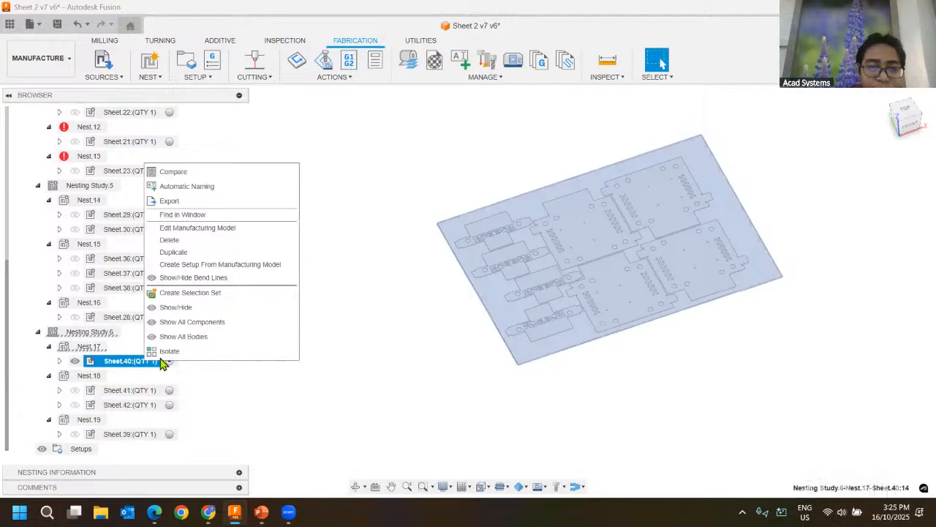
click(172, 205)
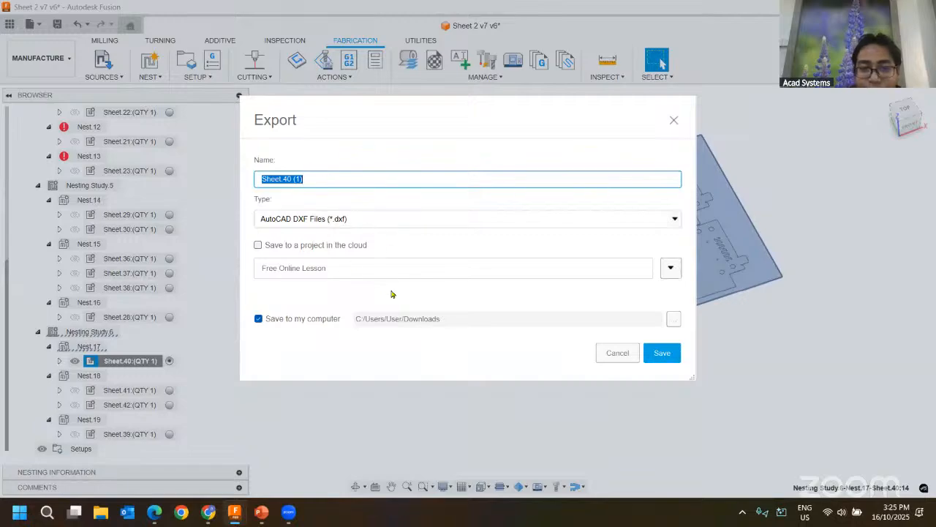
click(662, 354)
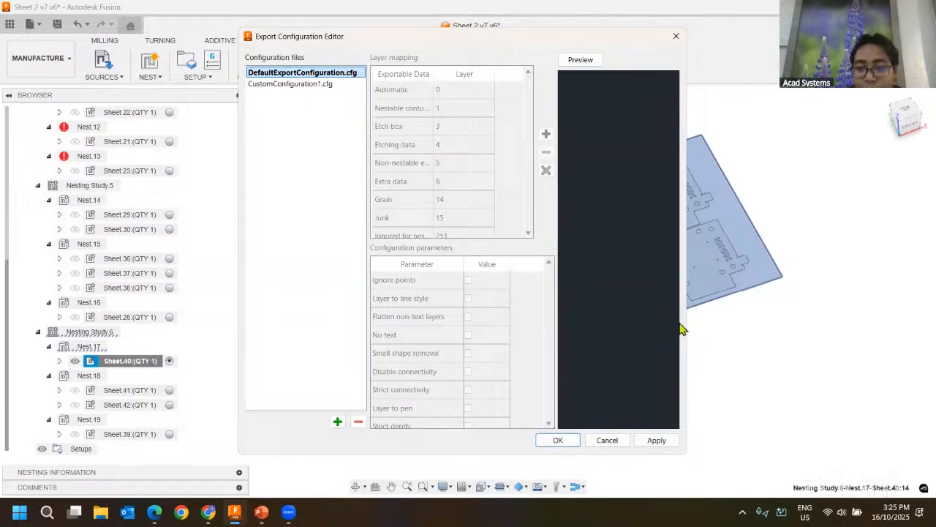
click(581, 60)
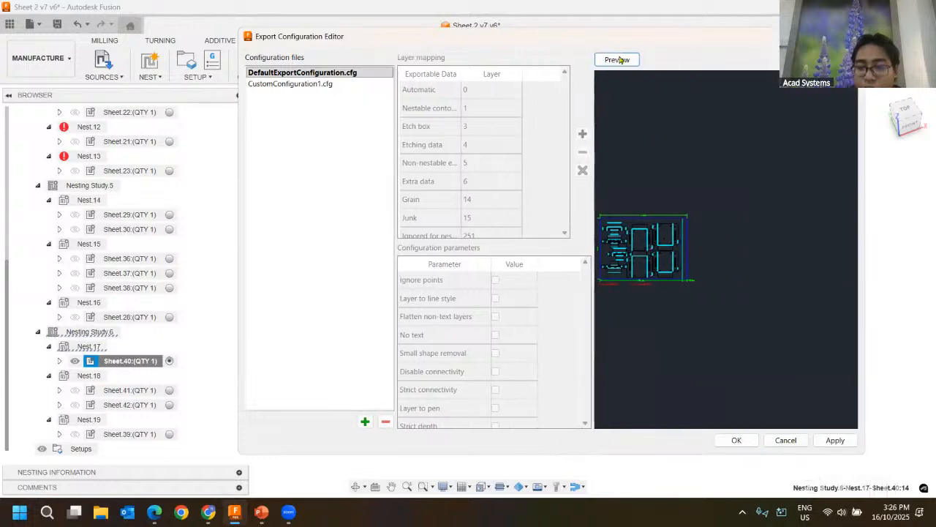
click(617, 59)
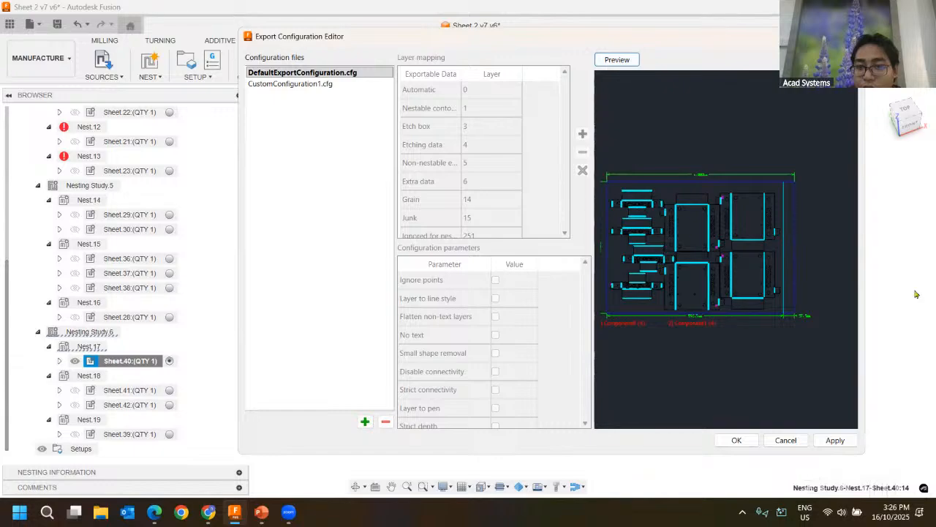
click(735, 441)
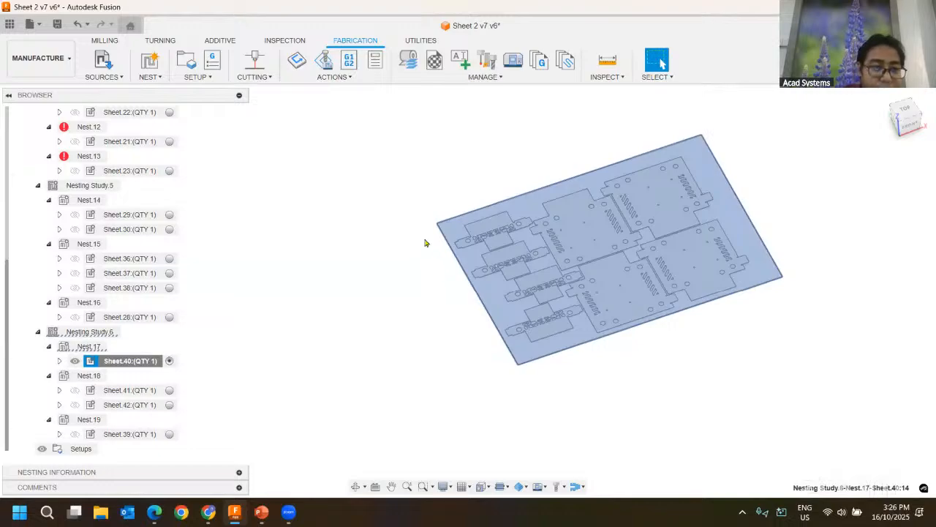
Step: Generate the Nest.17 report and examine its source parts, inventory, sheet details, efficiency and part cost summaries
right_click(97, 347)
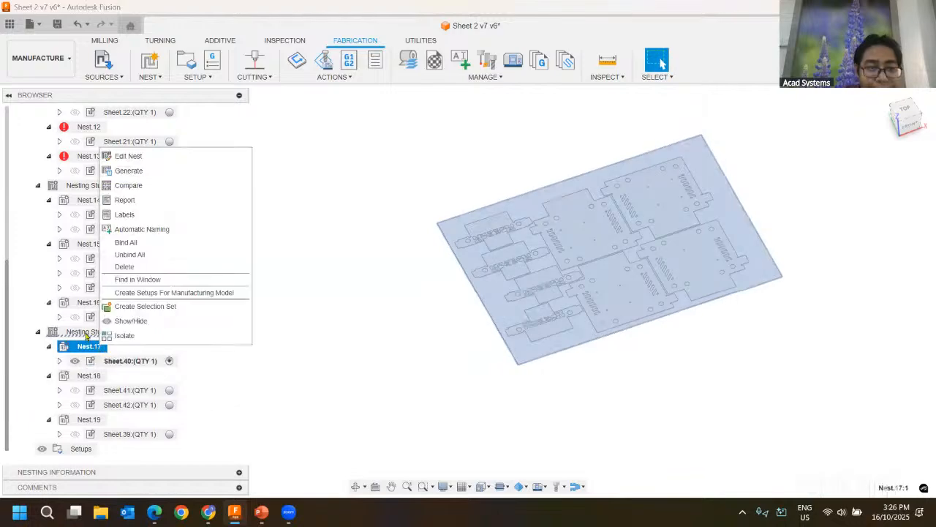
right_click(82, 335)
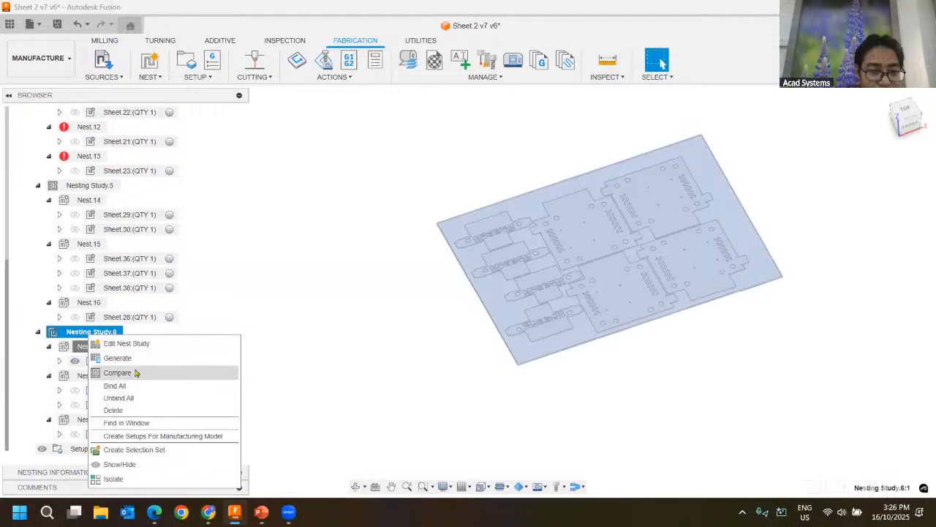
click(378, 303)
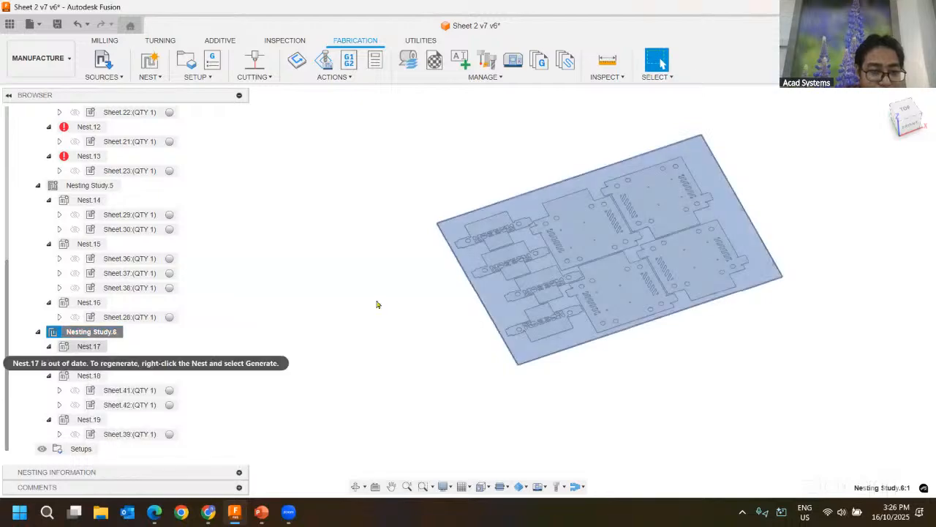
right_click(92, 344)
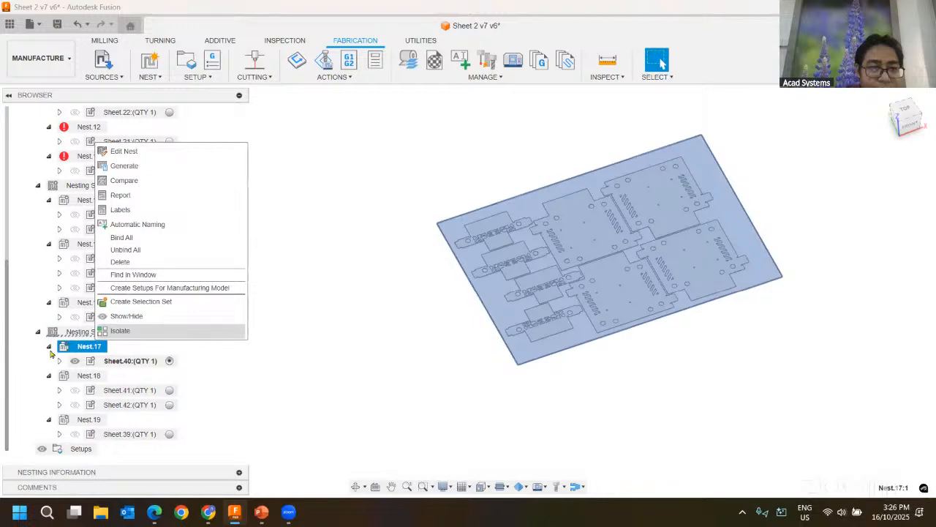
click(120, 195)
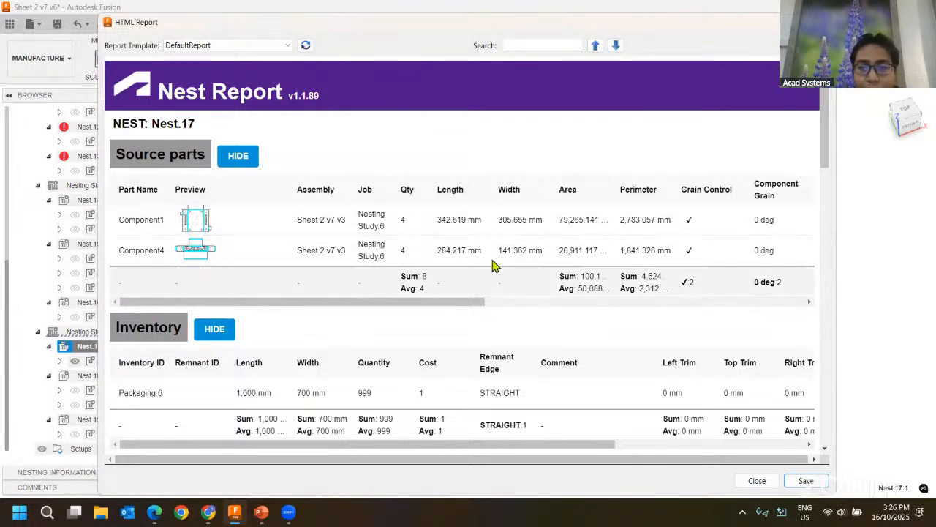
scroll(728, 272, down, 10)
scroll(537, 237, down, 5)
scroll(504, 240, up, 6)
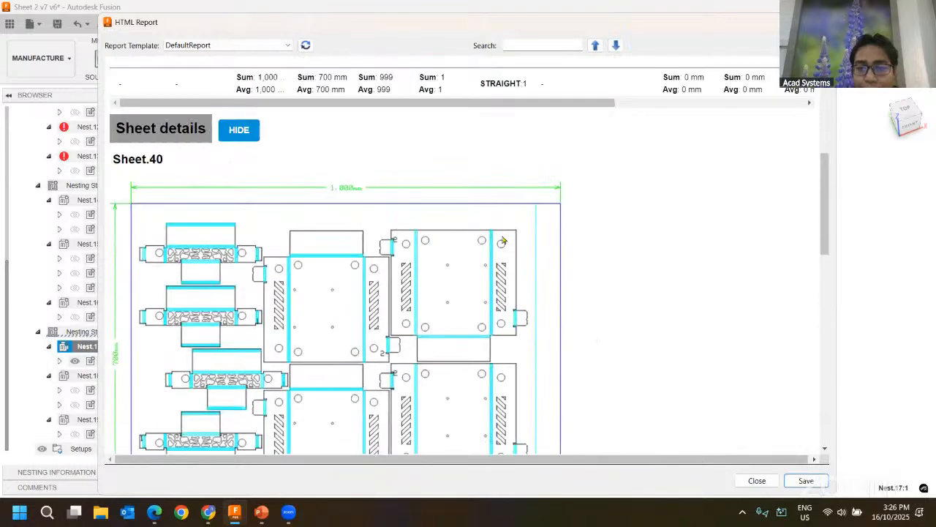
scroll(574, 308, up, 5)
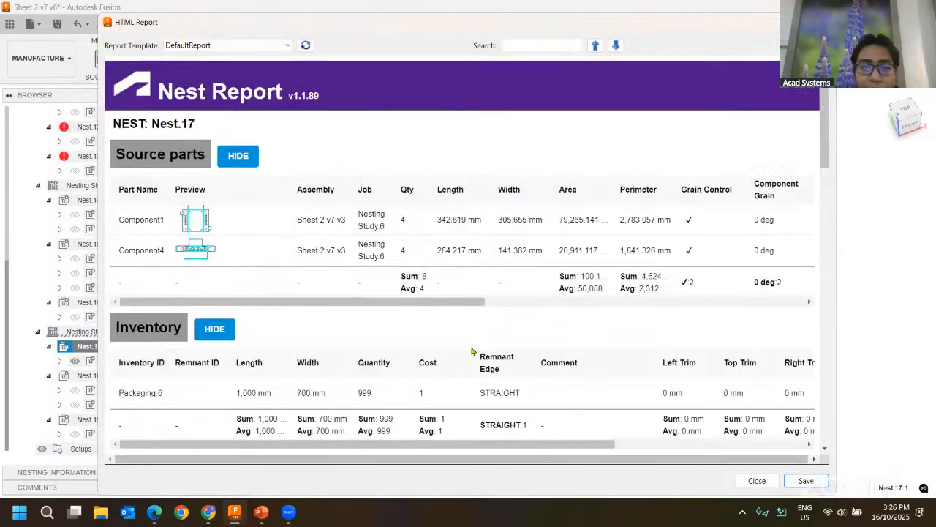
scroll(446, 356, down, 1)
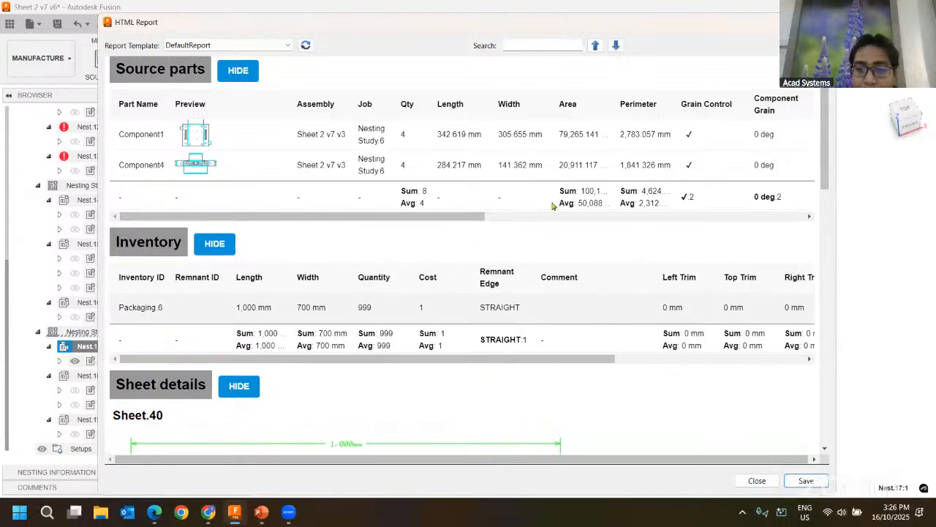
scroll(505, 322, down, 5)
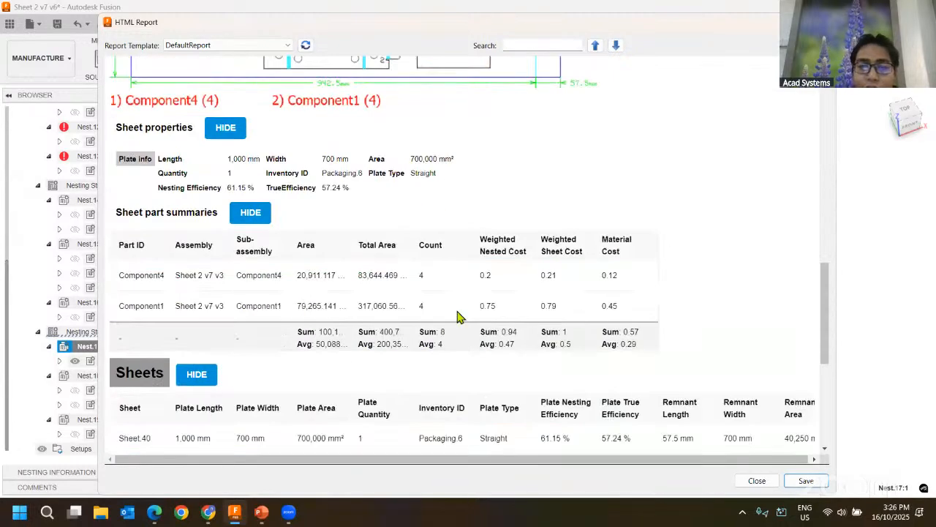
scroll(529, 369, down, 4)
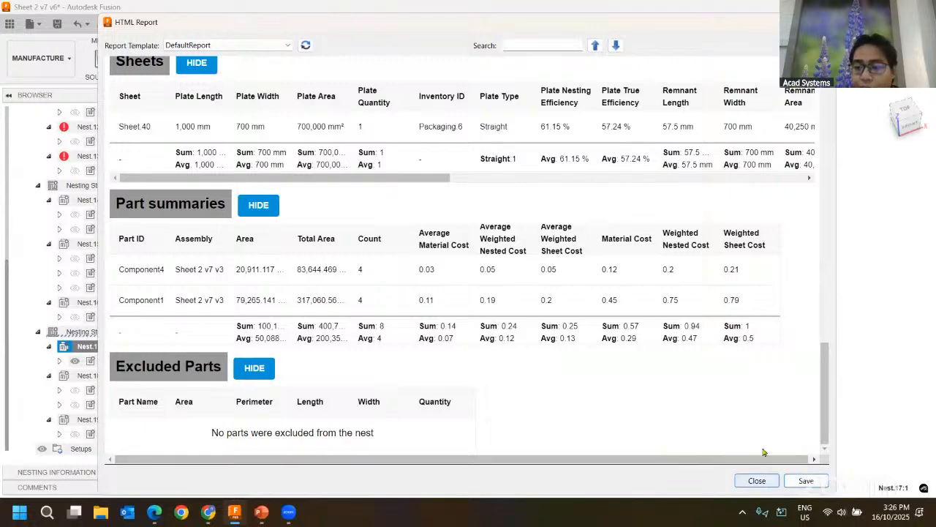
Step: Save the Nest.17 report as a PDF file named Nest.17-report to the Downloads folder and close the report
click(803, 482)
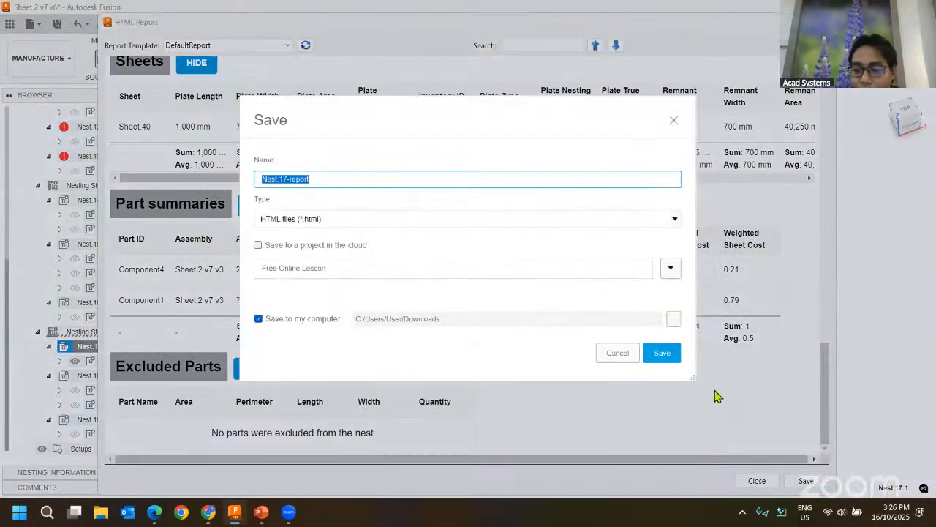
click(340, 222)
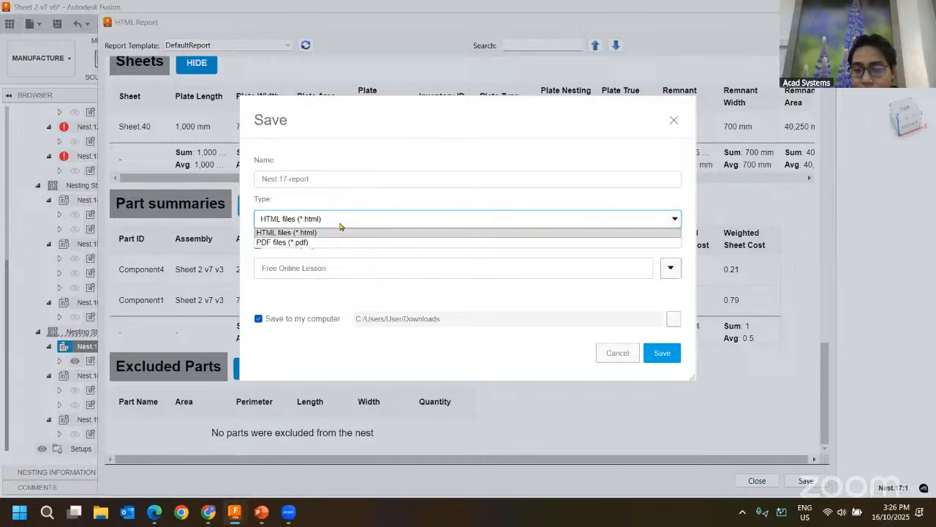
click(283, 244)
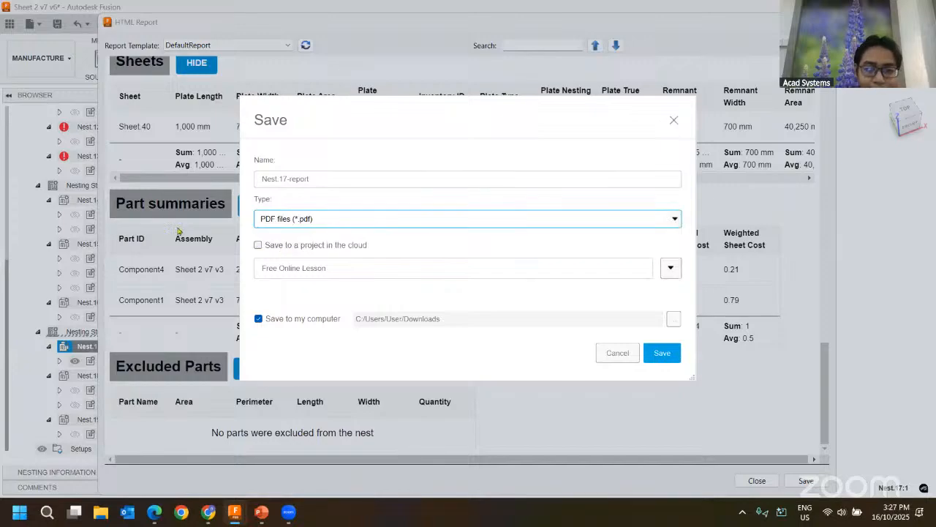
click(662, 354)
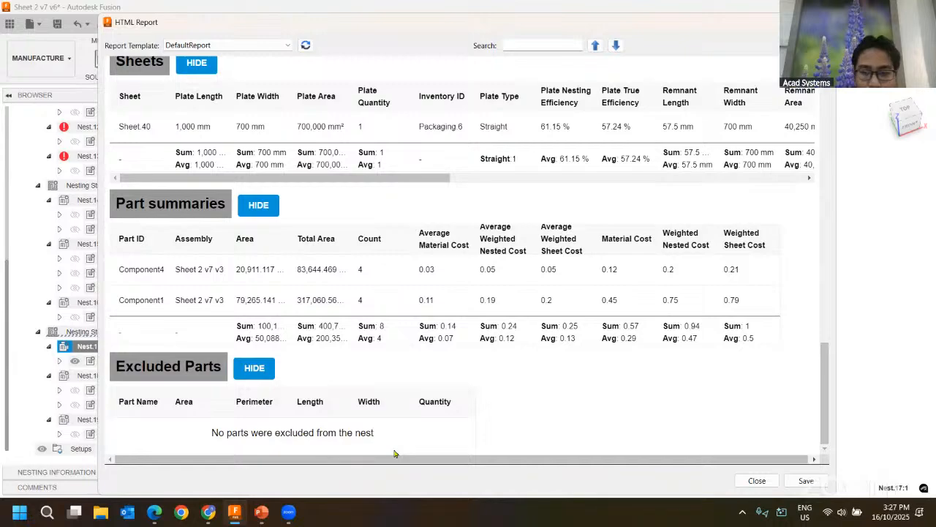
click(757, 482)
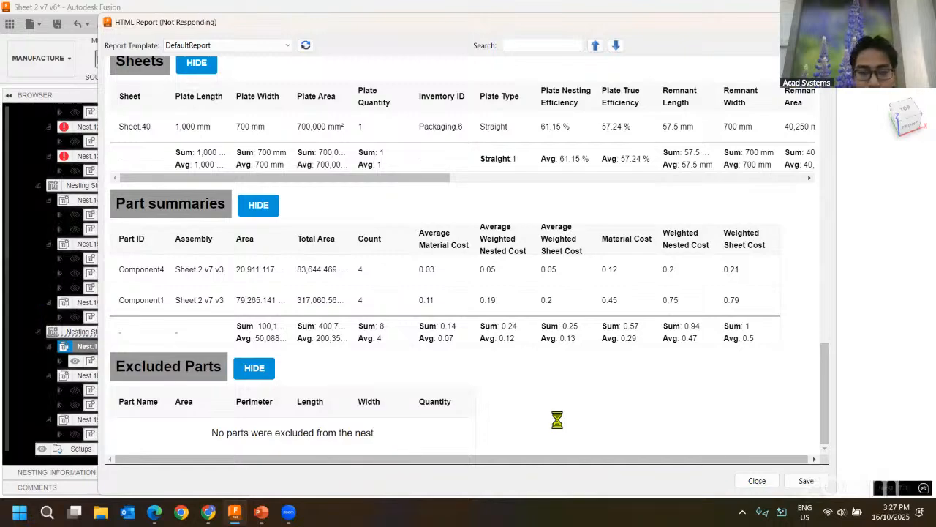
Step: Open the exported Sheet.40 (1).dxf from the Downloads folder in AutoCAD
click(103, 512)
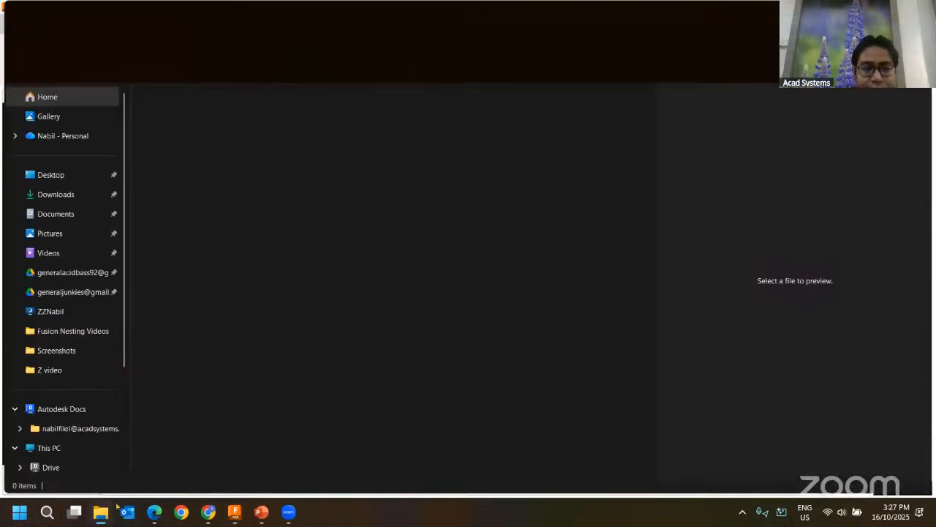
click(75, 196)
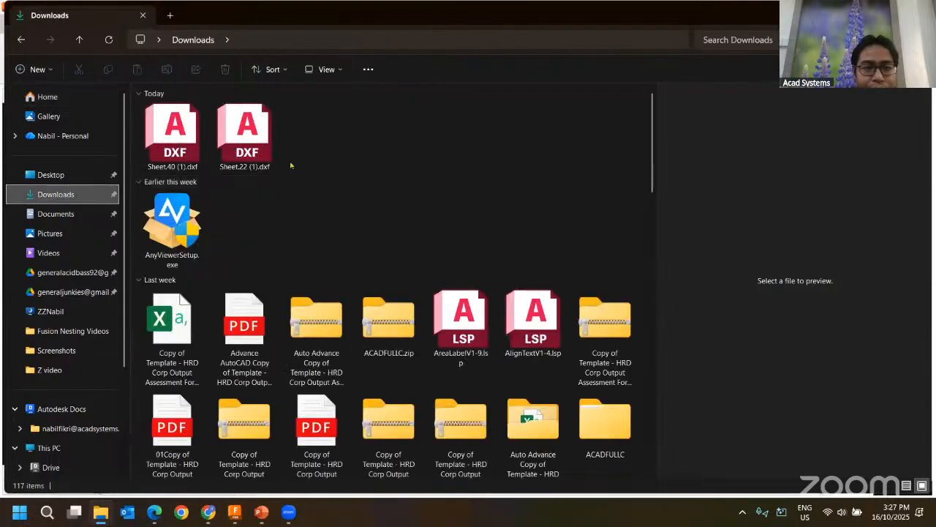
click(191, 146)
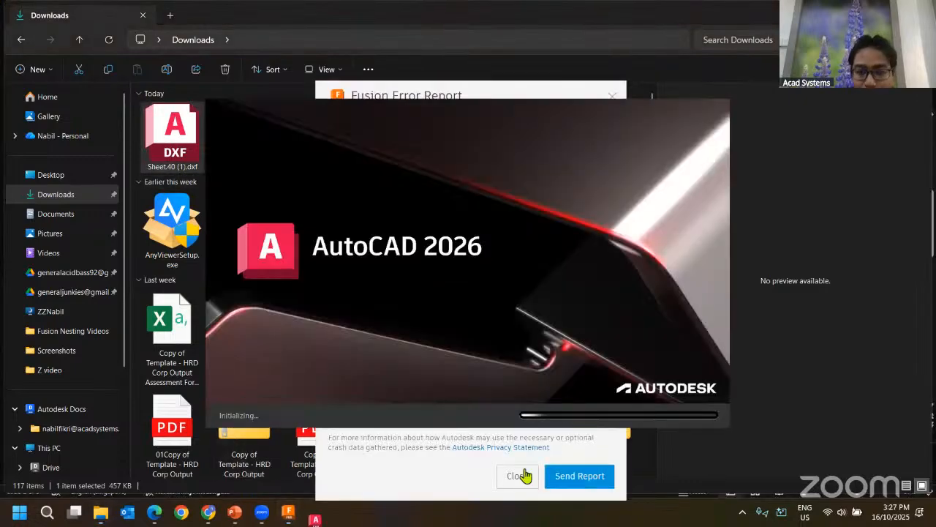
Step: Dismiss the Fusion error report without sending it, clear the open windows and relaunch Fusion from the desktop
click(289, 511)
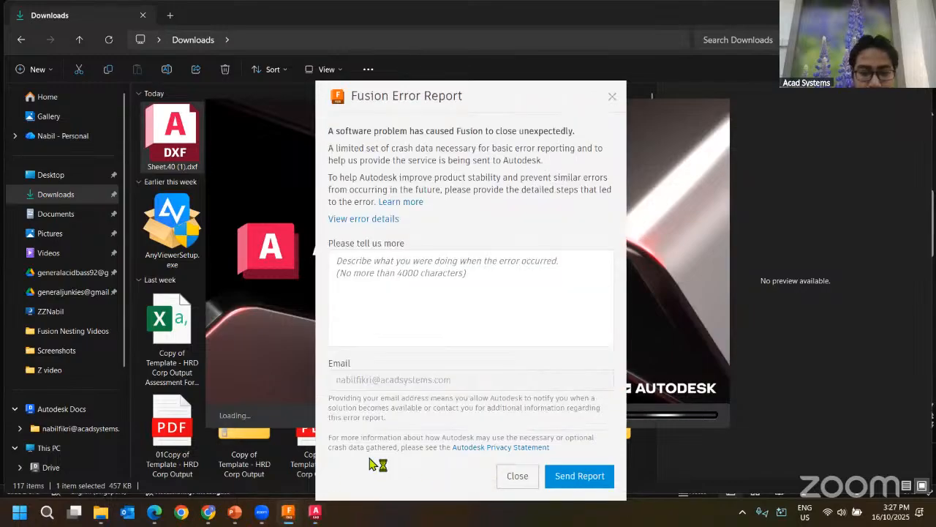
click(517, 476)
click(863, 15)
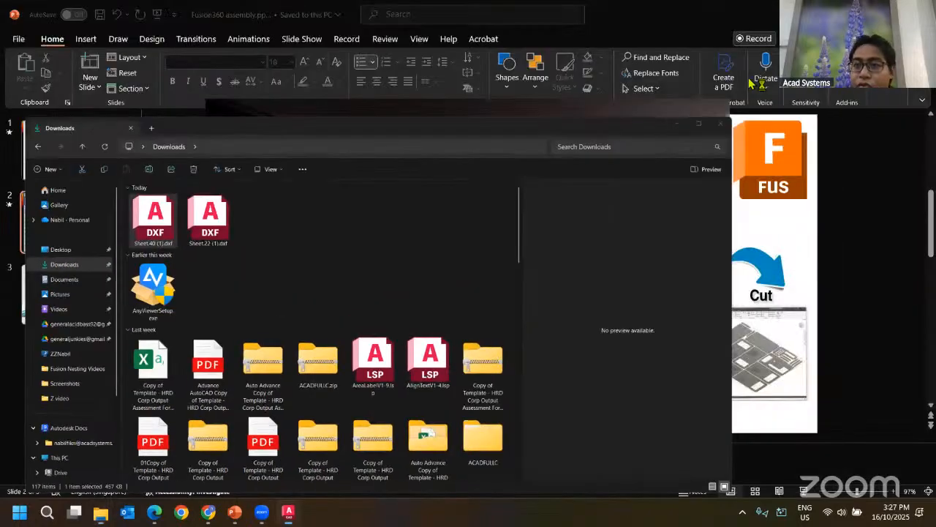
click(863, 15)
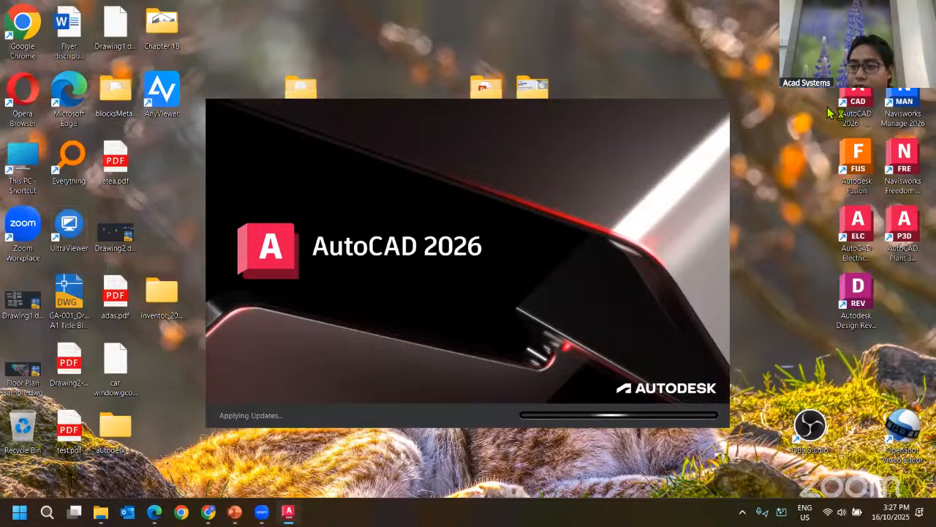
double_click(868, 183)
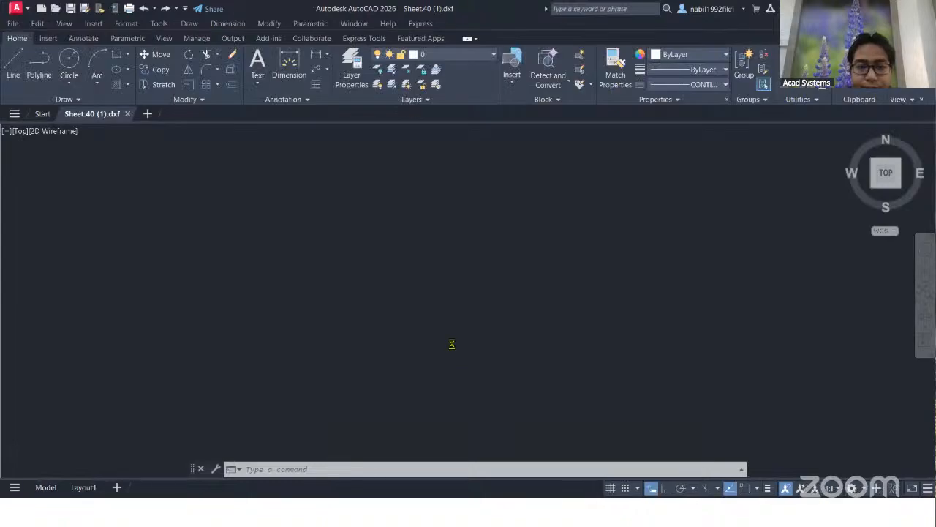
Step: Open Sheet.40 (1).dxf as a read-only copy in AutoCAD and examine its nested part layout and dimensions
click(504, 301)
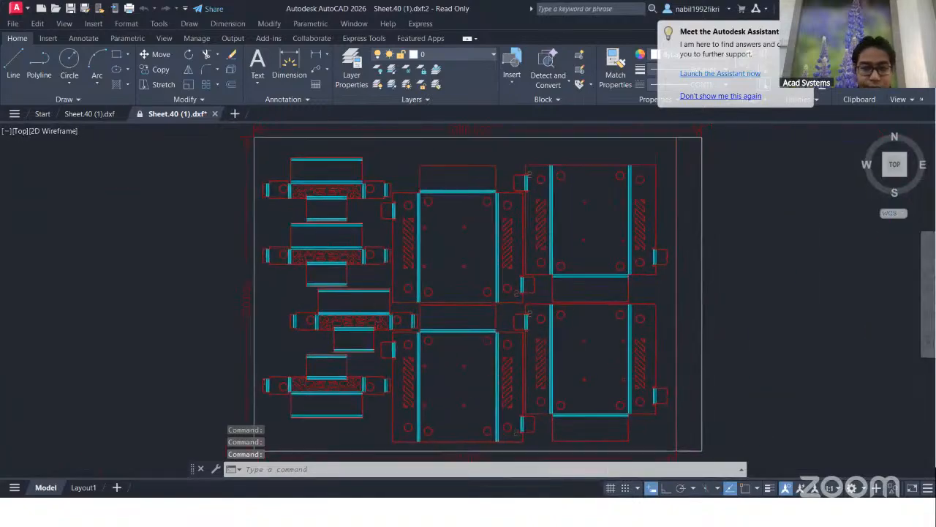
middle_click(544, 266)
middle_click(543, 265)
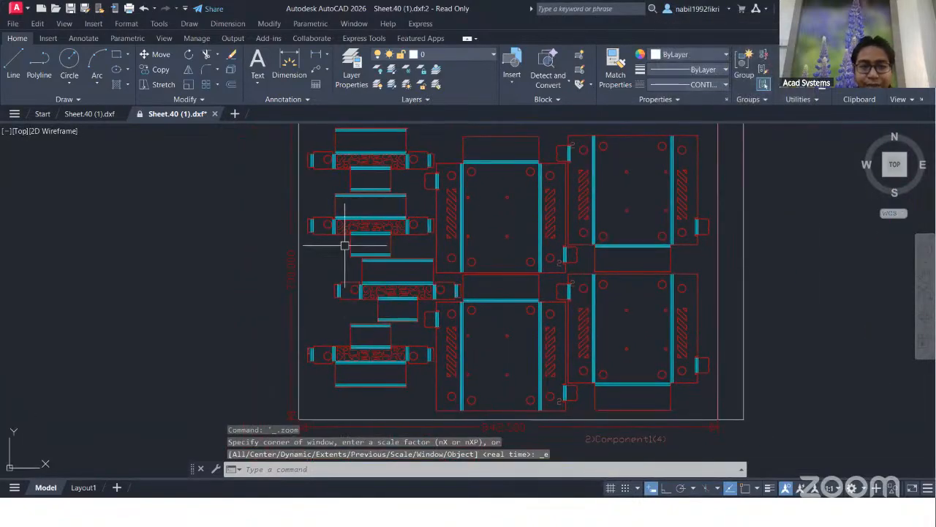
scroll(637, 218, up, 2)
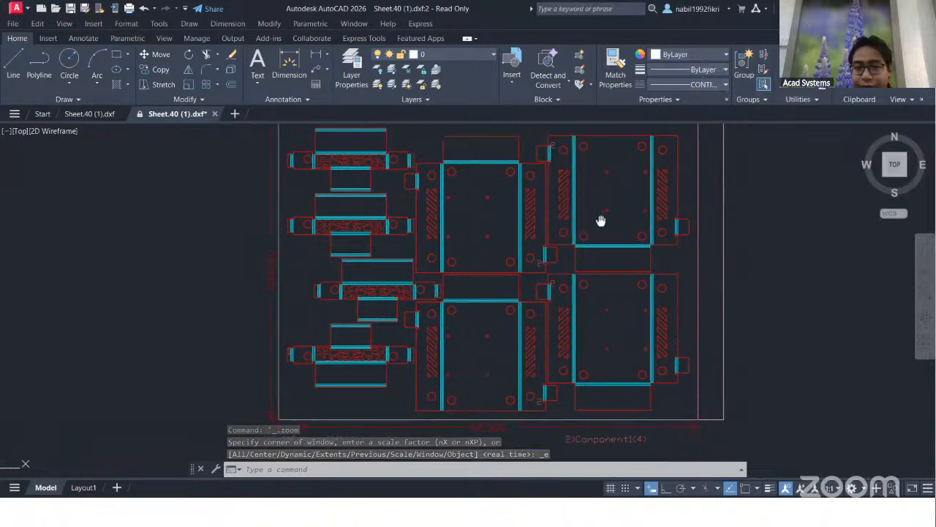
scroll(397, 246, up, 4)
scroll(439, 246, down, 7)
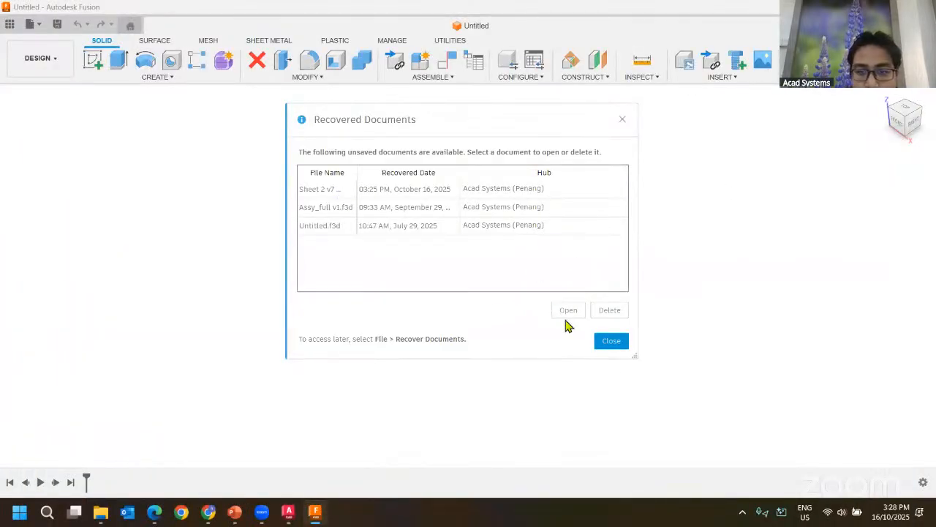
Step: Close the recovered documents list in Fusion and open Sheet 2 v7 from the Free Online Lesson project, declining its recovery file
click(613, 342)
click(55, 65)
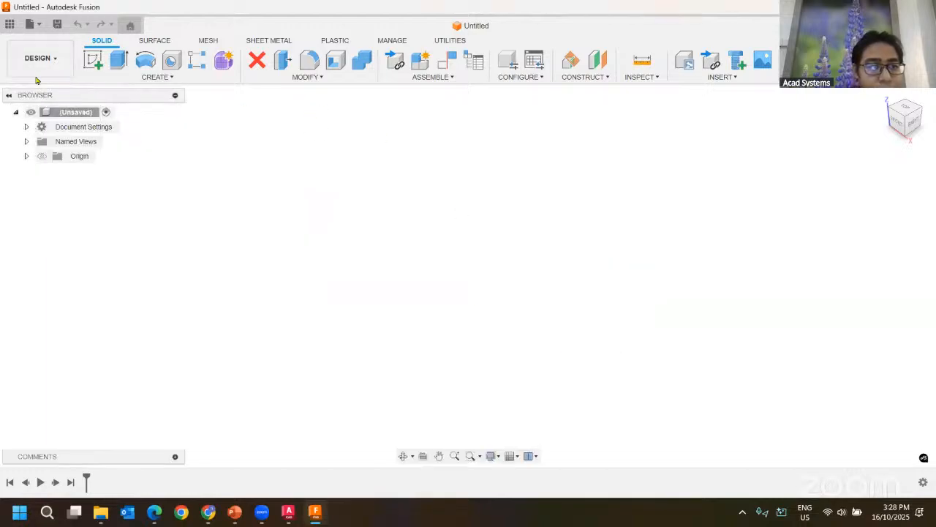
click(10, 23)
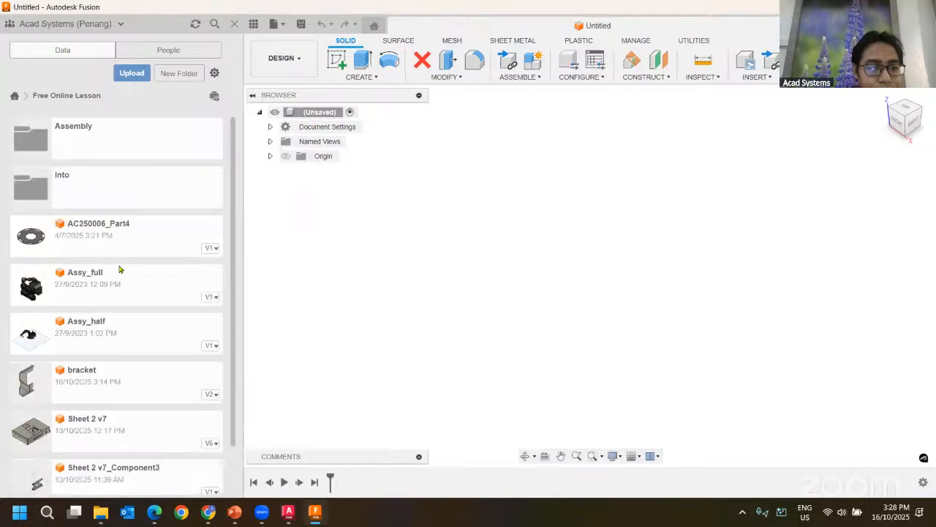
scroll(120, 270, down, 1)
double_click(108, 370)
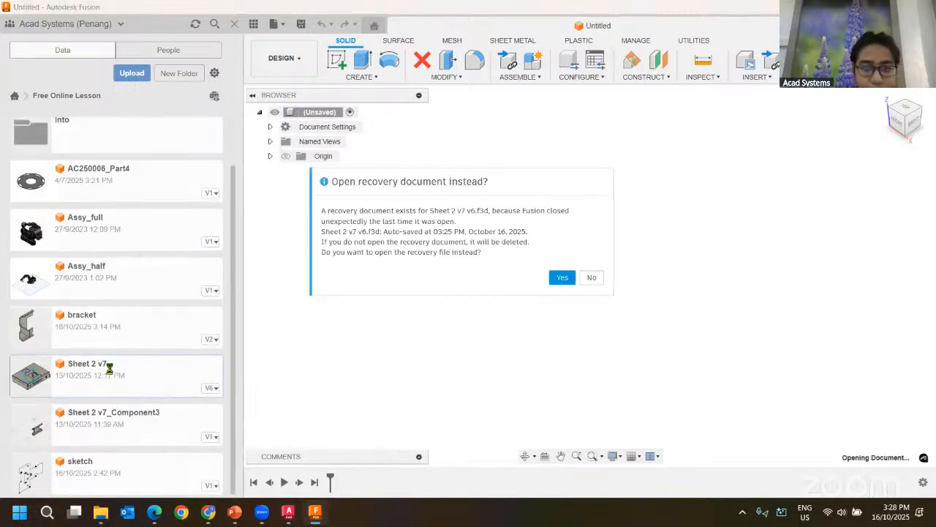
click(591, 278)
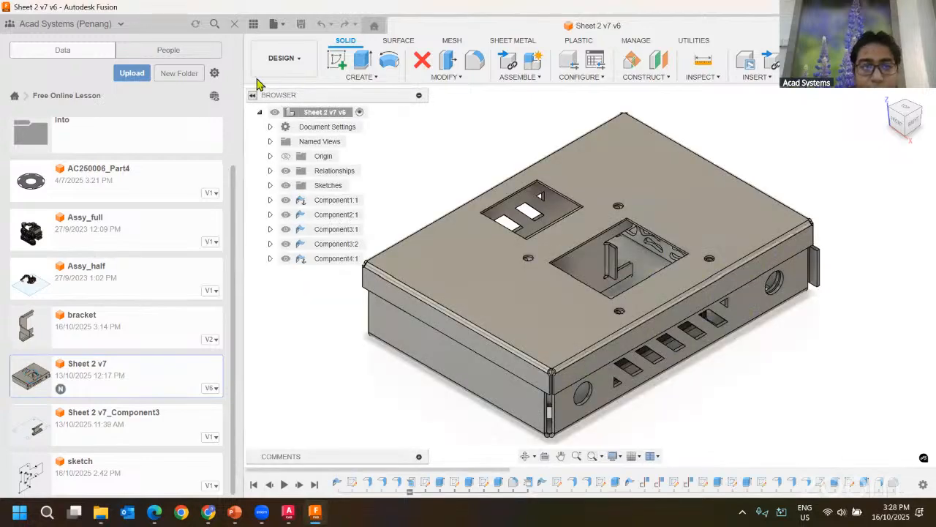
Step: Switch to the Manufacture workspace and create a nest study with a single-value job quantity of 1
click(252, 24)
click(41, 58)
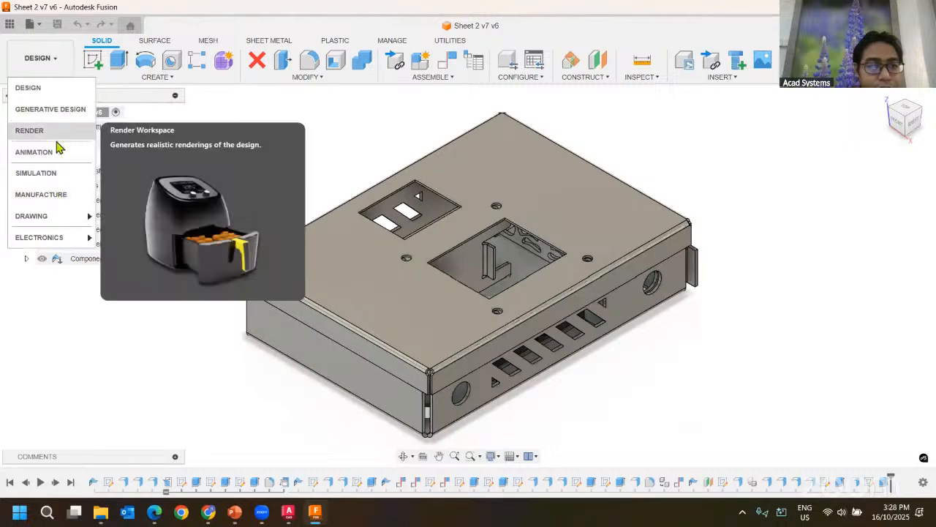
click(57, 193)
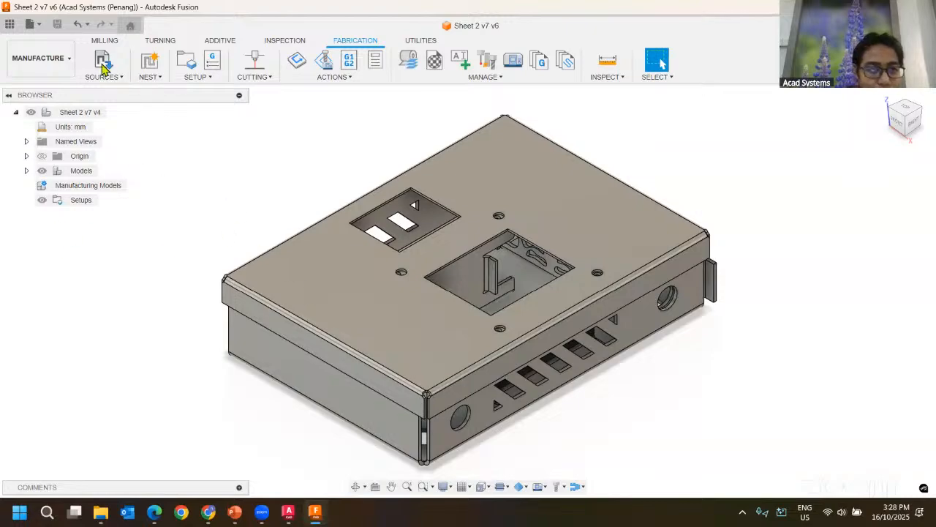
click(150, 61)
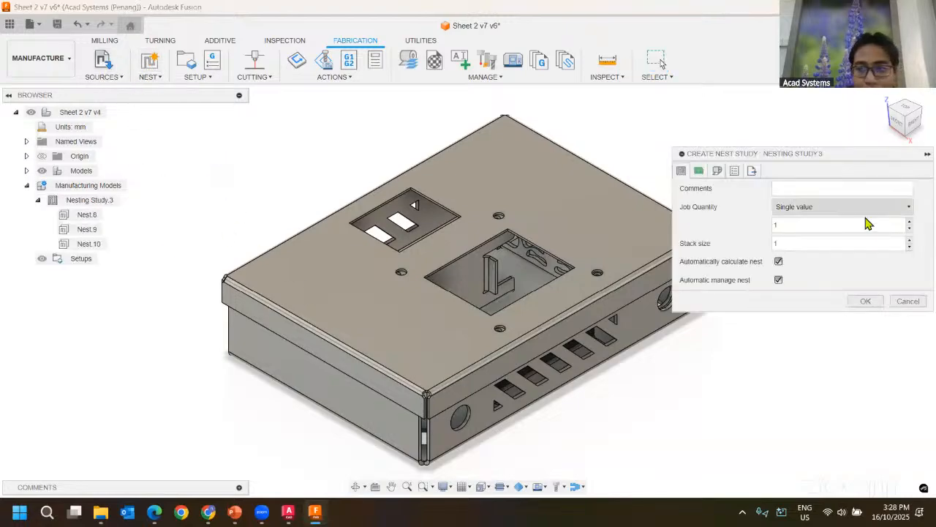
click(863, 301)
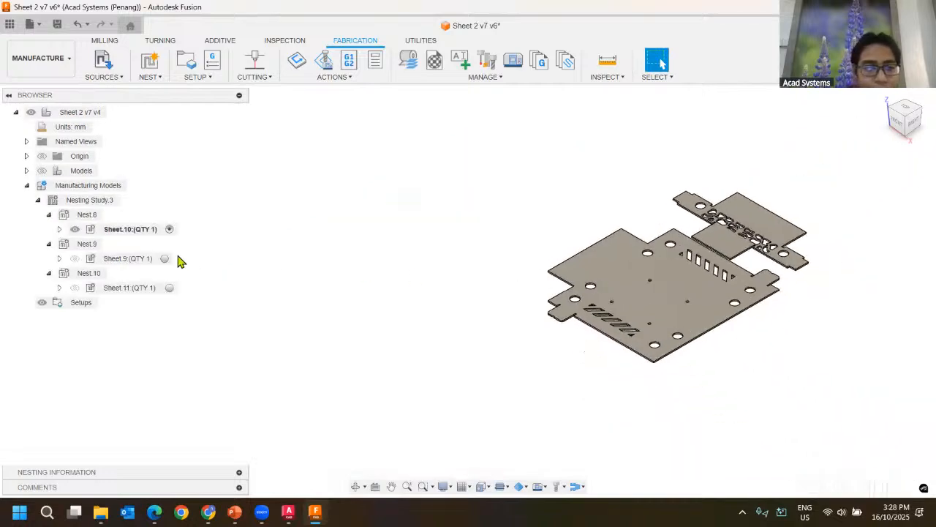
Step: Display Sheet.9, Sheet.11 and Sheet.10 of Nesting Study.3 in turn to check their layouts
click(167, 258)
click(169, 287)
click(169, 229)
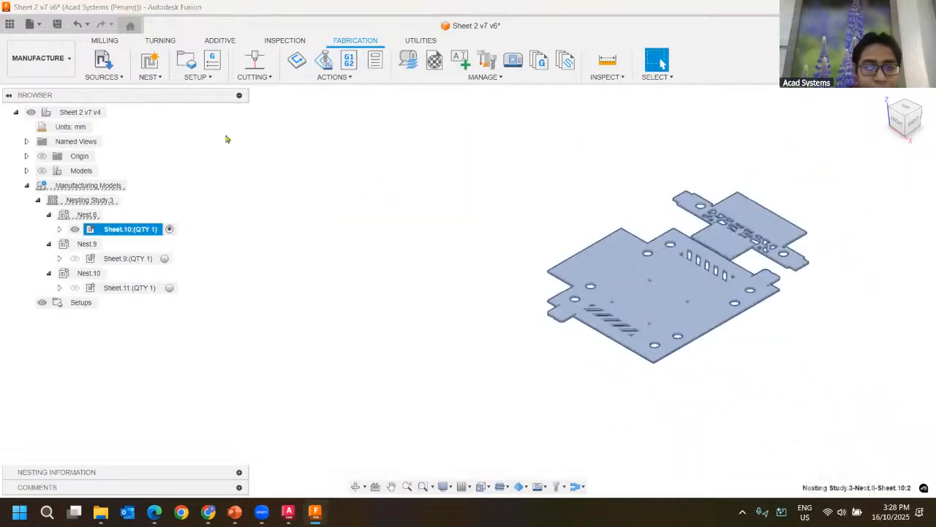
Step: Create another nest study with a single-value job quantity of 3 and view its nested parts
click(145, 61)
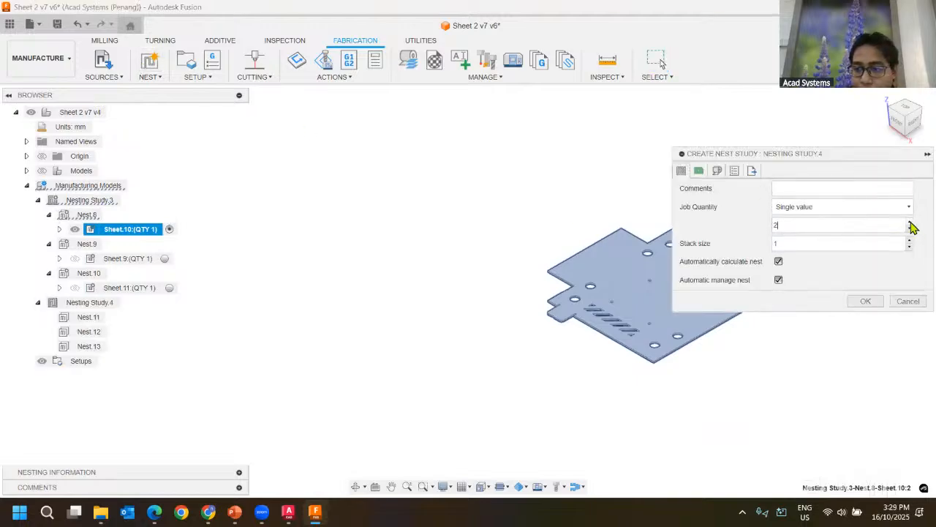
click(870, 301)
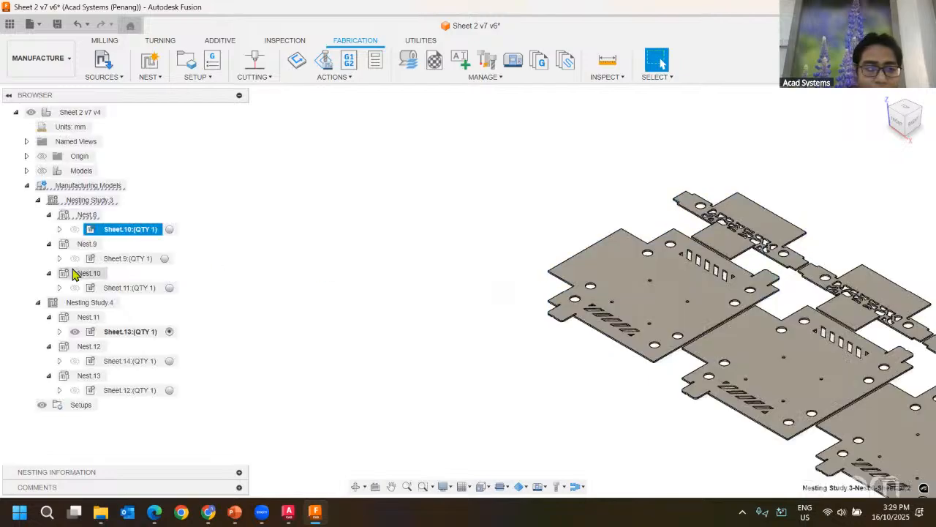
click(77, 204)
click(109, 204)
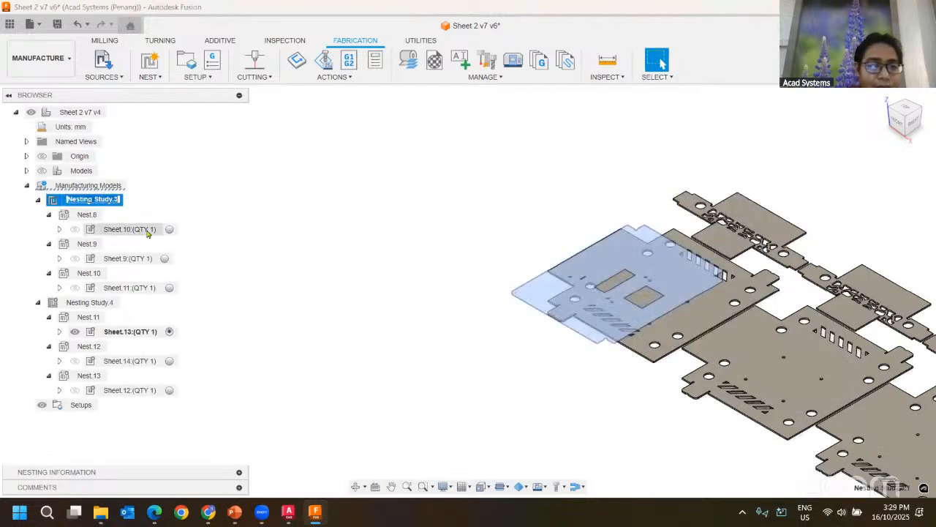
click(346, 257)
middle_drag(352, 274, 182, 252)
scroll(180, 252, down, 1)
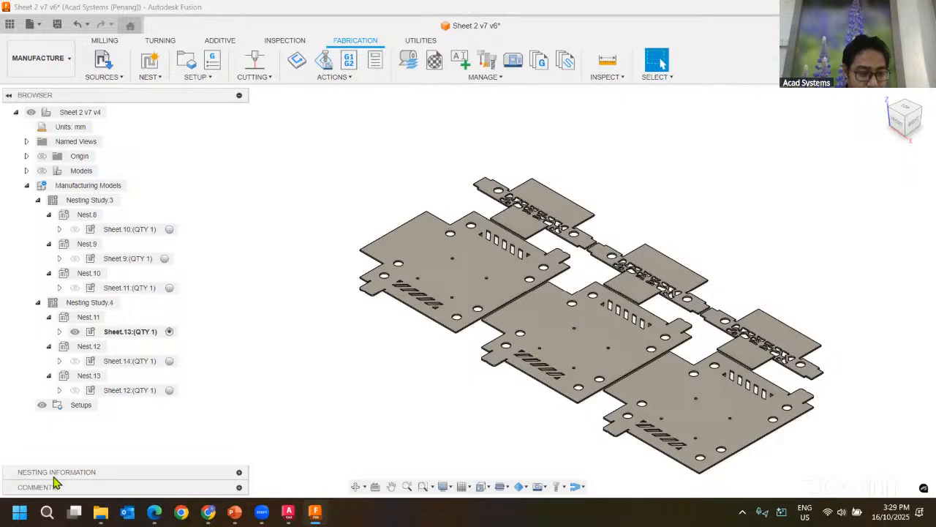
Step: Activate Sheet.10 of Nest.8 and expand its nesting information beside the model to review material, packaging, efficiency and cost
drag(65, 475, 132, 471)
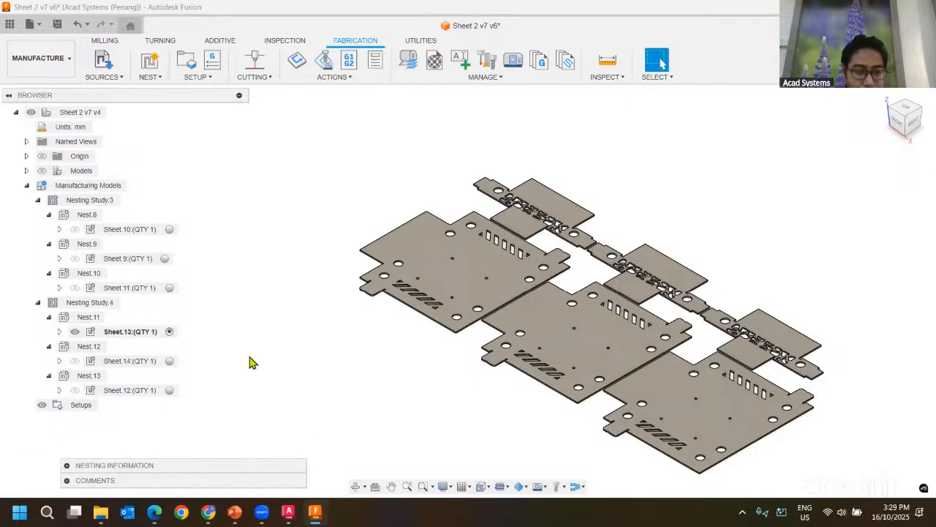
click(91, 215)
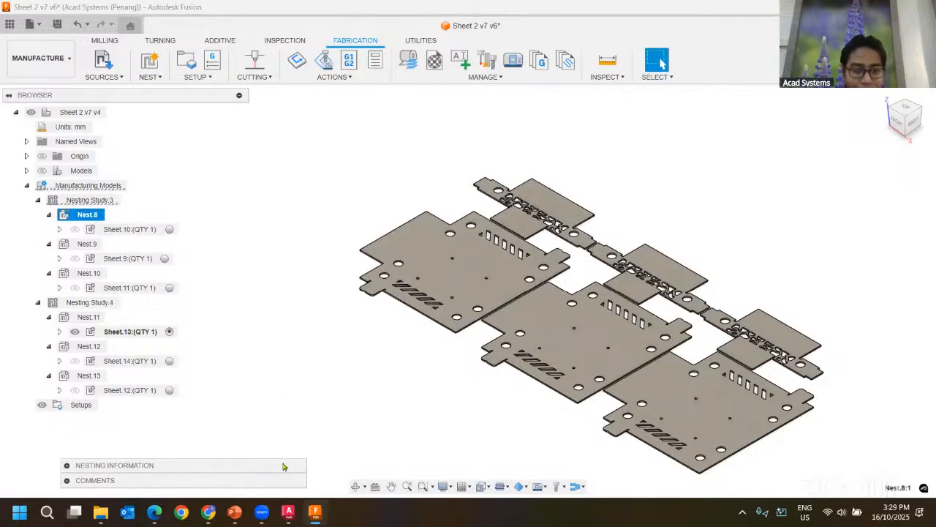
click(145, 229)
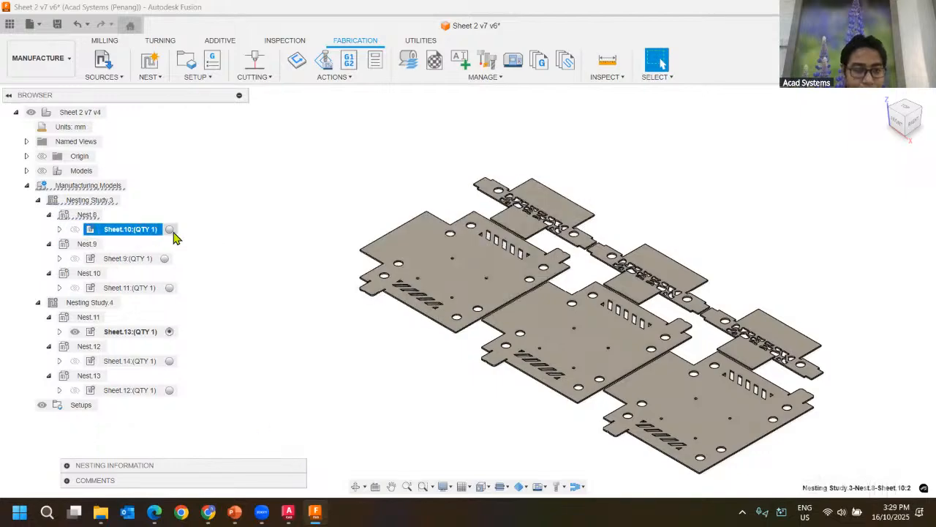
click(169, 229)
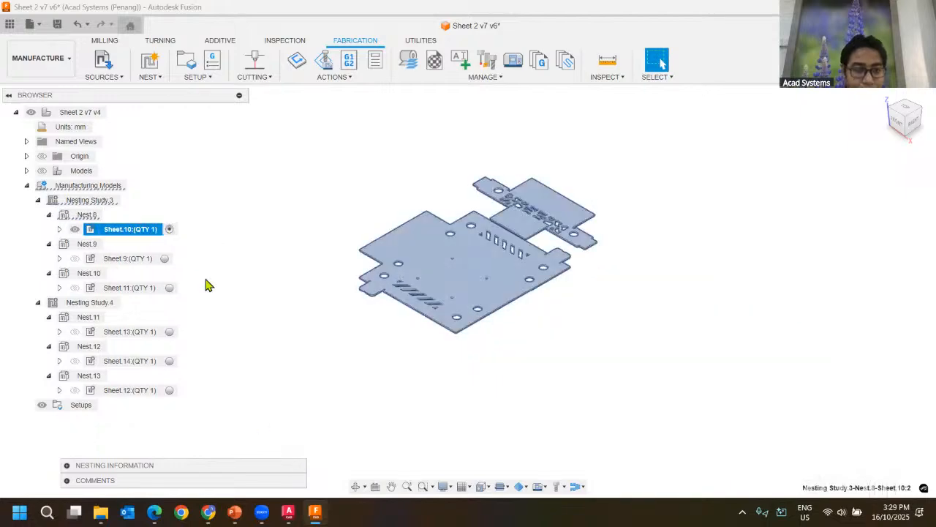
click(67, 465)
drag(131, 467, 290, 288)
middle_drag(395, 207, 589, 227)
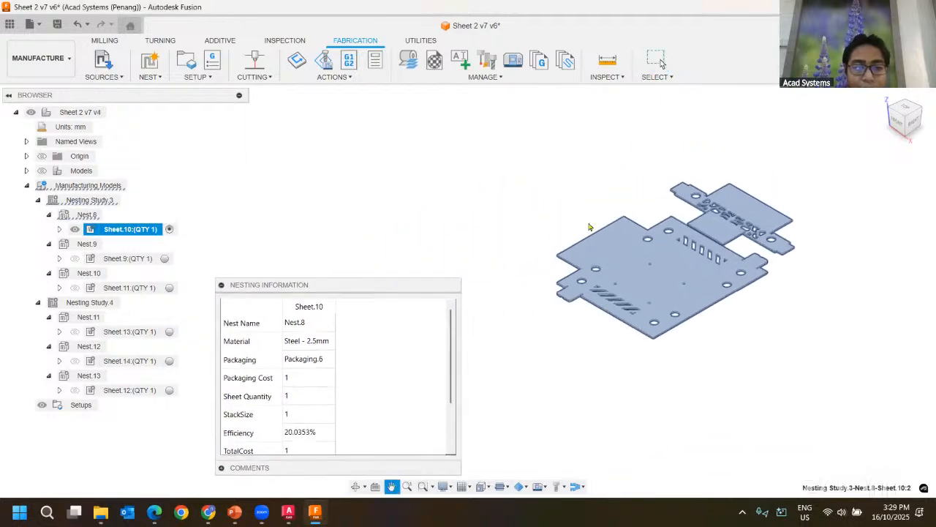
key(Escape)
scroll(589, 227, up, 5)
scroll(589, 226, down, 3)
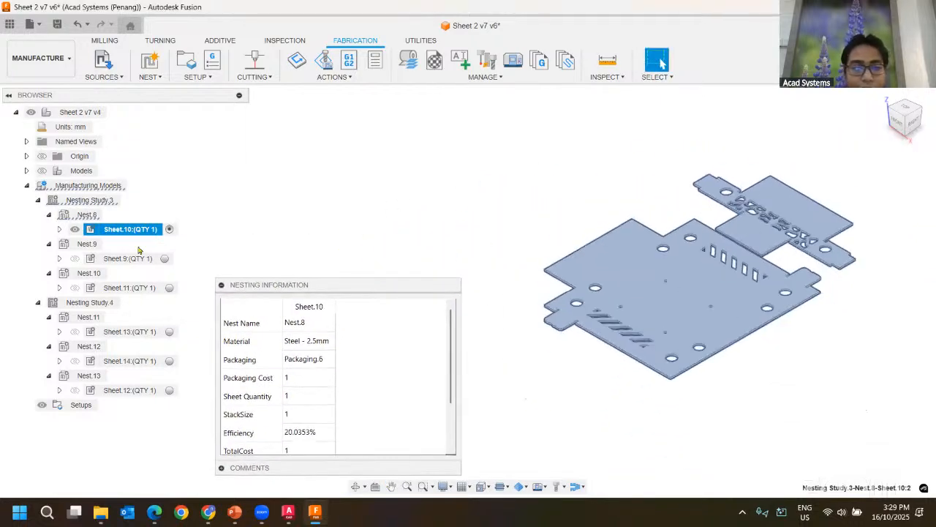
Step: Activate Sheet.13 of Nesting Study.4 and review the nesting information for the sheet and for Nest.11
click(161, 330)
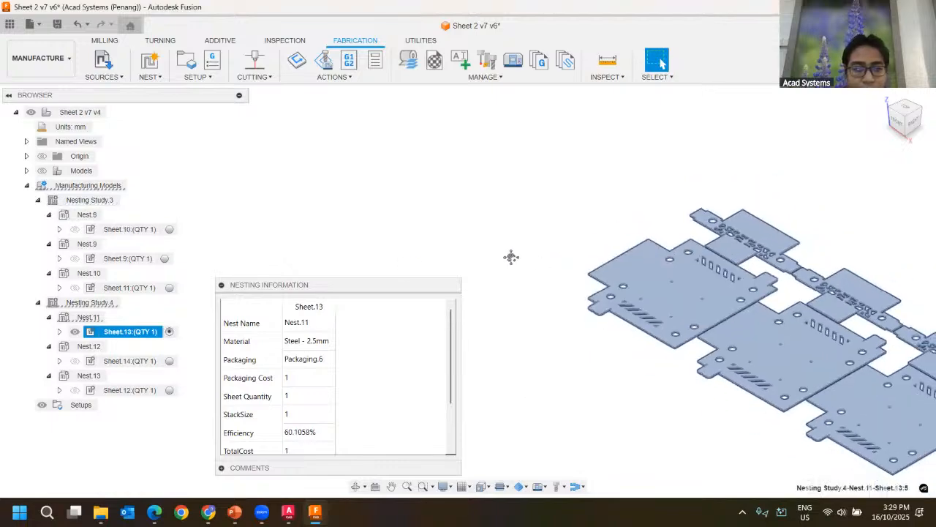
click(73, 316)
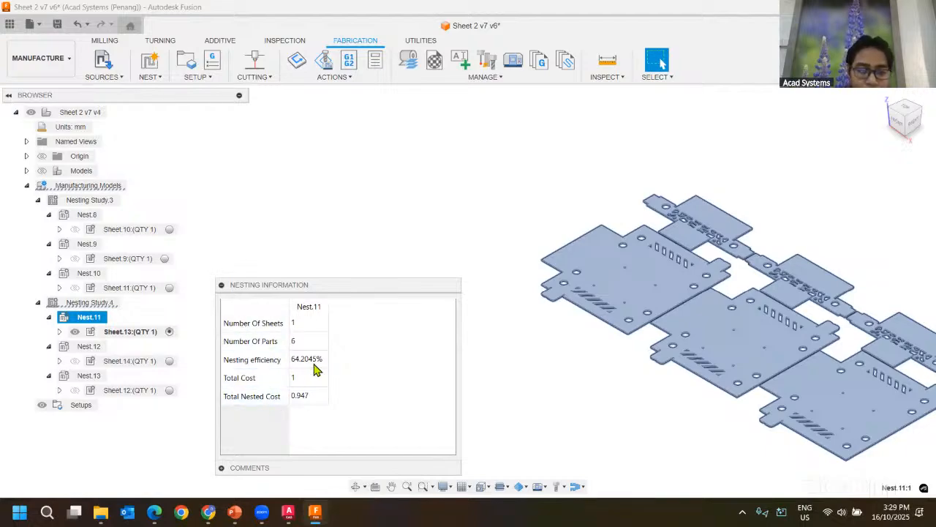
Step: Inspect the general and packaging settings of Material.1 and the cost of Packaging.1 in the process material library, and leave without saving
click(406, 58)
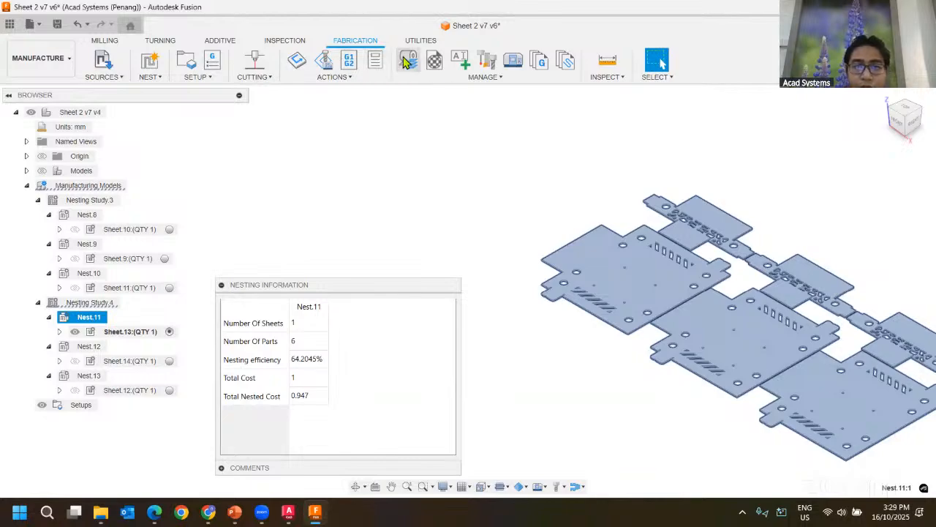
click(292, 77)
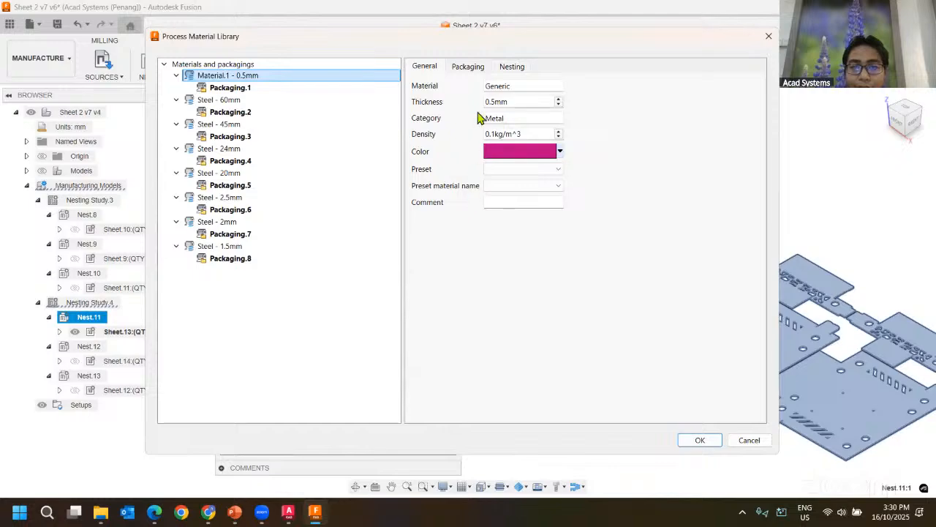
click(479, 66)
click(509, 68)
click(468, 67)
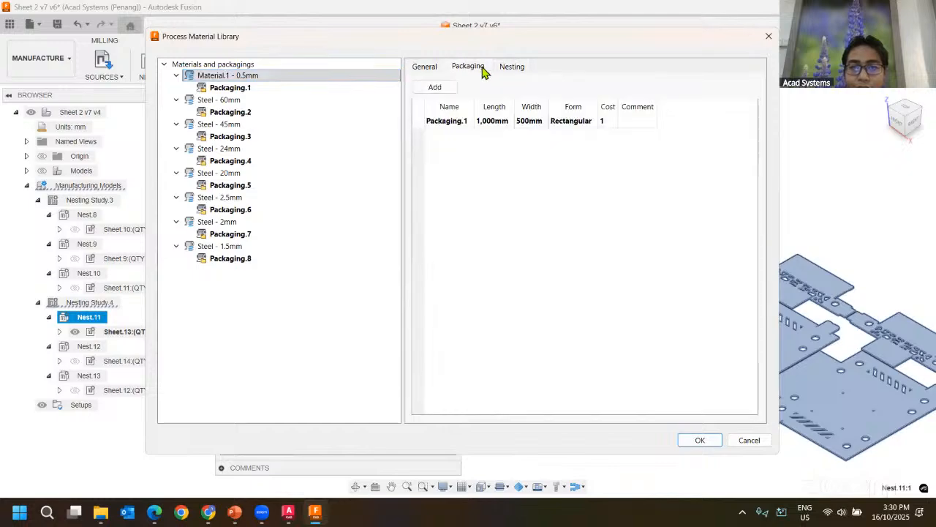
click(439, 67)
click(228, 89)
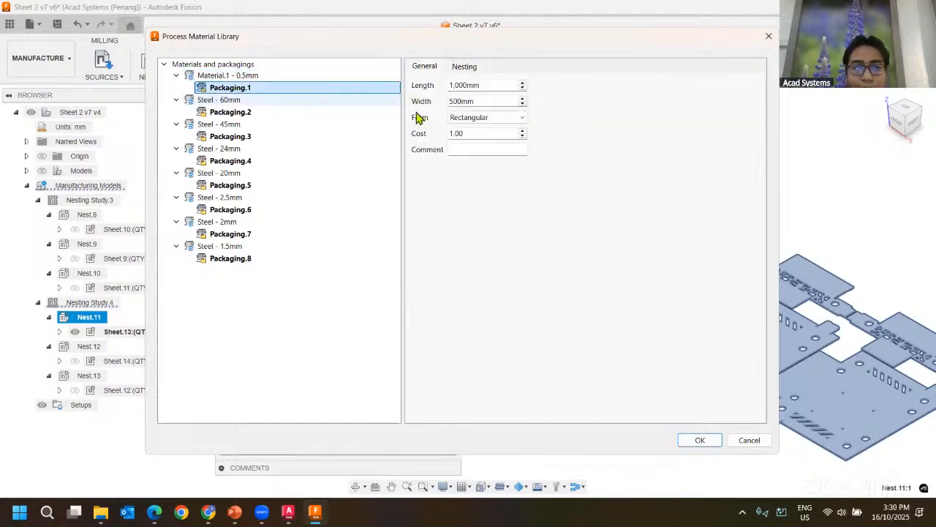
double_click(471, 133)
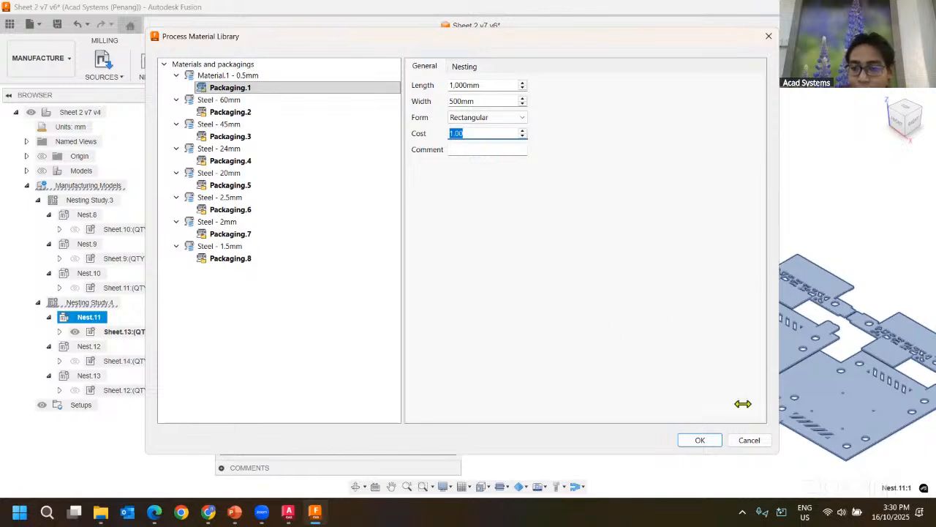
click(752, 445)
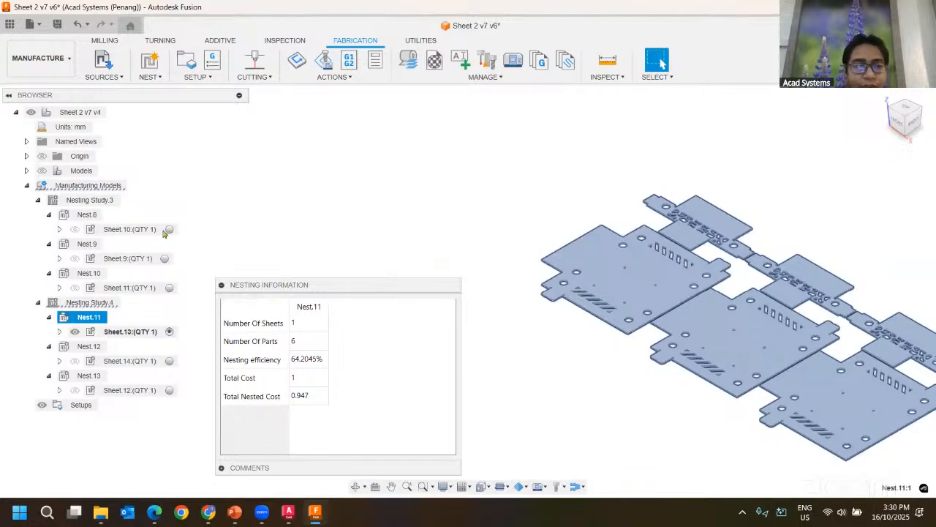
Step: Select Sheet.10 together with Sheet.9, and Sheet.10 together with Sheet.13, to compare their nesting information
click(365, 232)
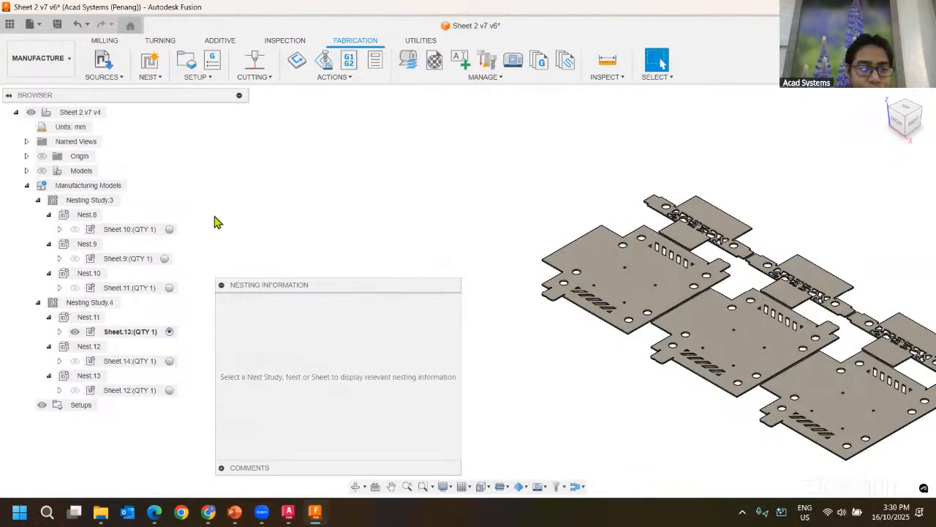
click(121, 229)
ctrl+click(121, 259)
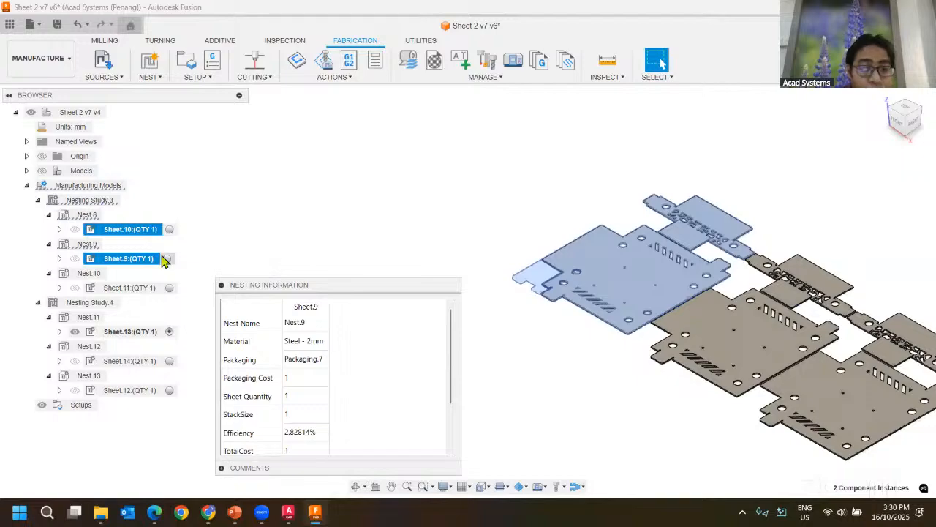
click(220, 285)
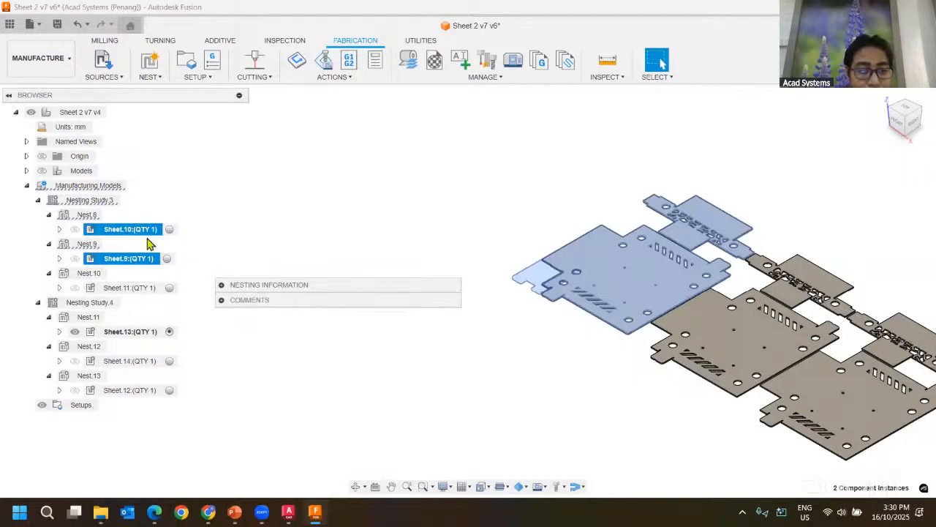
click(221, 284)
ctrl+click(130, 256)
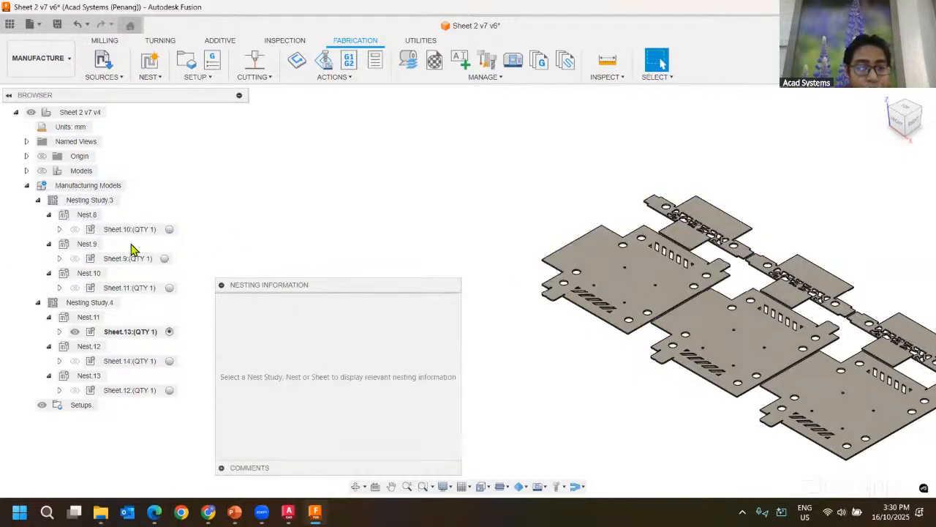
ctrl+click(130, 331)
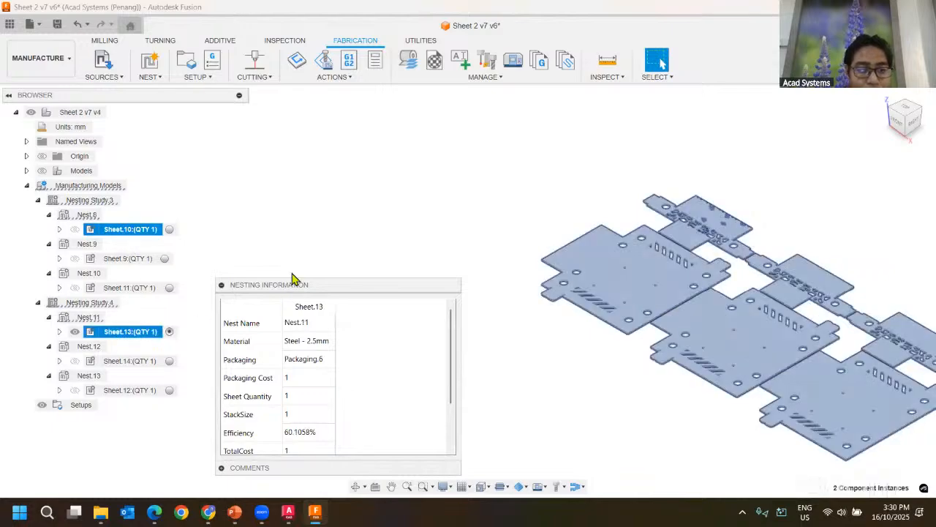
scroll(288, 285, down, 2)
scroll(296, 281, up, 2)
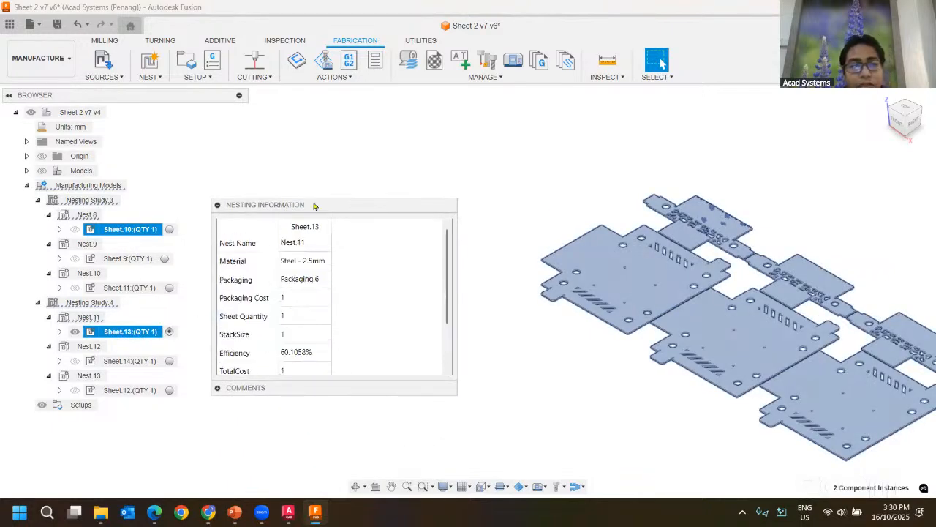
Step: Check the nesting information of Nest.8 alone and together with Nesting Study.4, and collapse the information display
click(87, 214)
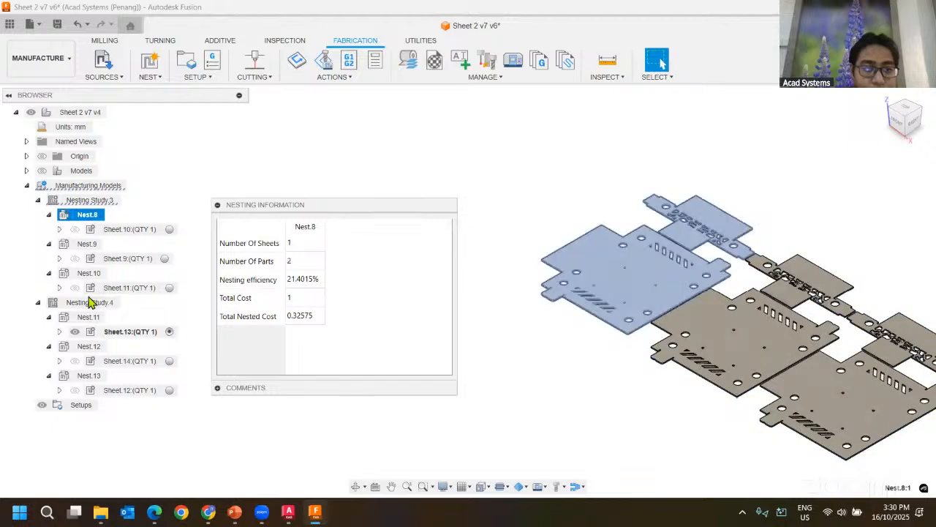
ctrl+click(90, 302)
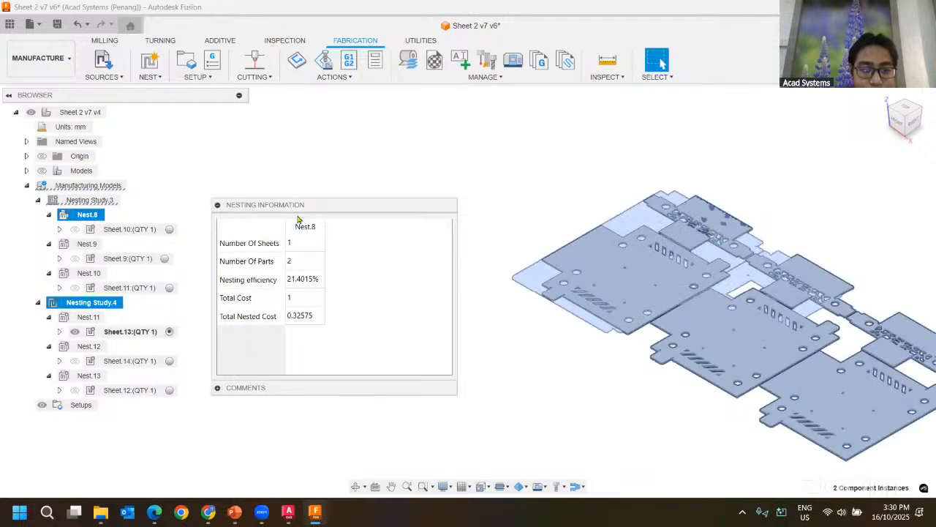
click(473, 180)
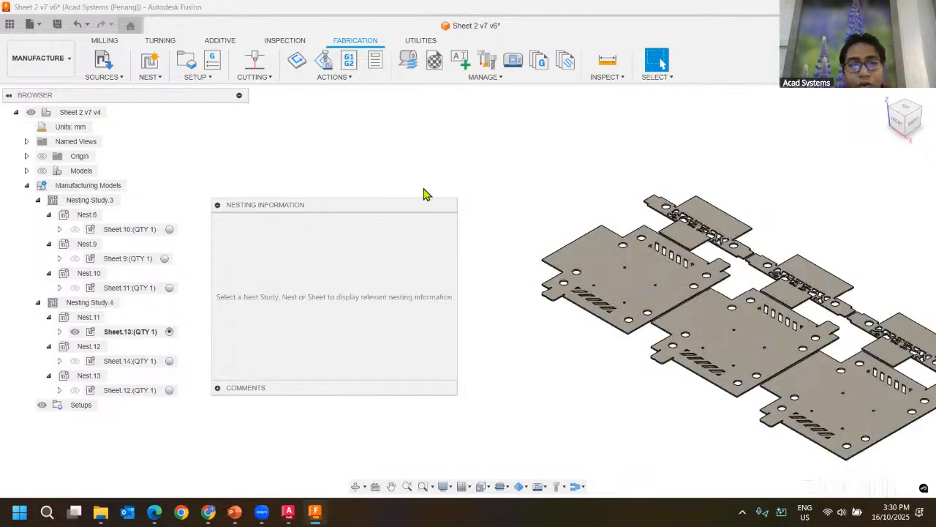
drag(368, 224, 326, 215)
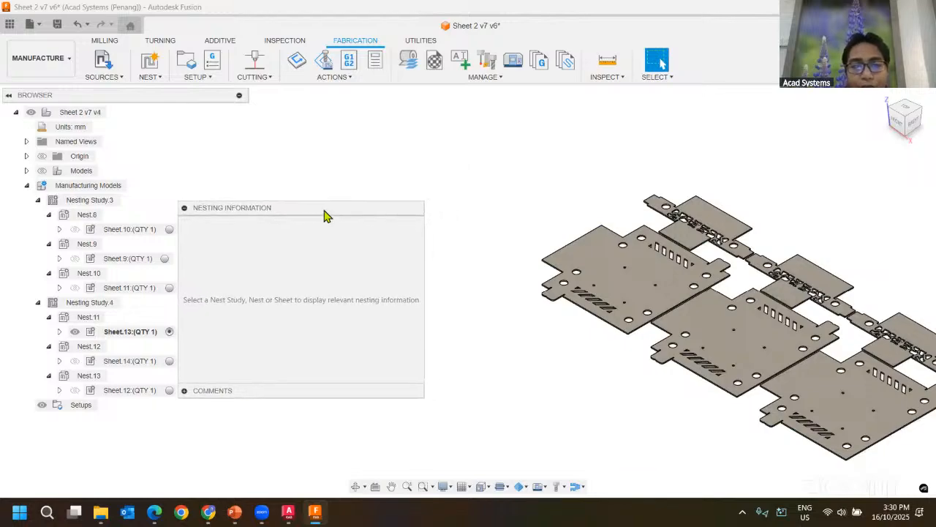
click(184, 208)
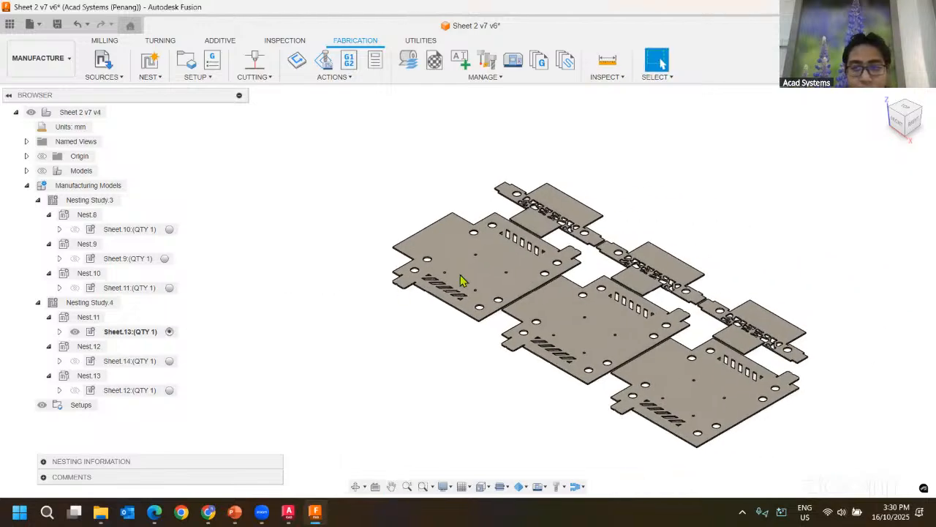
Step: Activate Sheet.10 of Nest.8 and create a Cutting setup from its manufacturing model, using all models
click(169, 229)
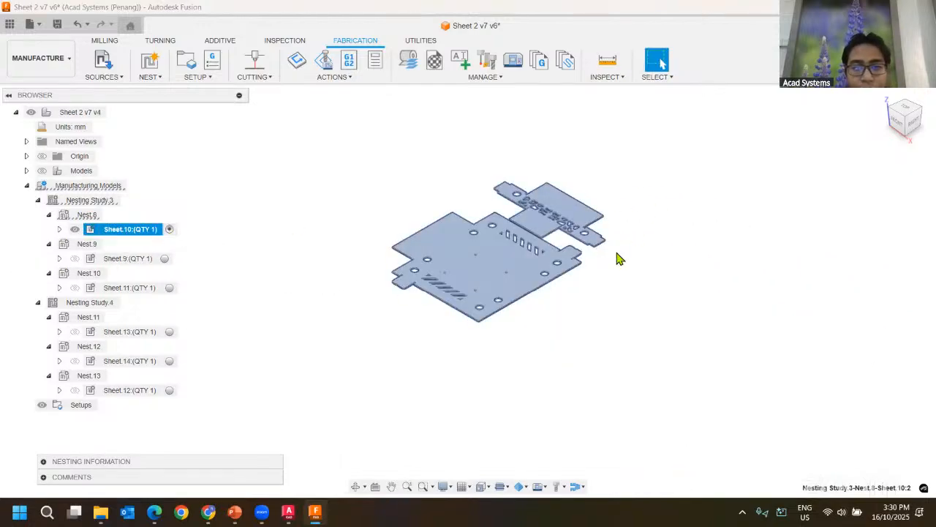
right_click(137, 237)
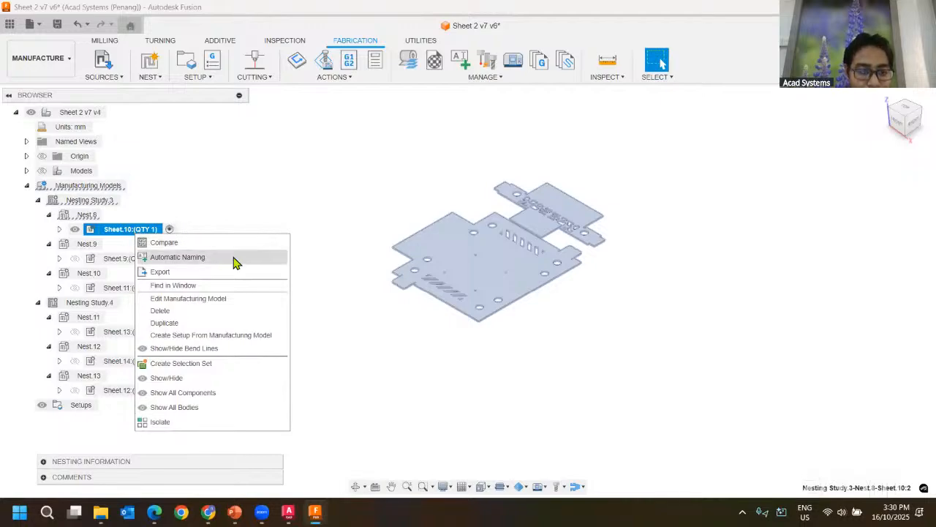
click(234, 335)
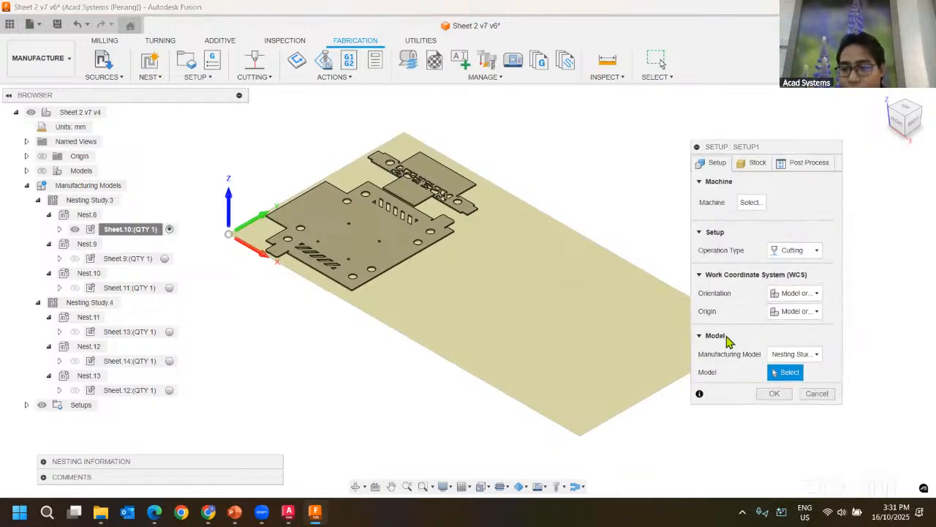
click(772, 394)
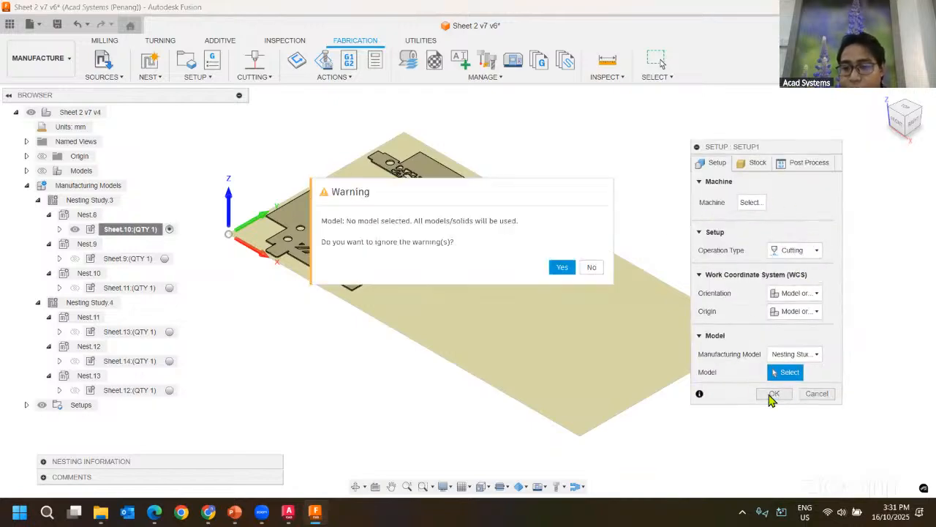
click(561, 268)
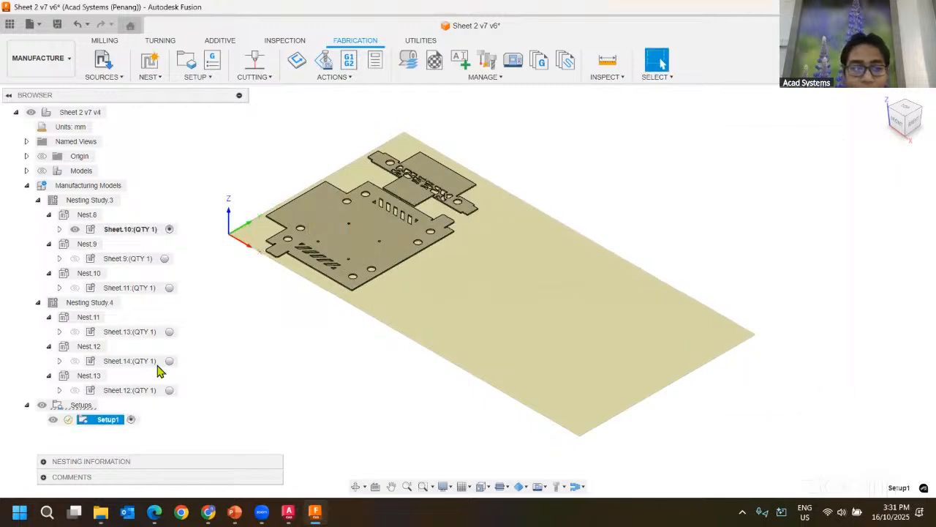
Step: Create a 2D Profile cutting operation on the face contours of both nested parts, using the Laser cutter from Cutting Tools (Metric)
click(254, 61)
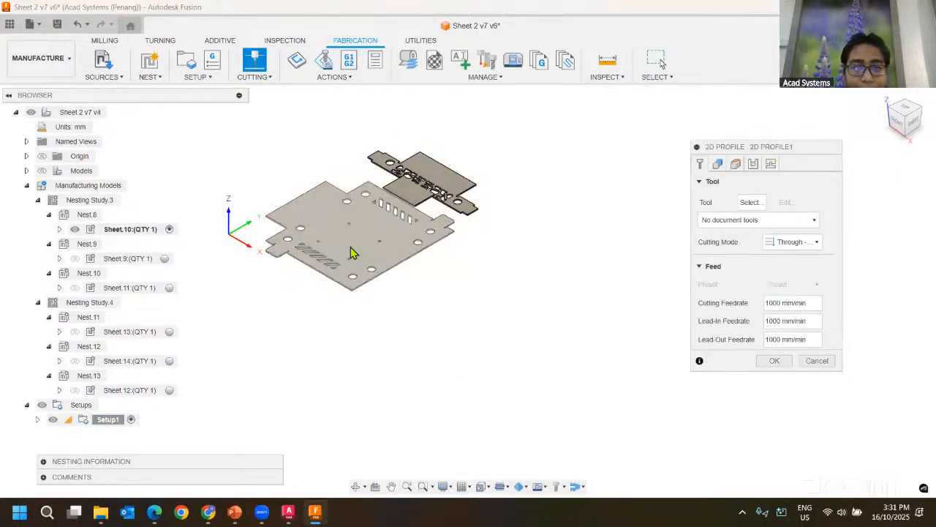
click(368, 236)
click(471, 163)
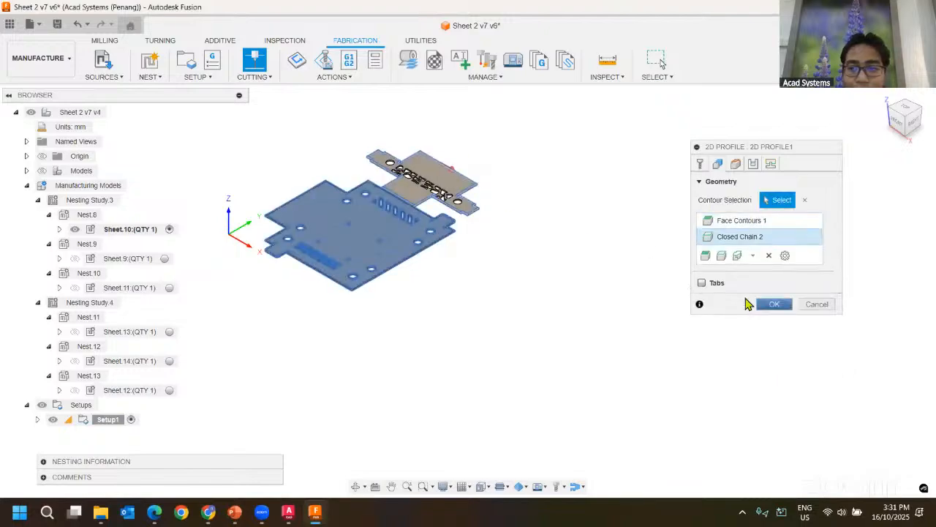
click(452, 170)
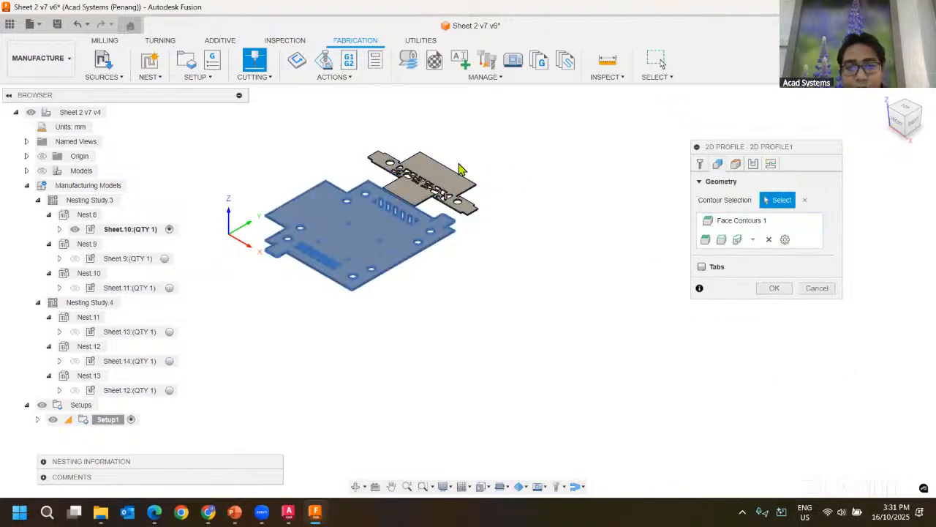
click(481, 192)
click(765, 311)
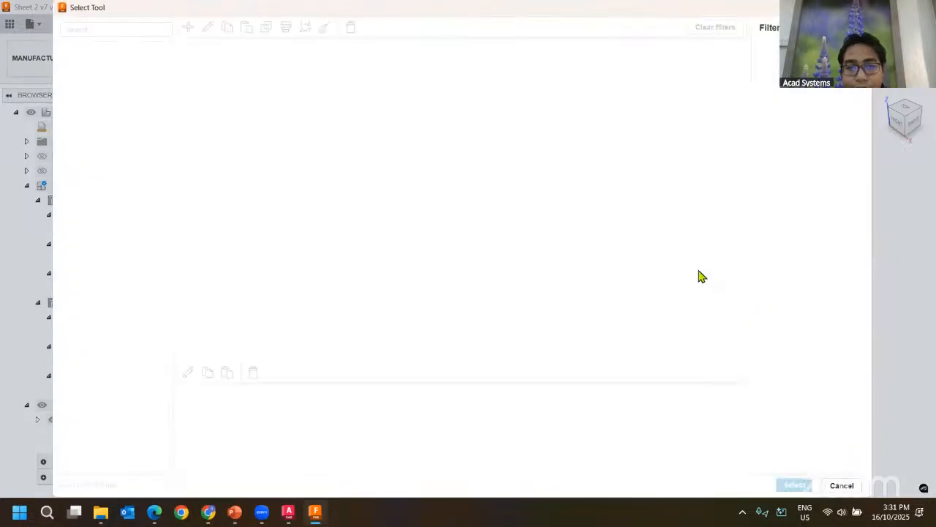
click(134, 90)
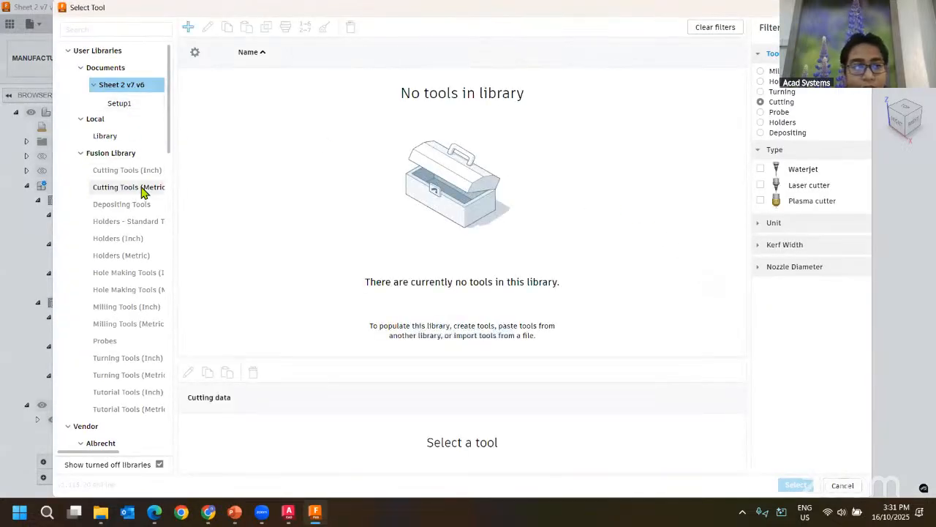
click(140, 189)
right_click(140, 192)
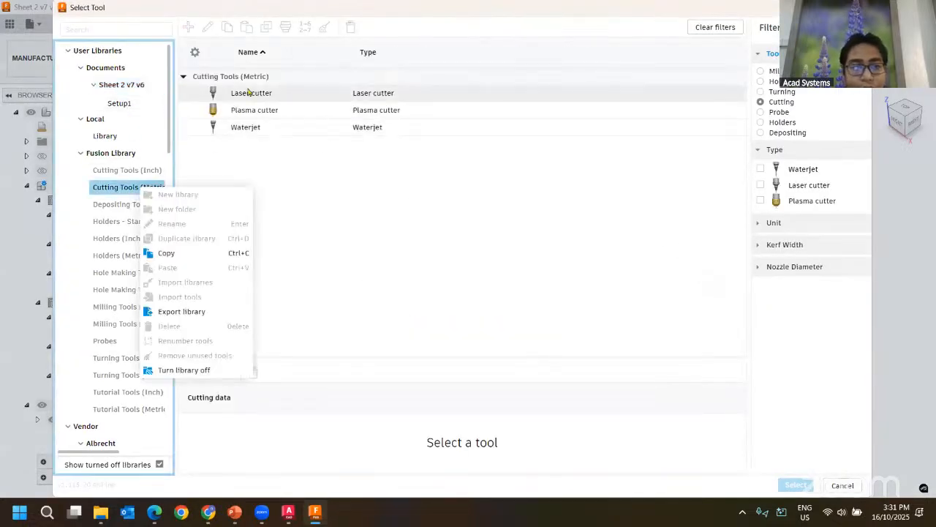
click(251, 94)
click(796, 485)
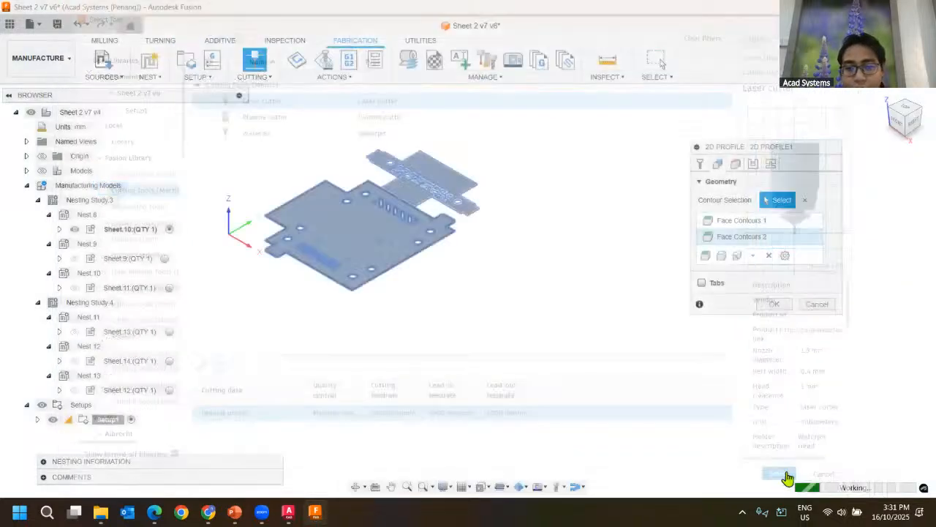
Step: Simulate Setup1, play the laser cutting toolpath over both nested parts, and exit the simulation
click(138, 421)
right_click(138, 422)
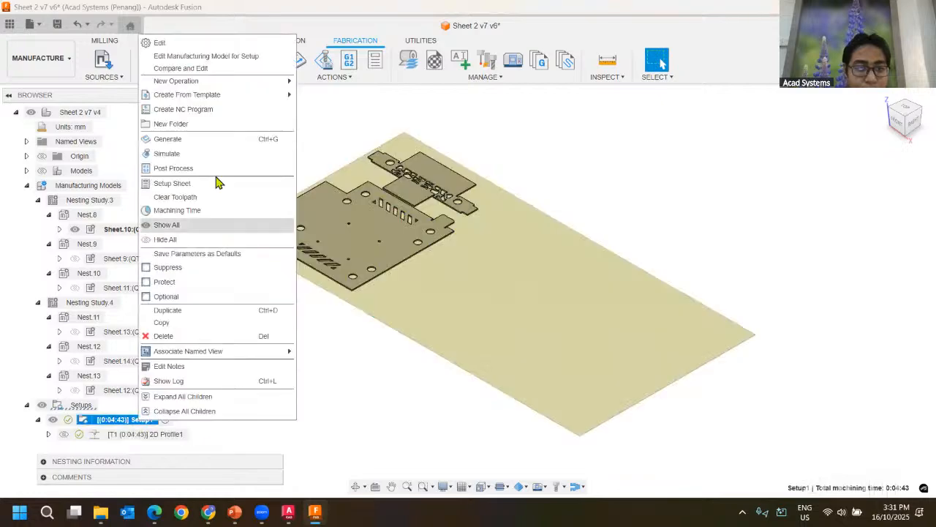
click(179, 154)
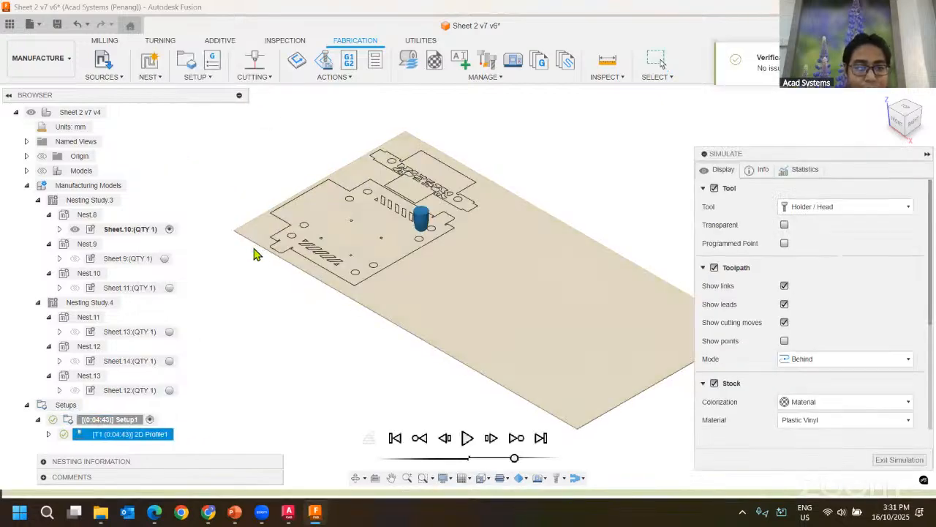
click(467, 437)
scroll(366, 292, up, 5)
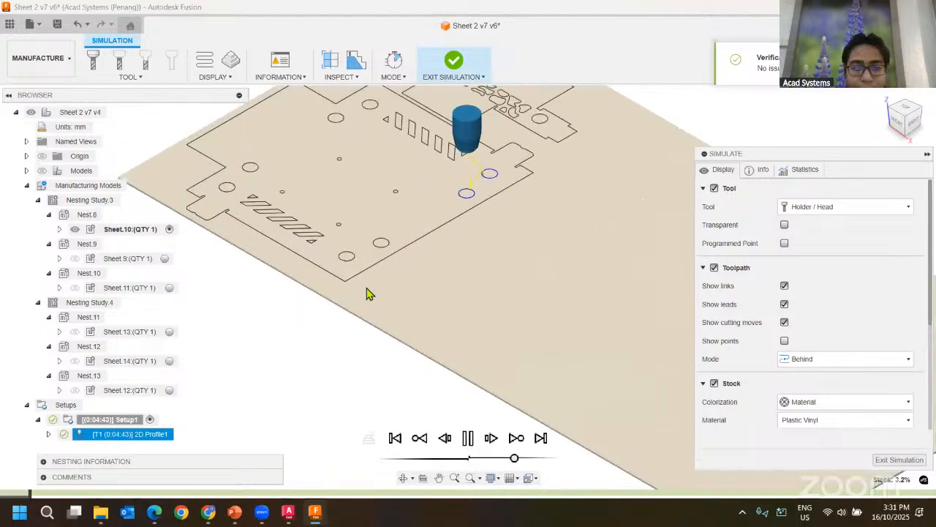
middle_drag(433, 218, 405, 456)
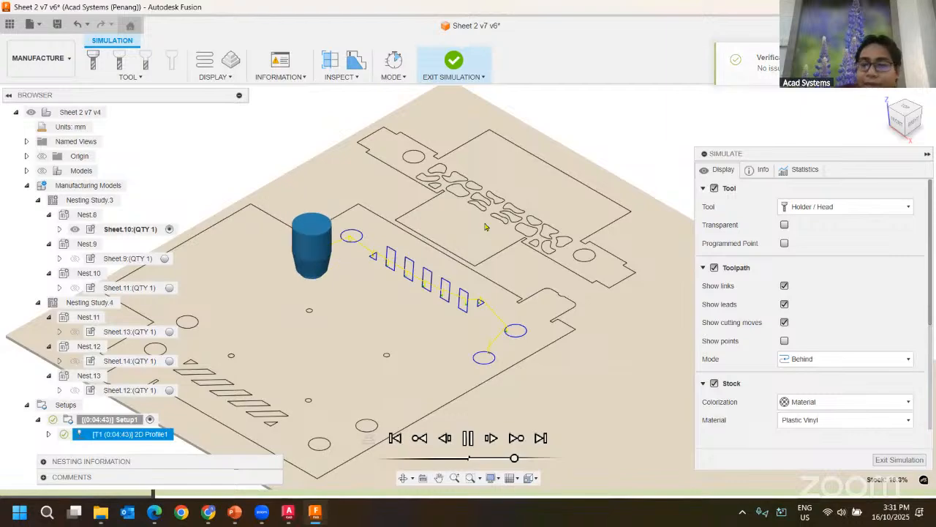
scroll(485, 209, down, 2)
scroll(414, 281, down, 2)
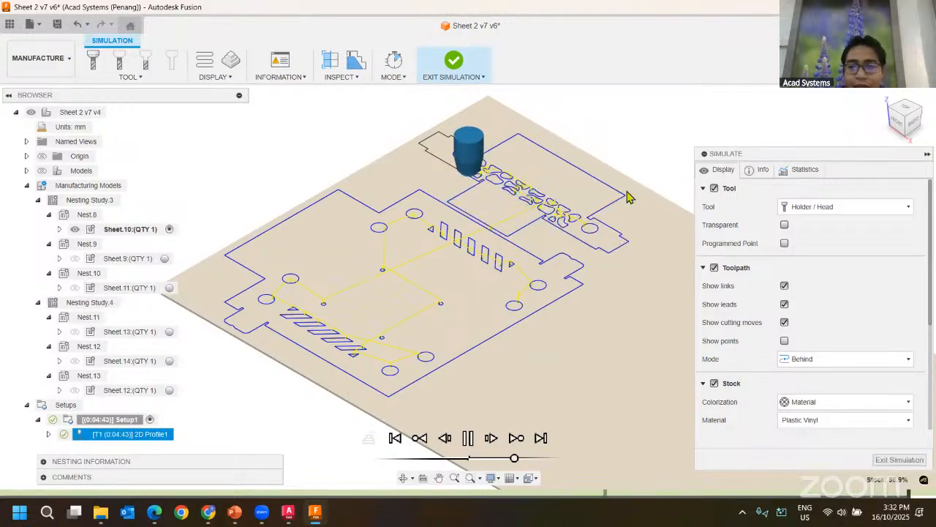
click(899, 460)
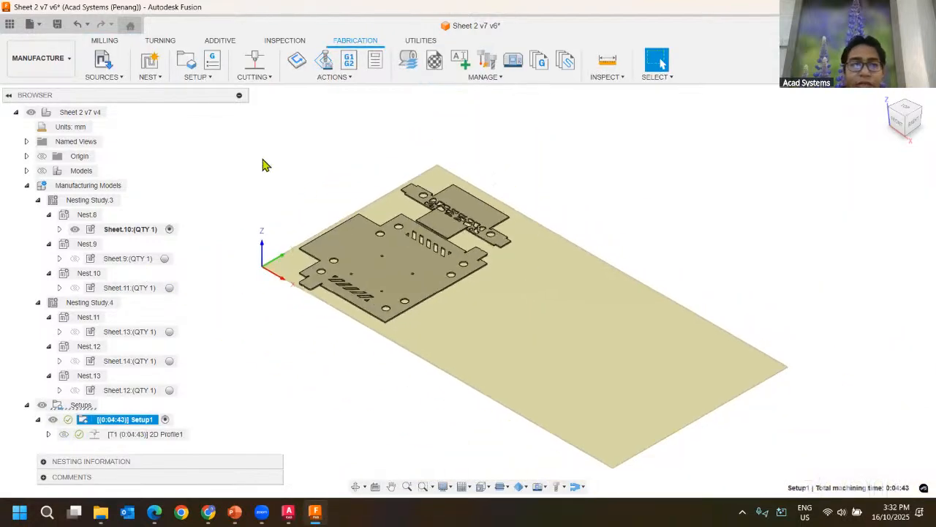